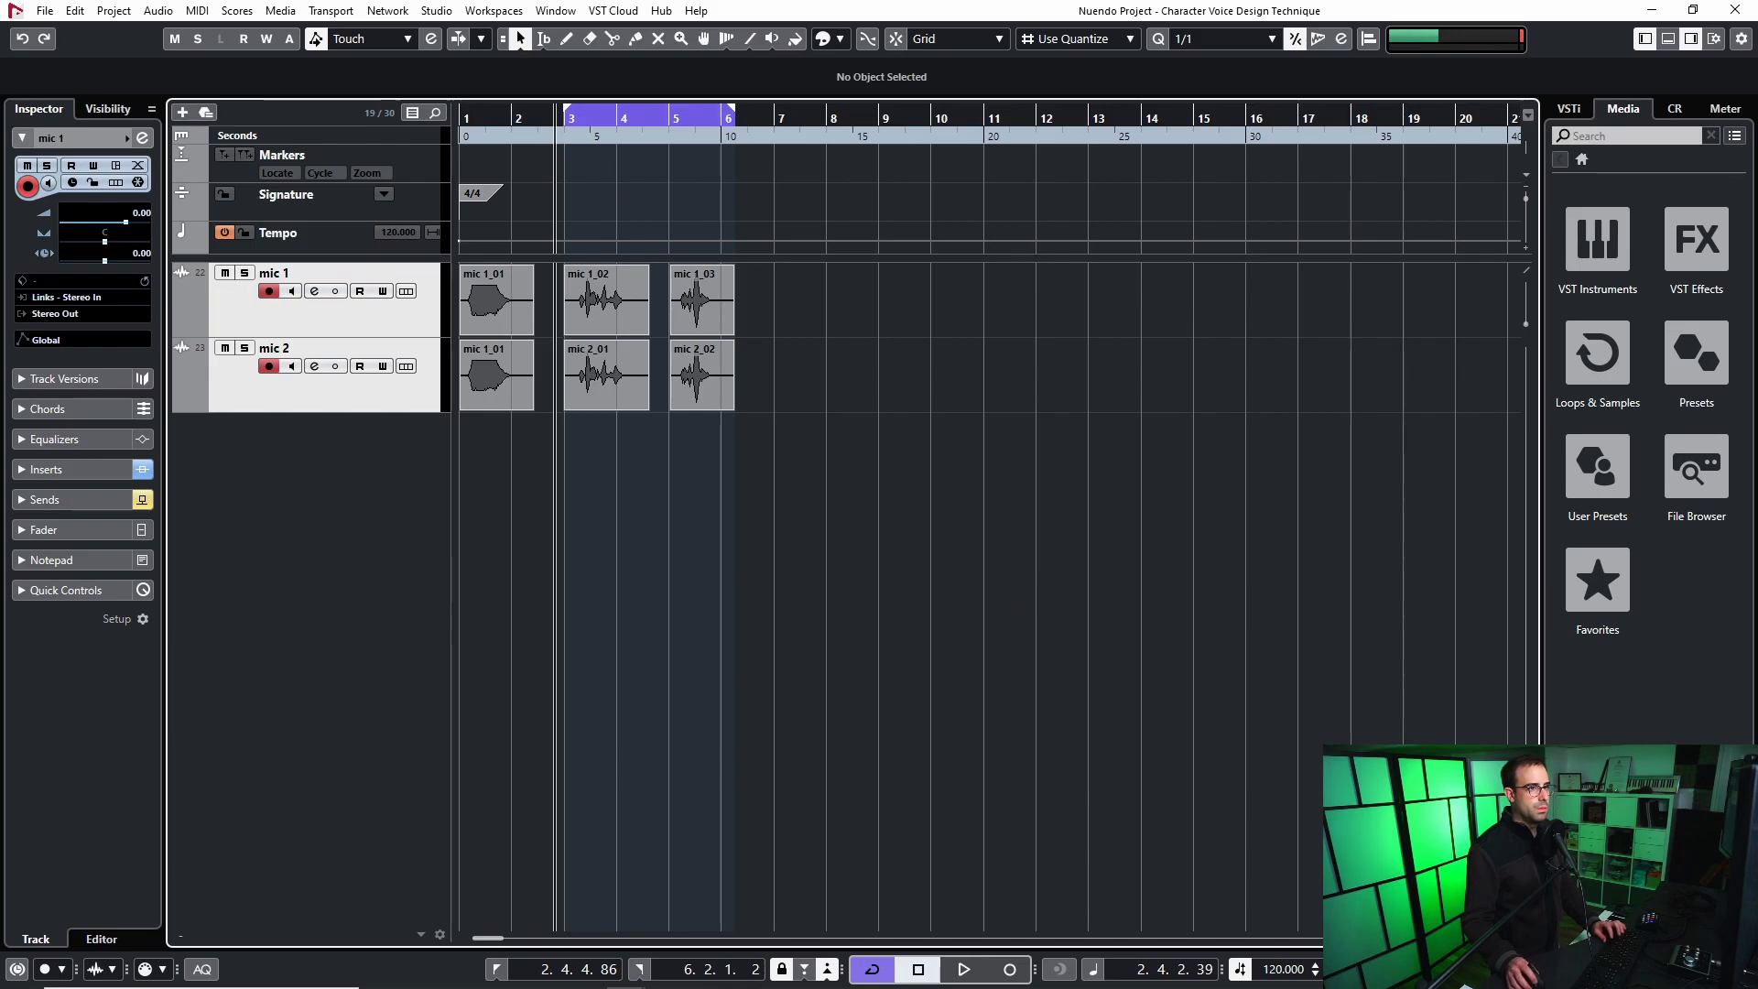
# Play both mic tracks together from bar 3, and audition mic 1 alone with mic 2 temporarily muted.
pyautogui.press('space')
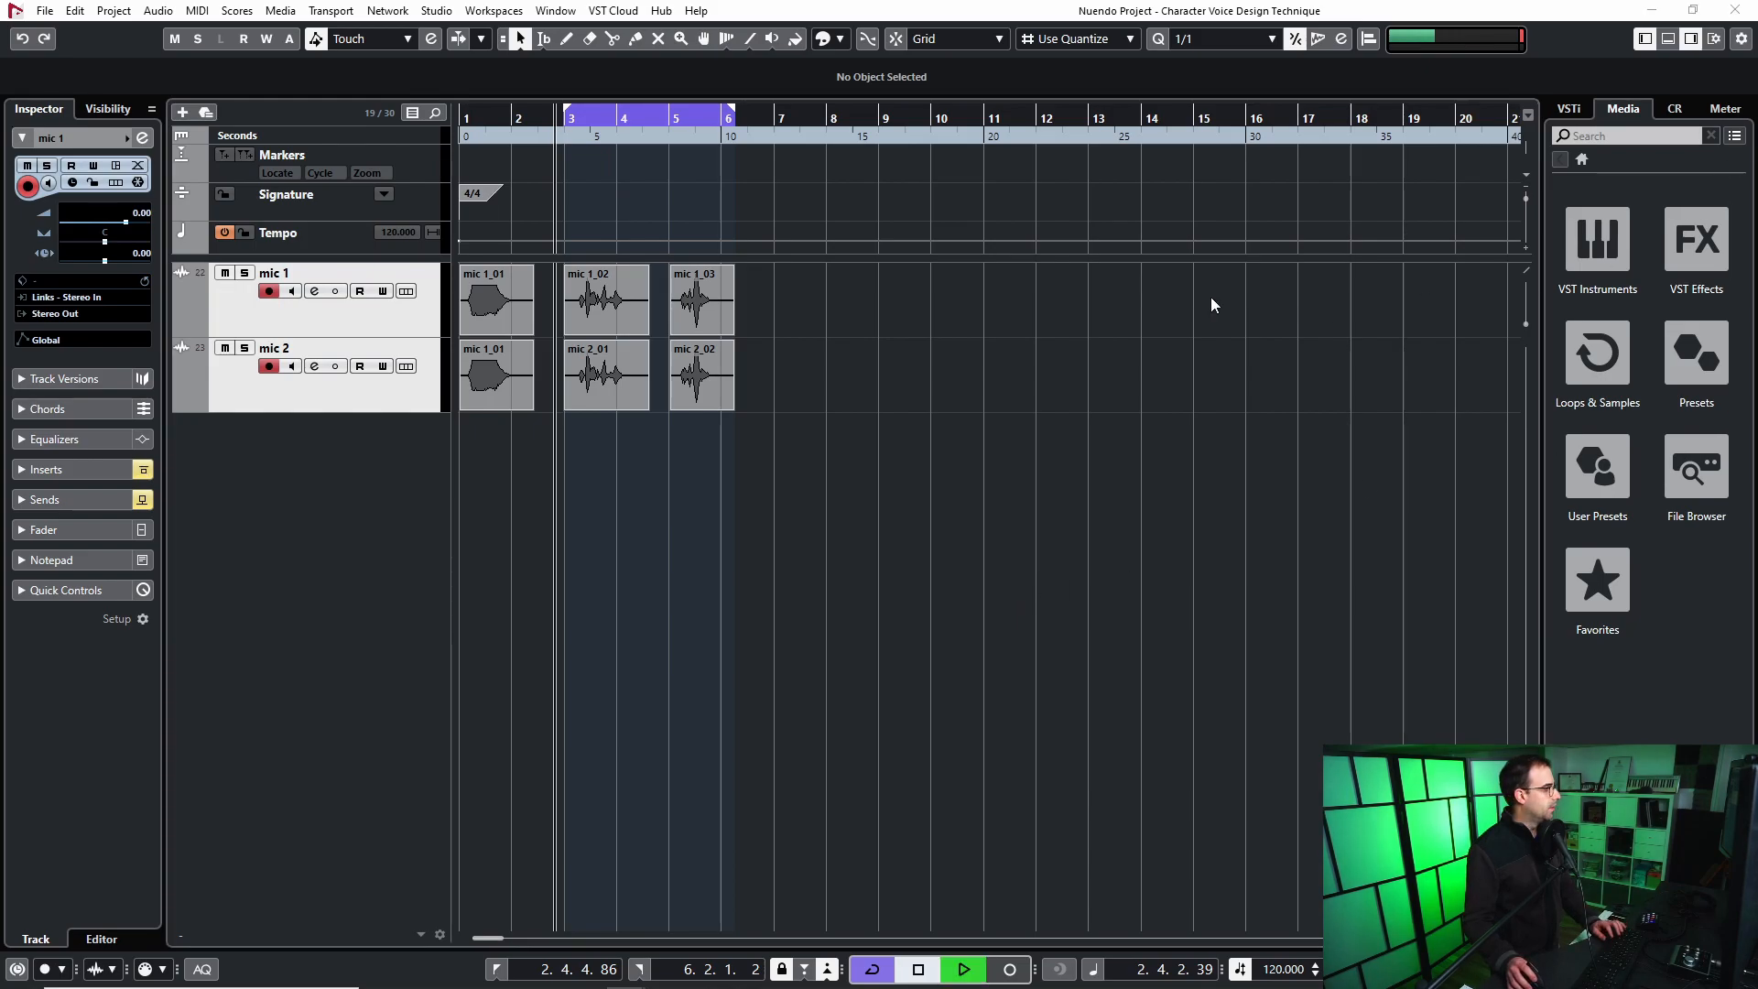
pyautogui.press('space')
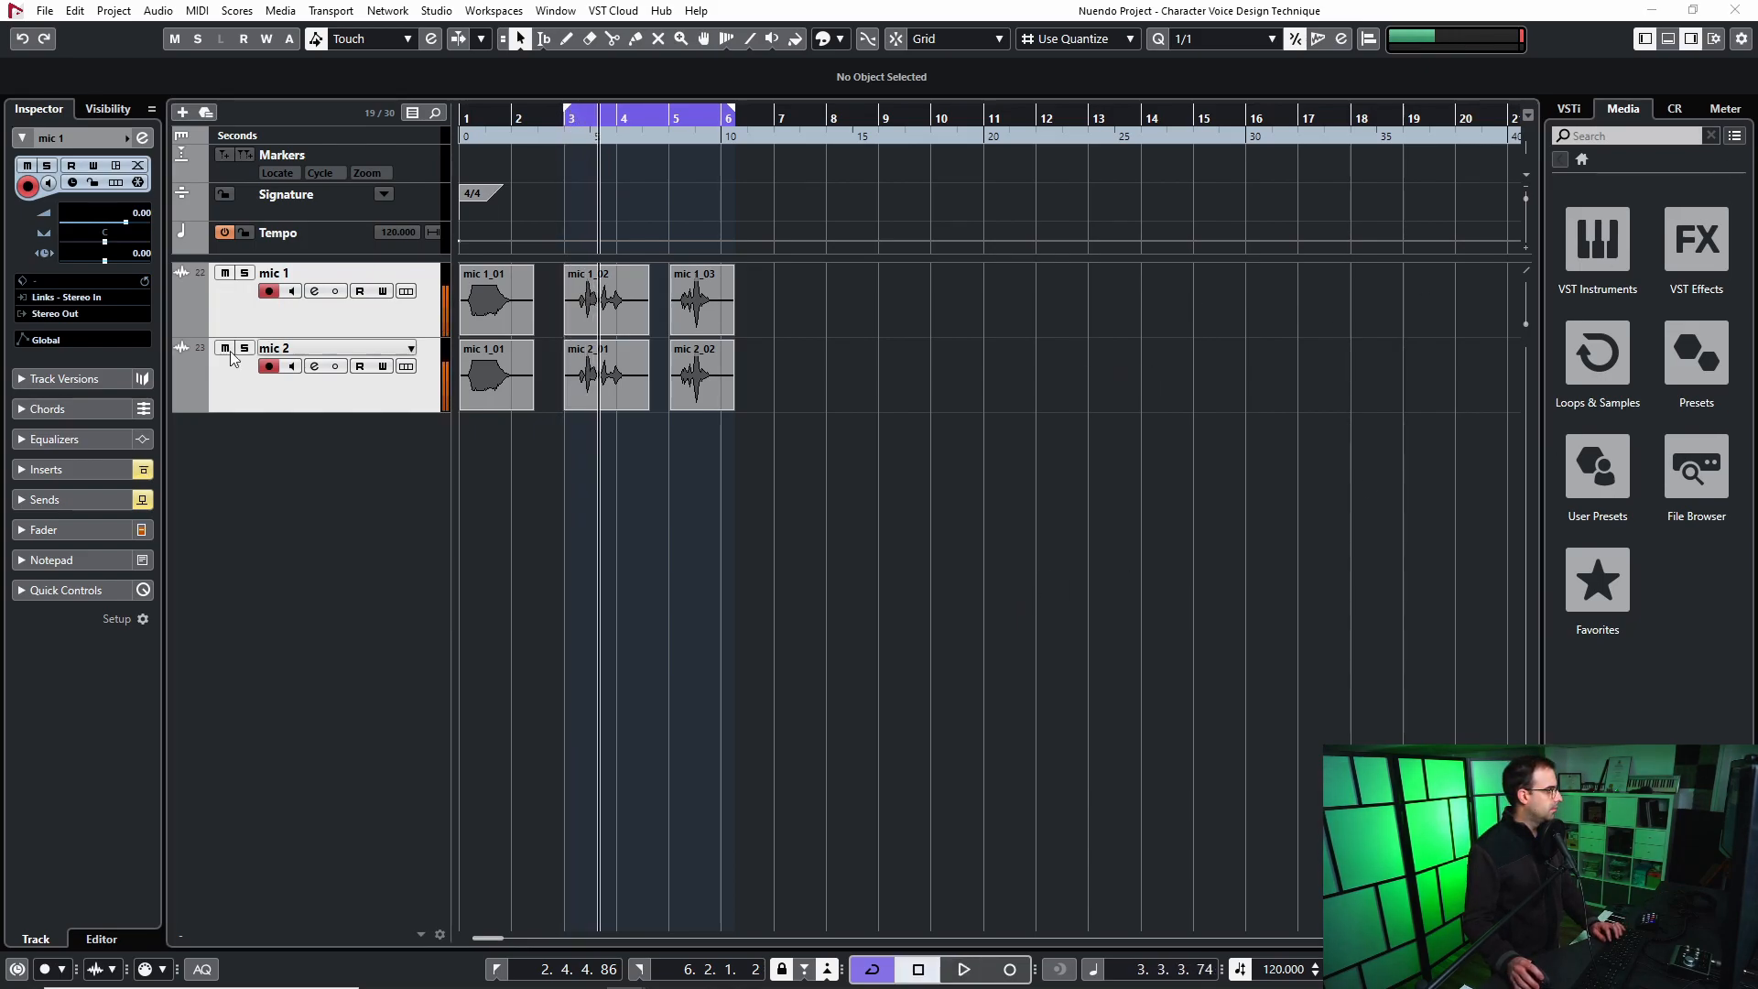
pyautogui.click(225, 349)
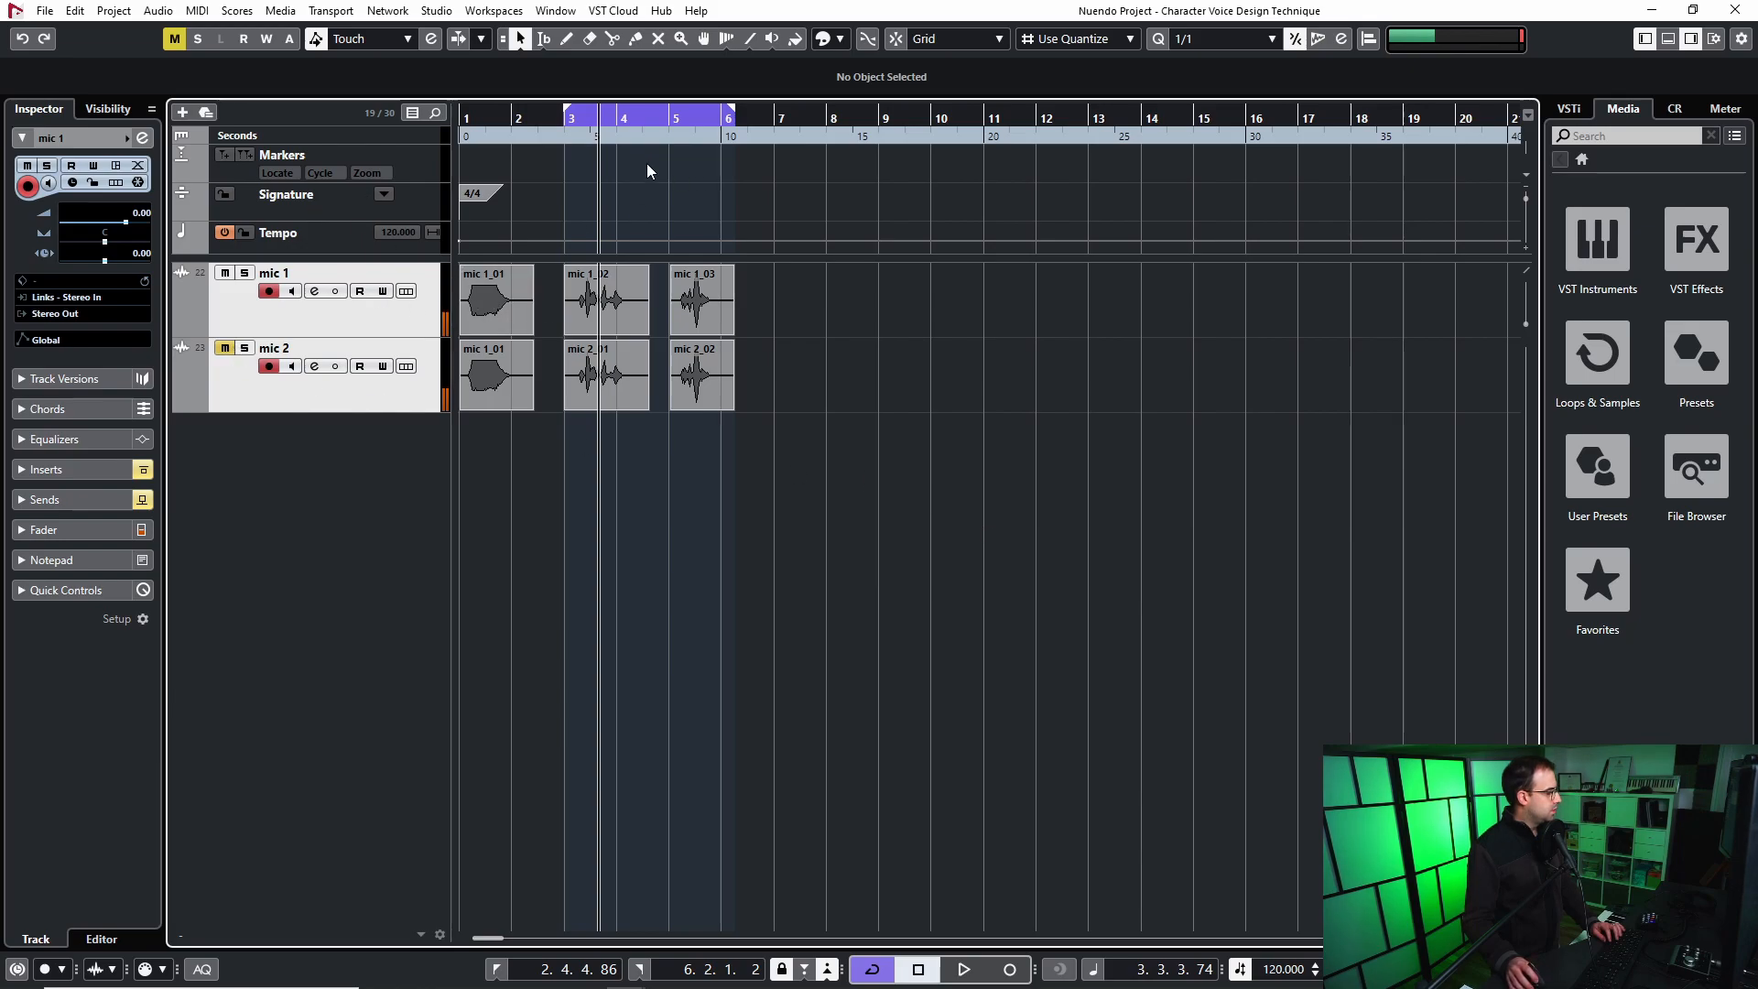
pyautogui.click(563, 119)
pyautogui.press('space')
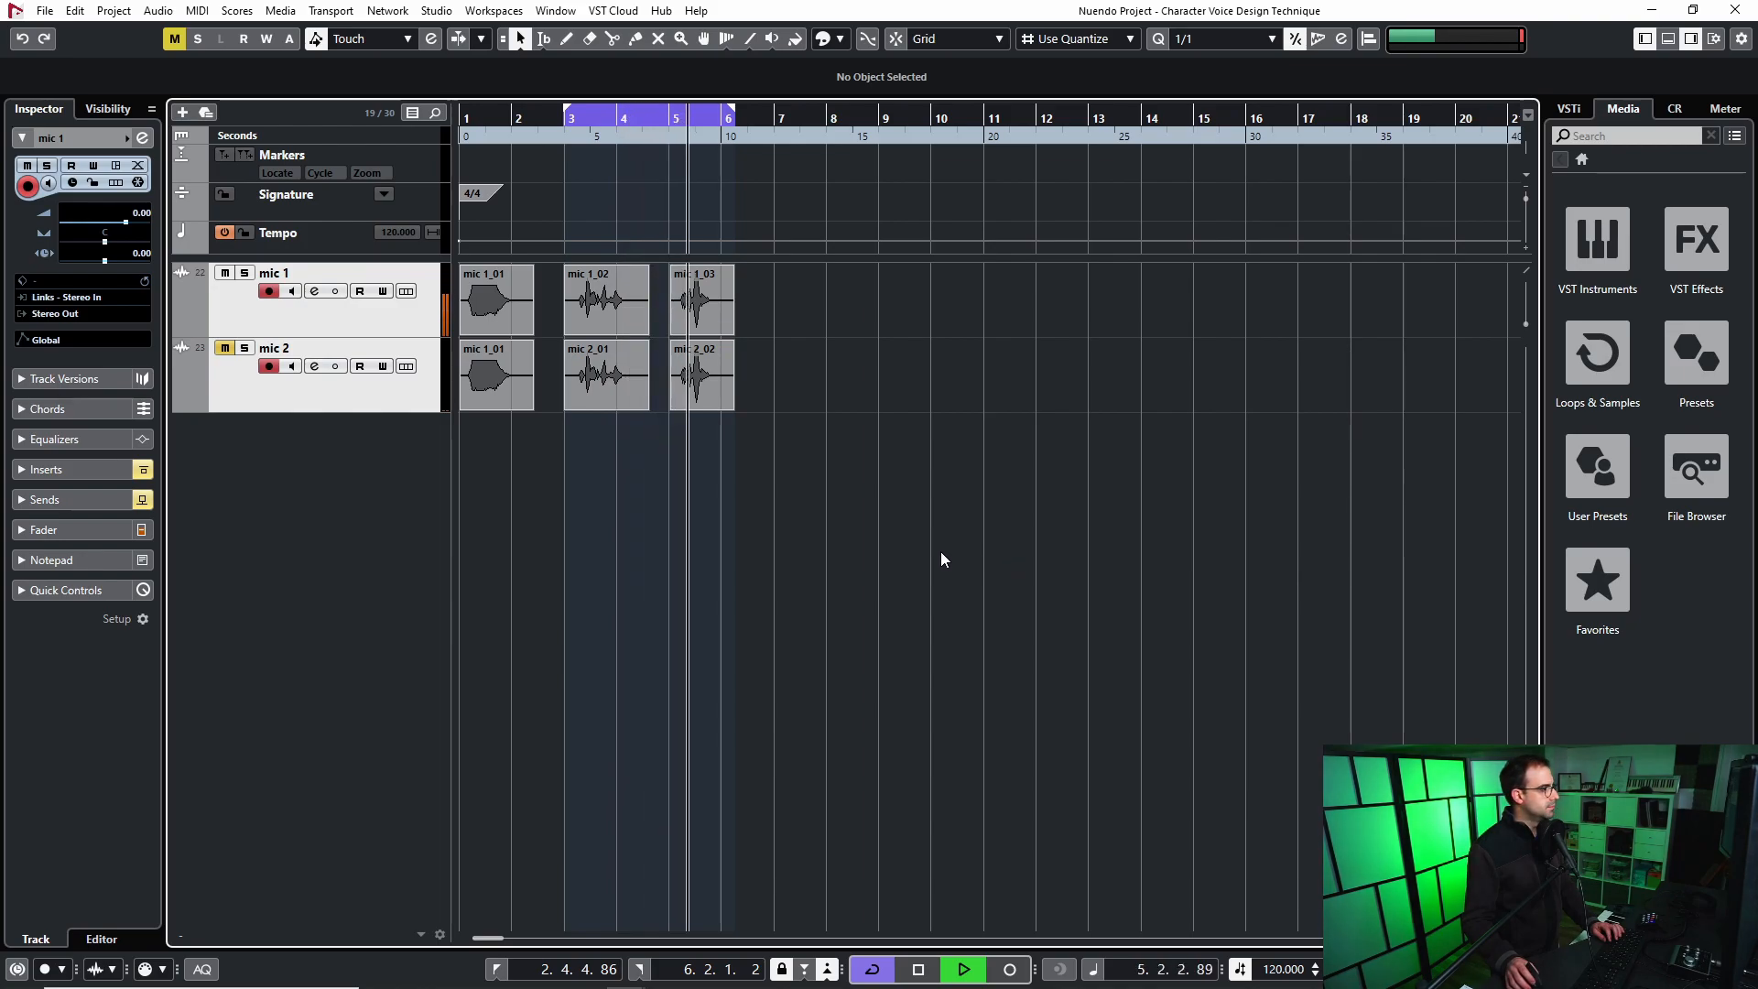
pyautogui.press('space')
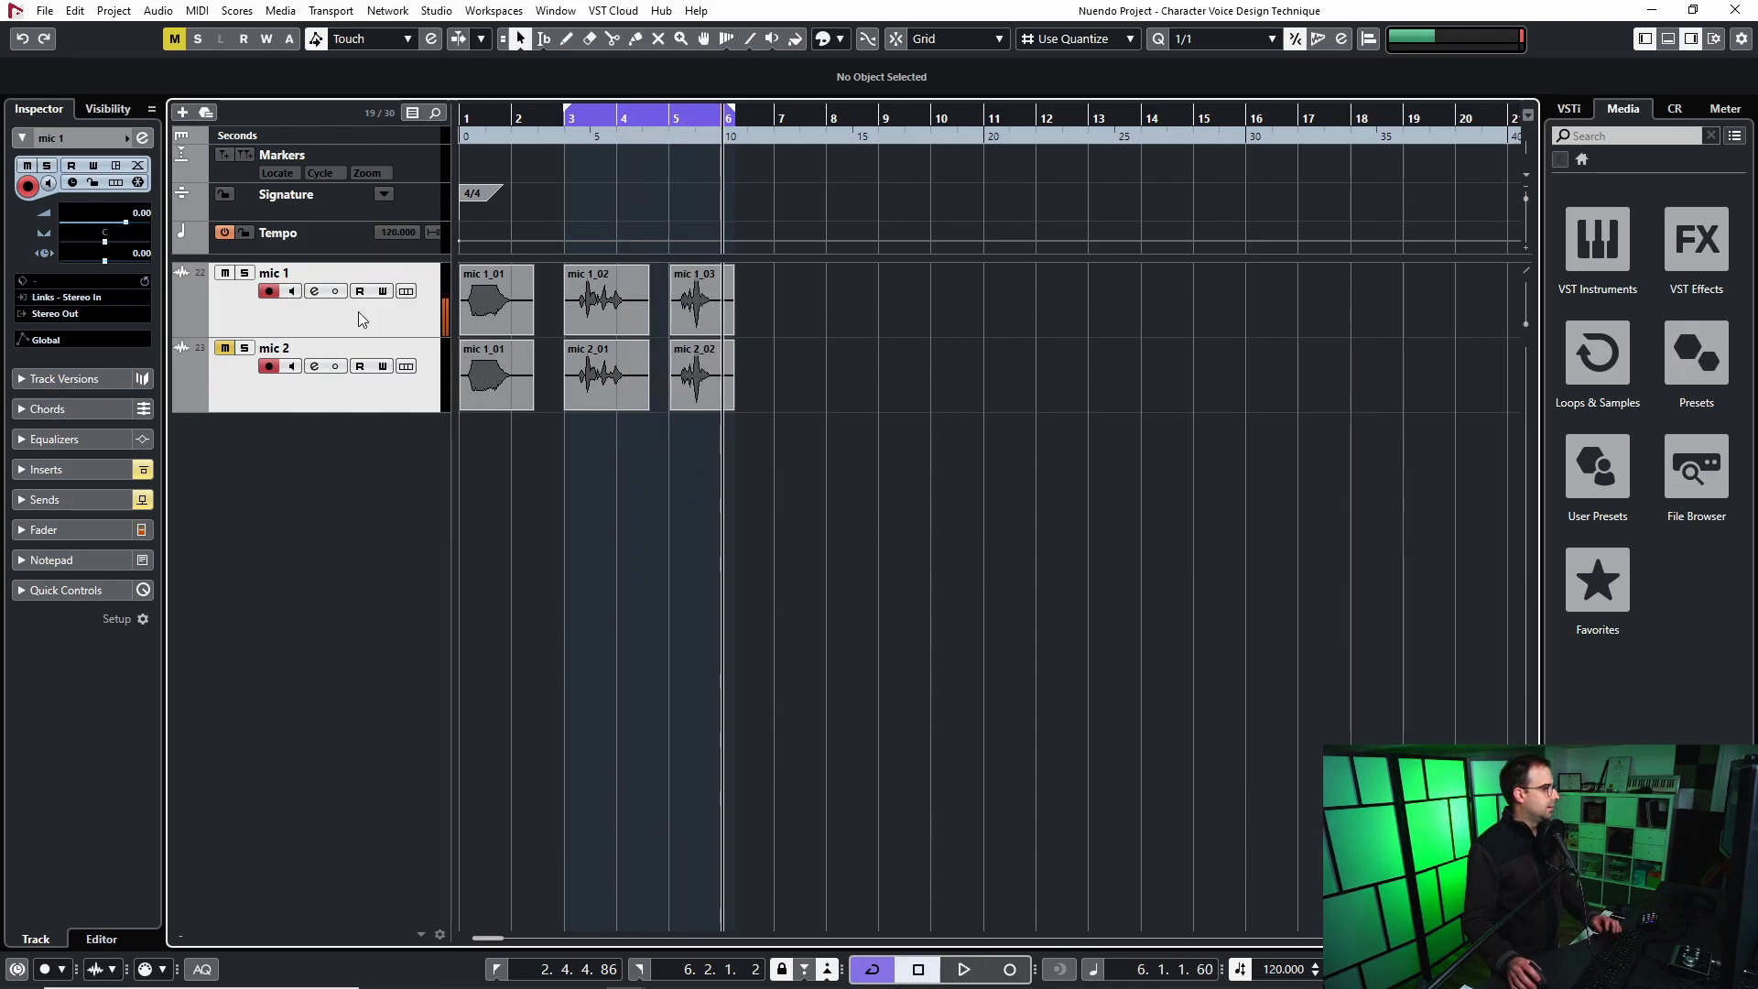
pyautogui.click(226, 349)
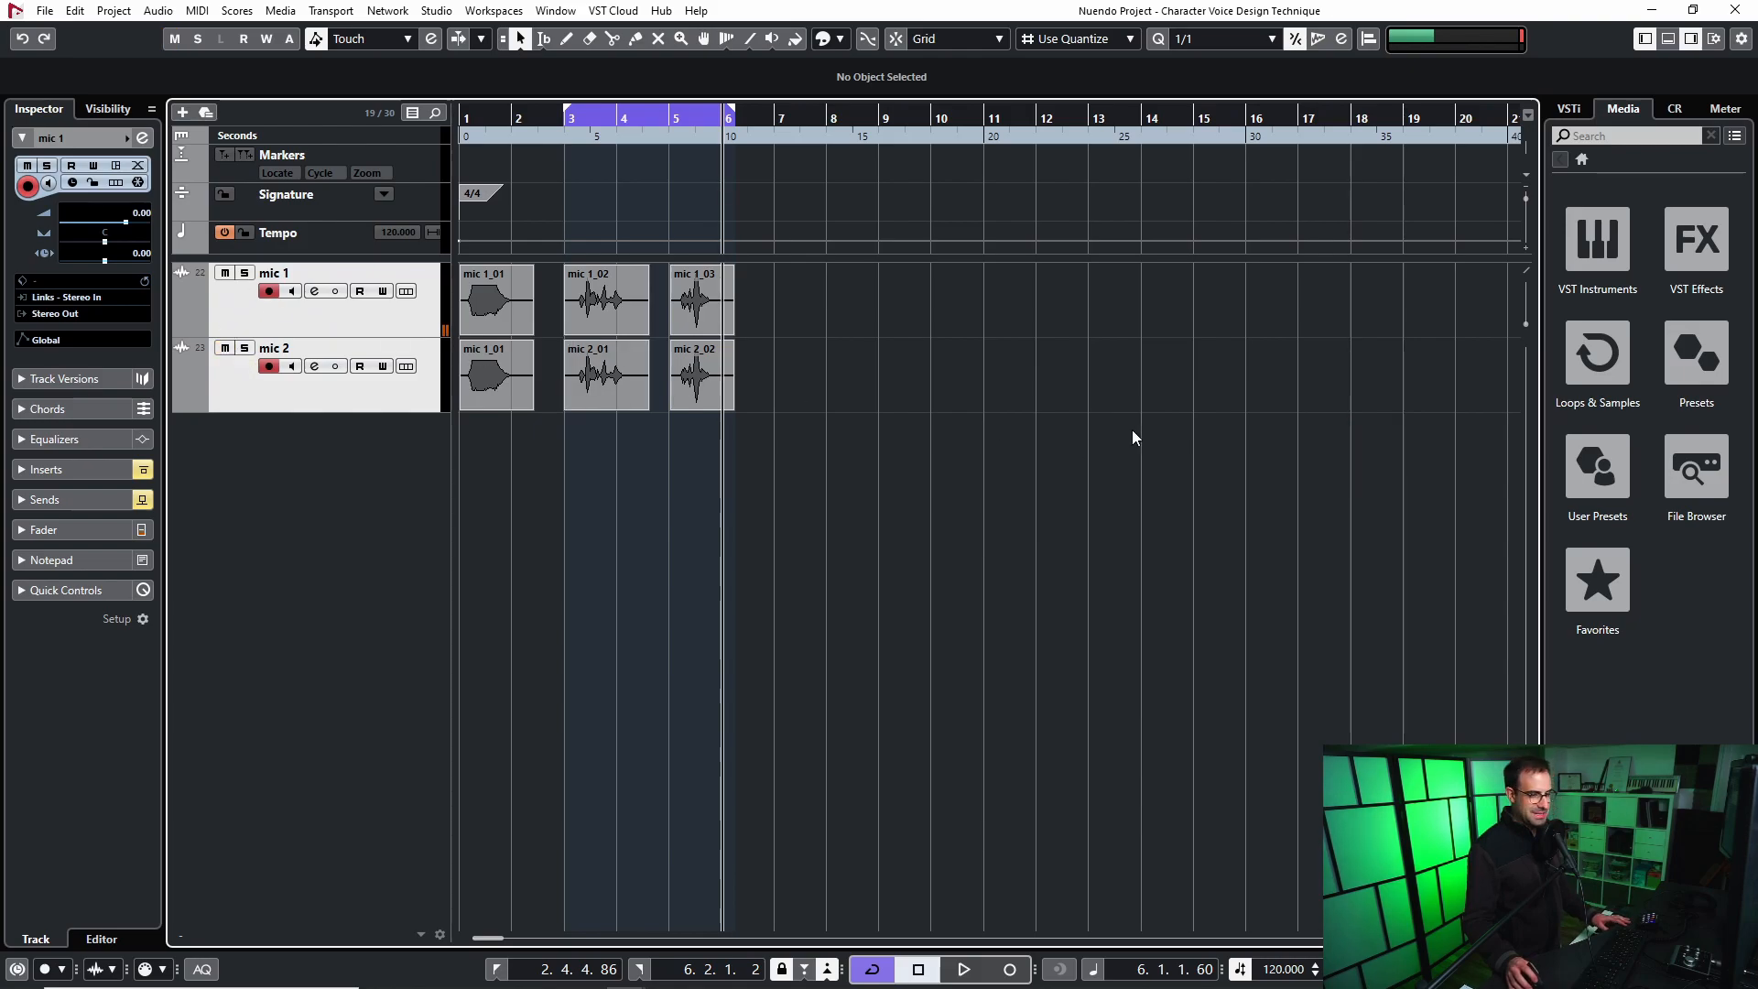
# Select the mic 2 track on its own and mute it.
pyautogui.click(242, 299)
pyautogui.click(228, 364)
pyautogui.keyDown('ctrl'); pyautogui.click(238, 310); pyautogui.keyUp('ctrl')
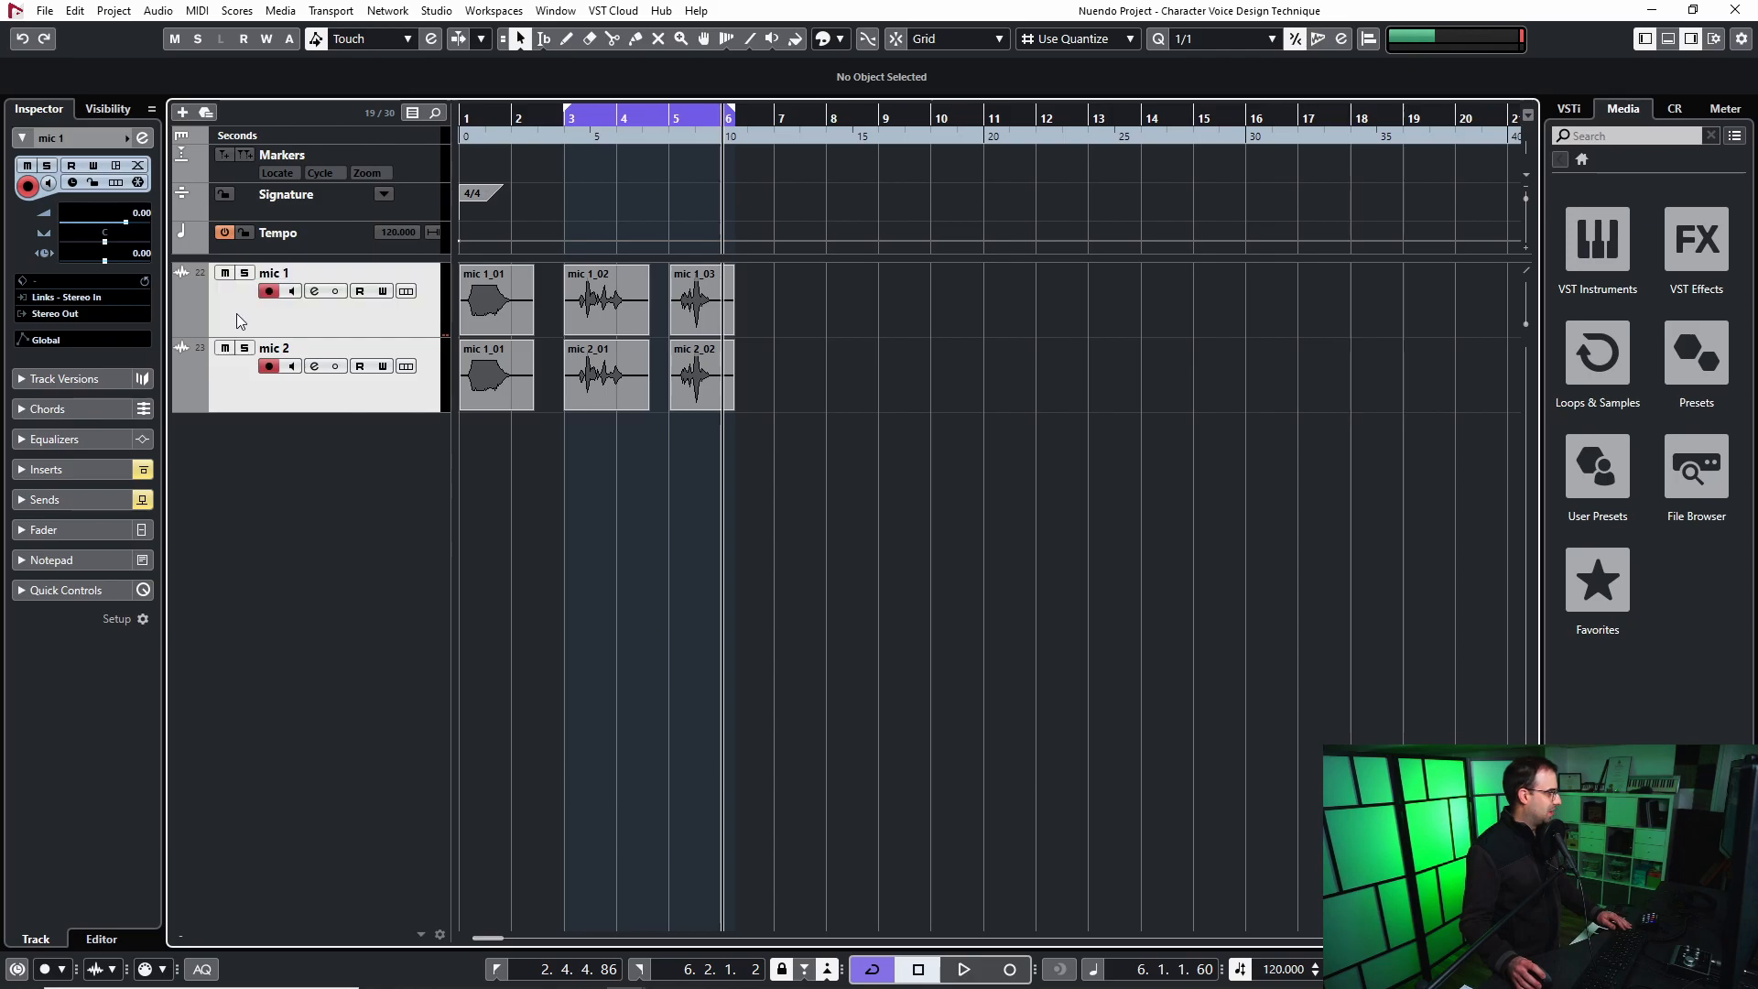
pyautogui.click(249, 315)
pyautogui.click(251, 378)
pyautogui.click(225, 349)
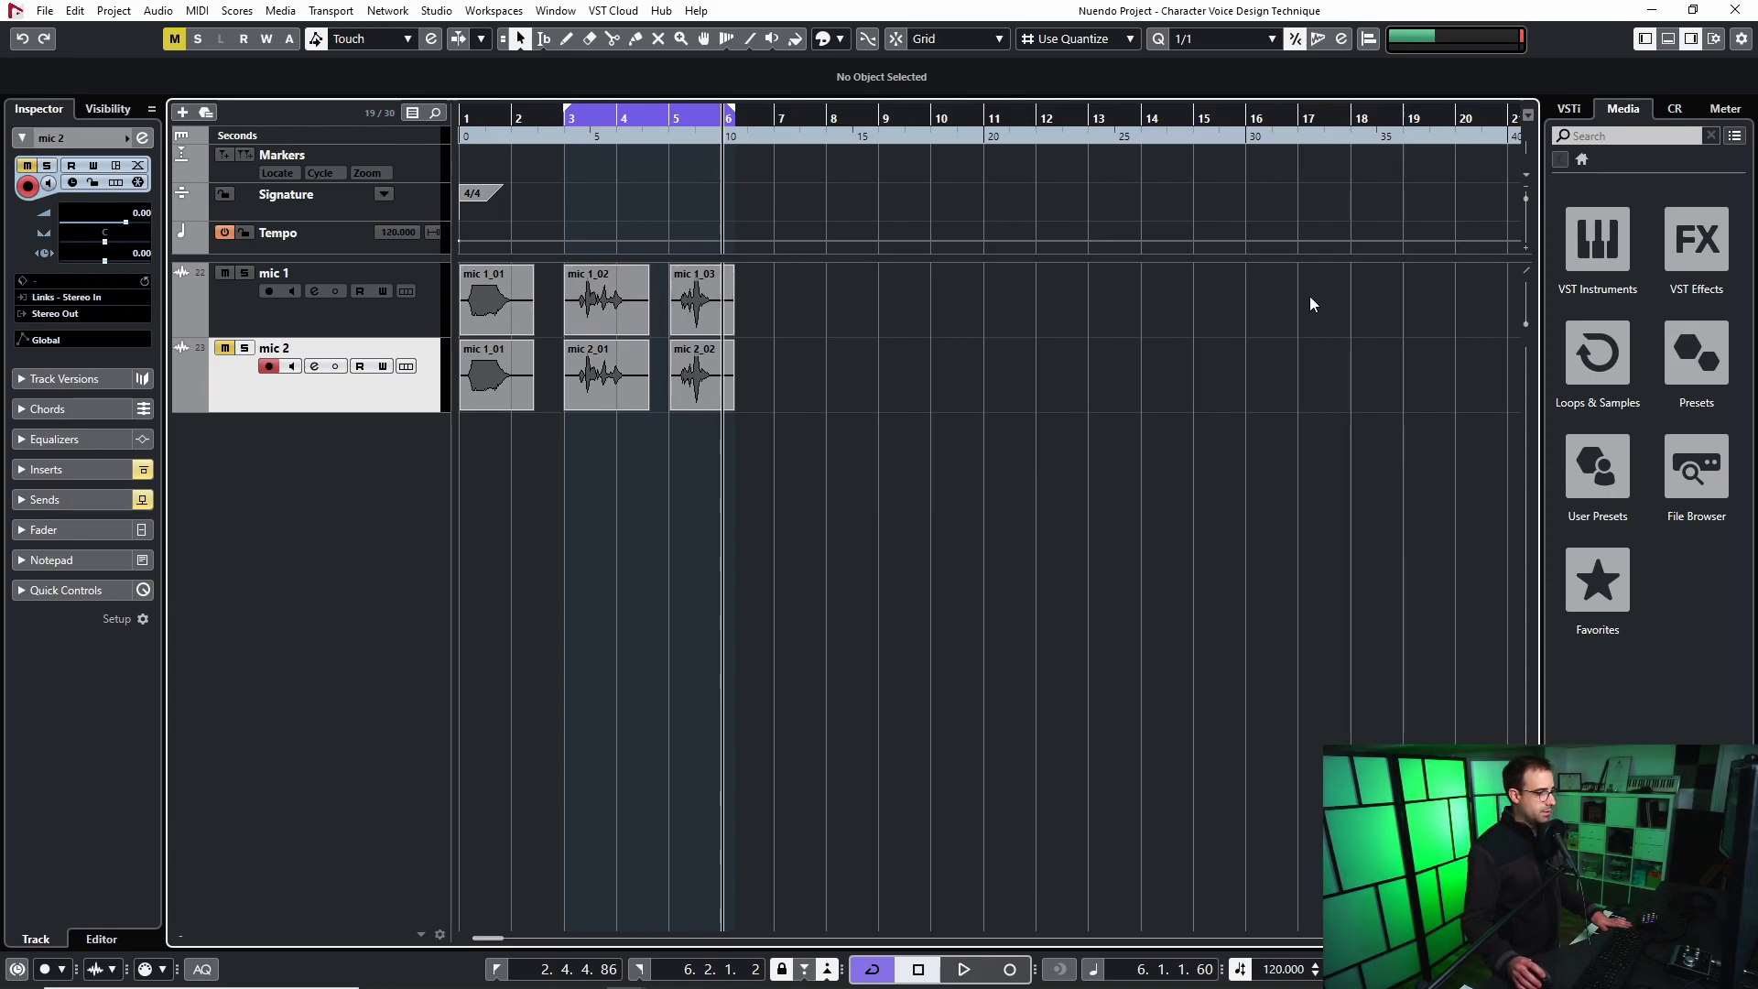
# Show the inserts of the mic 2 track, take them out of bypass and unmute the track.
pyautogui.click(37, 471)
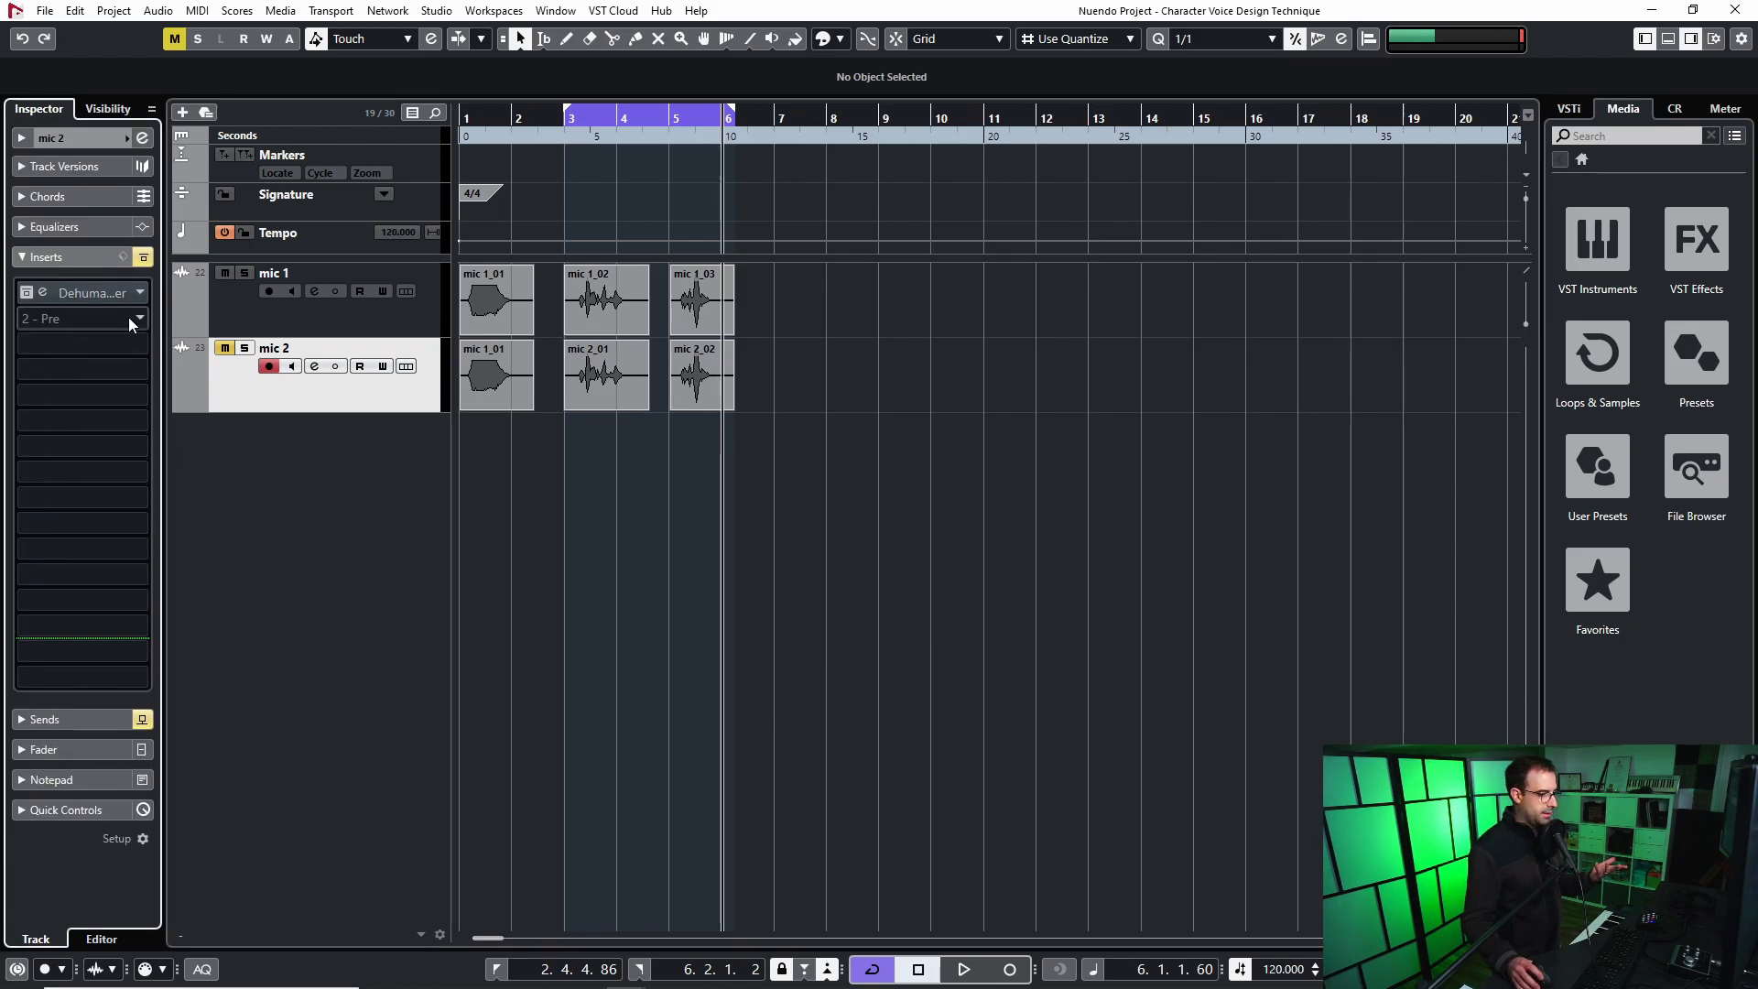
pyautogui.click(142, 258)
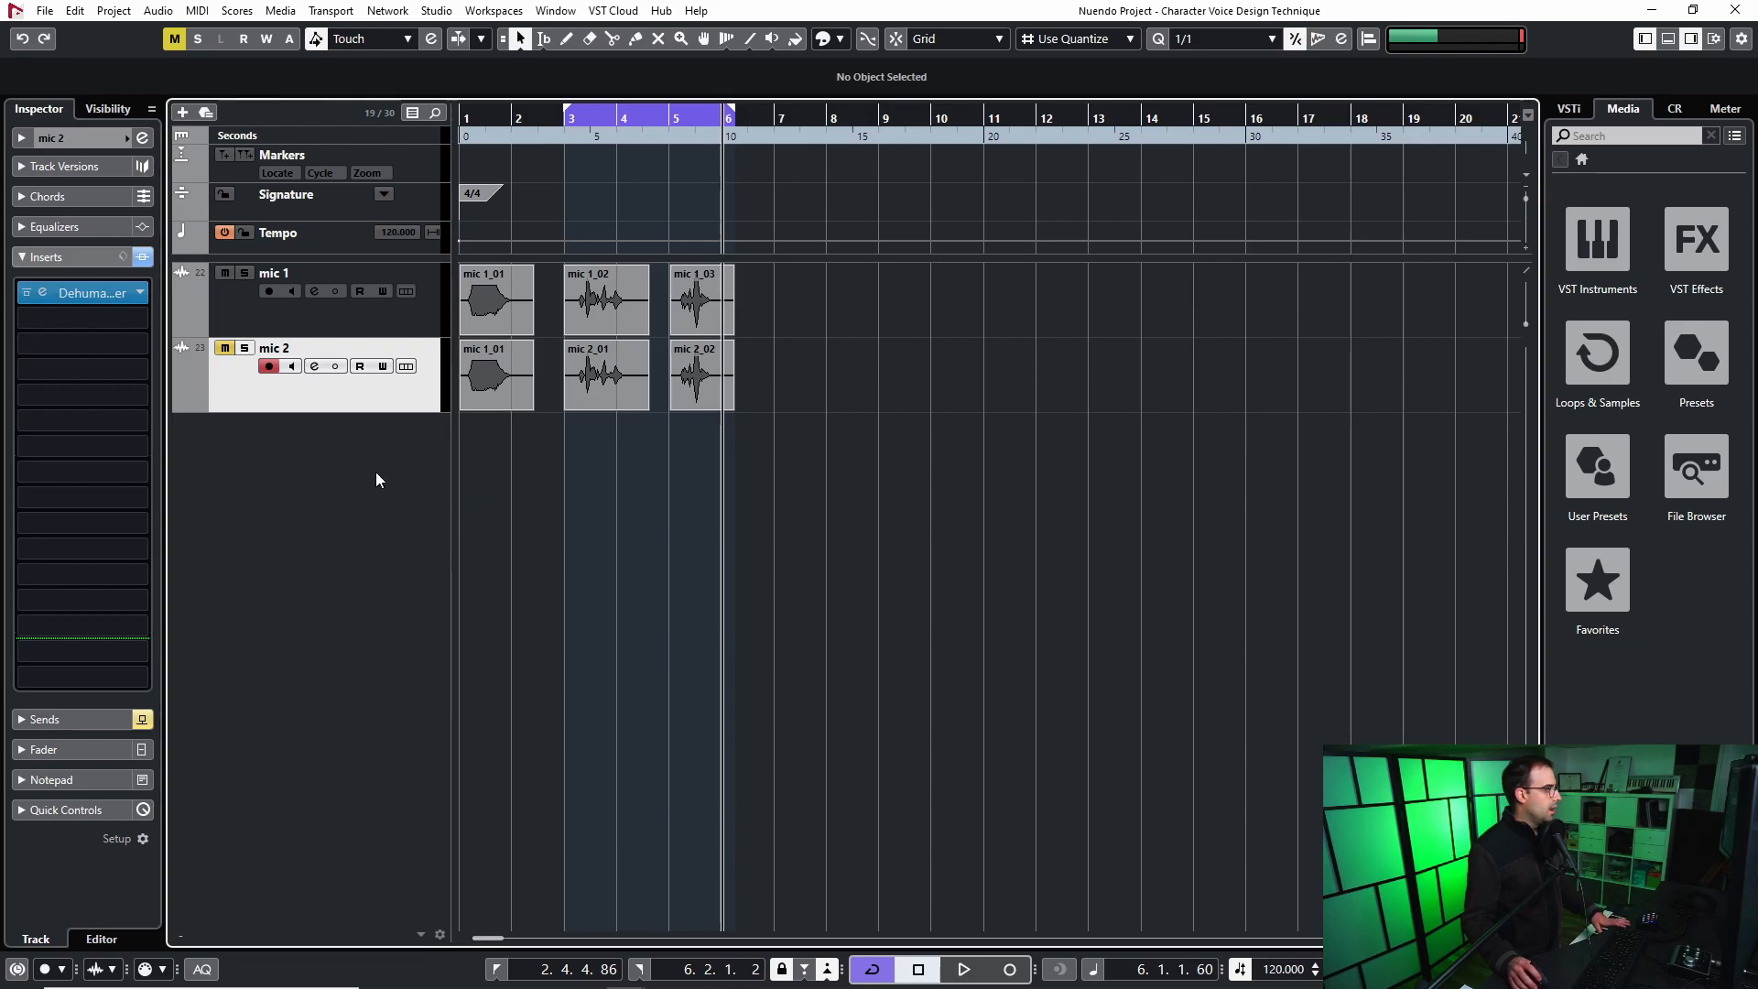
pyautogui.click(224, 348)
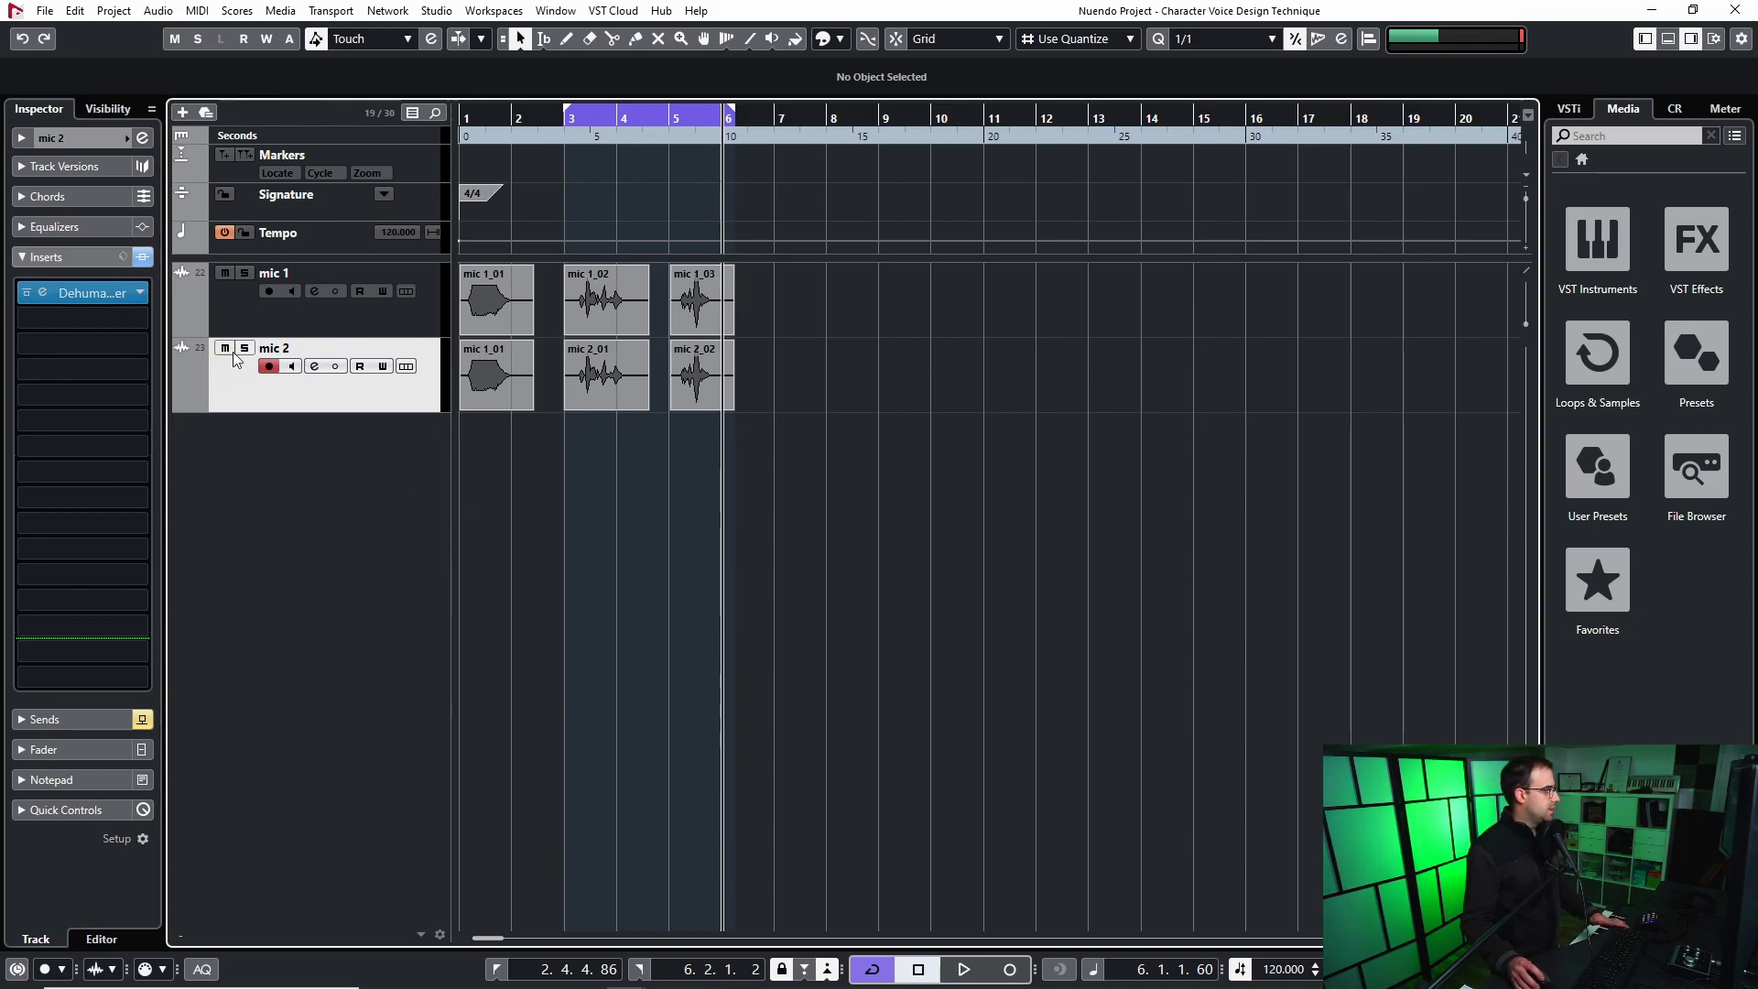
# Play both mic tracks from just before bar 3 with their inserts bypassed.
pyautogui.moveTo(591, 129); pyautogui.dragTo(546, 132)
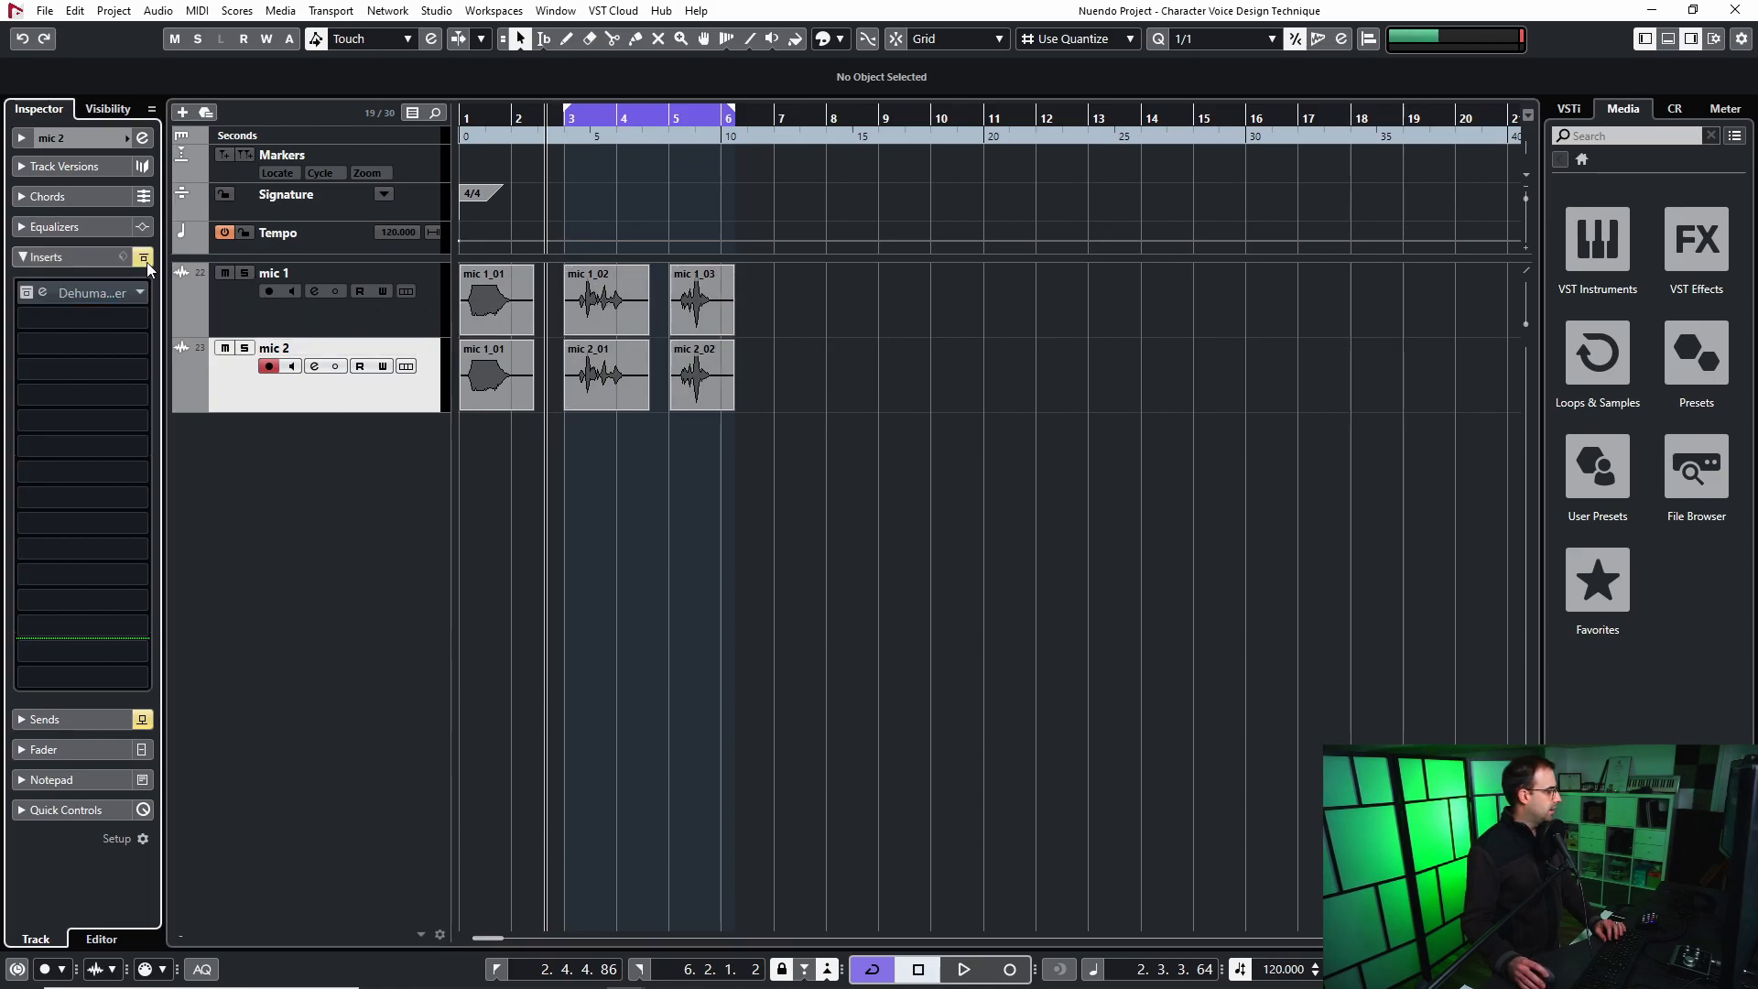
pyautogui.click(238, 298)
pyautogui.press('space')
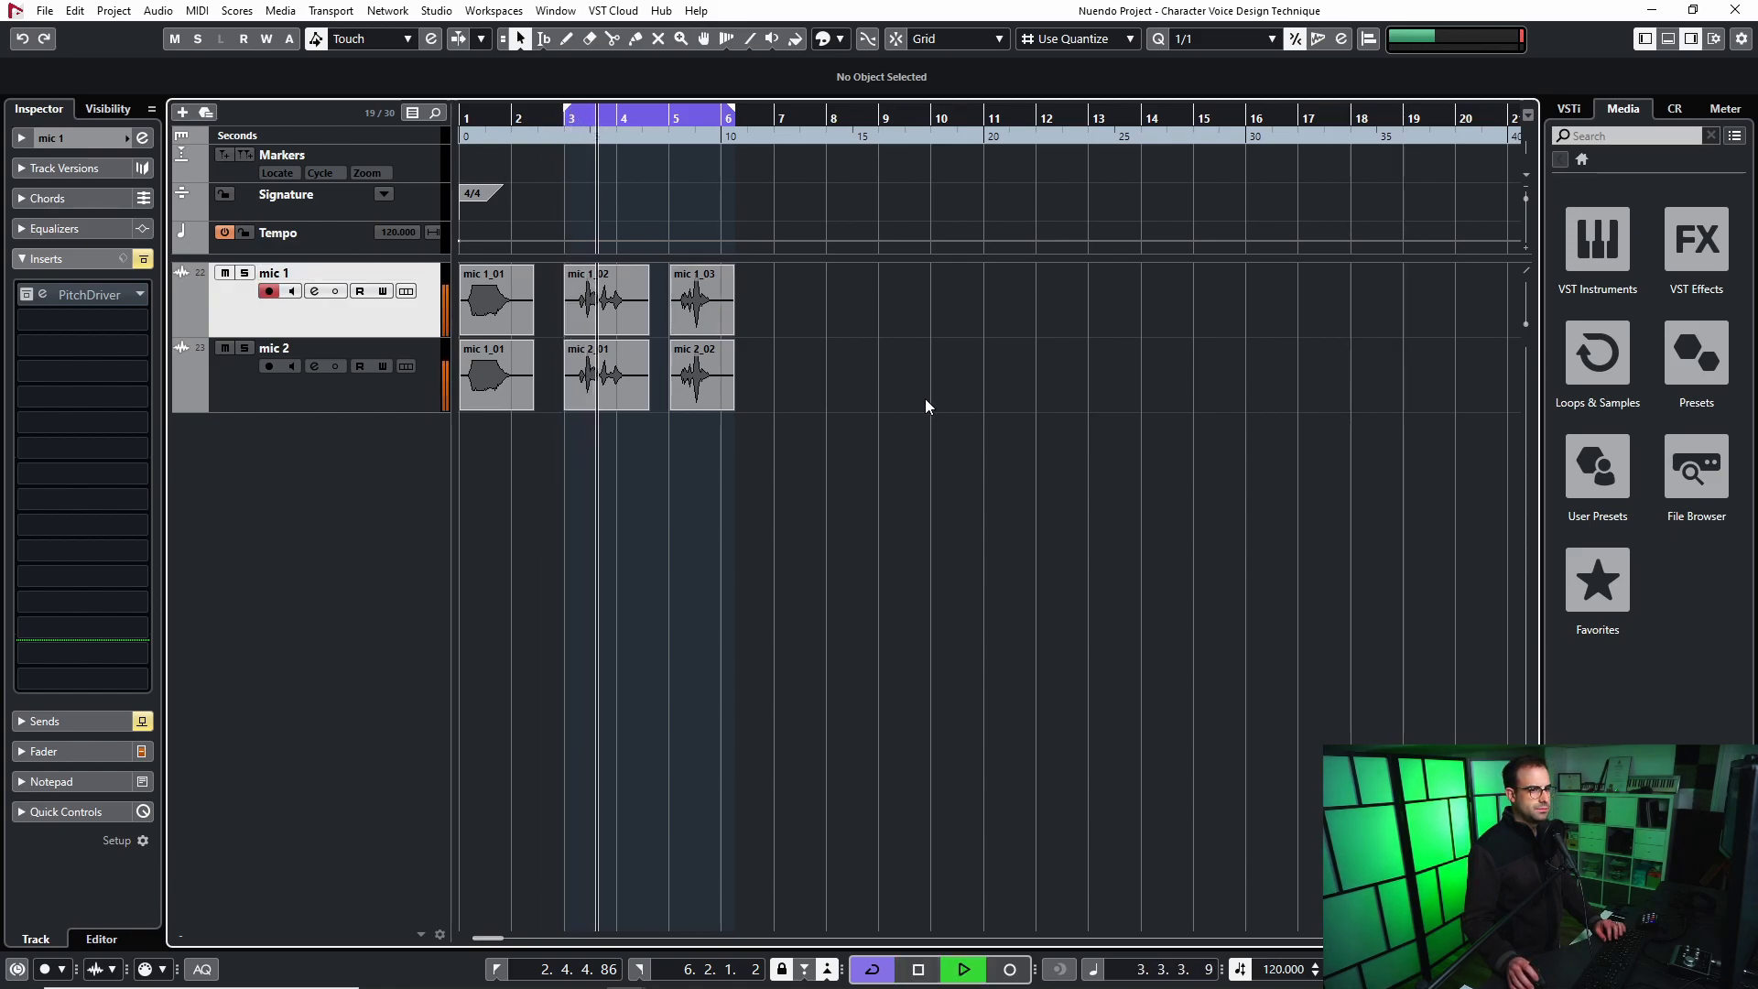
pyautogui.press('space')
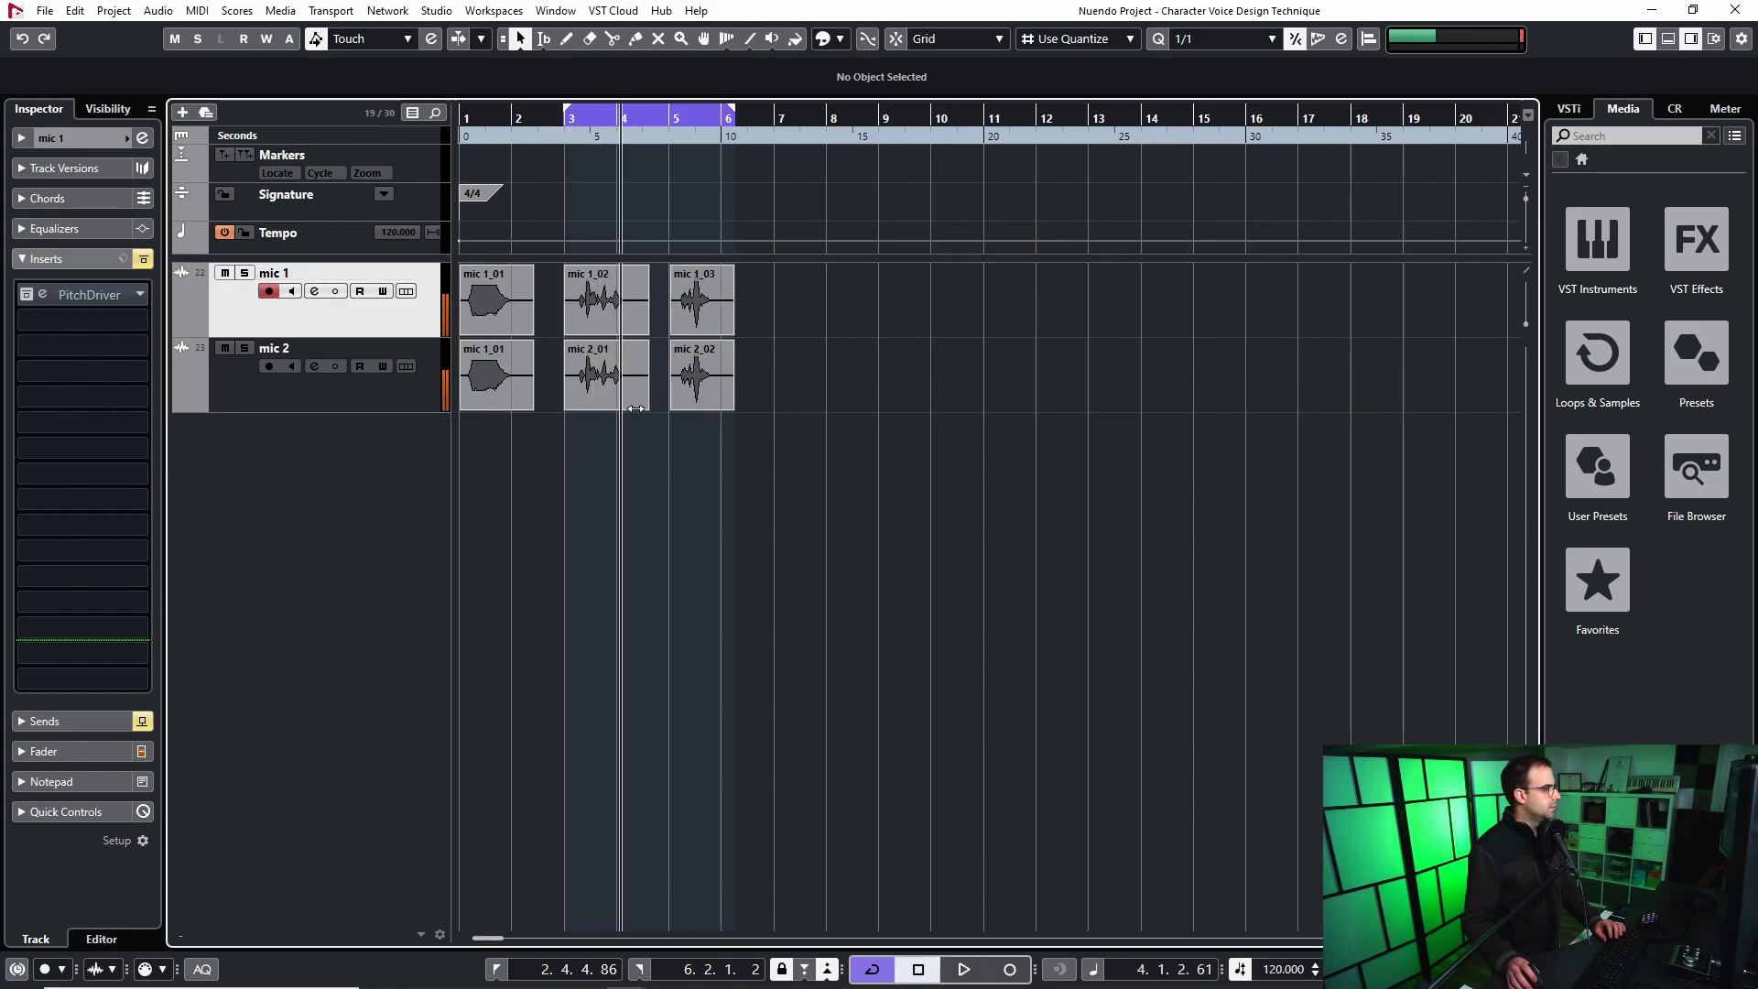
# Take the inserts on both mic 1 and mic 2 out of bypass, leaving mic 1 selected.
pyautogui.click(262, 393)
pyautogui.click(250, 312)
pyautogui.click(143, 259)
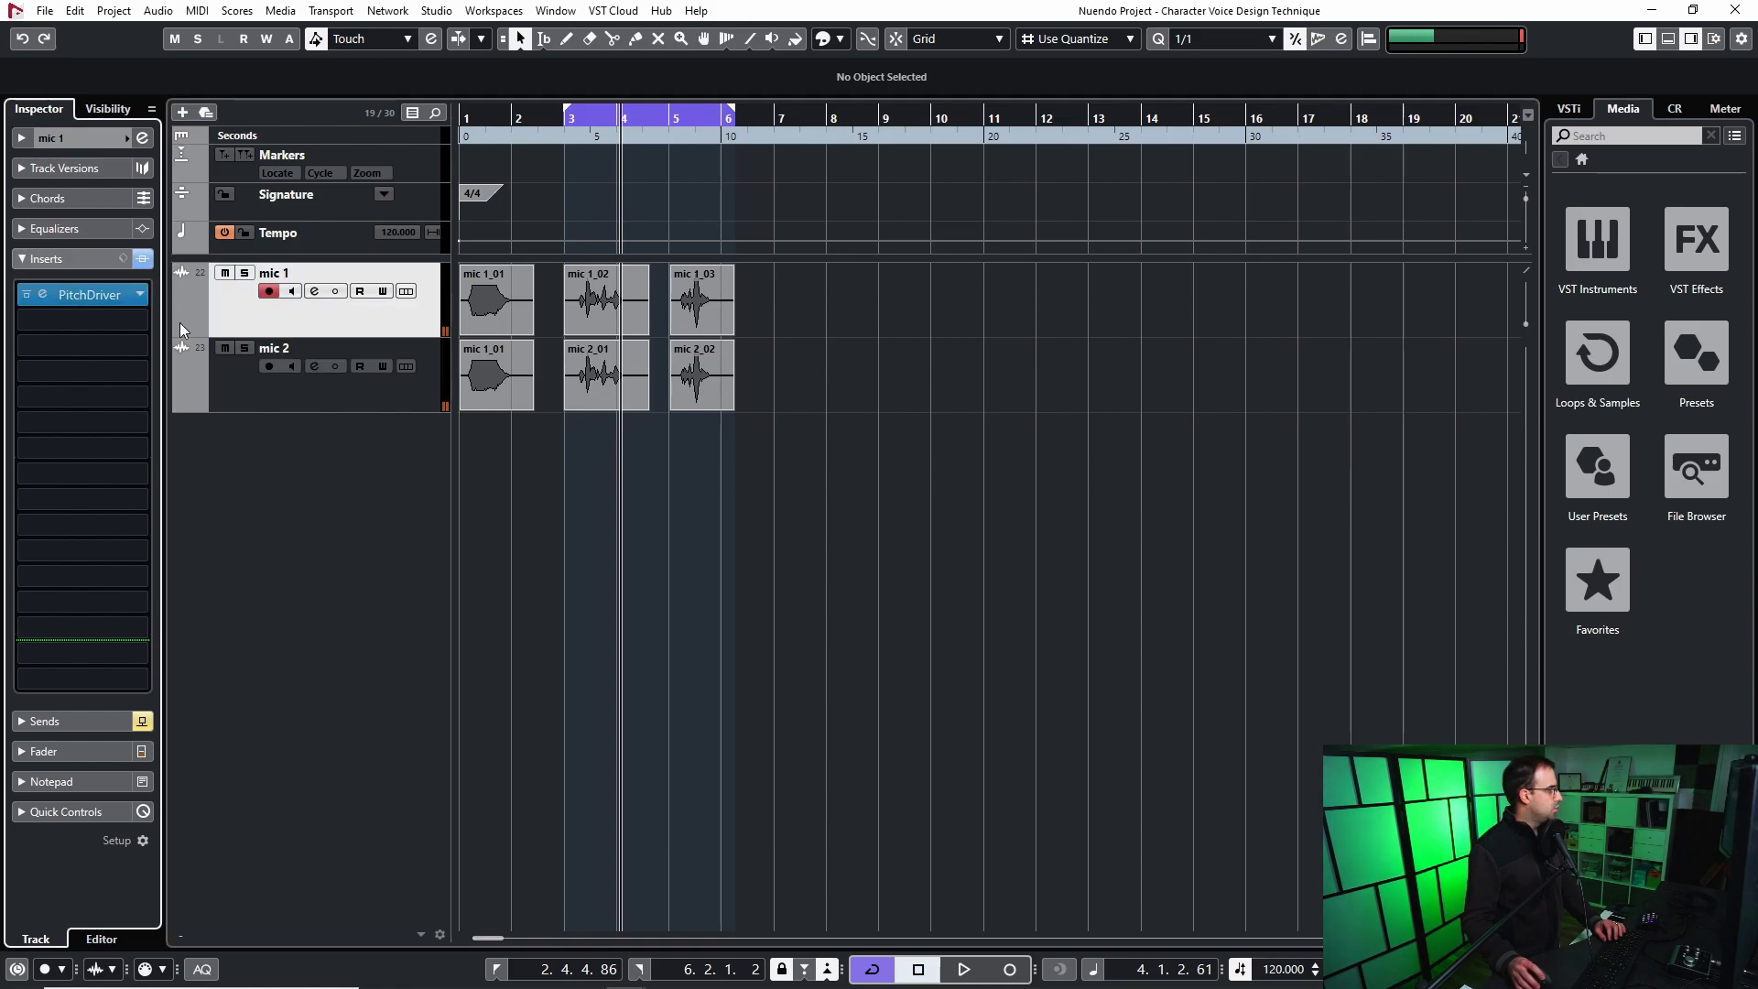
pyautogui.click(240, 383)
pyautogui.click(143, 259)
pyautogui.click(218, 293)
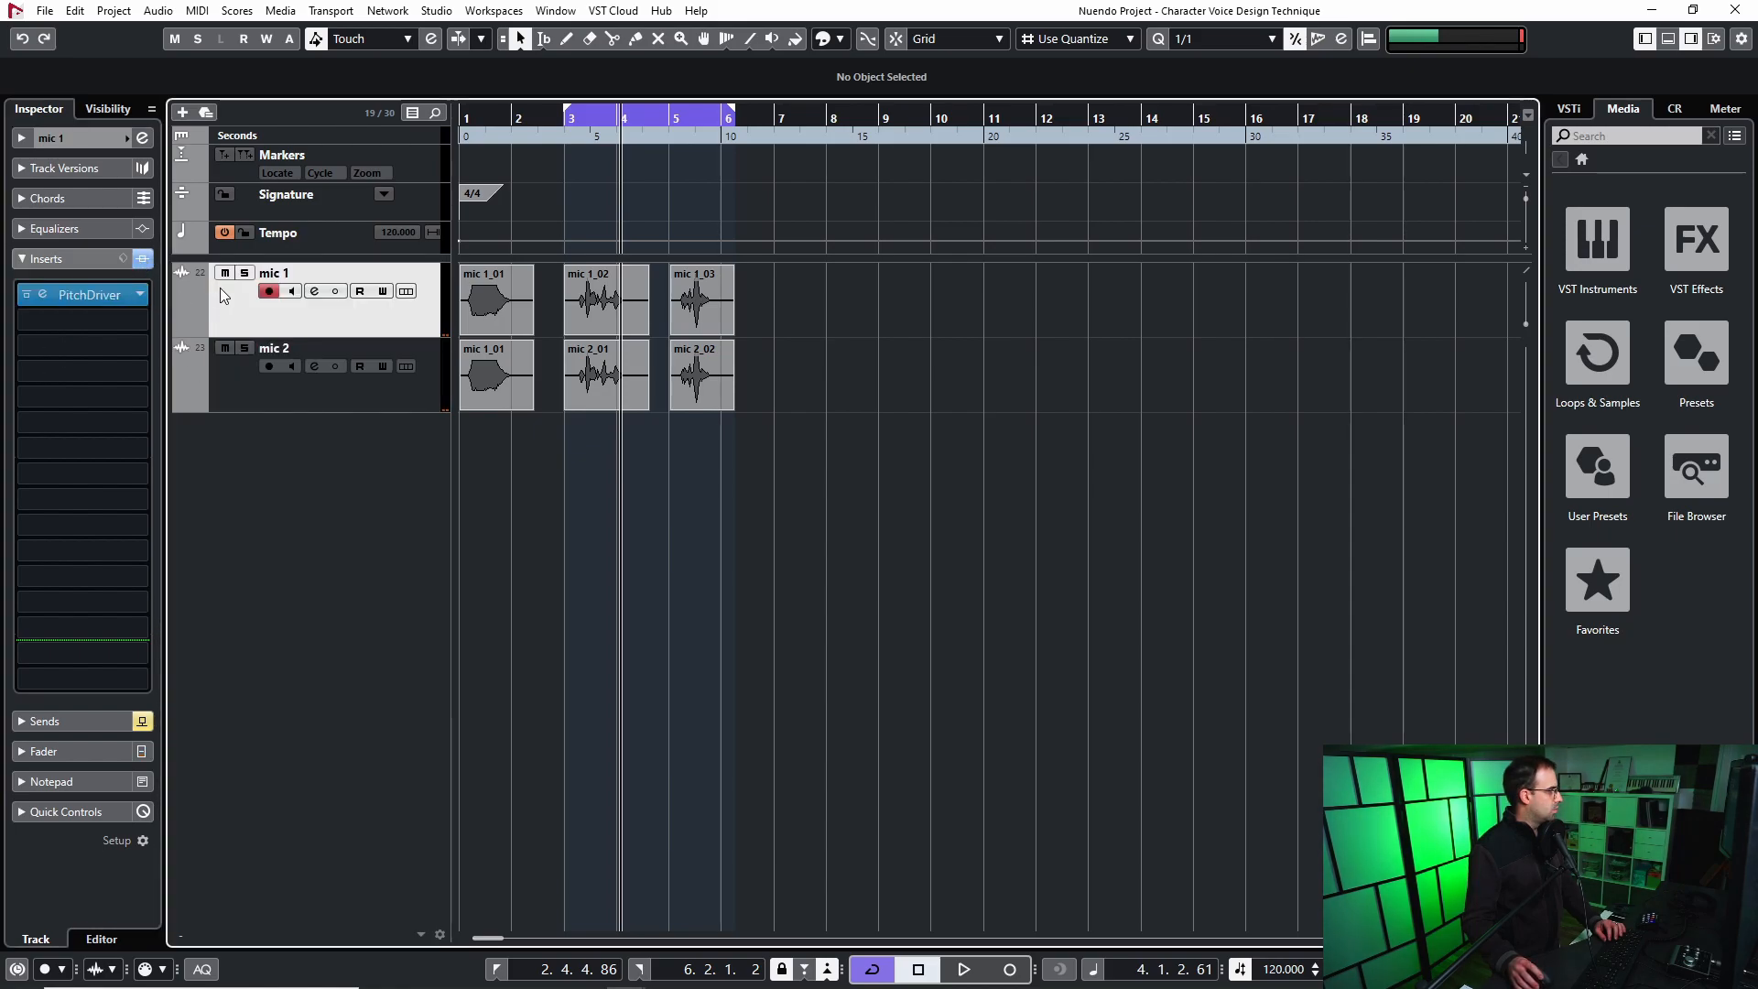
# Solo mic 1 and play it from bar 3 while viewing its PitchDriver insert.
pyautogui.click(245, 273)
pyautogui.click(565, 118)
pyautogui.click(88, 295)
pyautogui.press('space')
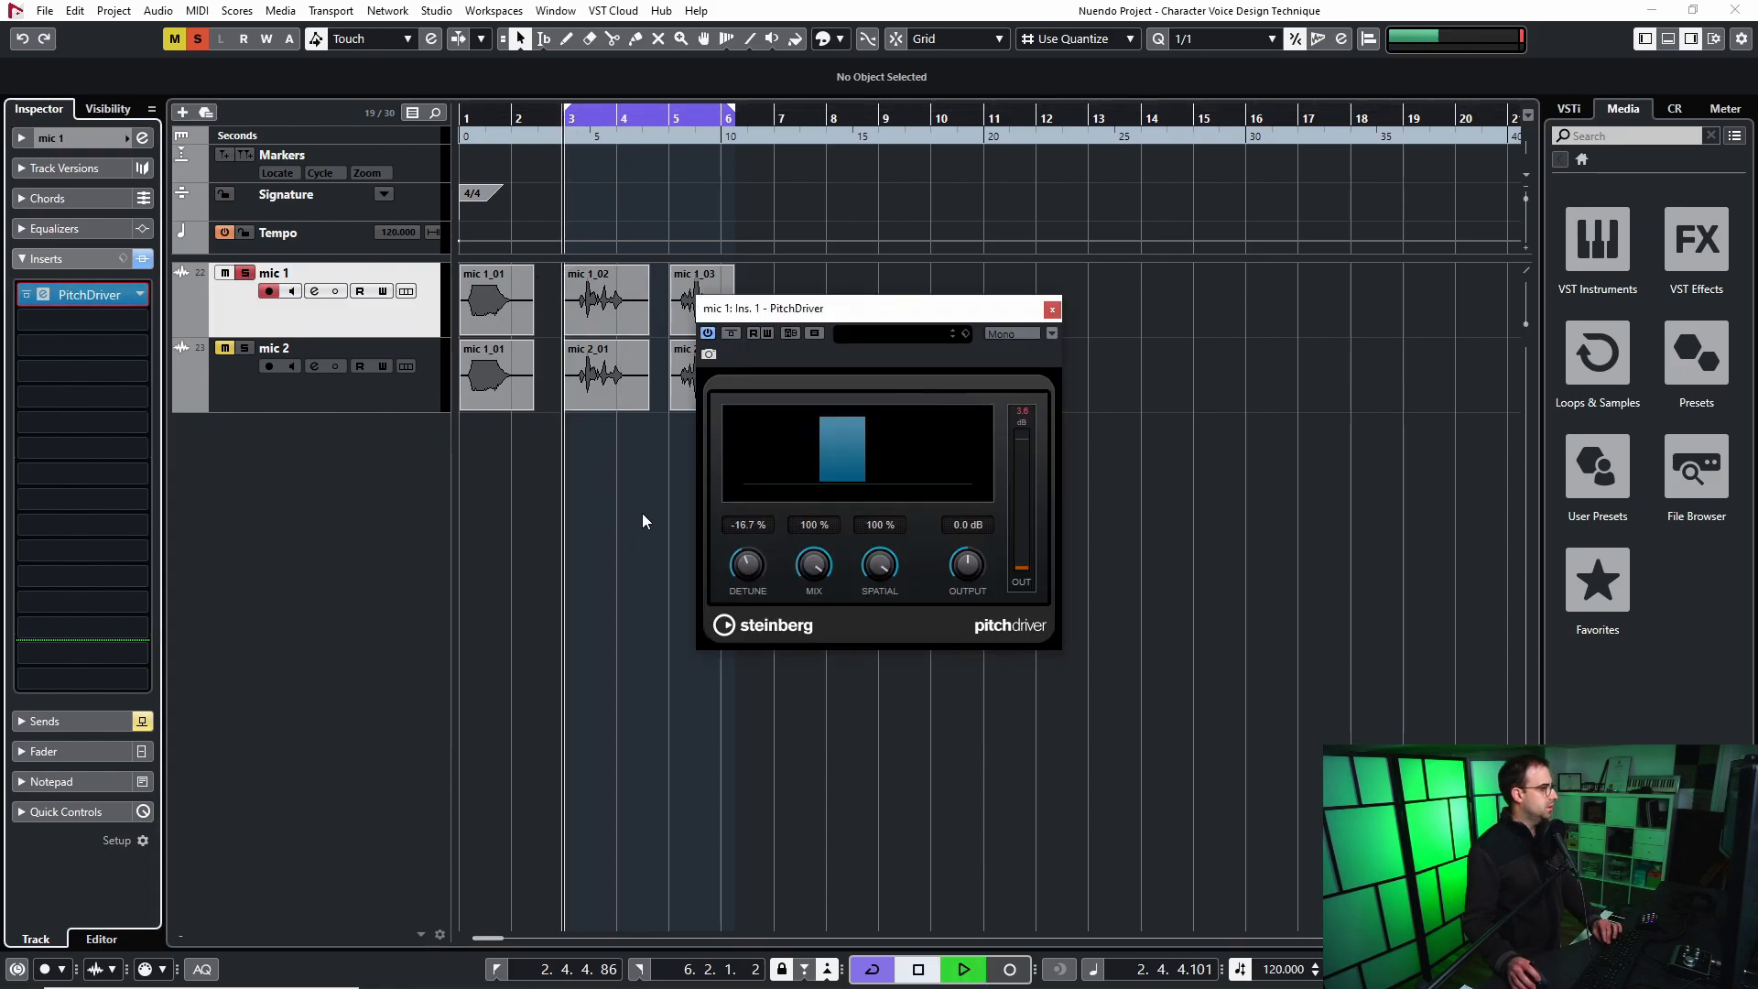
pyautogui.press('space')
pyautogui.click(1053, 309)
# Solo mic 2 and play it from bar 3 while viewing its Dehumaniser insert.
pyautogui.click(249, 355)
pyautogui.click(565, 117)
pyautogui.click(89, 295)
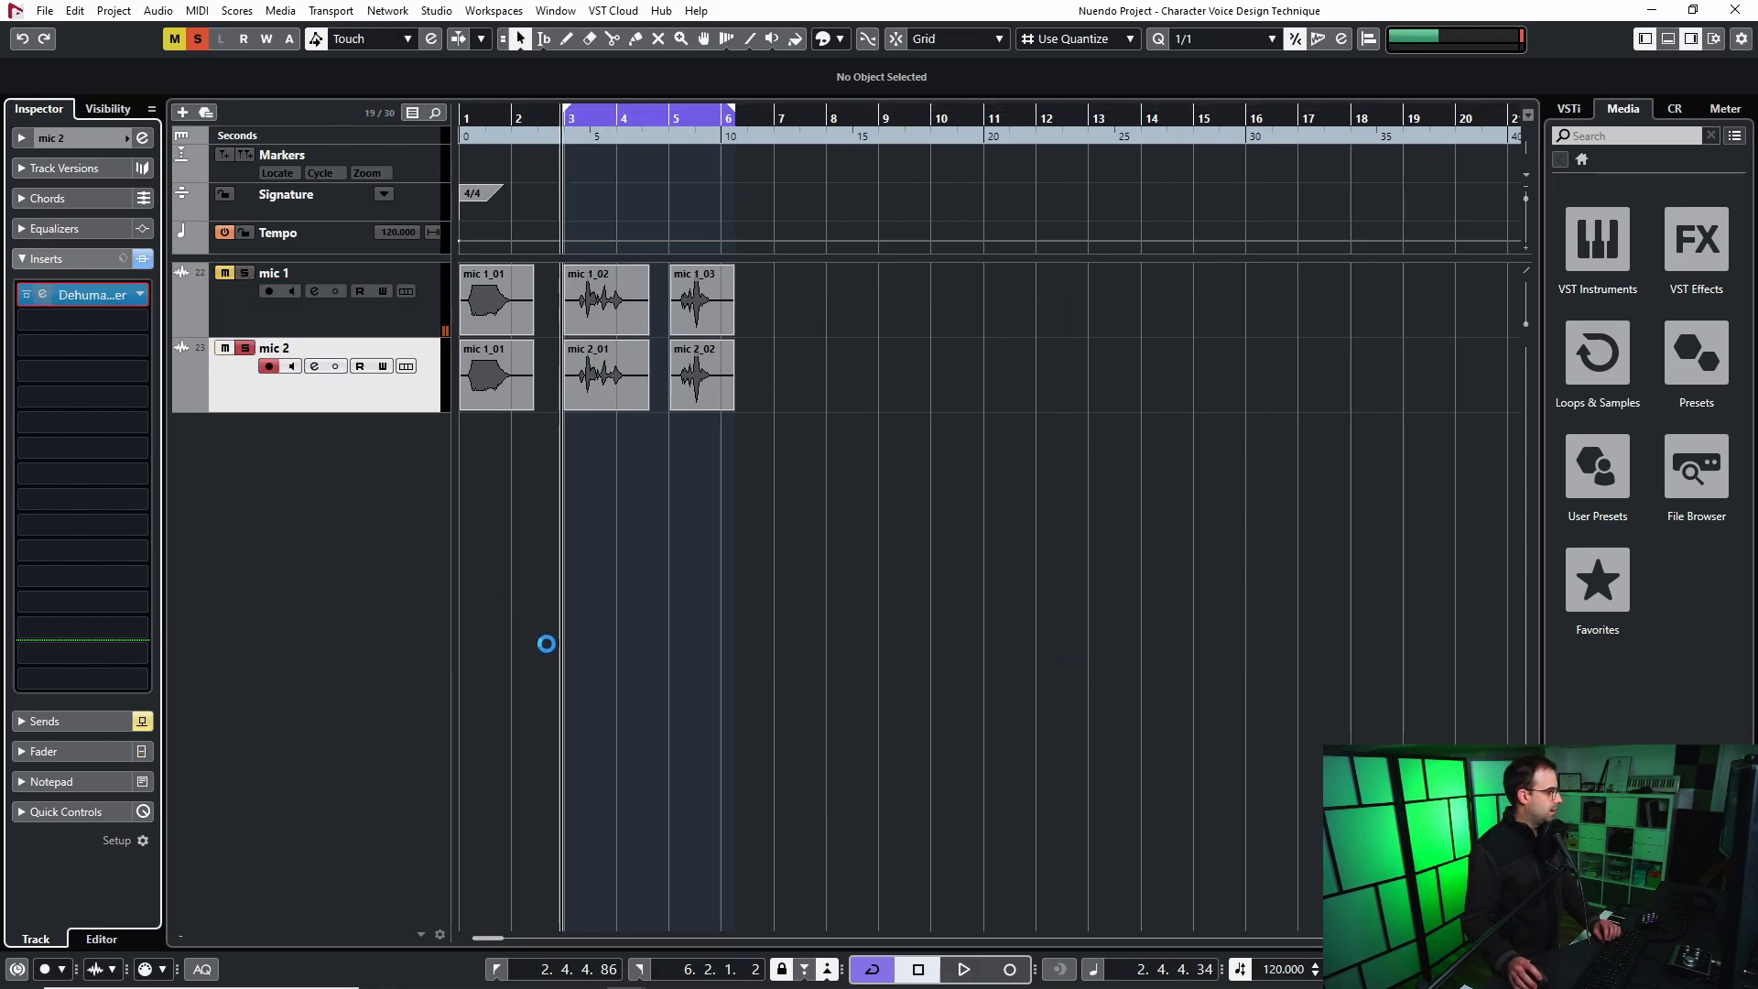
pyautogui.press('space')
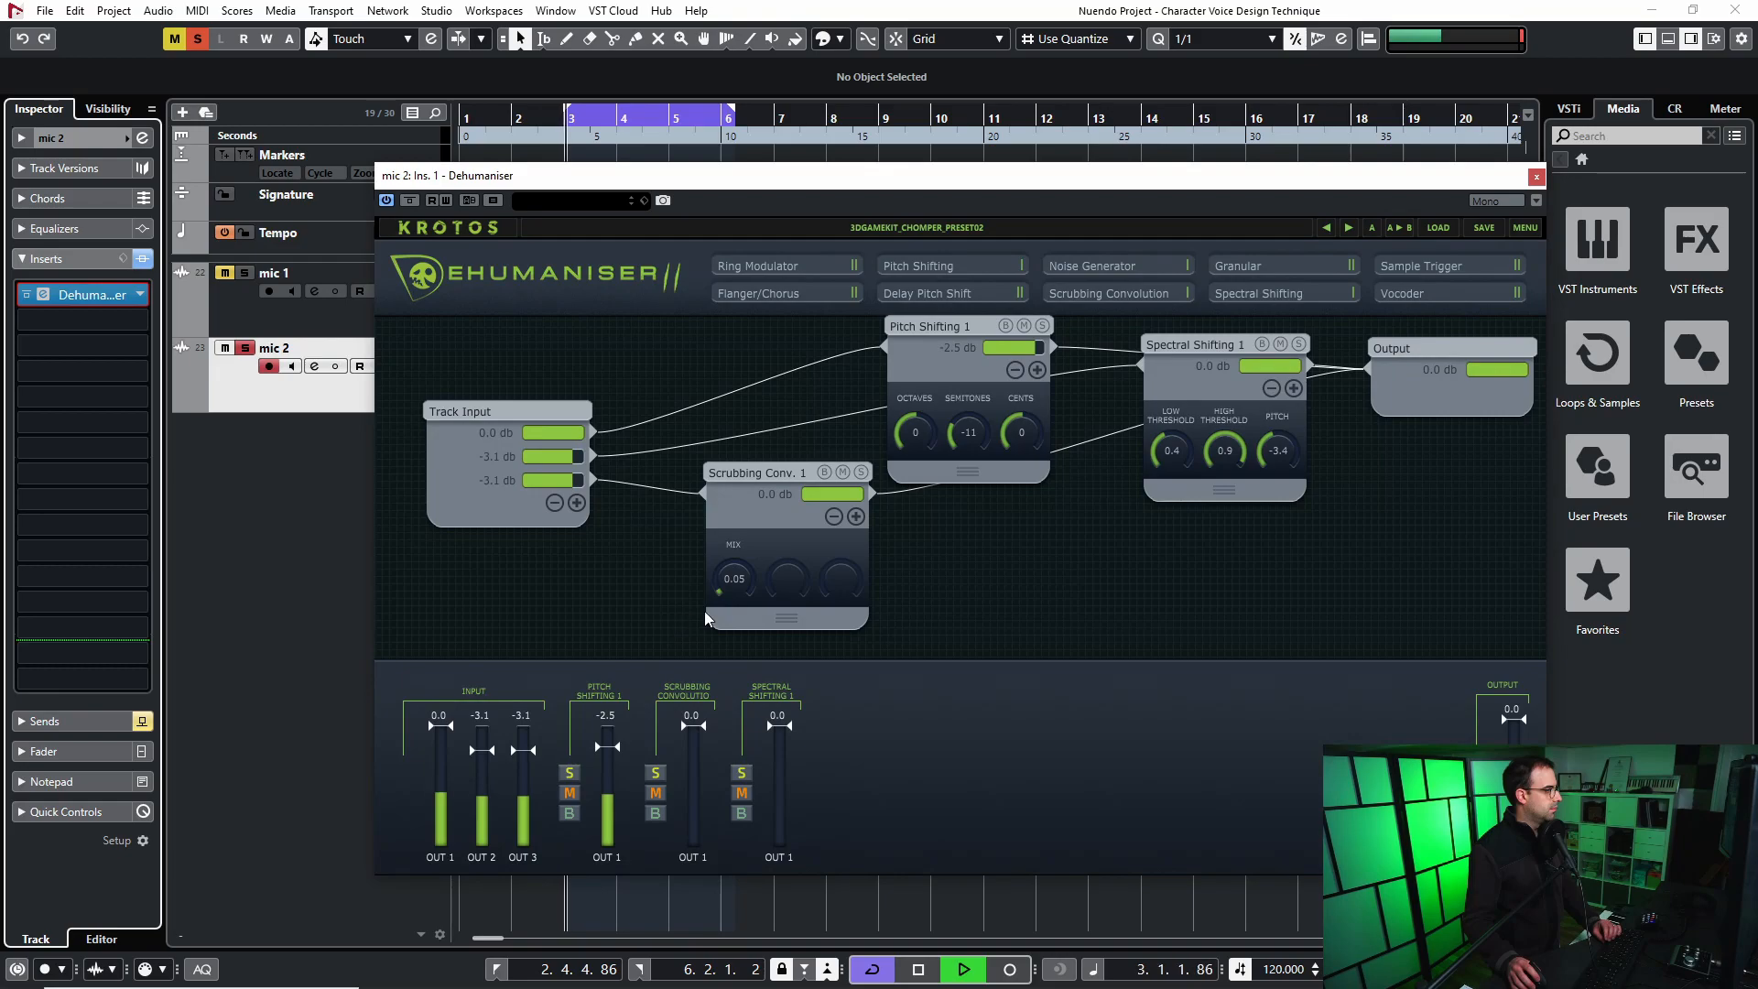
pyautogui.click(1537, 175)
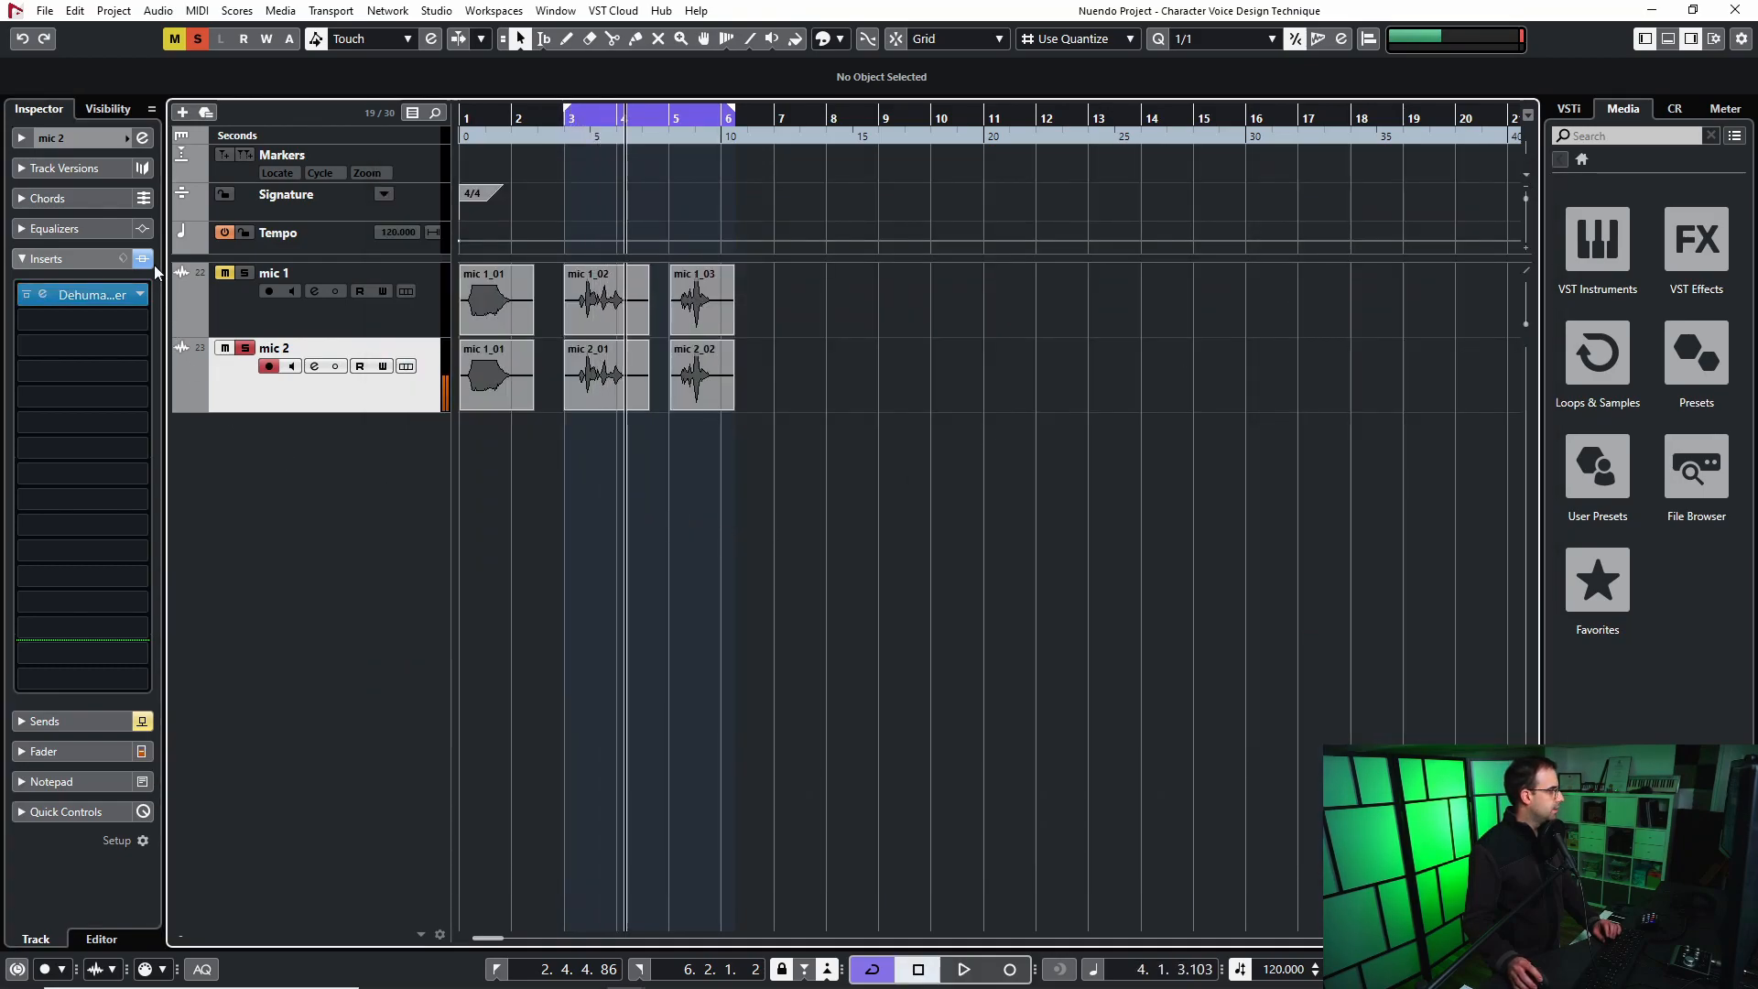
# Clear the solo on mic 2 and play both processed mic tracks together from bar 3.
pyautogui.click(245, 349)
pyautogui.moveTo(562, 119); pyautogui.dragTo(594, 164)
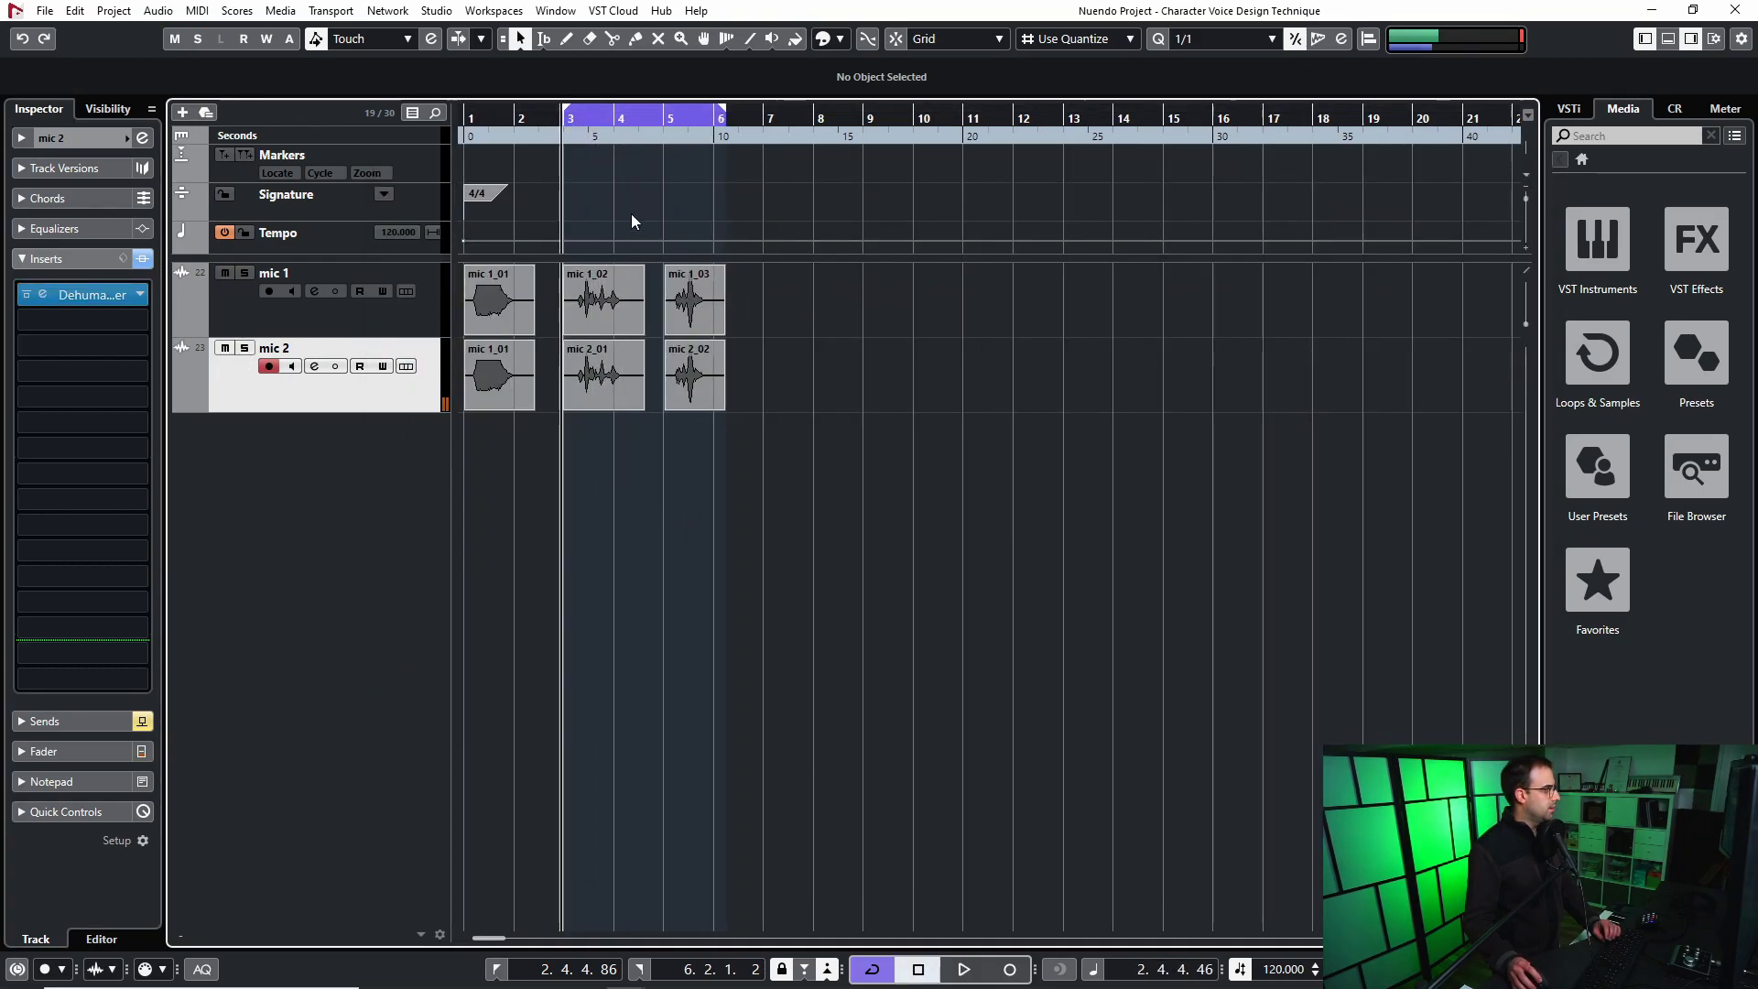
pyautogui.press('space')
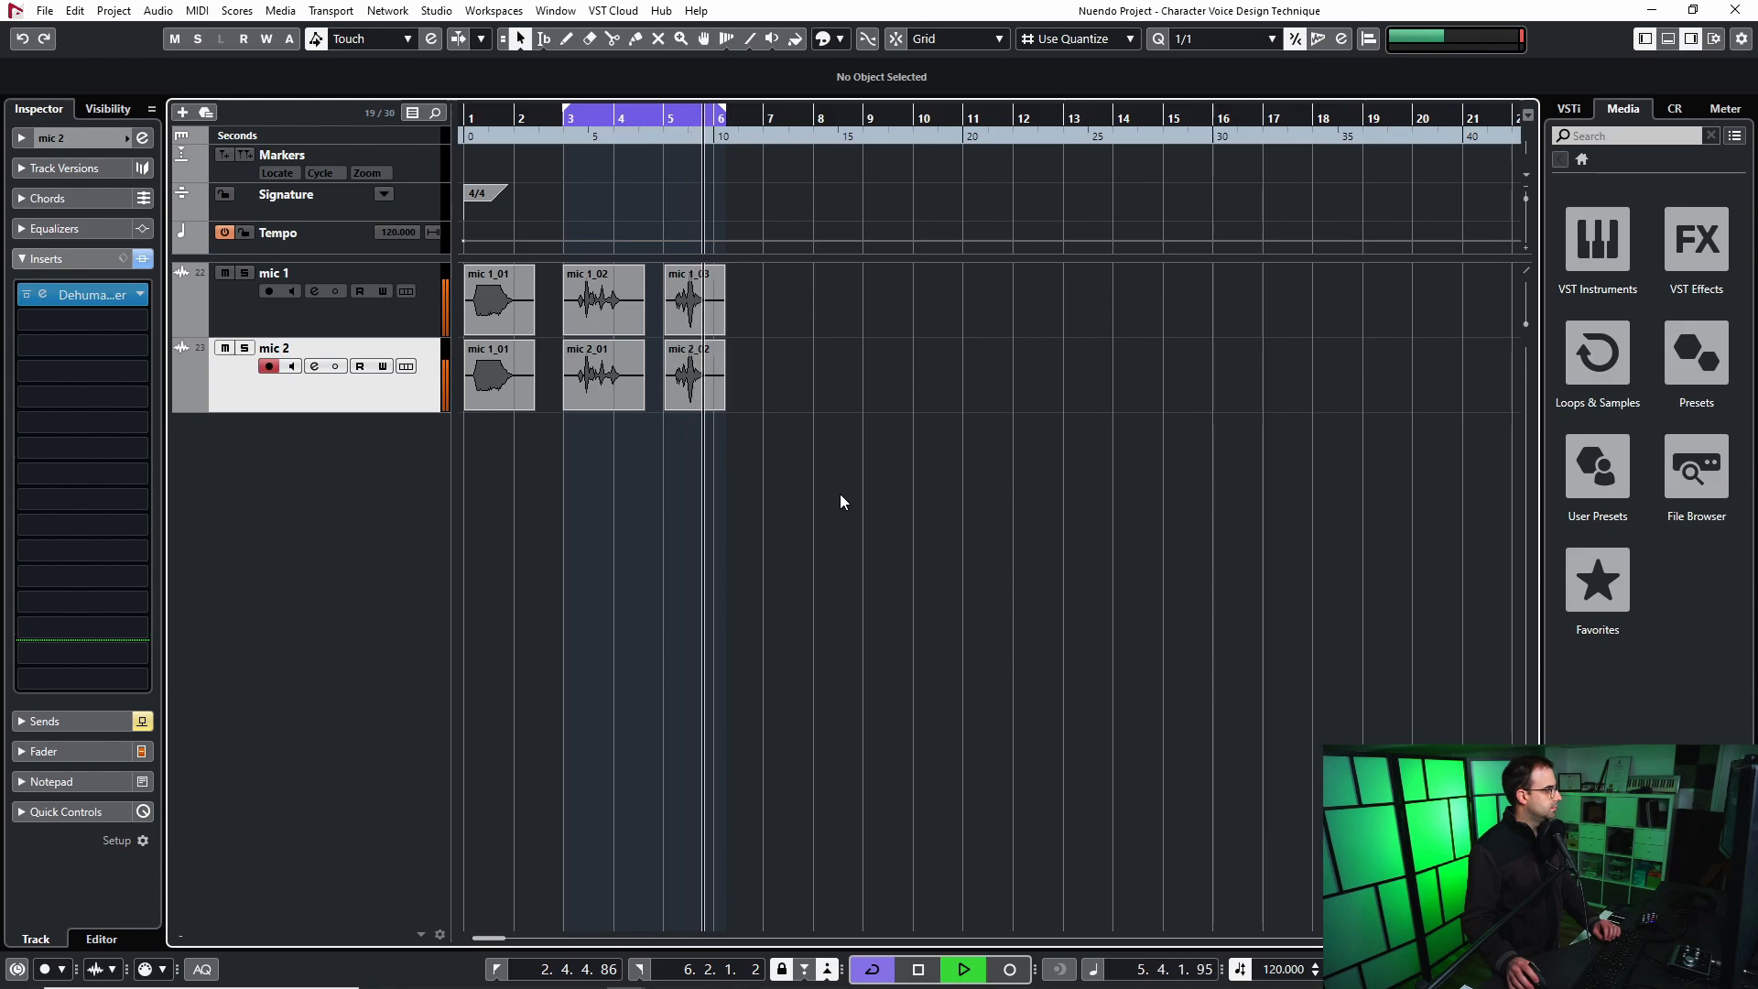
pyautogui.press('space')
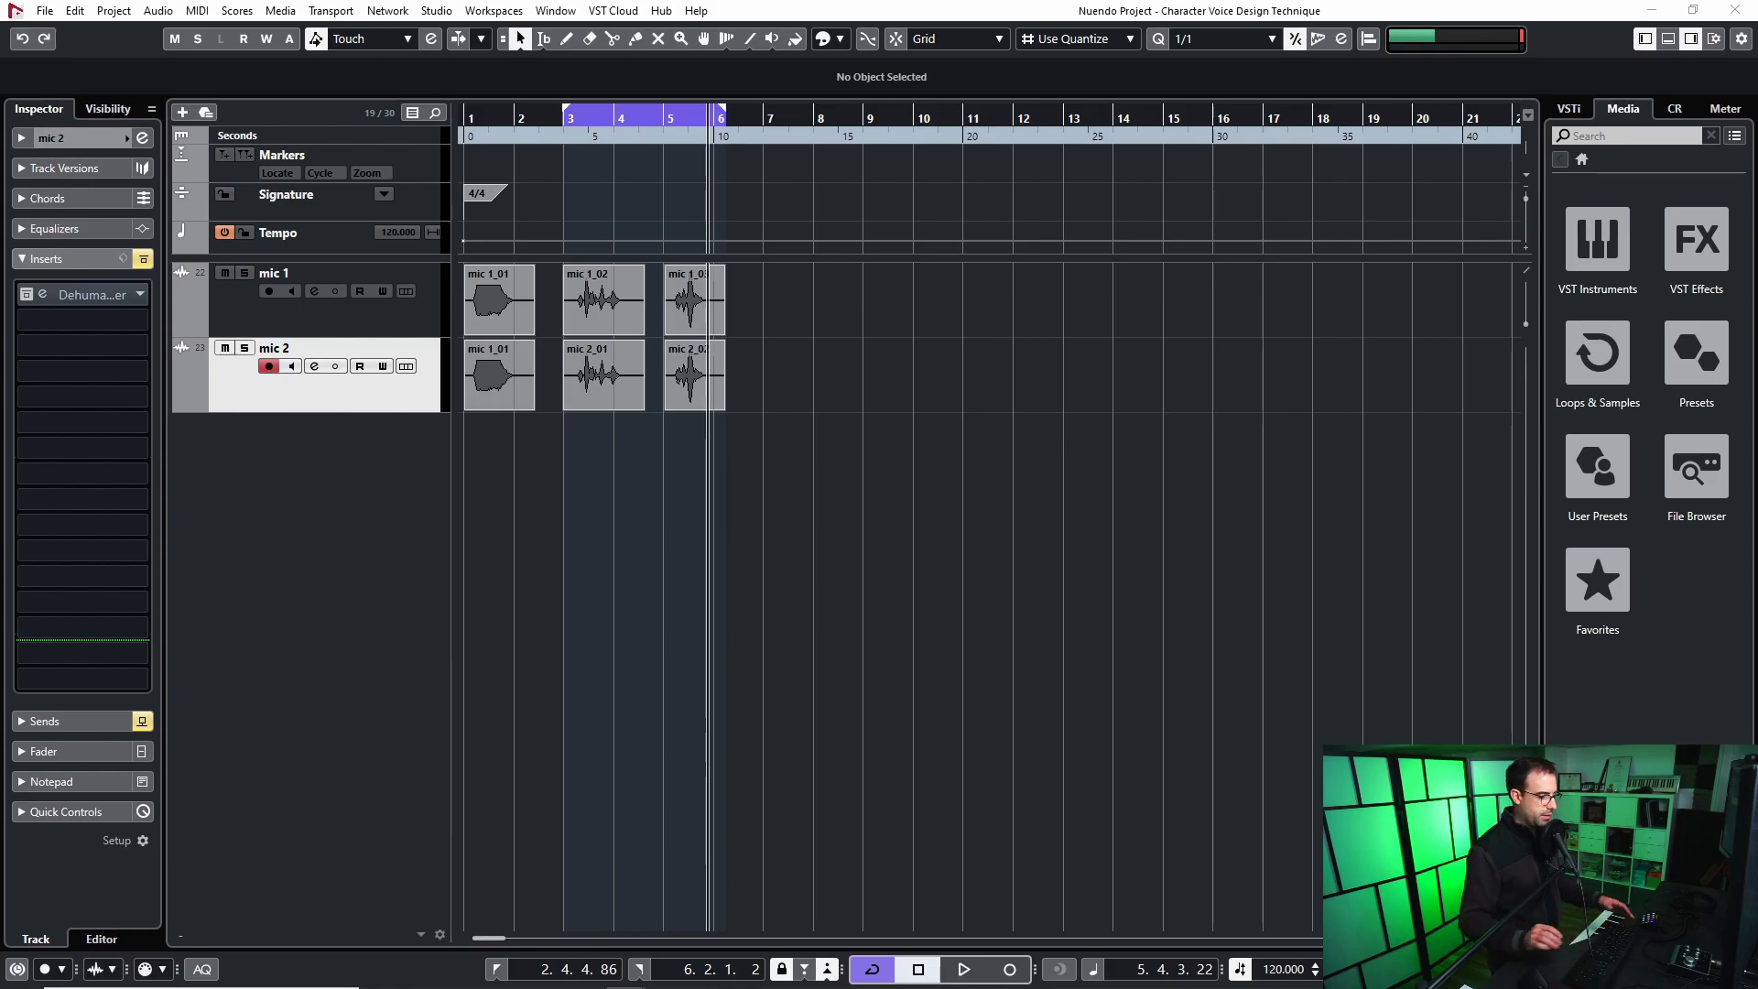
# Select the mic 1 track, open the MixConsole maximized and leave the mic 1 channel unsoloed.
pyautogui.click(897, 453)
pyautogui.click(245, 273)
pyautogui.click(238, 308)
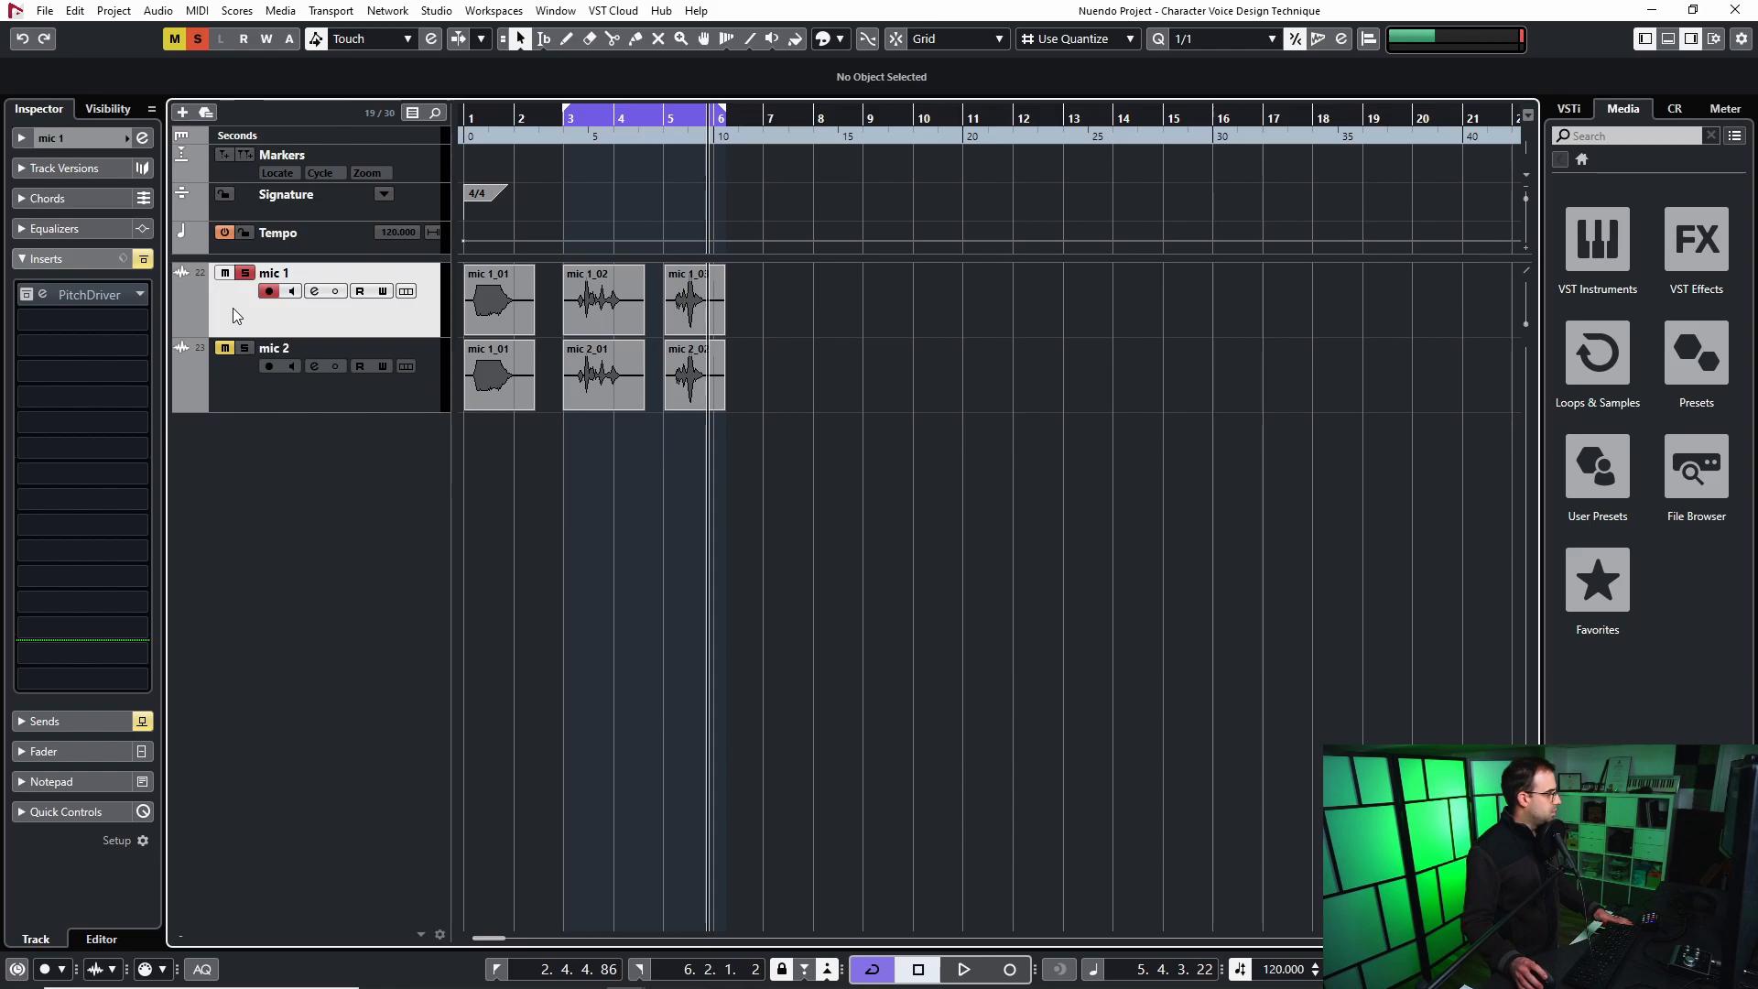
pyautogui.press('F3')
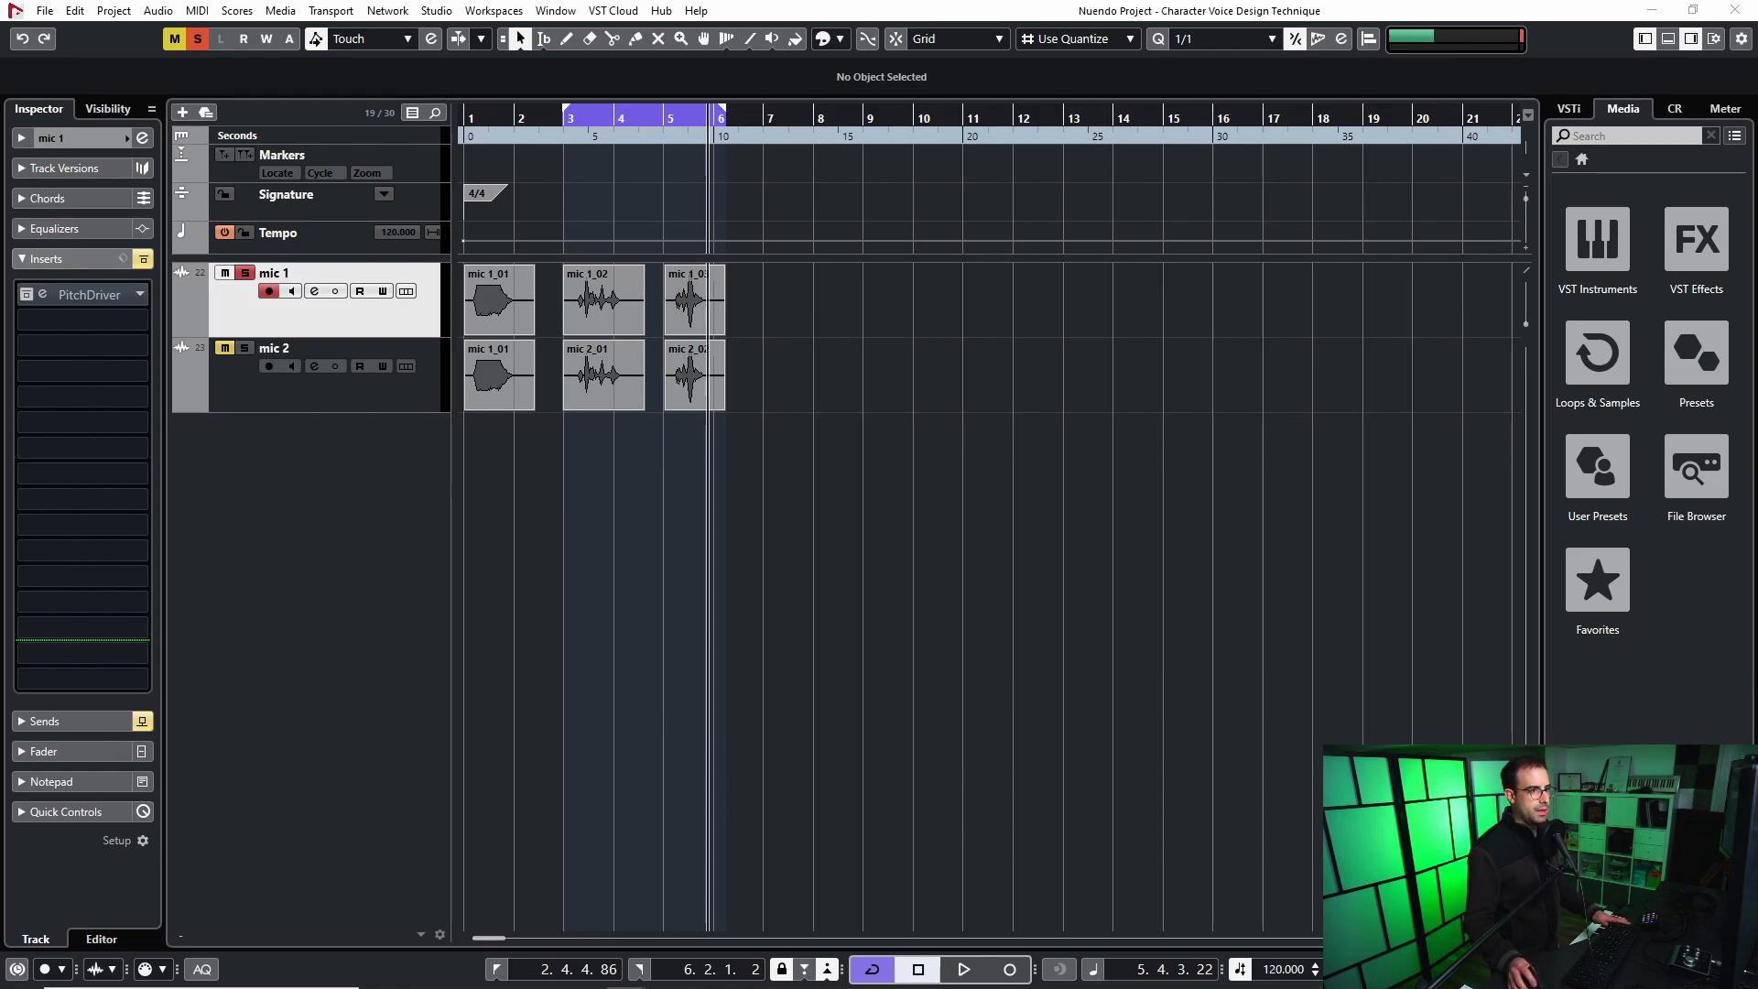
pyautogui.moveTo(939, 80); pyautogui.dragTo(938, 3)
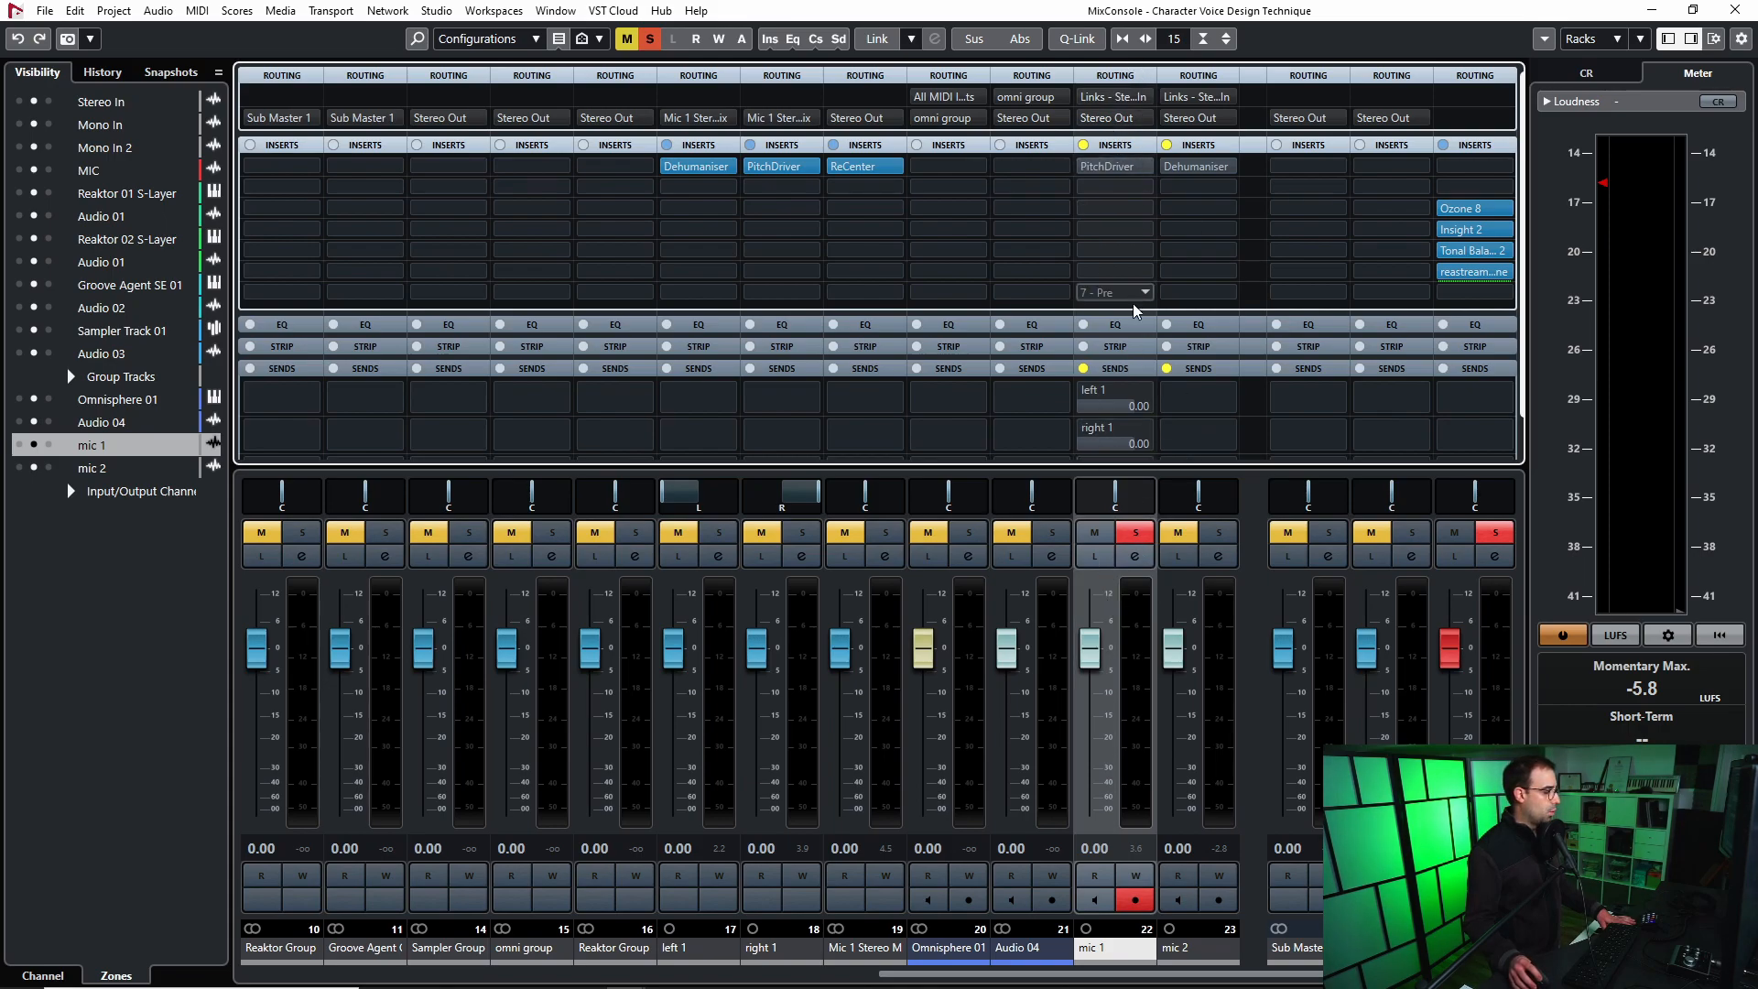
pyautogui.click(1133, 537)
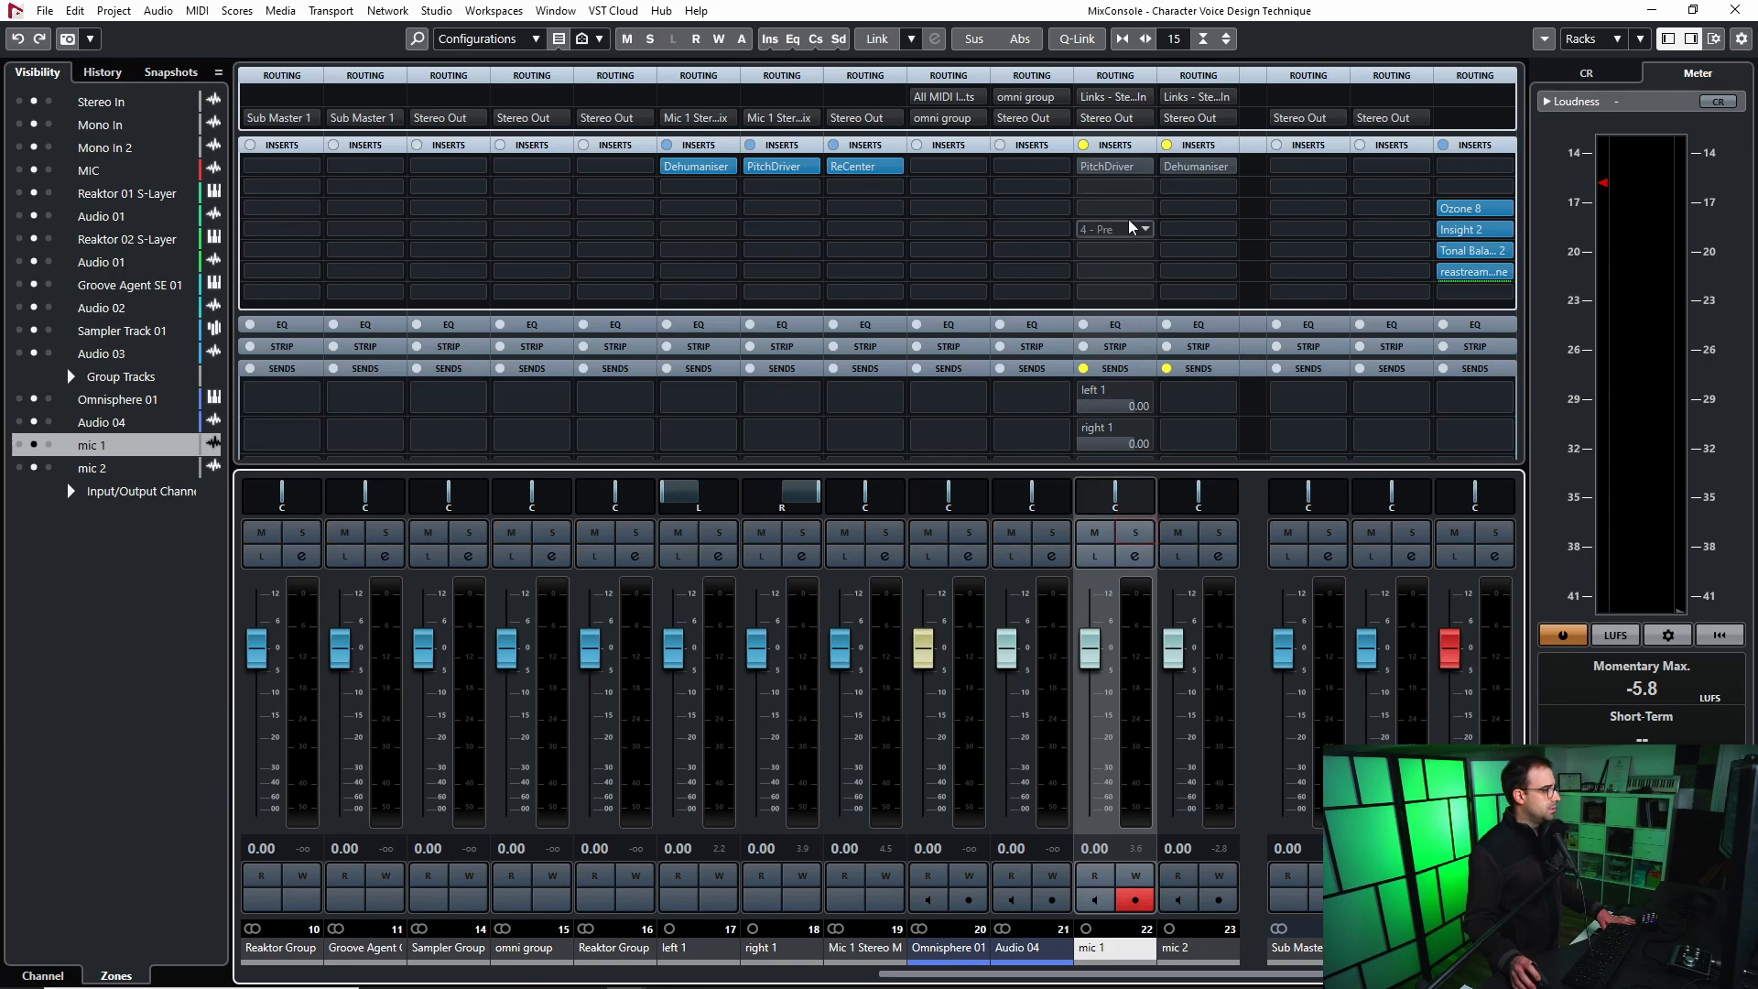
# Remove the Stereo Out output routing from the mic 1 and mic 2 channels.
pyautogui.click(1150, 119)
pyautogui.click(1145, 180)
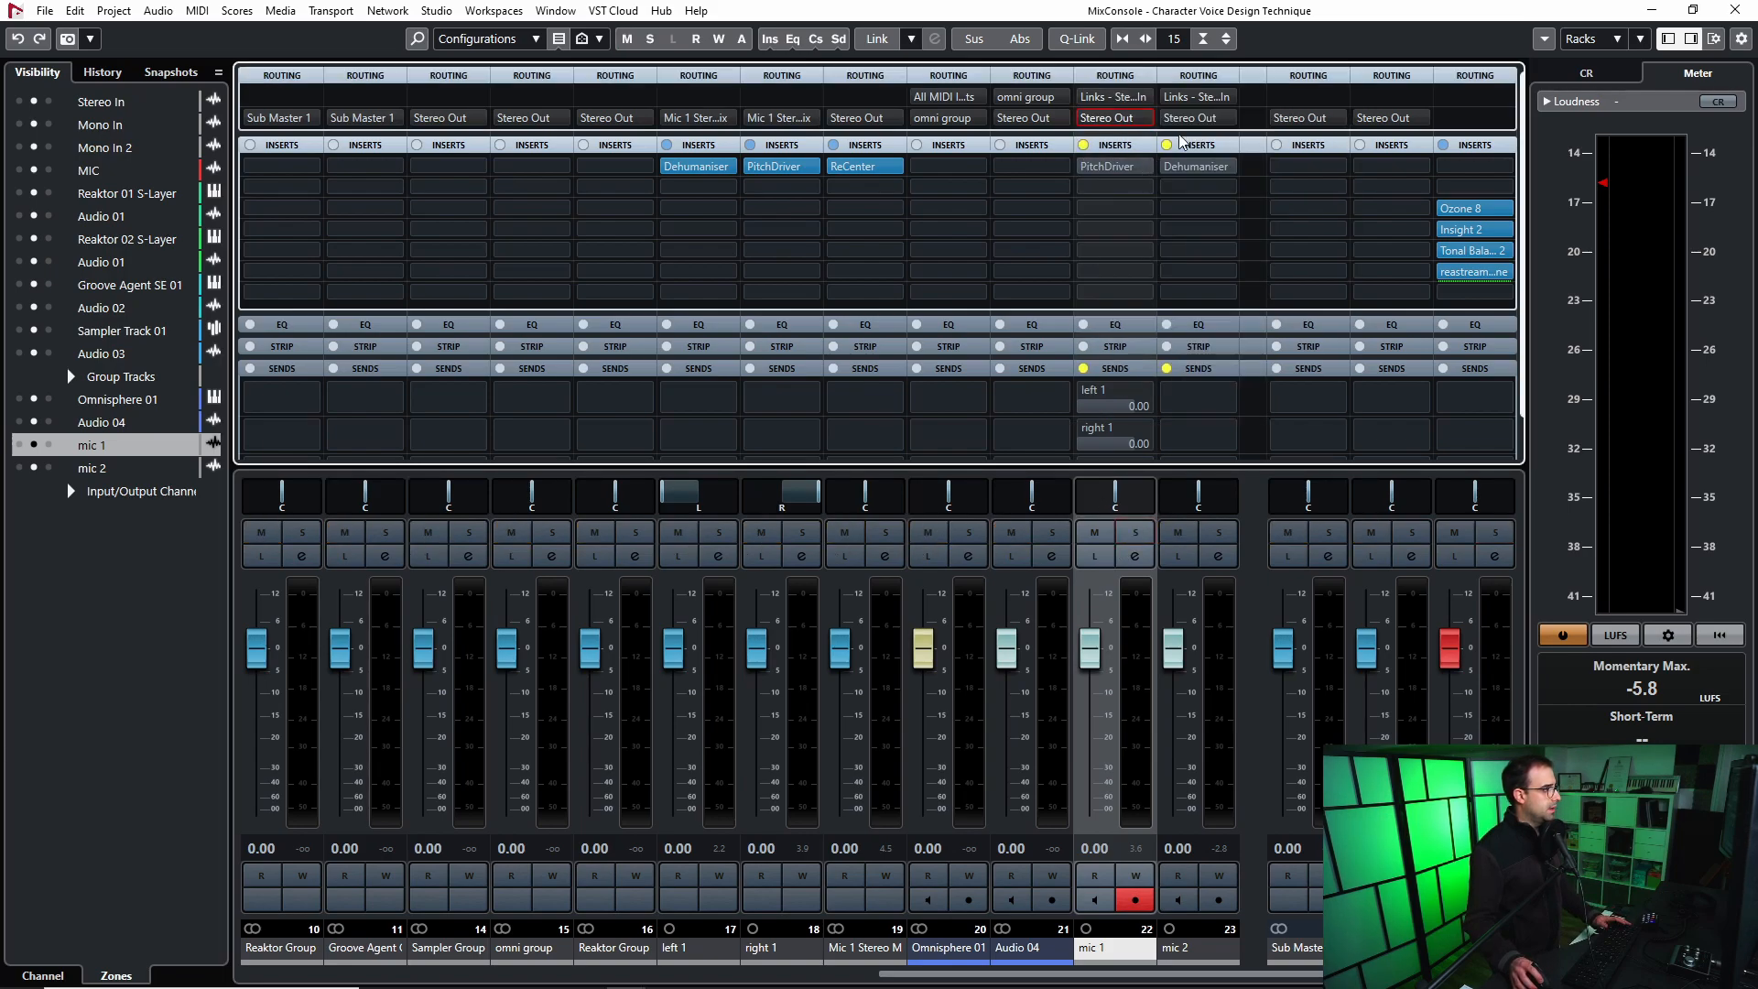
pyautogui.click(1232, 118)
pyautogui.click(1231, 180)
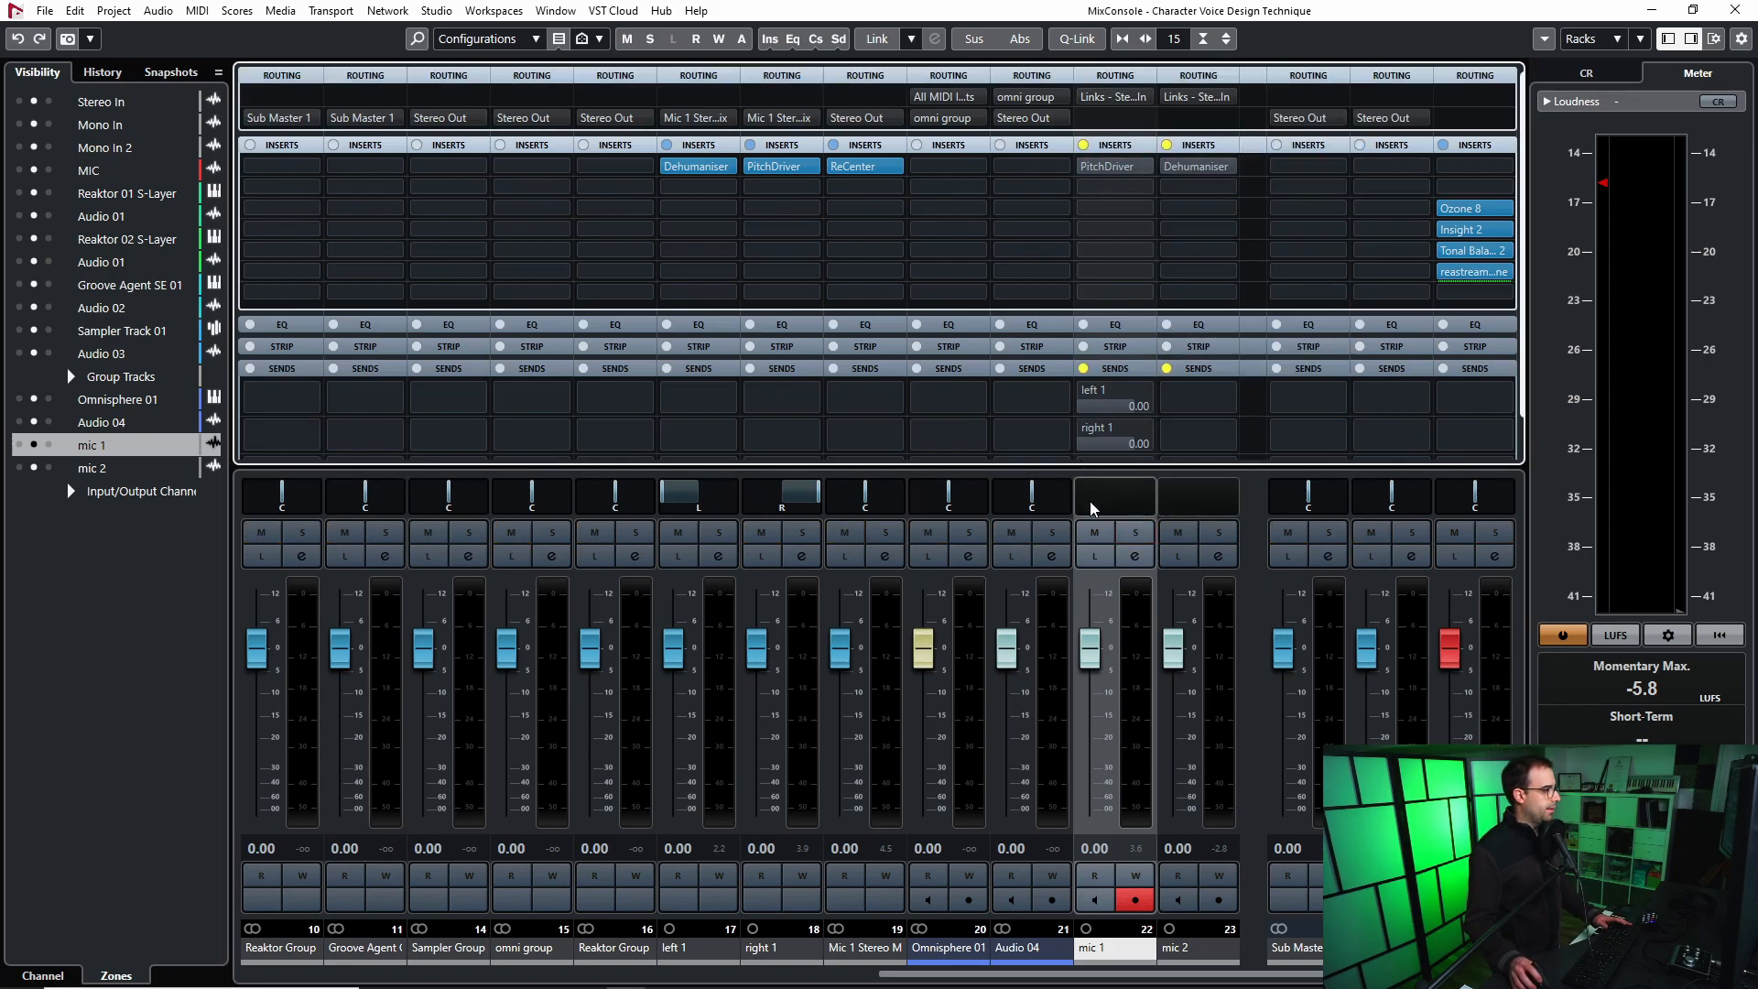
# Play the unrouted mic tracks from bar 3 in the project window and check their channels in the MixConsole.
pyautogui.press('F3')
pyautogui.click(581, 135)
pyautogui.press('space')
pyautogui.press('F3')
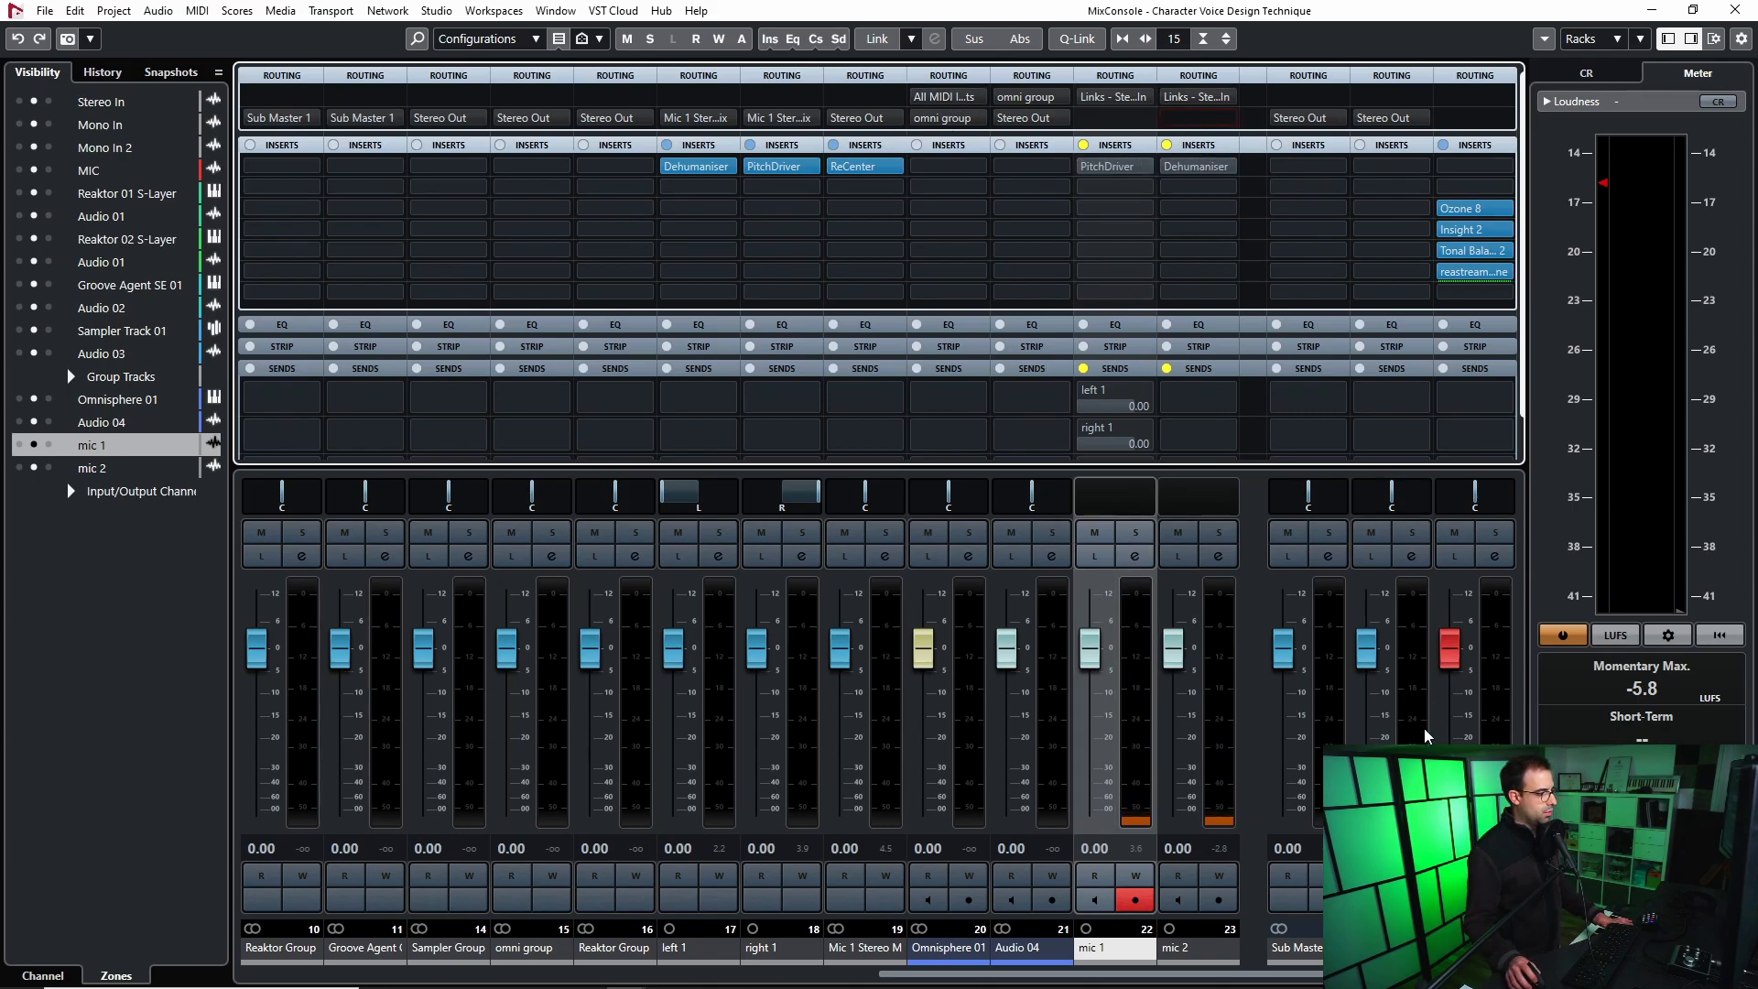
# Activate mic 1's sends to left 1 and right 1, and view the Dehumaniser insert on the left 1 channel.
pyautogui.click(1087, 391)
pyautogui.click(1086, 428)
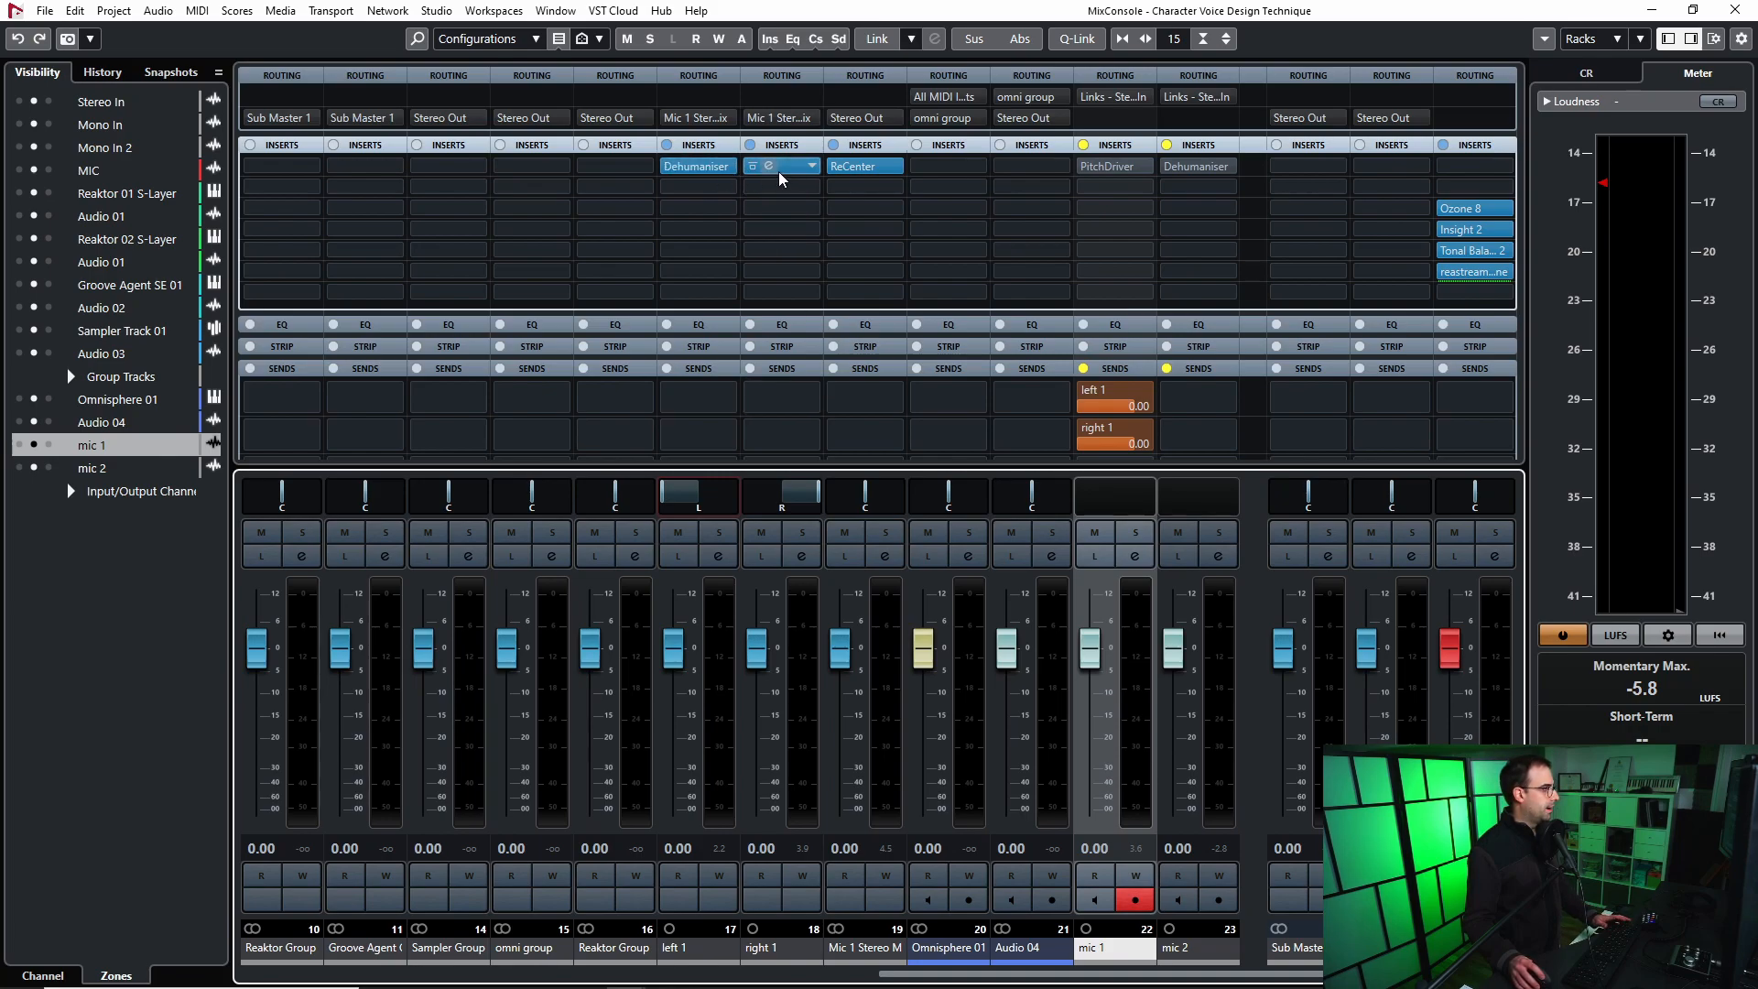
pyautogui.click(688, 174)
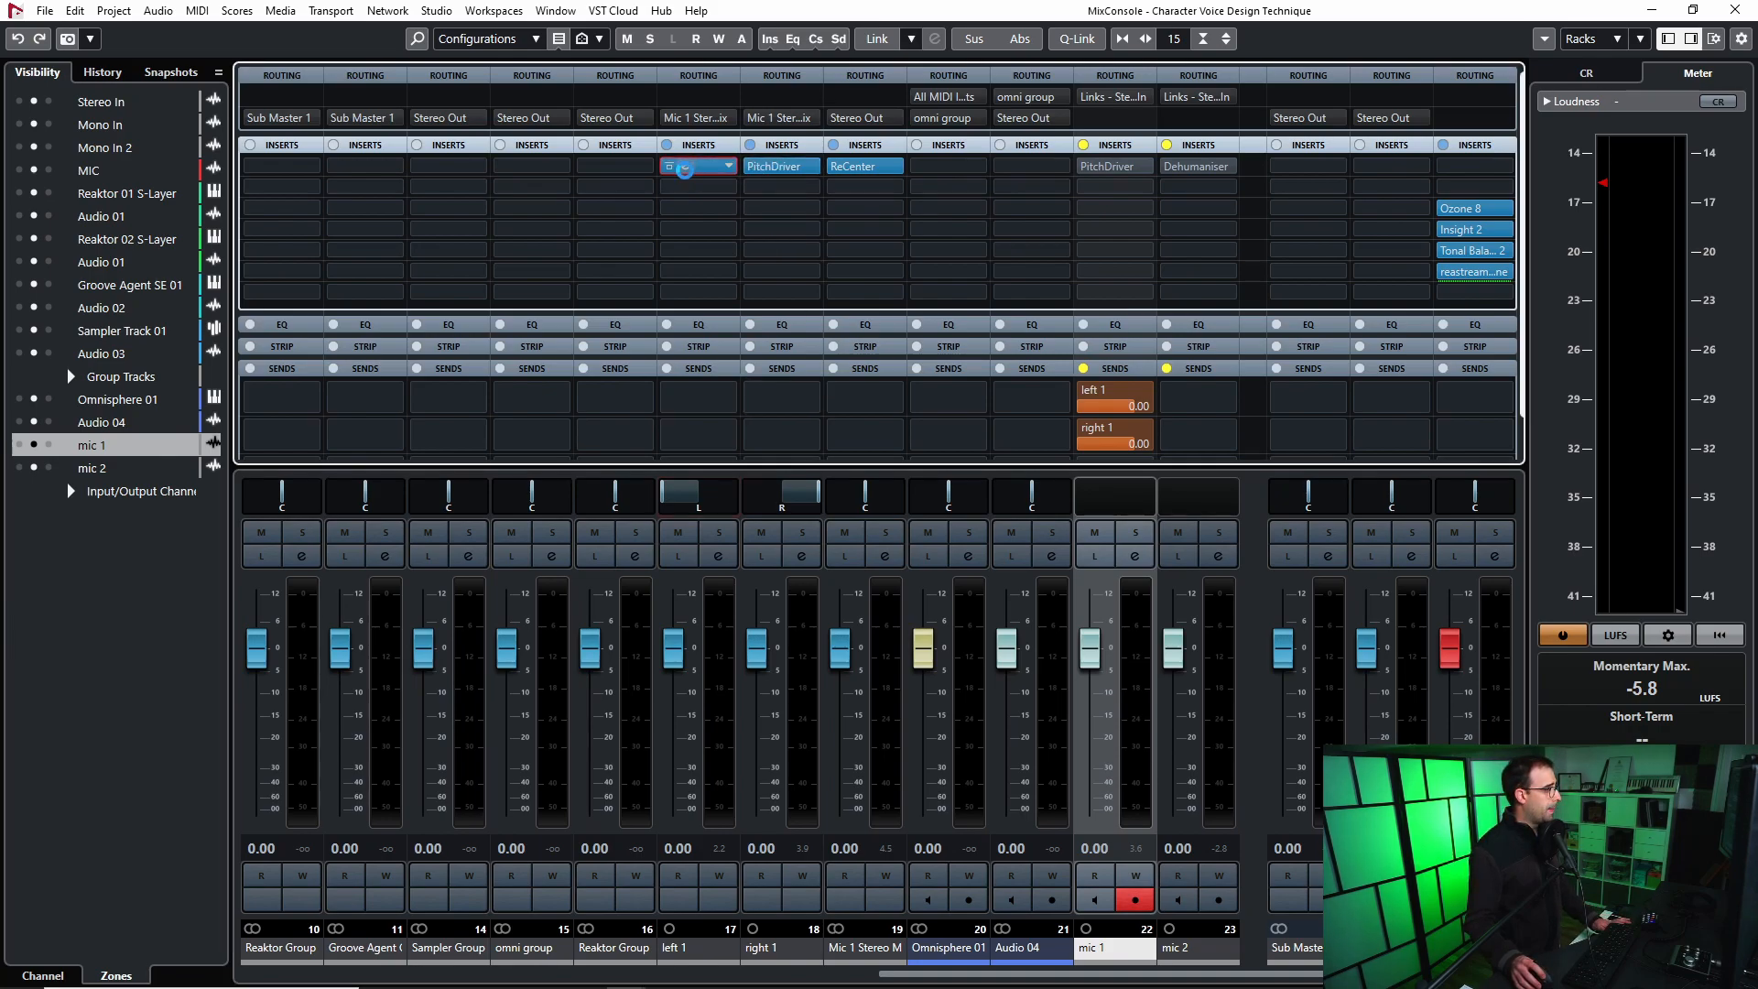
pyautogui.press('Return')
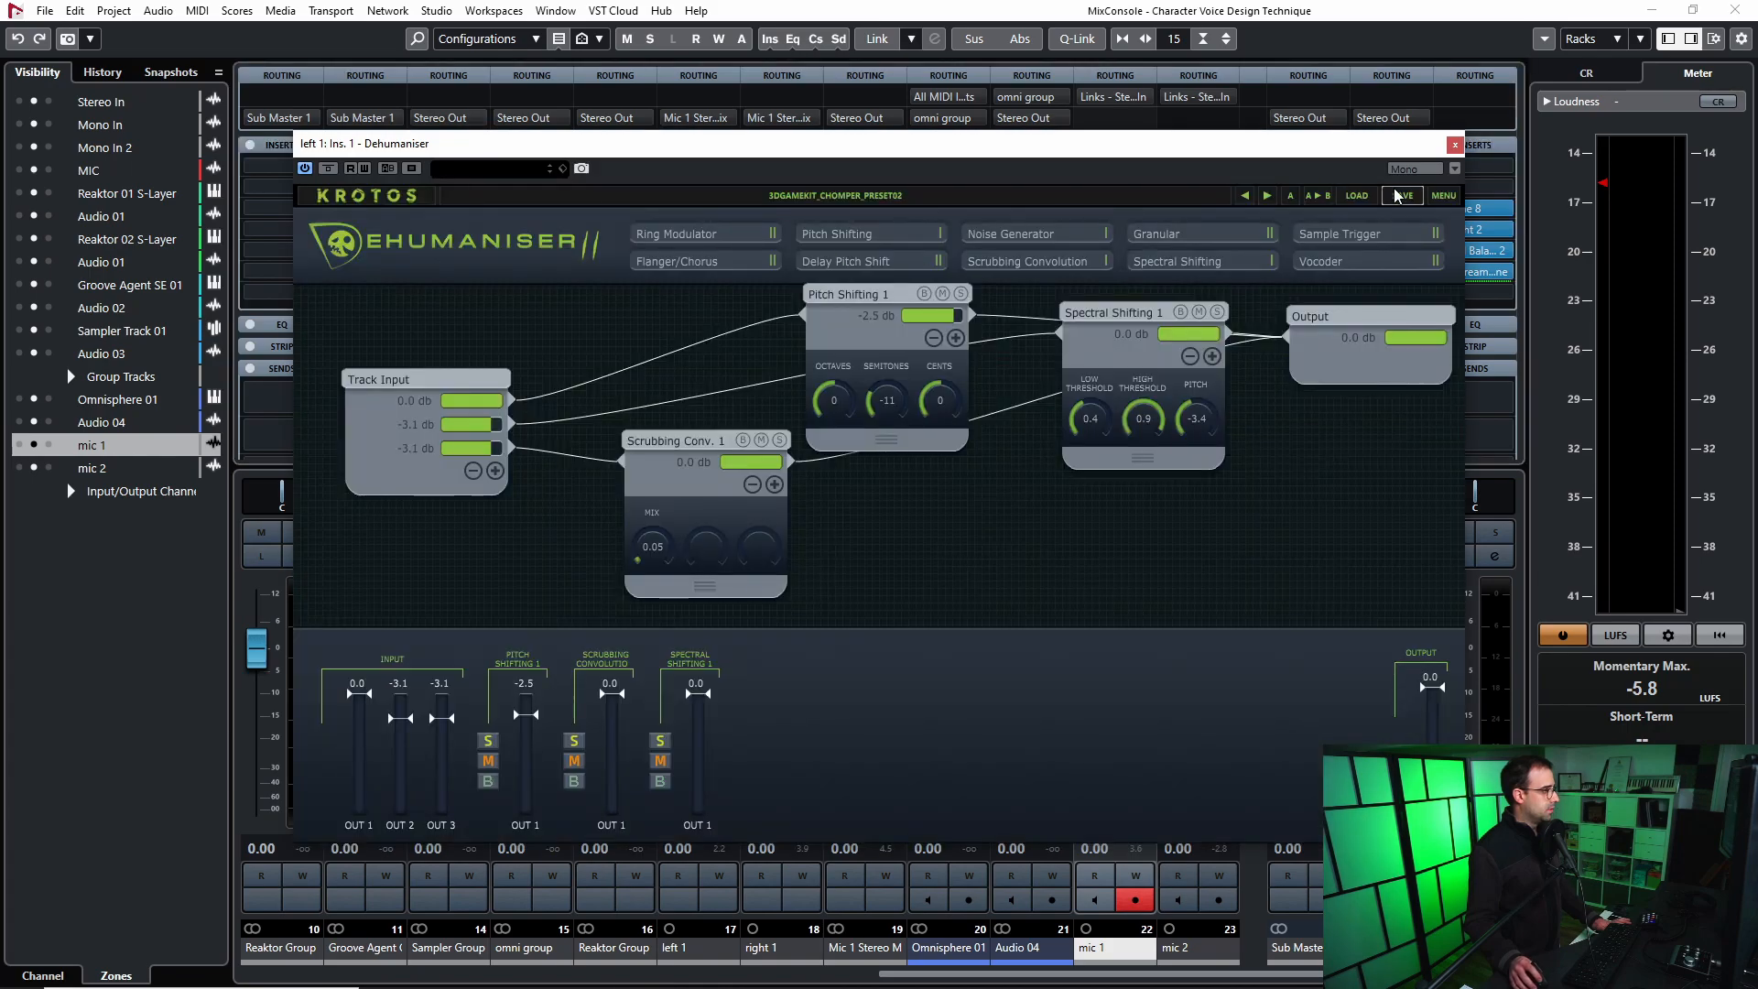
pyautogui.click(1456, 145)
# Place the cursor at bar 3 in the project window and mute the mic 2 recording.
pyautogui.press('F3')
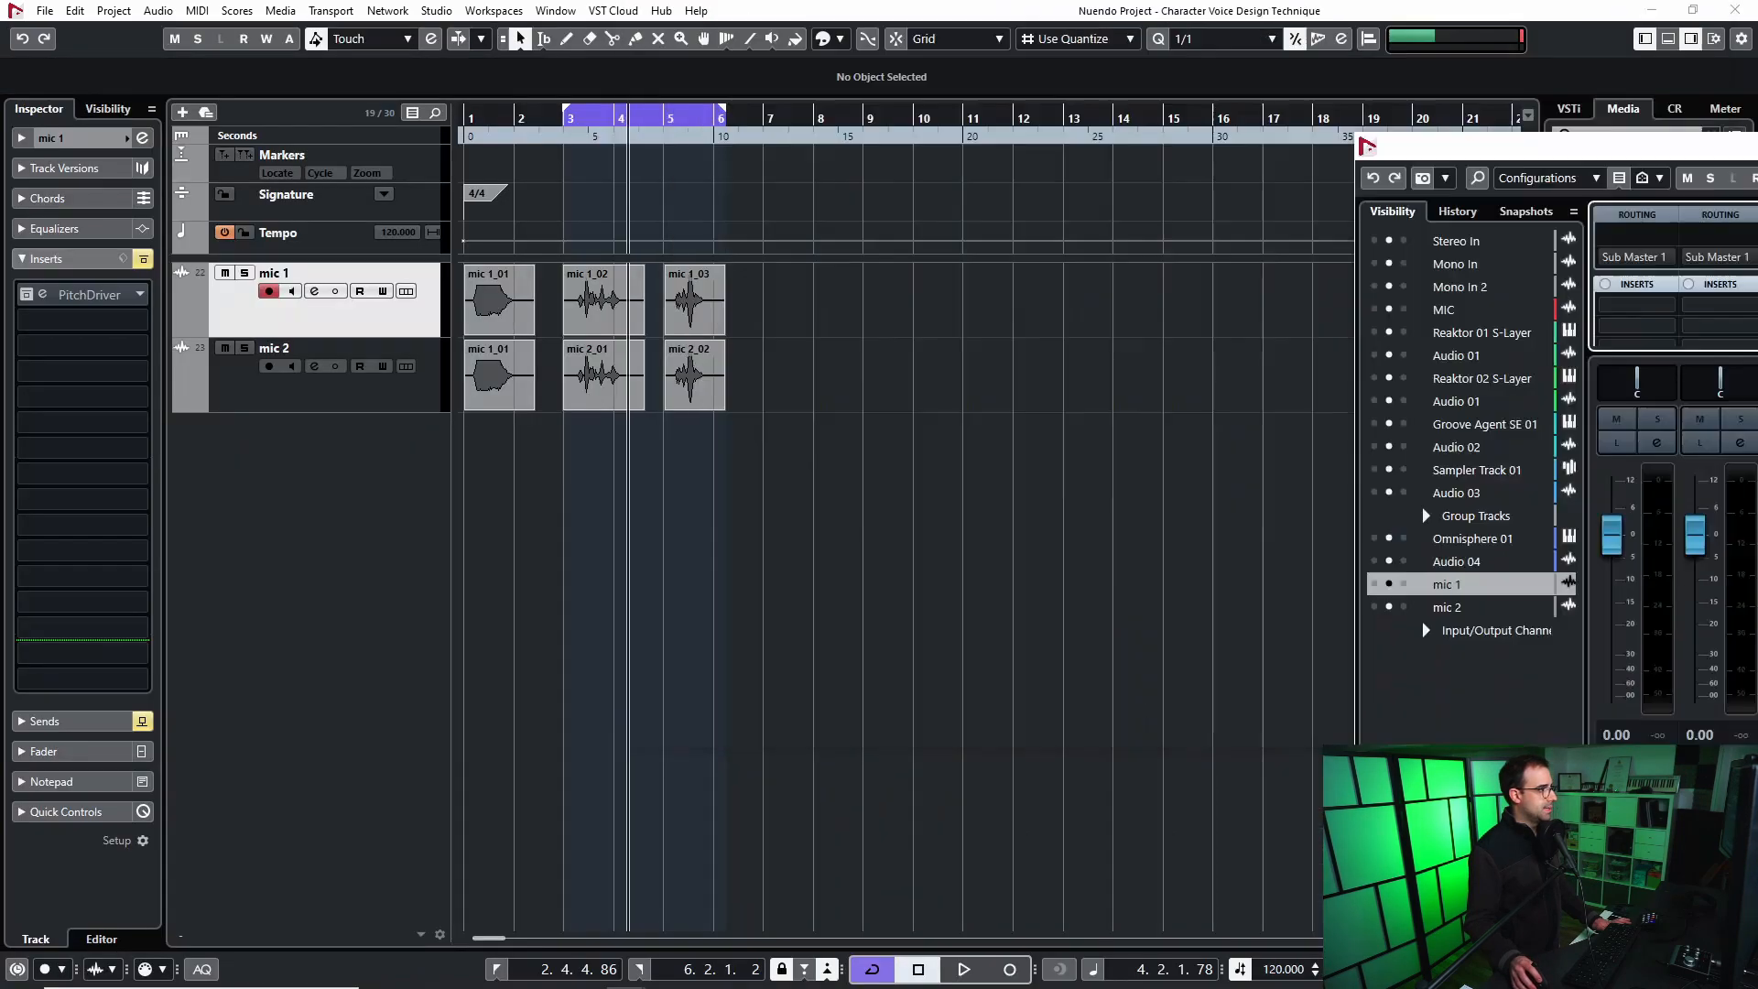
pyautogui.moveTo(560, 117); pyautogui.dragTo(560, 124)
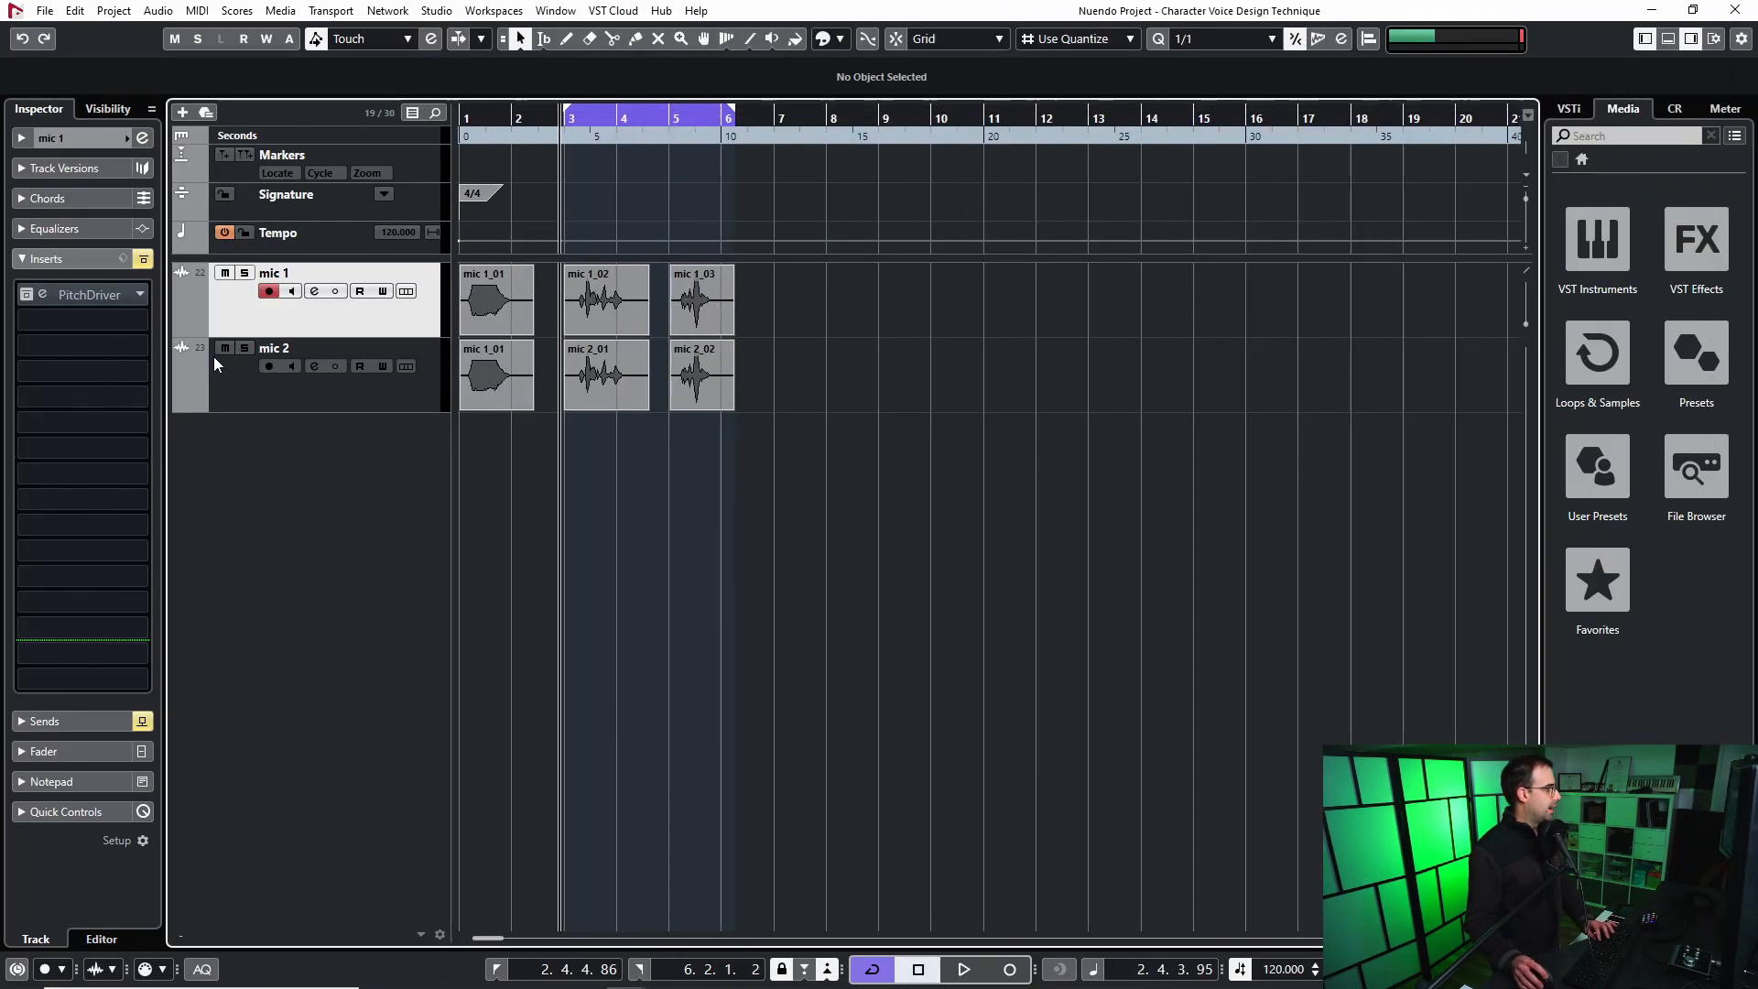
pyautogui.moveTo(905, 380); pyautogui.dragTo(401, 392)
pyautogui.hotkey('shift', 'm')
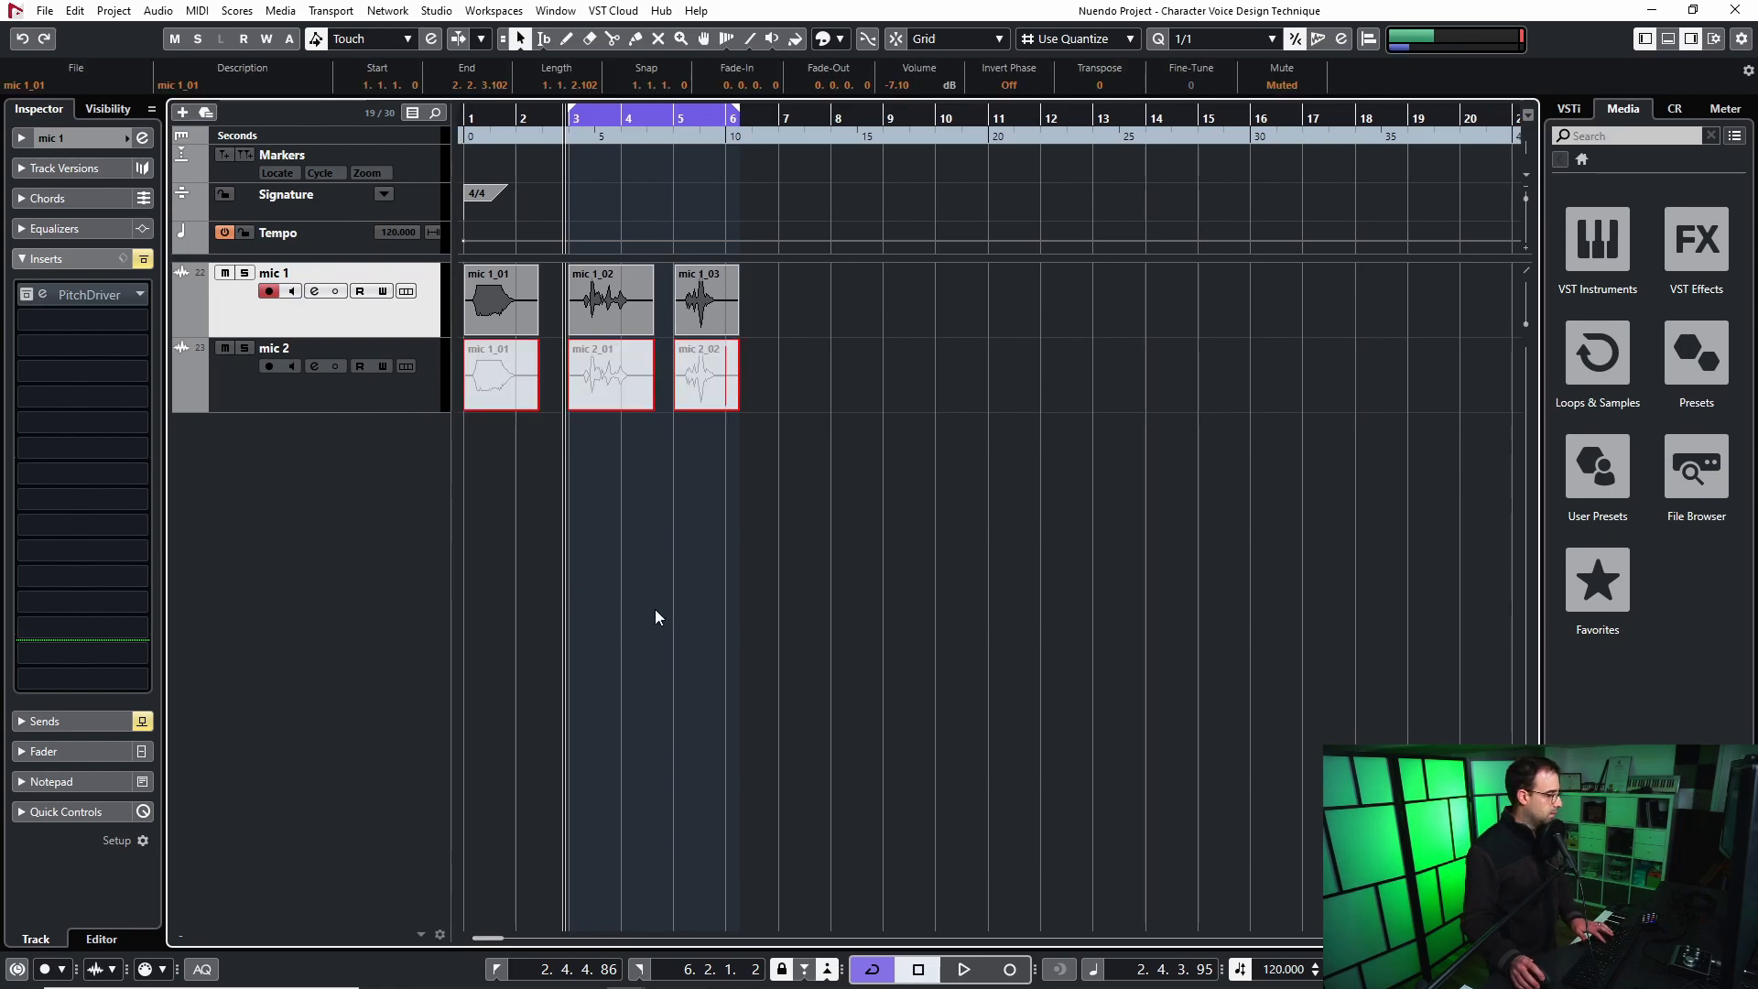
pyautogui.press('space')
# Select the Mic 1 Stereo Mix channel and play the mic 1 recording from bar 3 through the group channels.
pyautogui.press('F3')
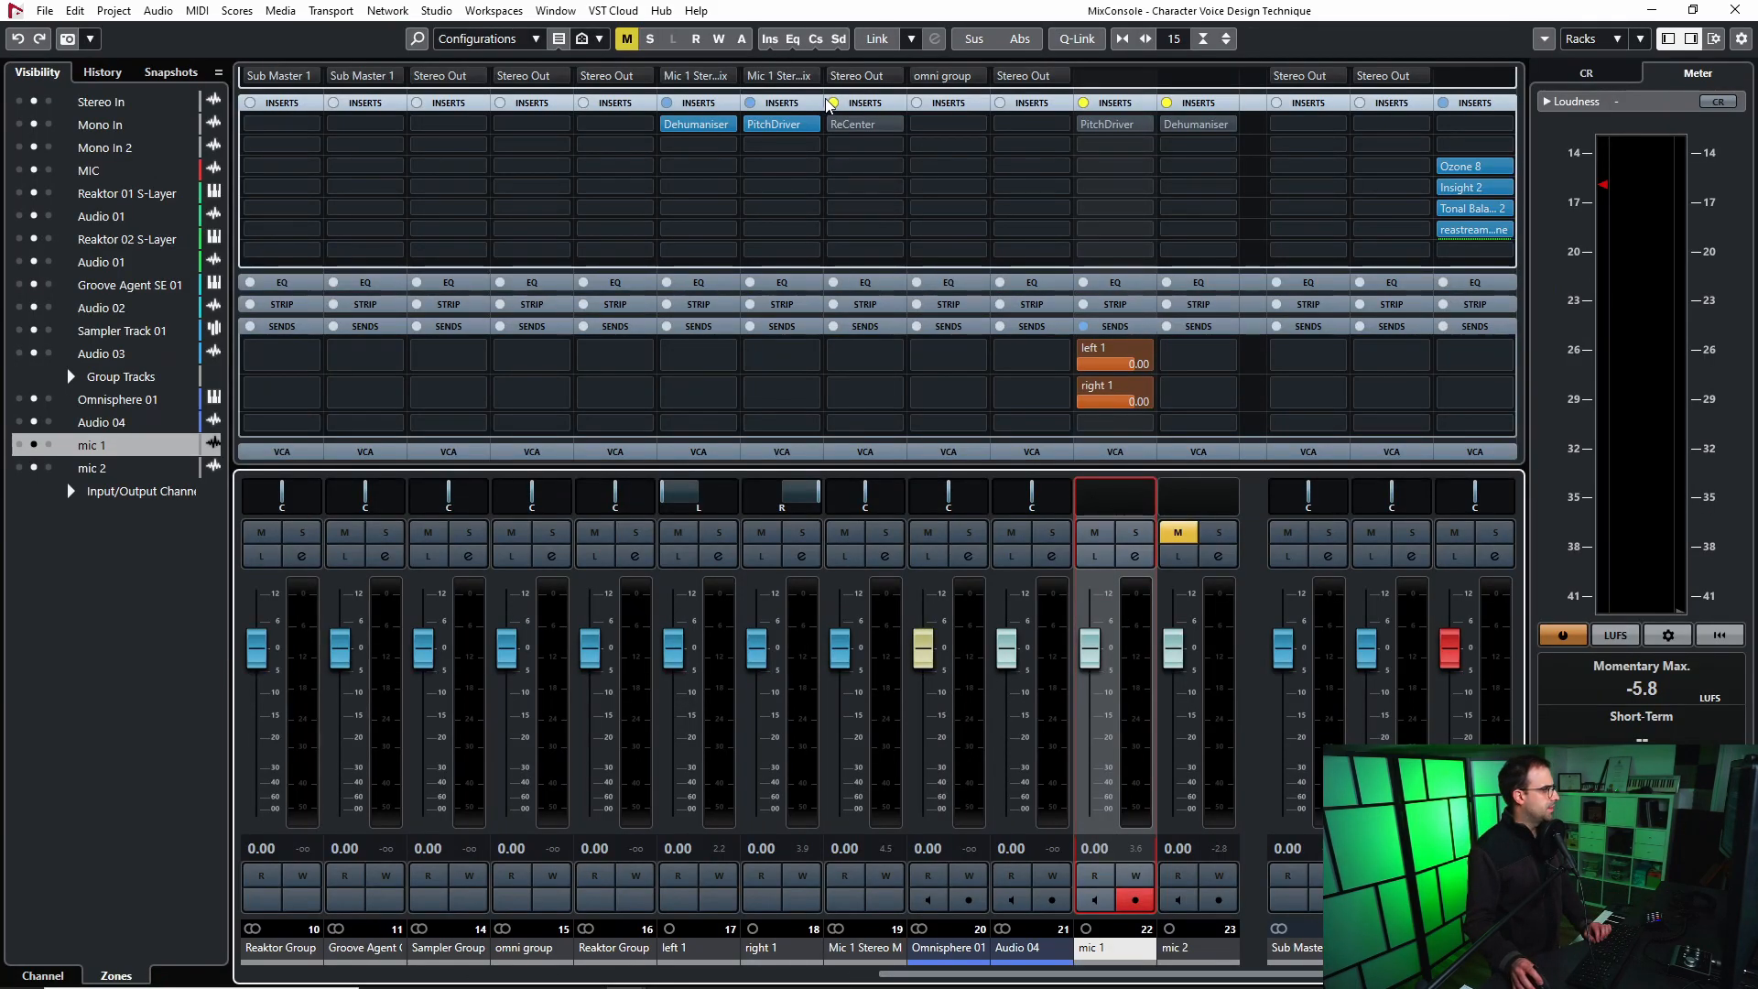
pyautogui.click(884, 653)
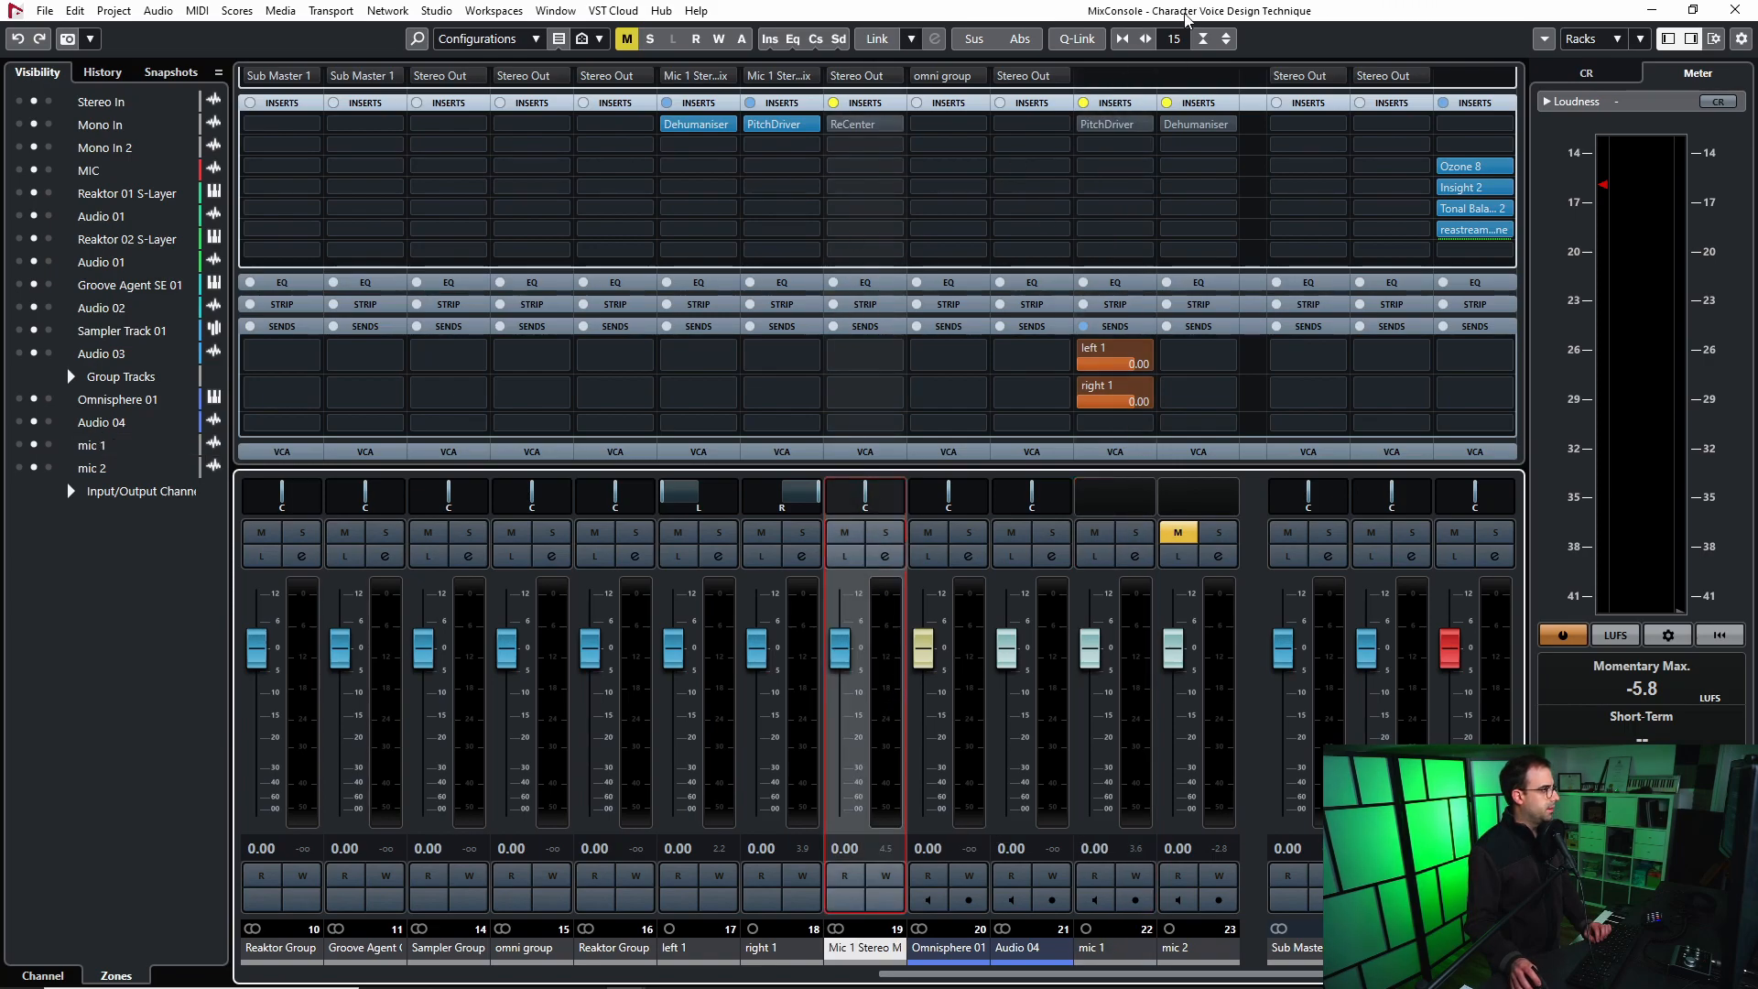
pyautogui.press('F3')
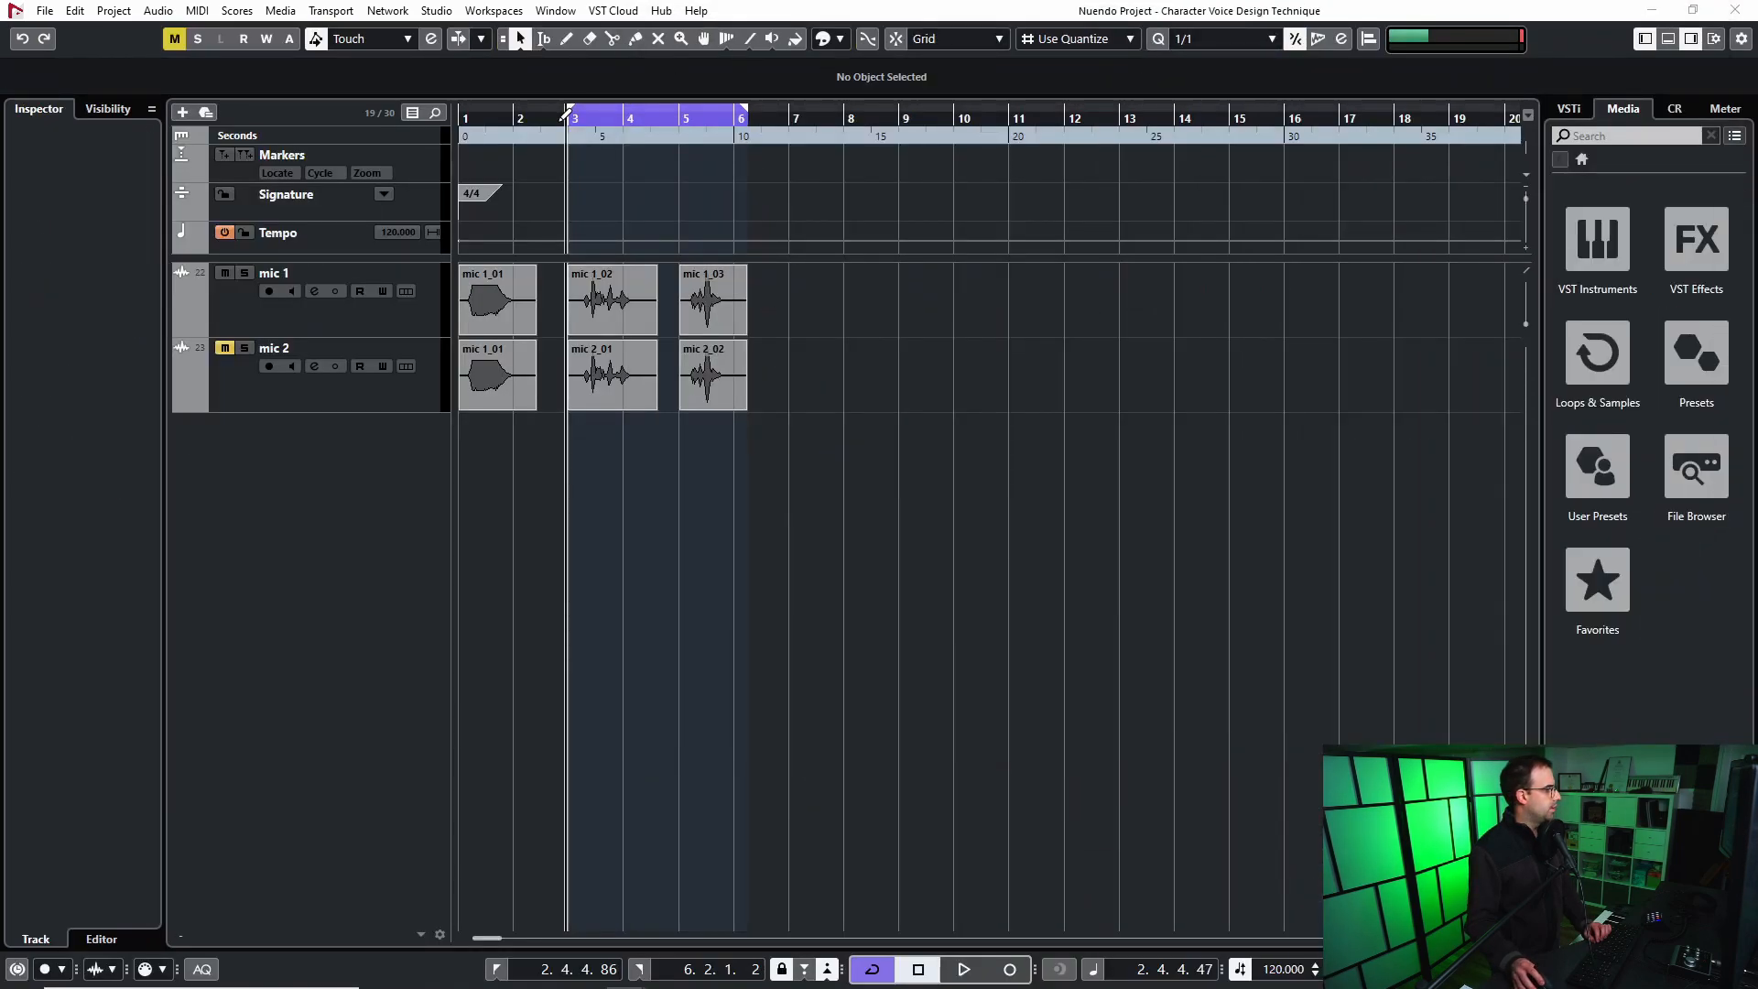
pyautogui.press('space')
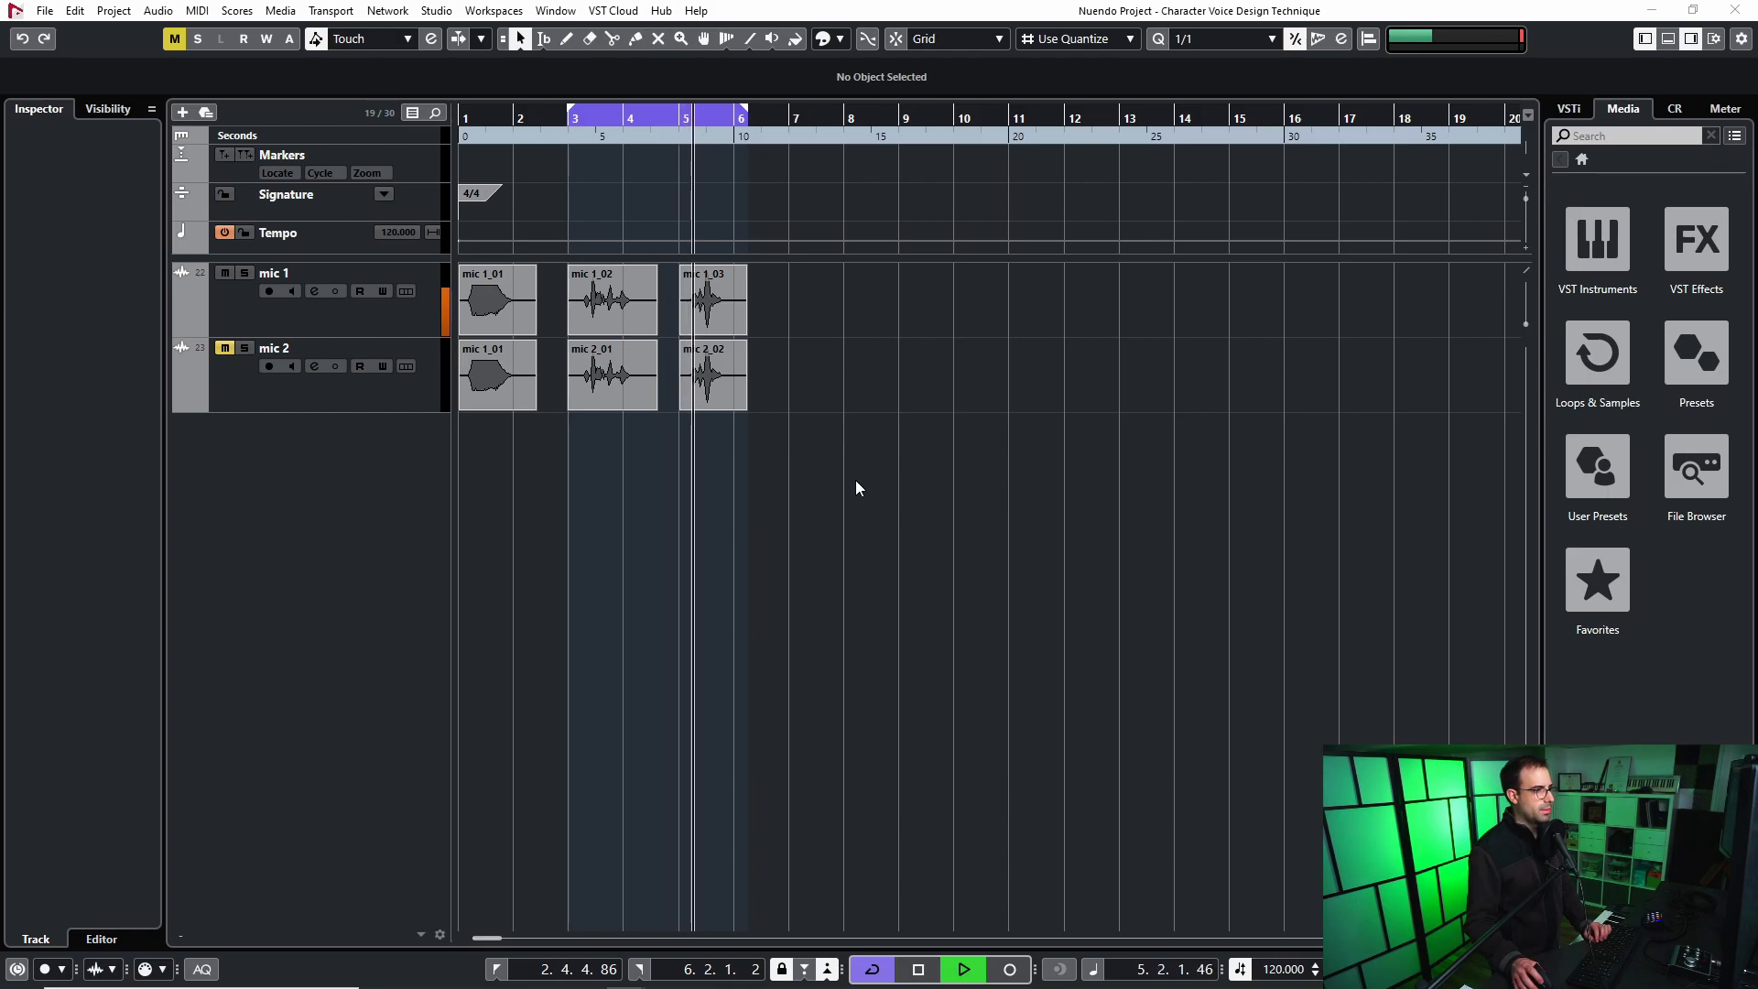
pyautogui.press('space')
# Examine the left 1 and right 1 channels in the MixConsole and the Mic 1 Stereo Mix channel they feed.
pyautogui.press('F3')
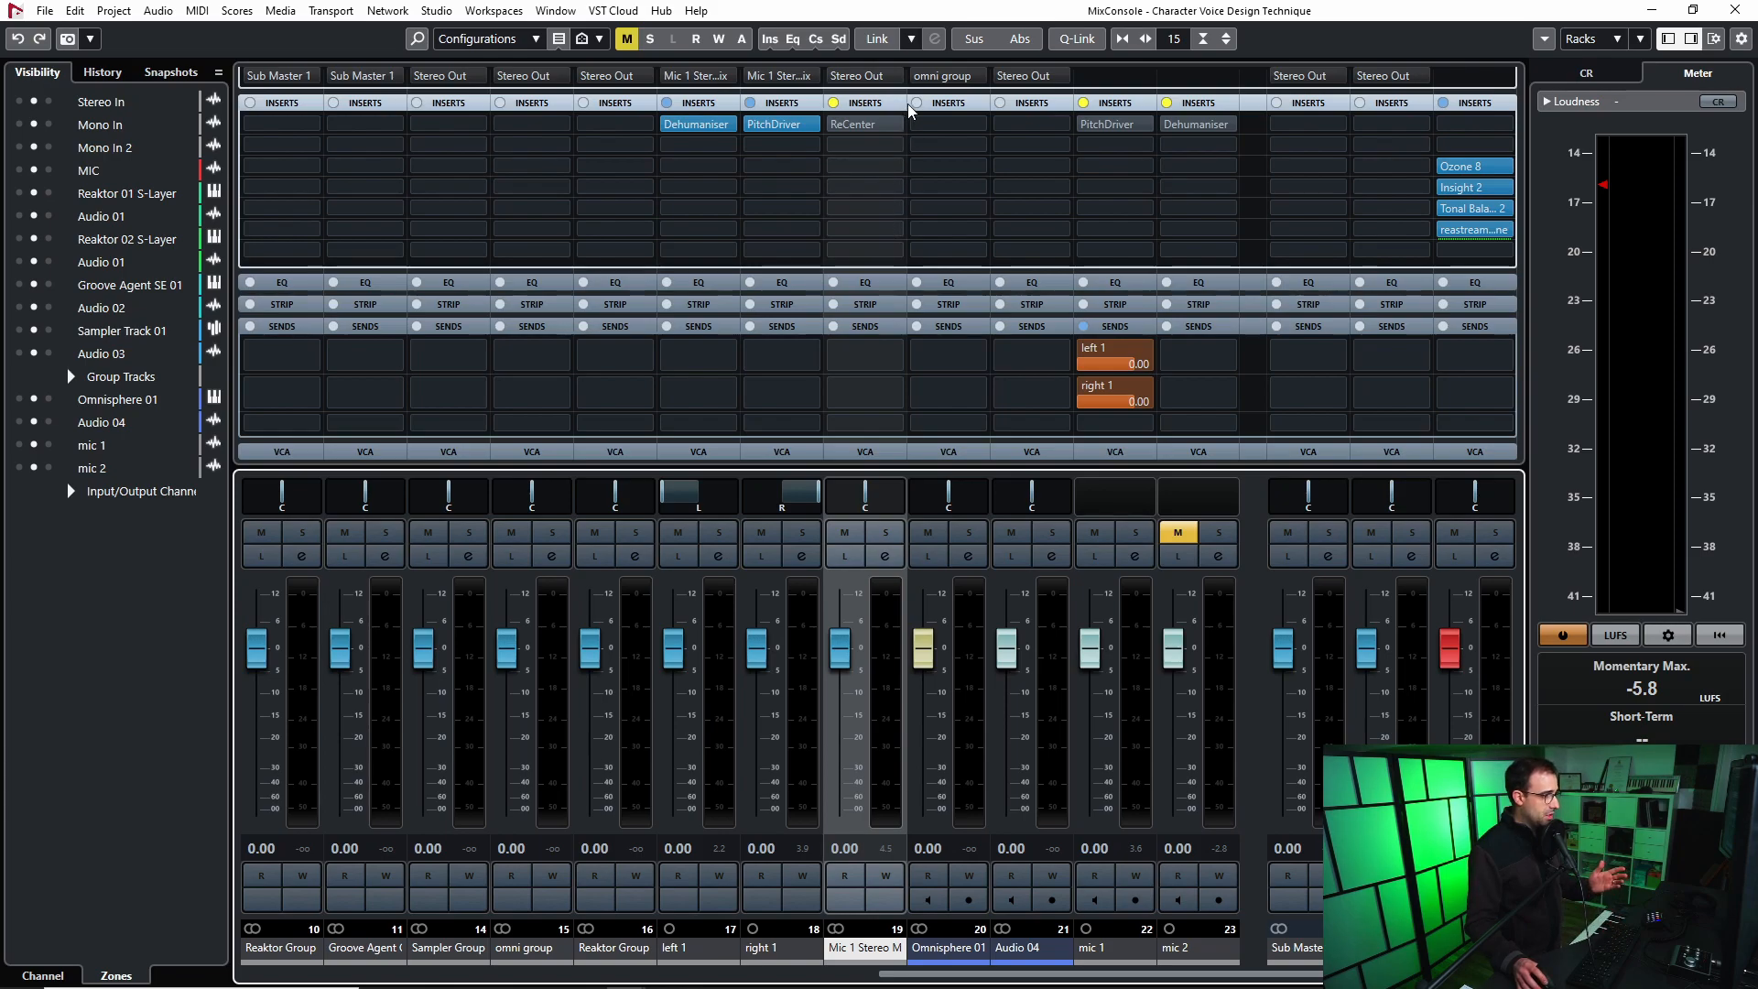
pyautogui.click(742, 707)
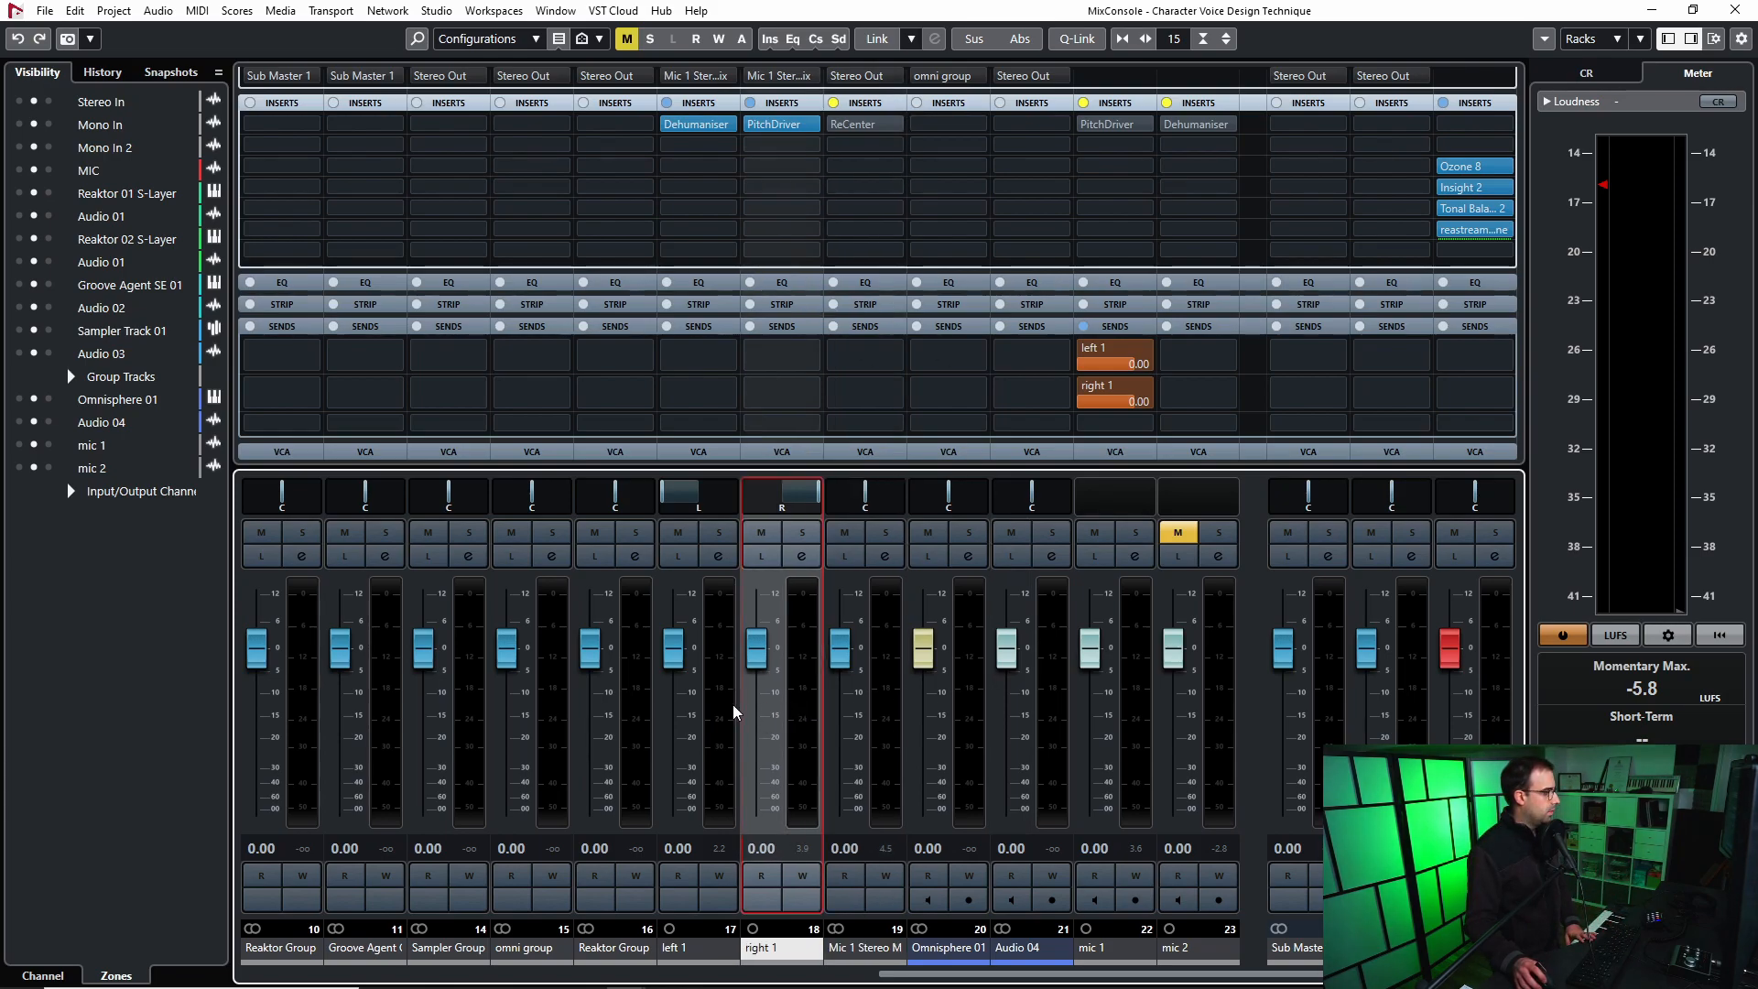
pyautogui.click(722, 693)
pyautogui.click(806, 653)
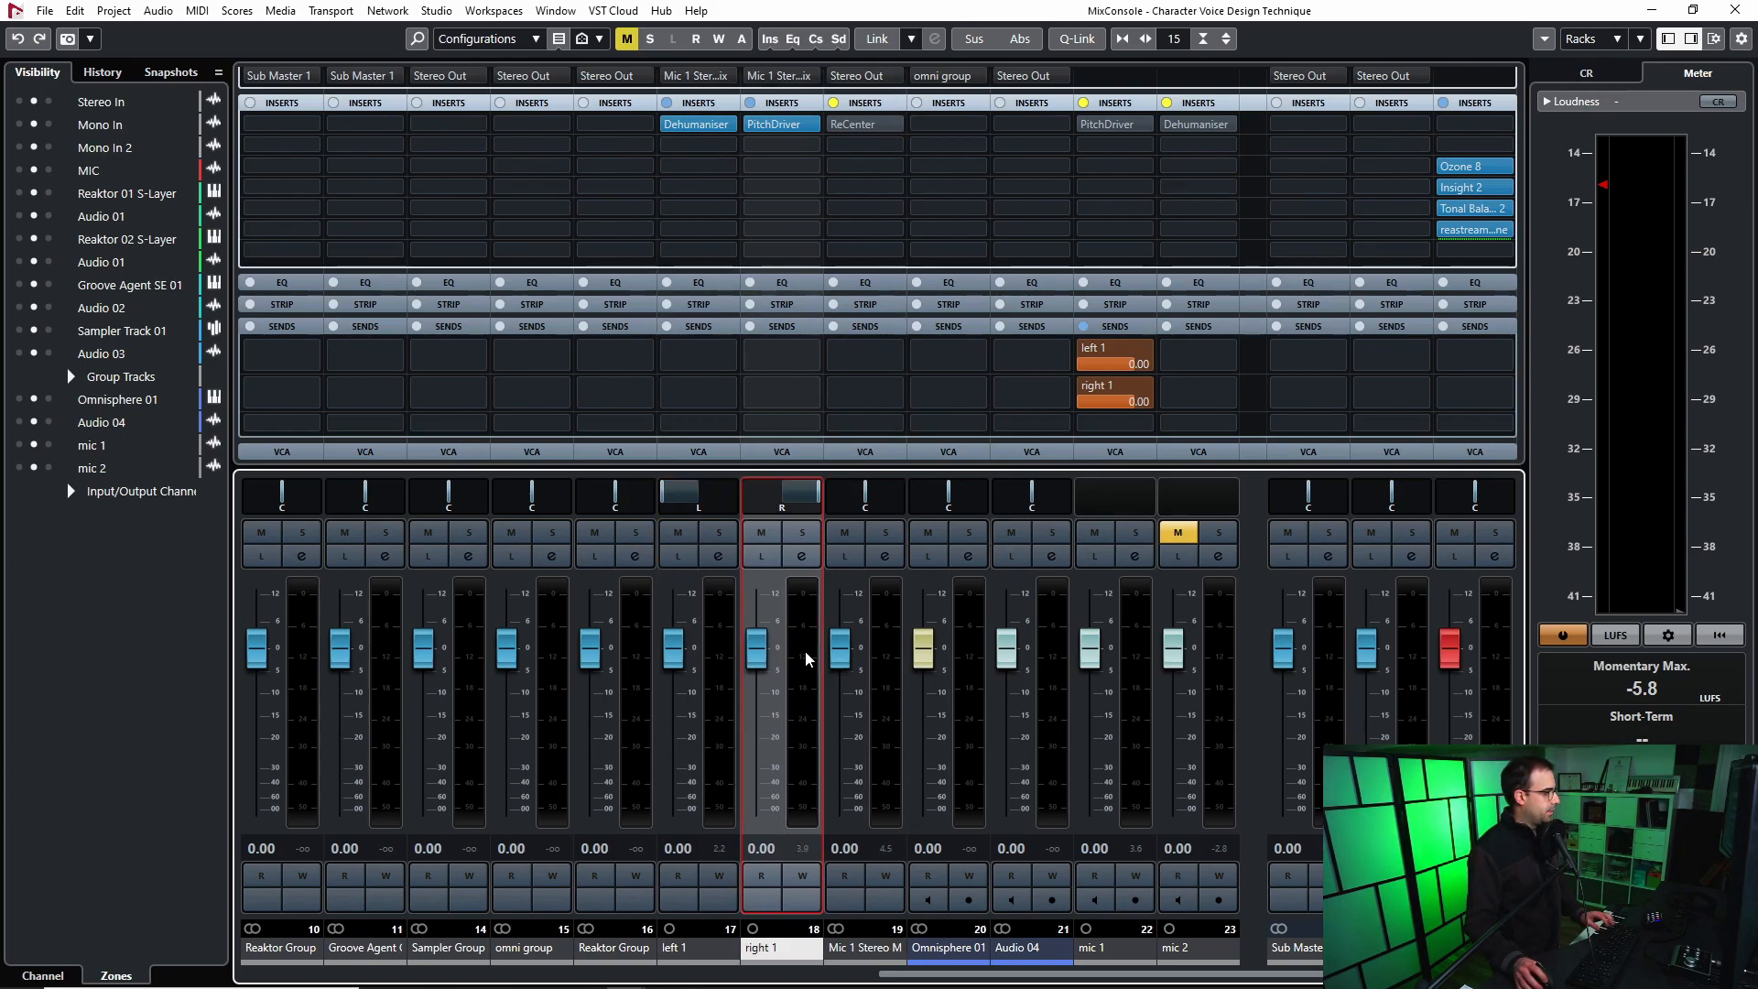
pyautogui.click(719, 678)
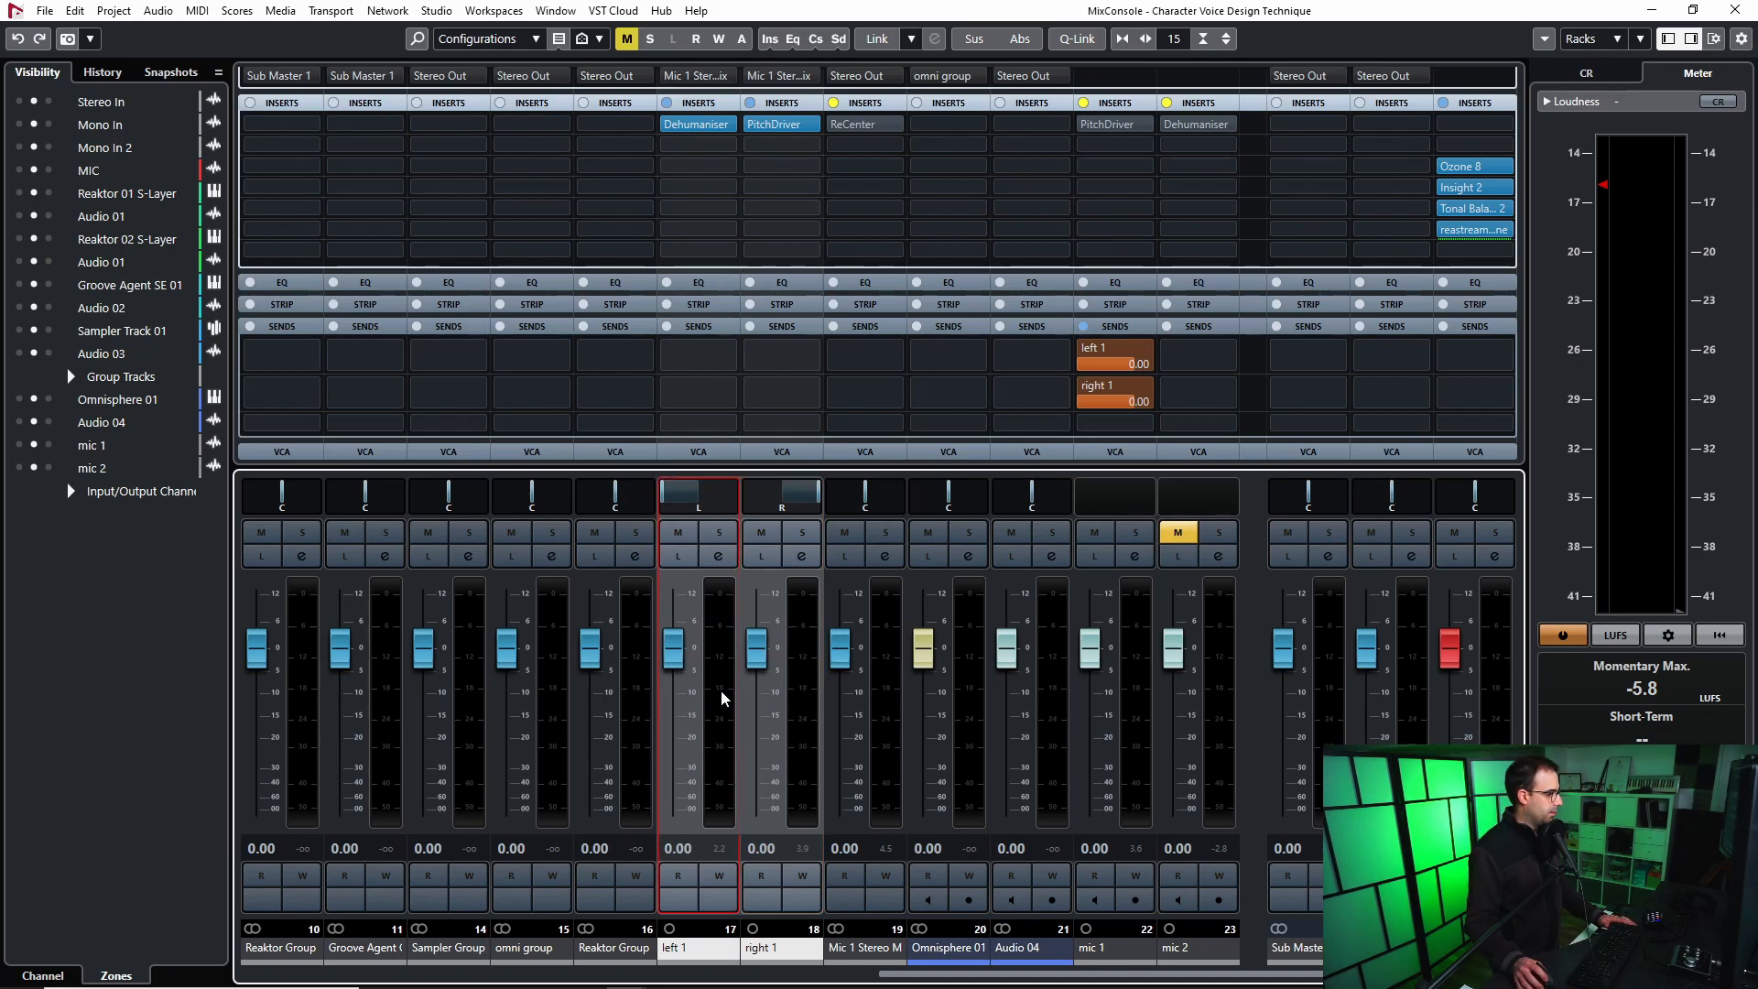
pyautogui.click(888, 696)
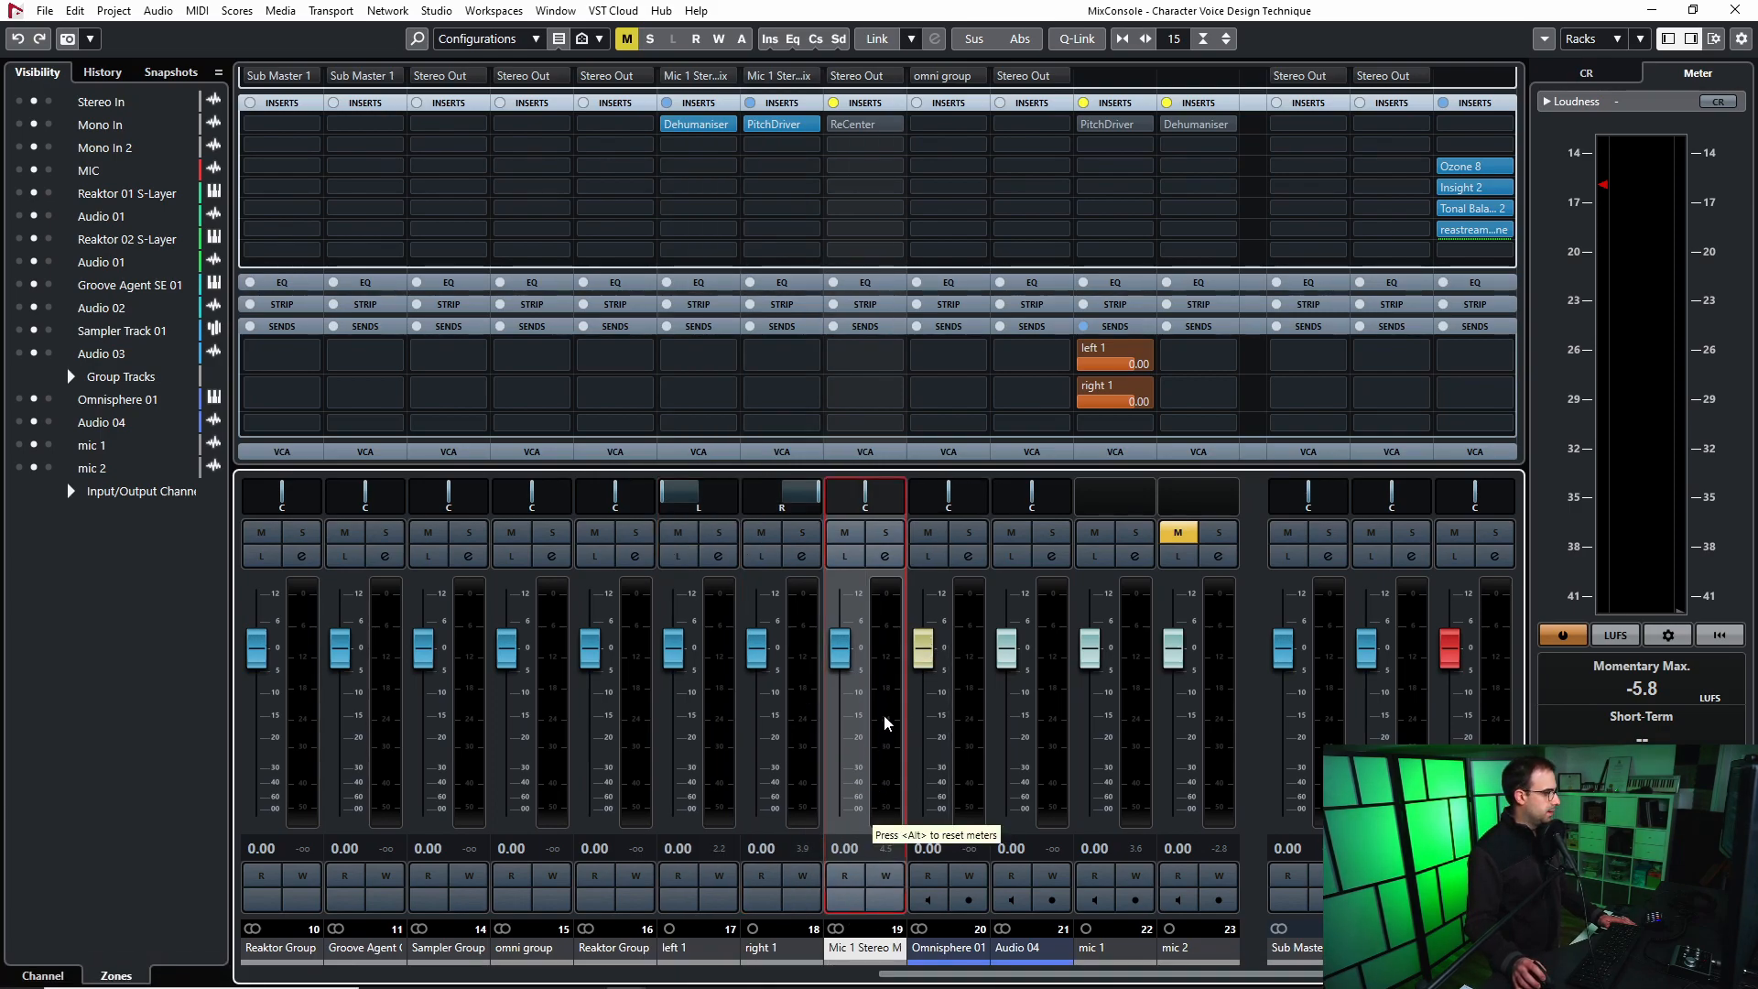
pyautogui.click(838, 125)
# Play mic 1 from bar 3 with the MixConsole beside the project and check the left 1, right 1 and Mic 1 Stereo Mix meters.
pyautogui.moveTo(985, 11); pyautogui.dragTo(1236, 19)
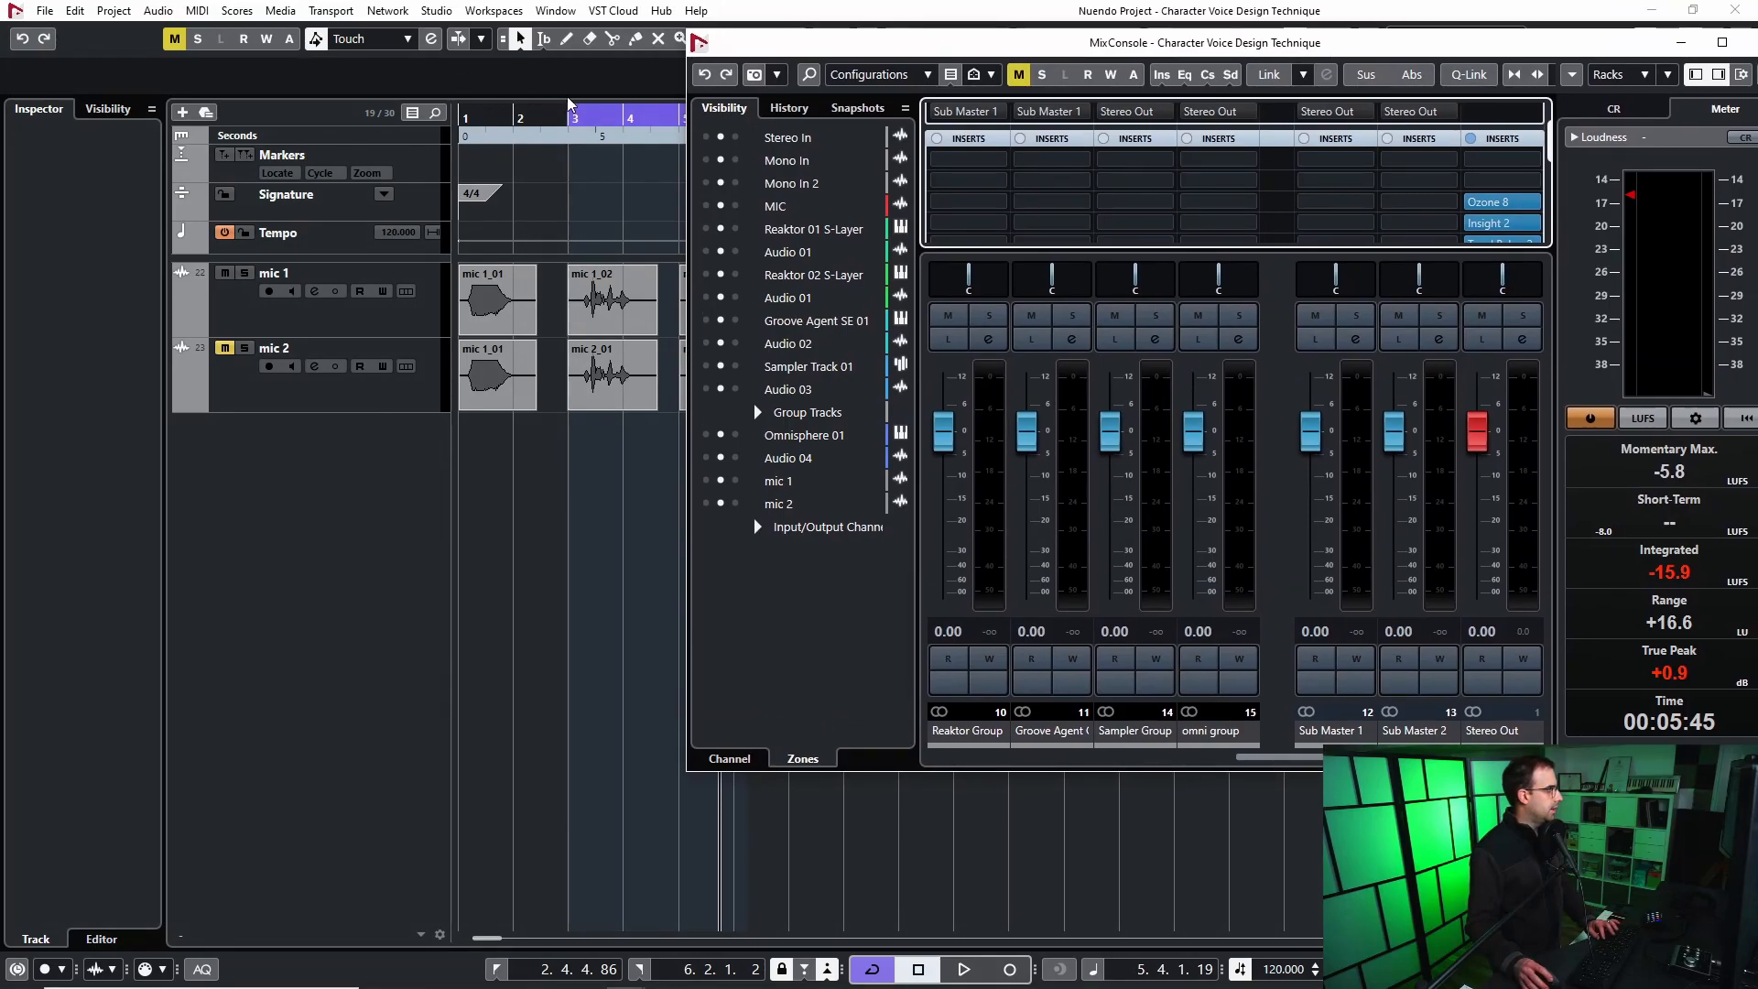
pyautogui.click(561, 125)
pyautogui.press('space')
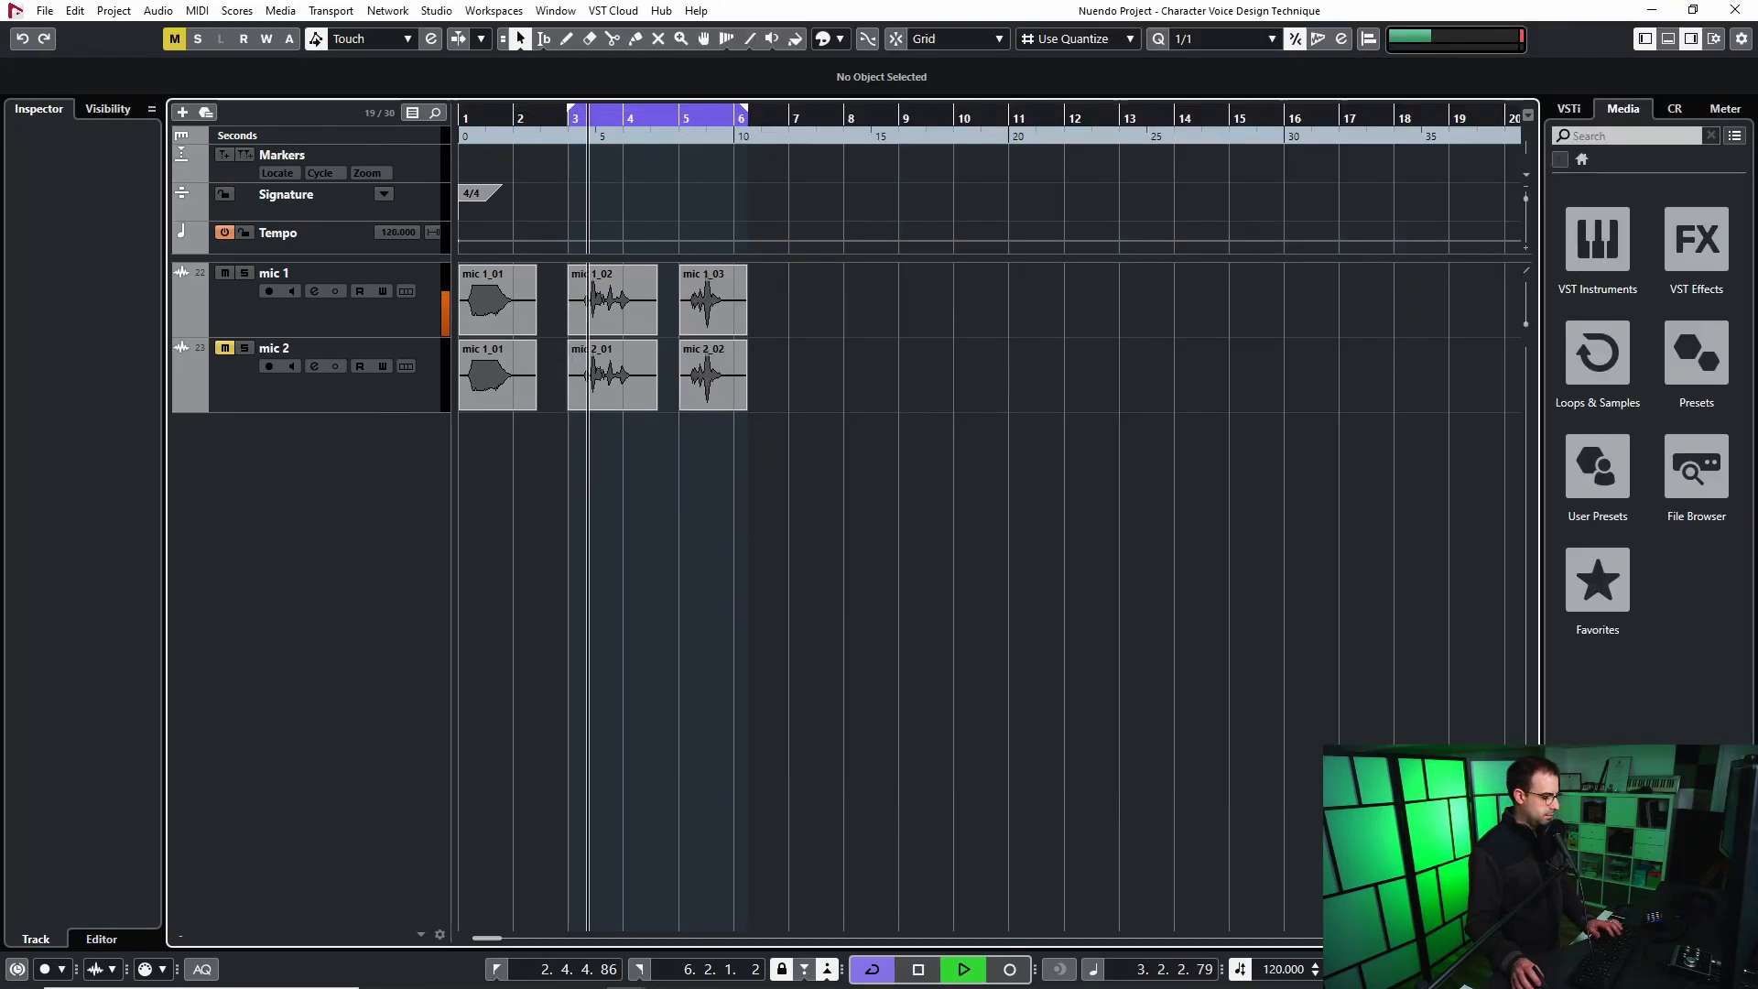
pyautogui.press('F3')
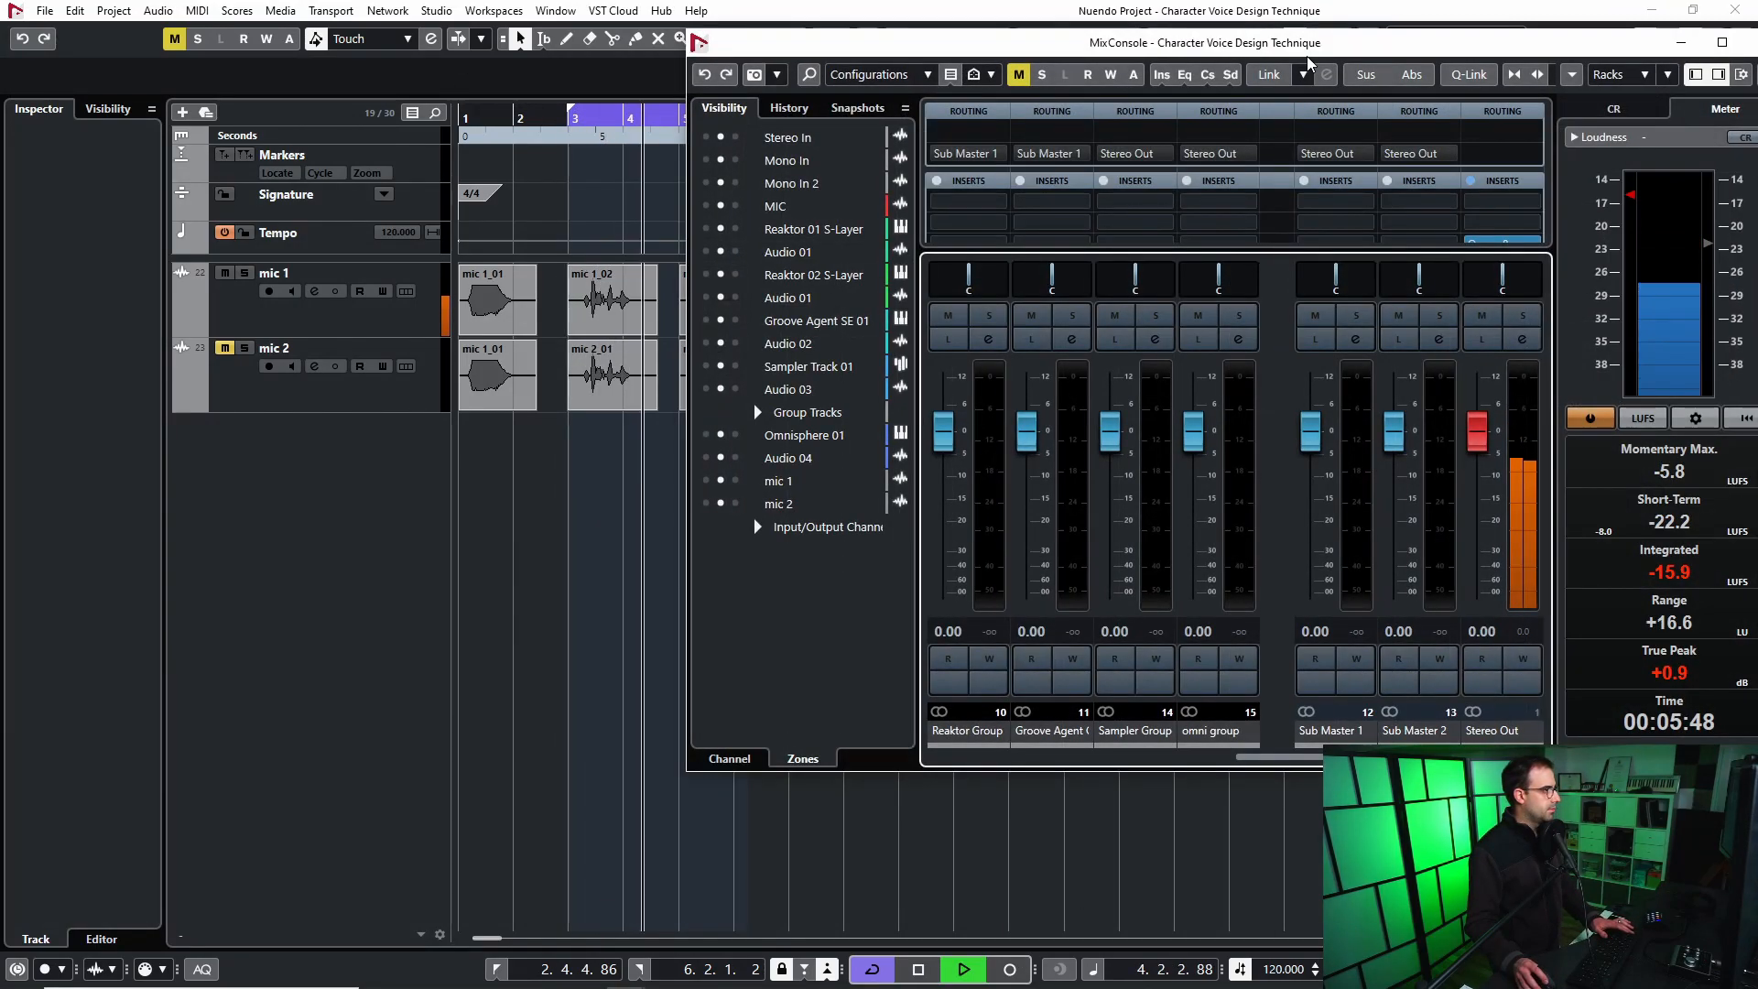
pyautogui.moveTo(1289, 757); pyautogui.dragTo(1401, 760)
pyautogui.press('space')
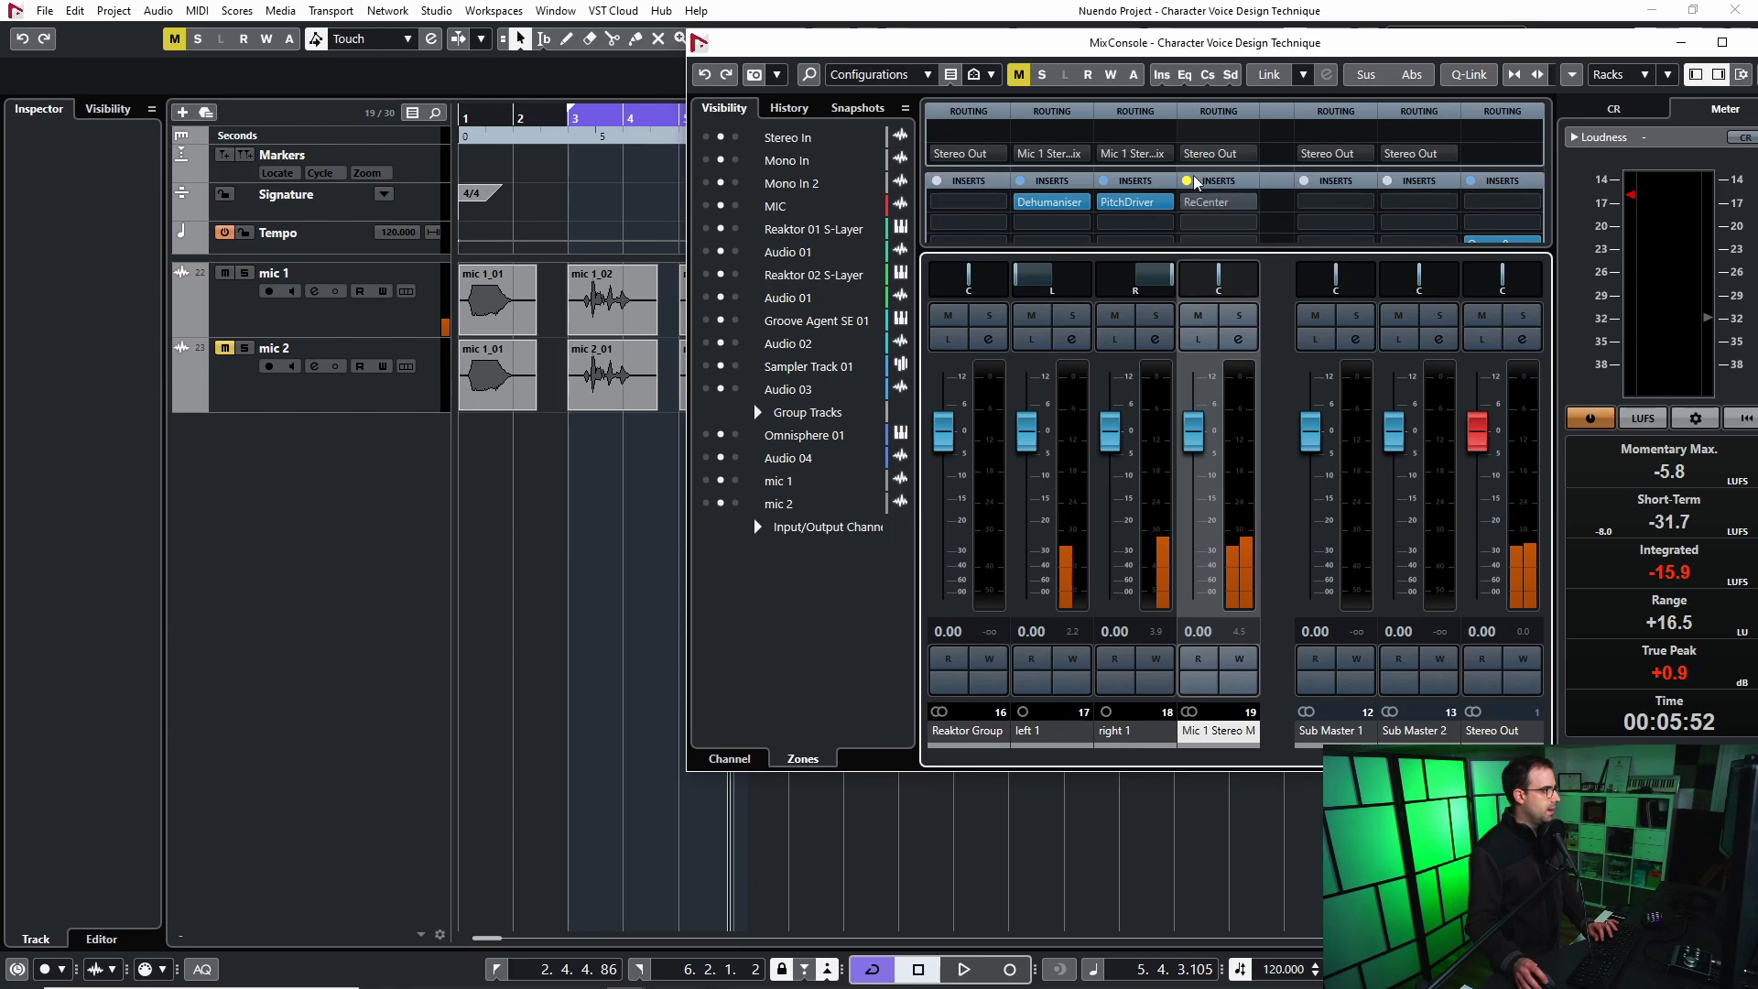
# Activate the ReCenter insert on the Mic 1 Stereo Mix channel, view its settings and maximize the MixConsole.
pyautogui.click(1191, 202)
pyautogui.click(1206, 203)
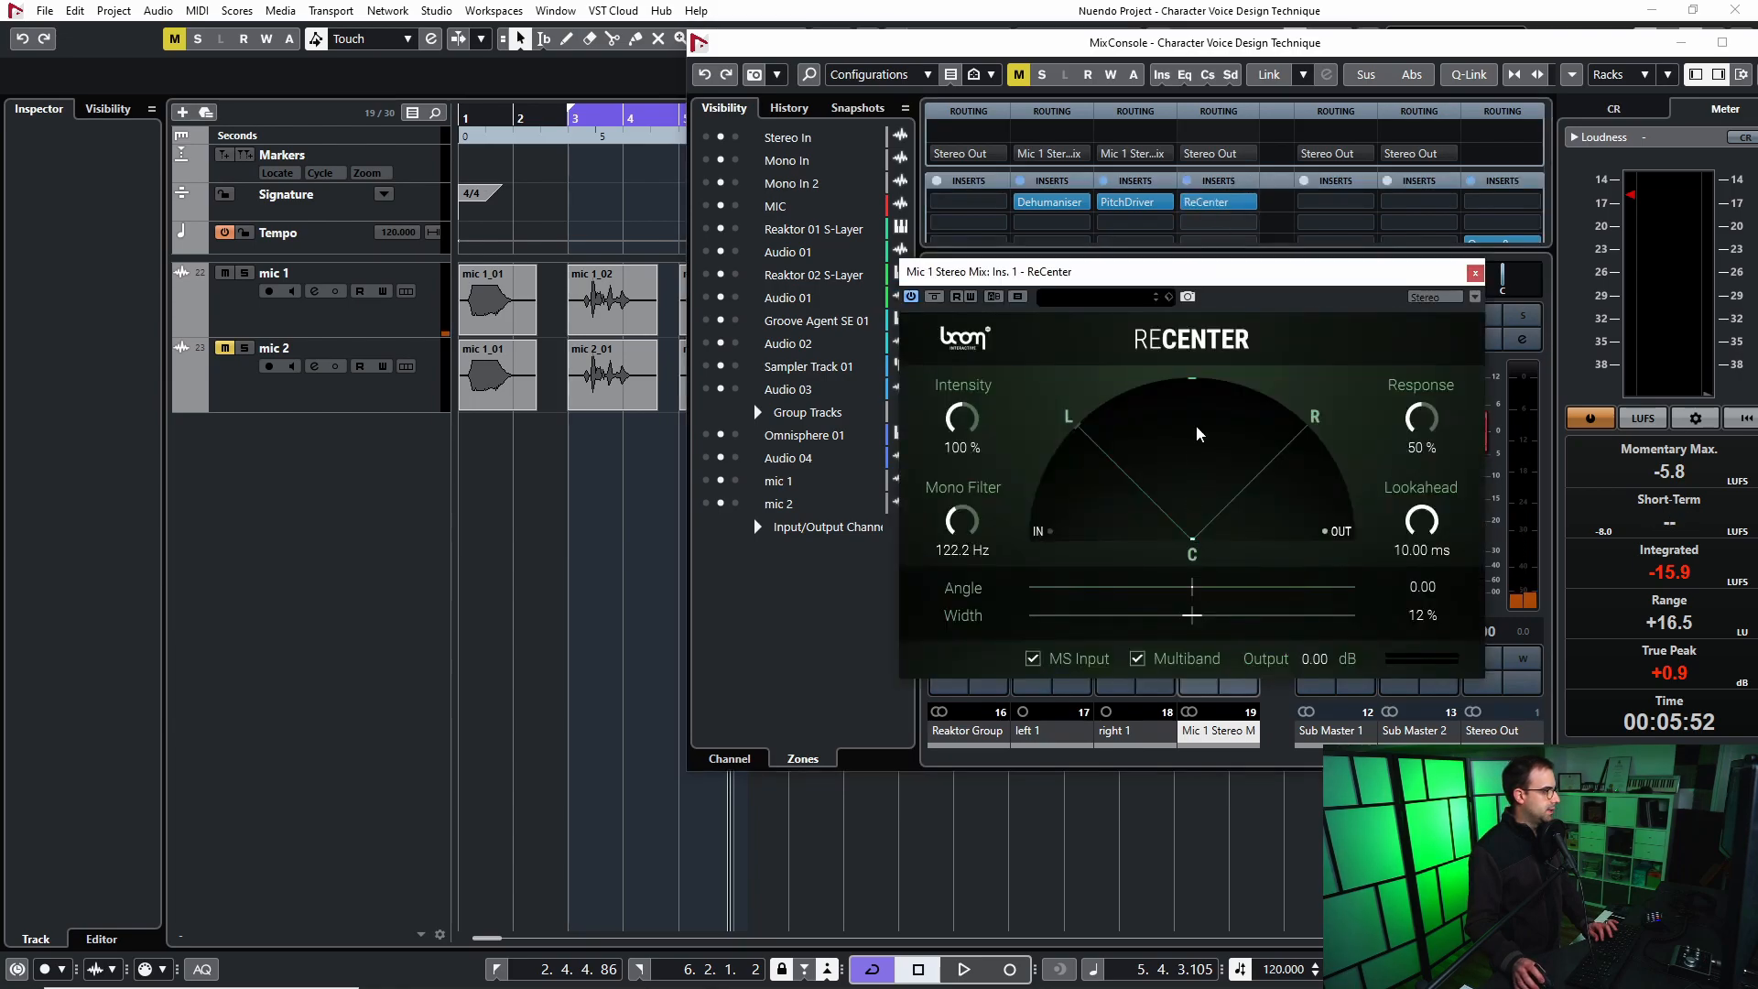
pyautogui.click(1722, 43)
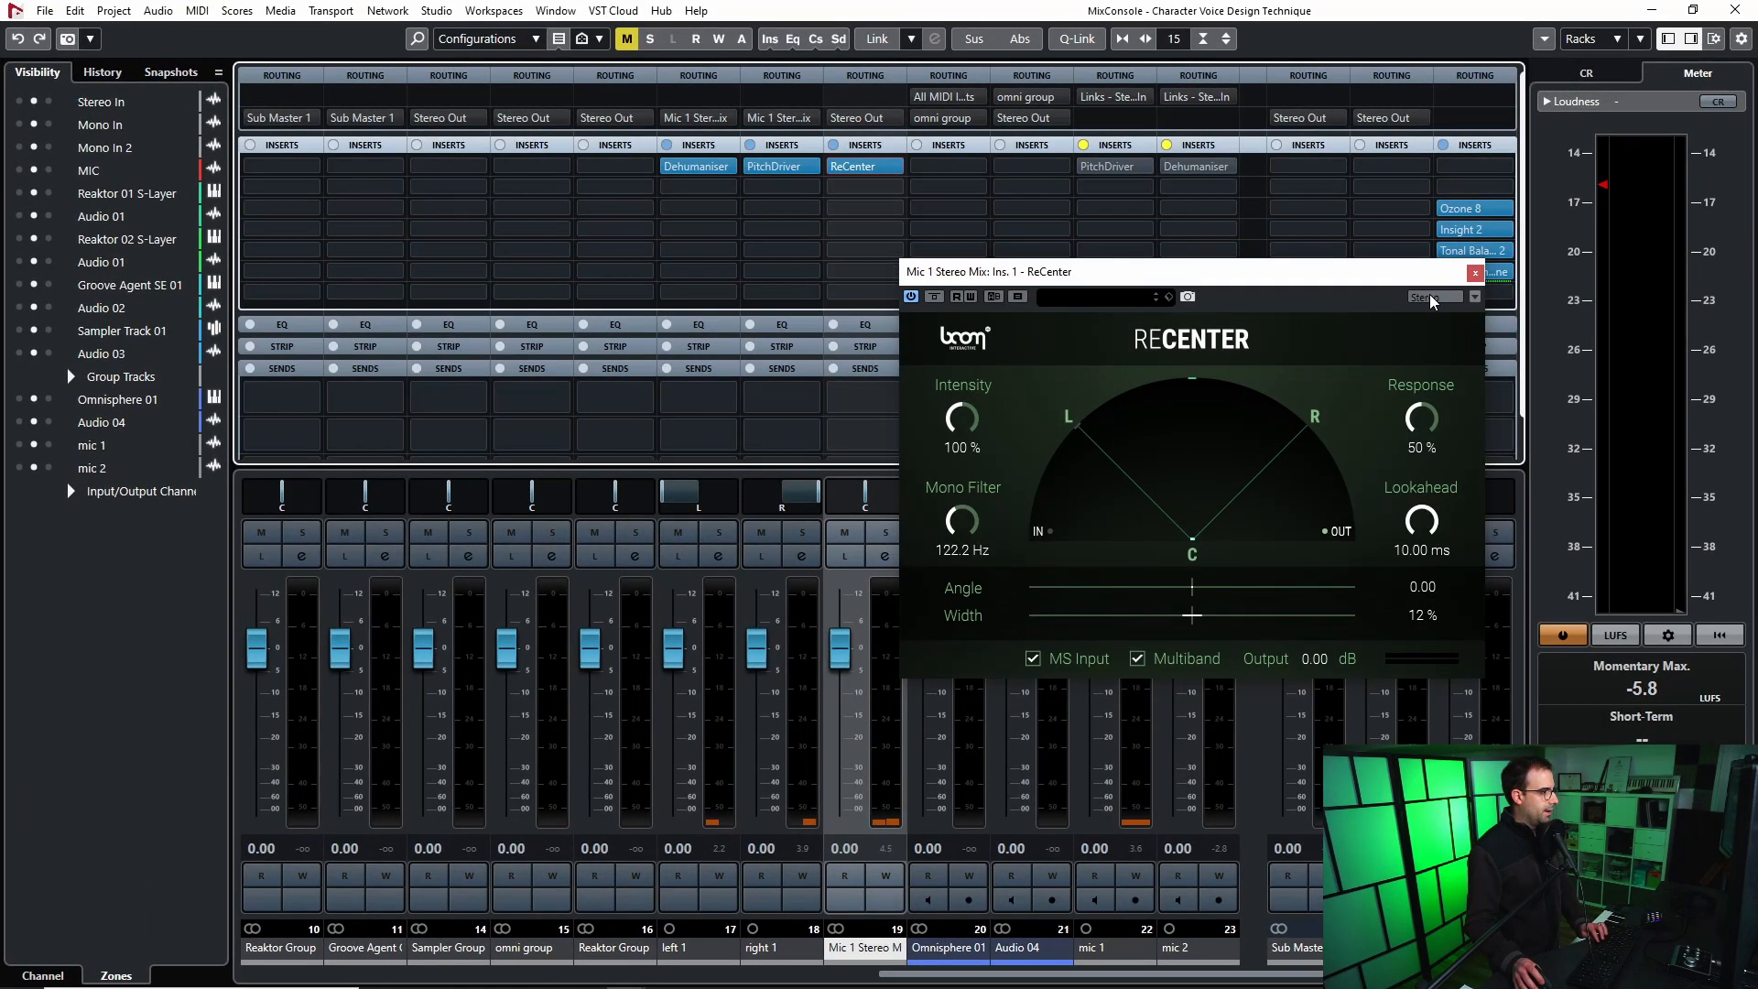
pyautogui.click(1474, 272)
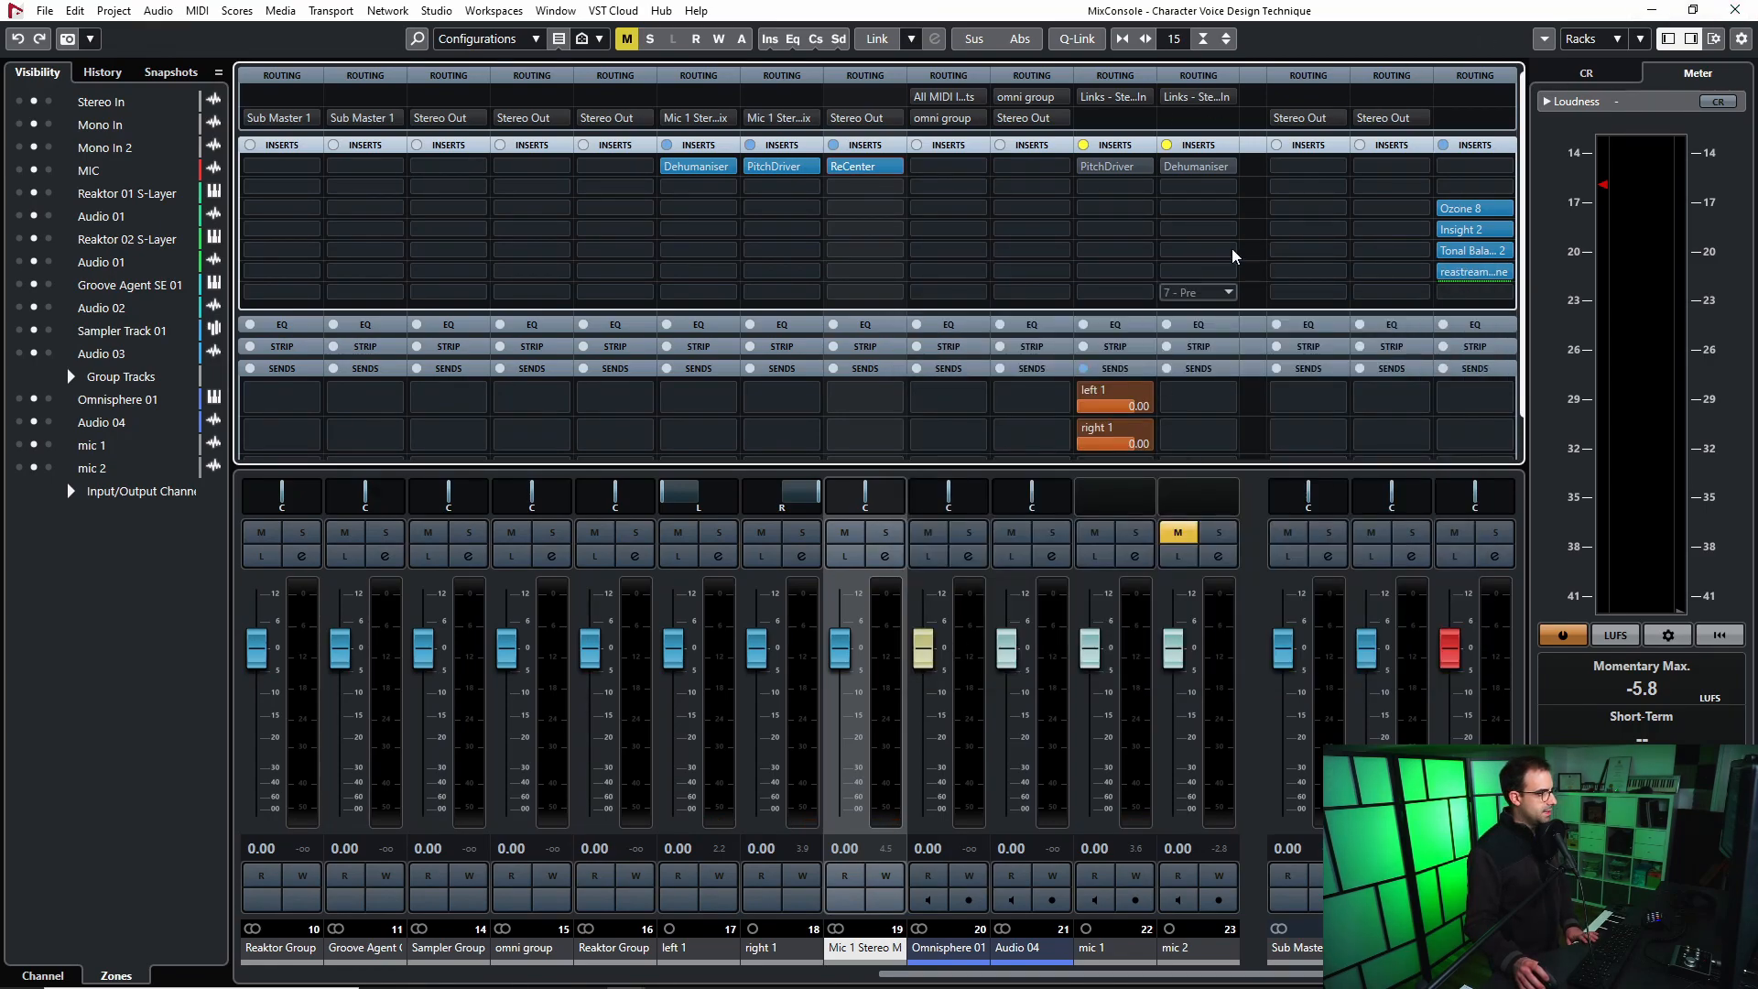
# Uncover the project window and play mic 1 from bar 3 with ReCenter active on the stereo mix.
pyautogui.moveTo(1393, 7); pyautogui.dragTo(1757, 197)
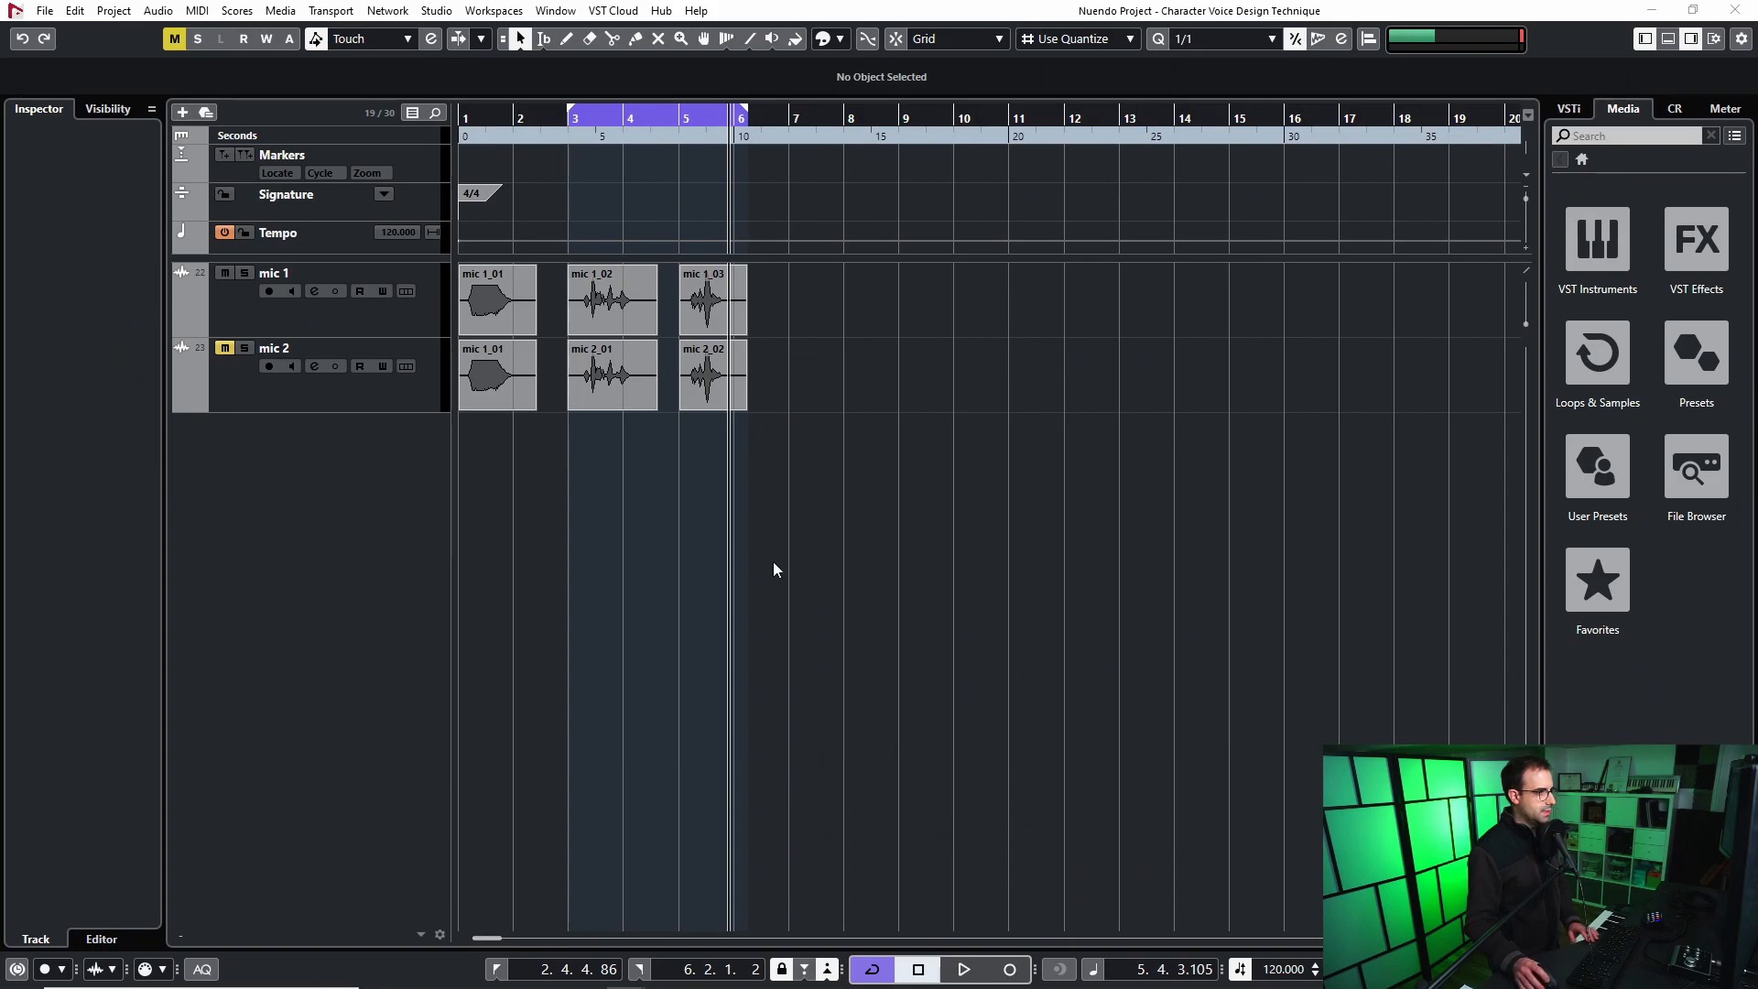
pyautogui.click(579, 143)
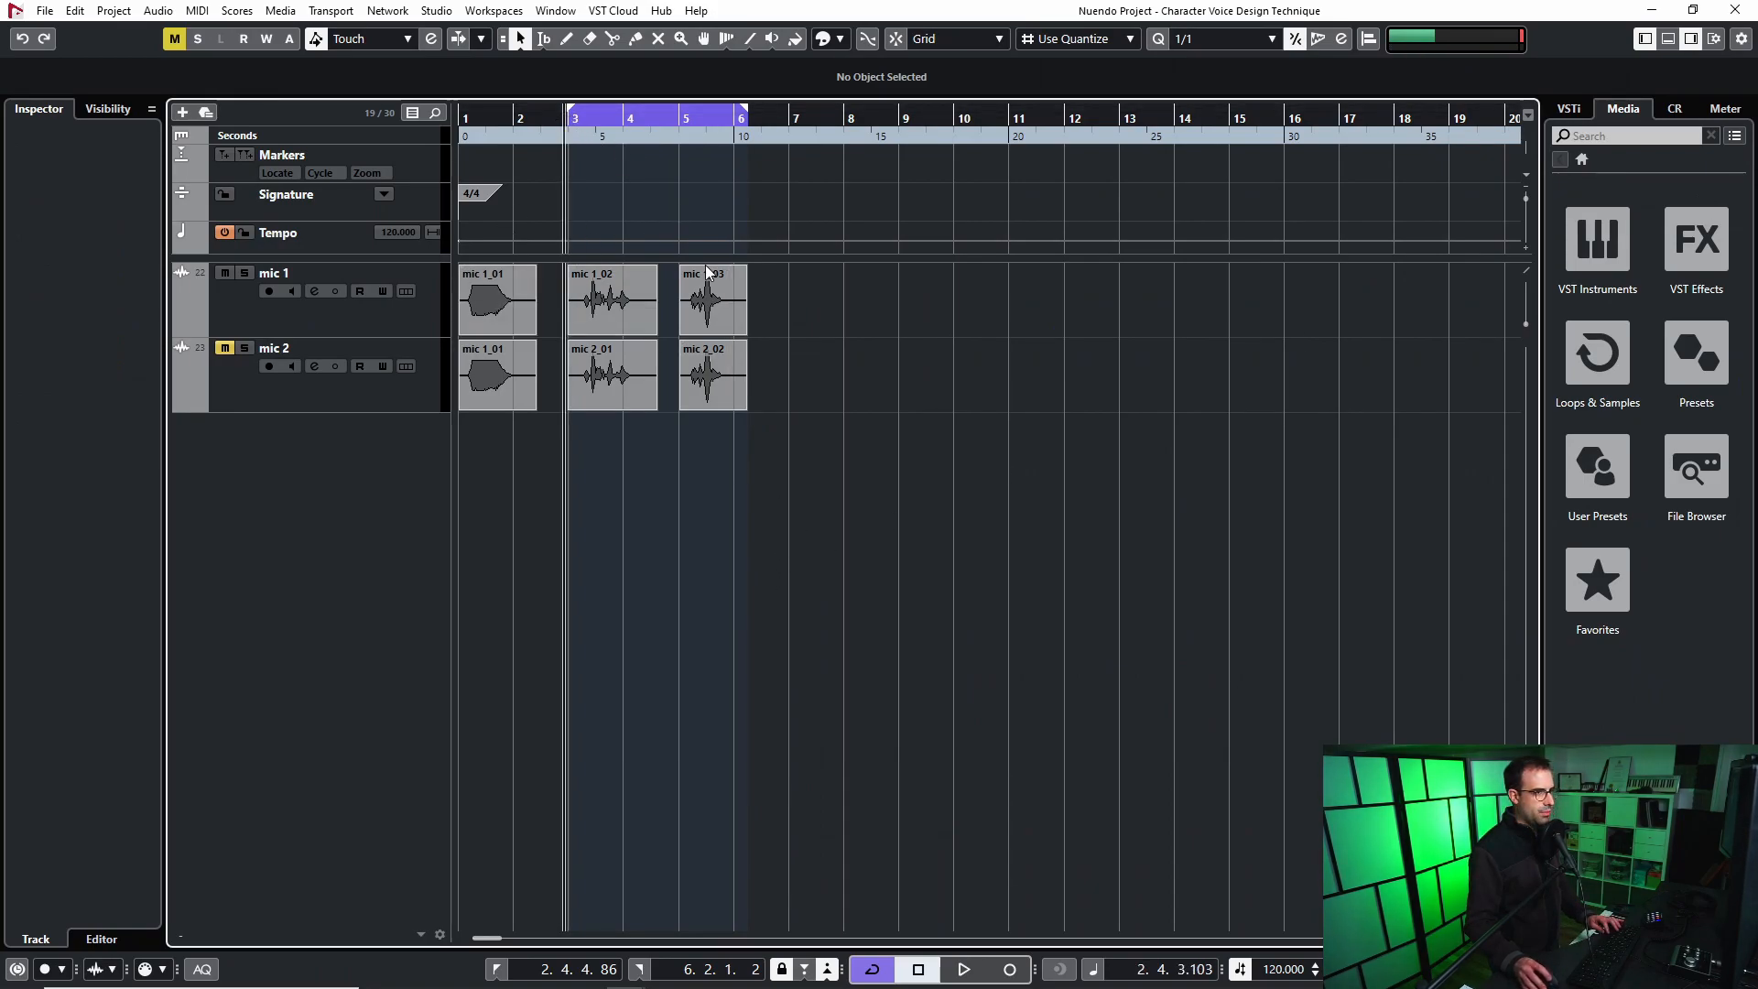
pyautogui.press('space')
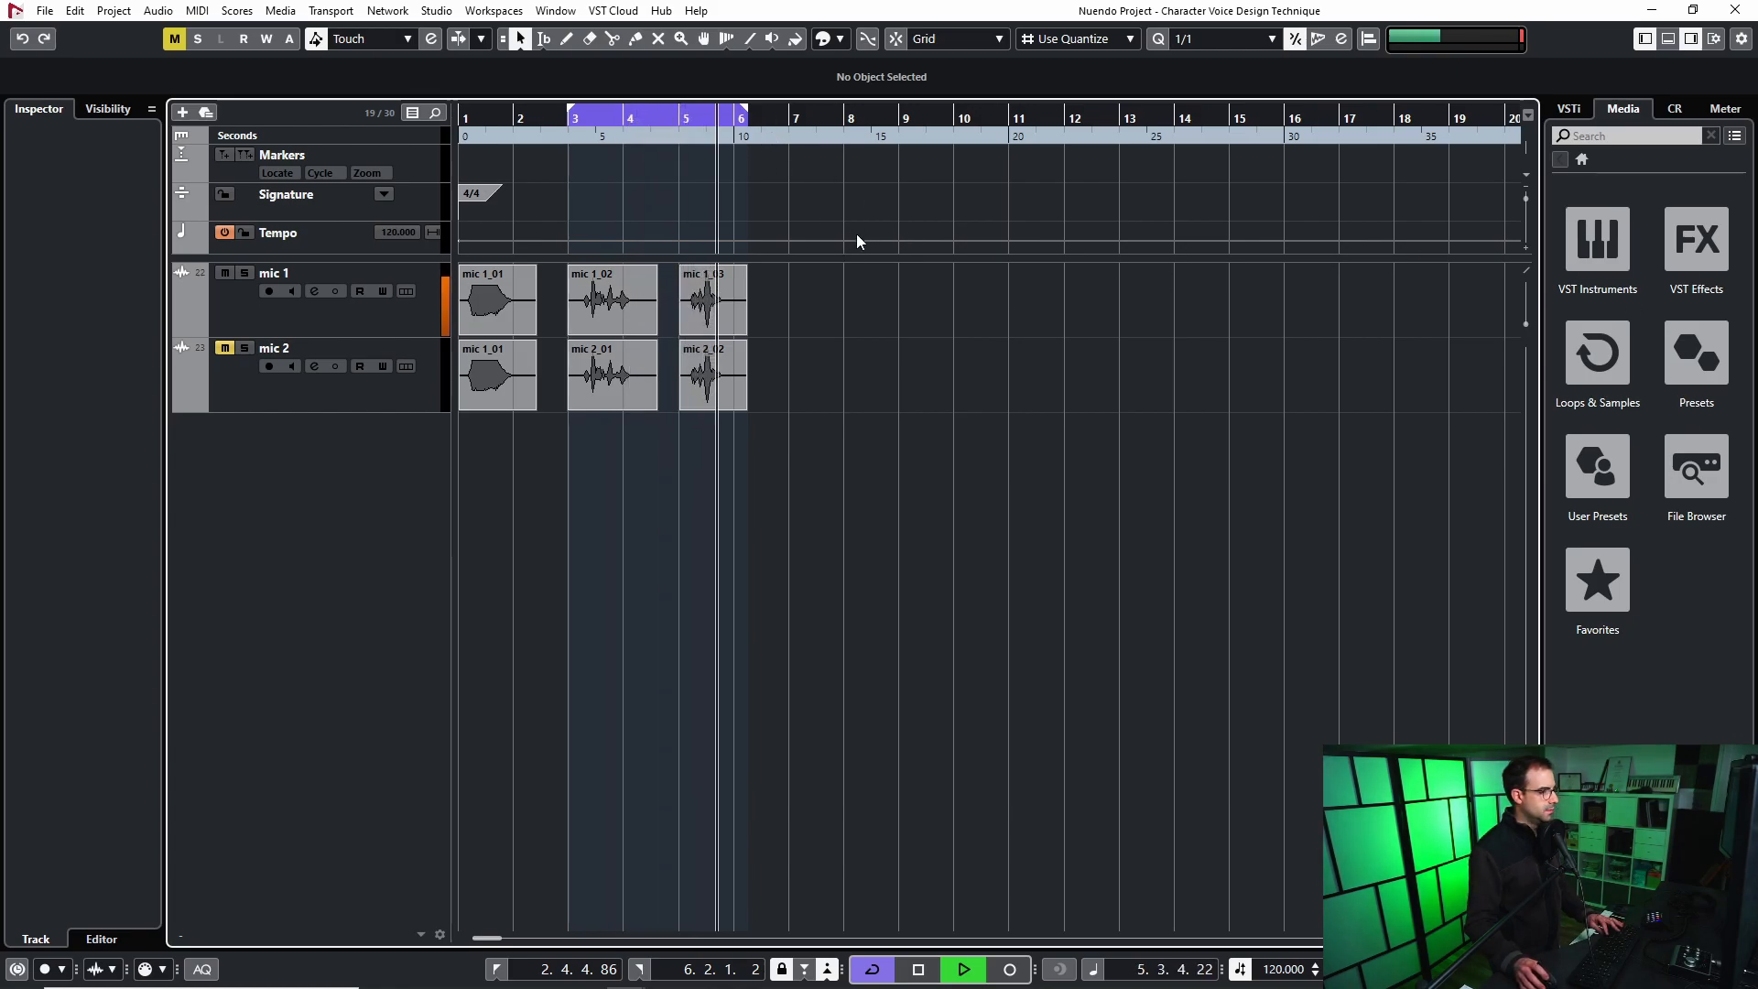
pyautogui.press('space')
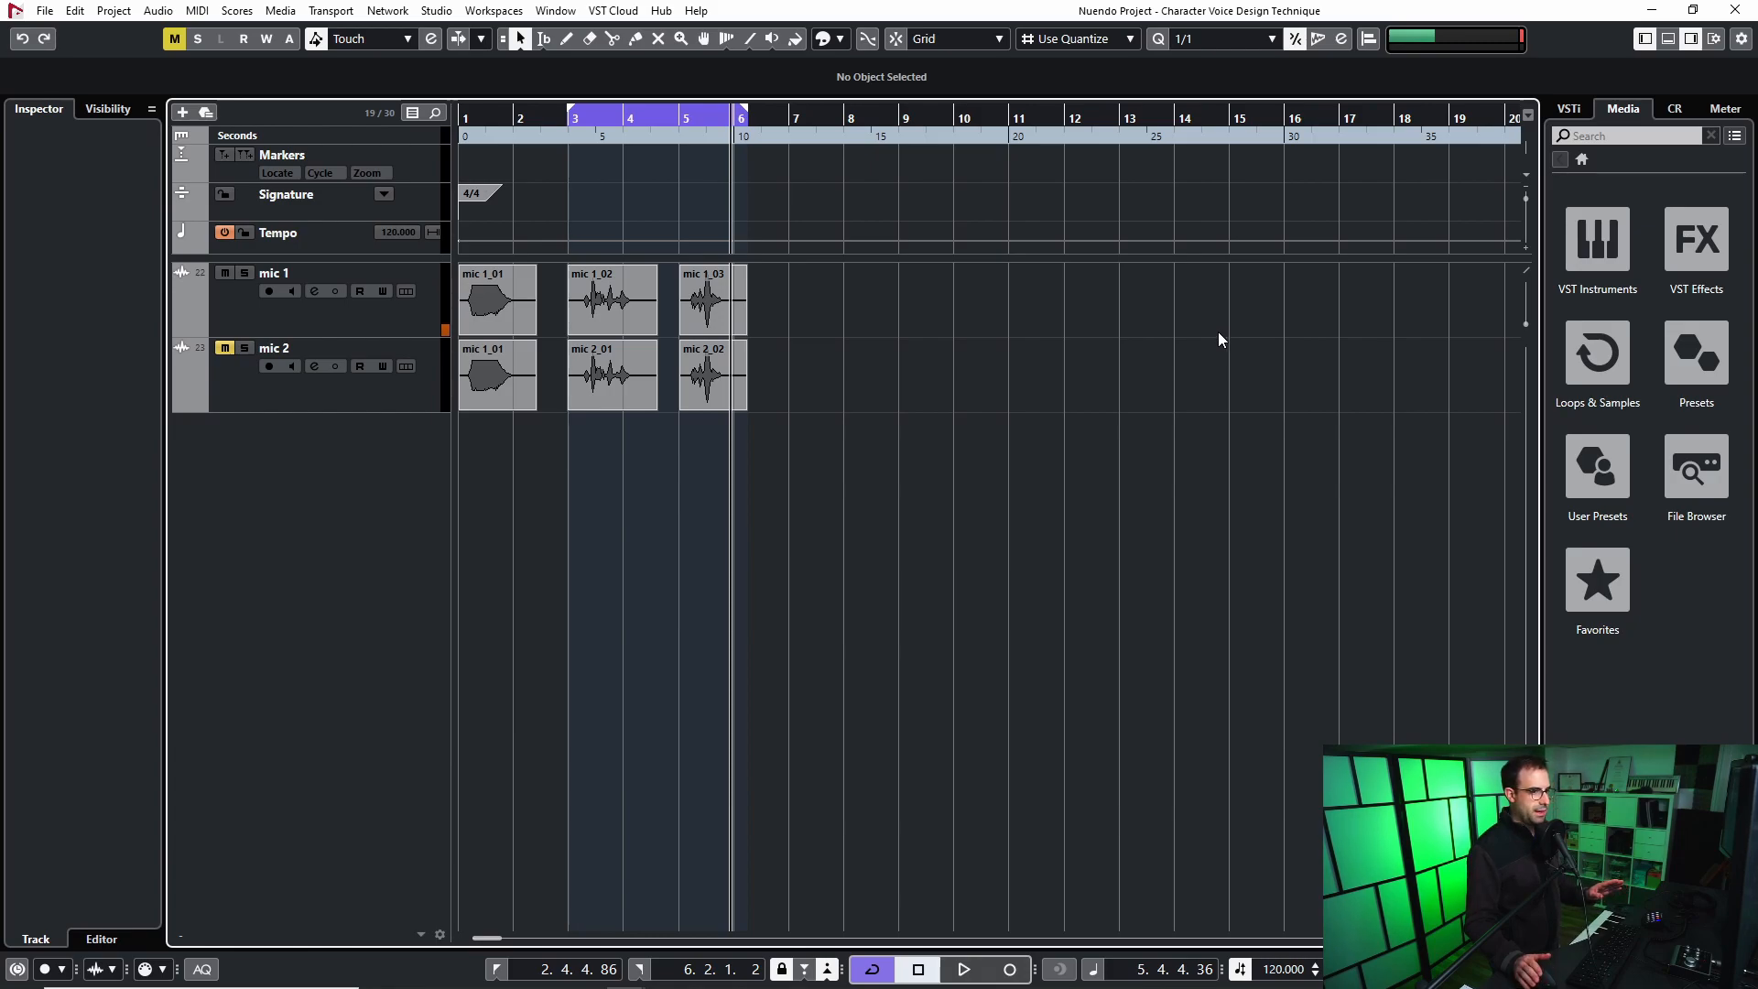
# Select the mic 1 track, replay its clips and unmute the mic 2 track with the cursor back near bar 3.
pyautogui.click(269, 330)
pyautogui.click(225, 348)
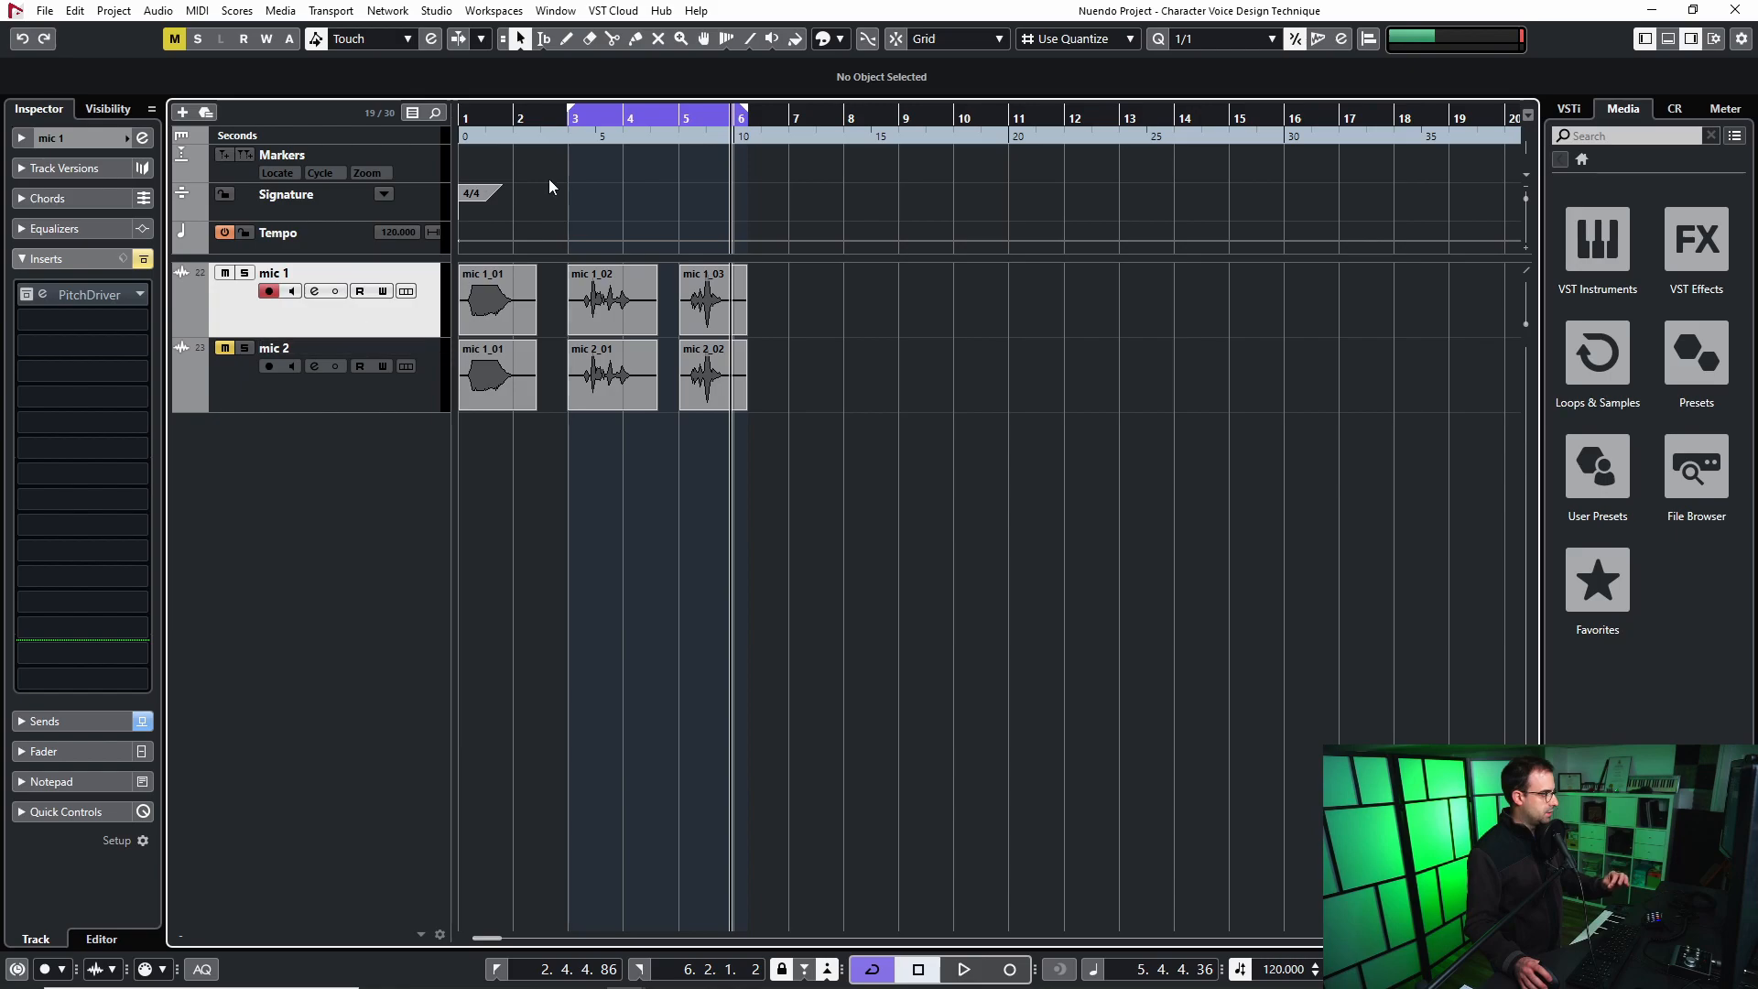
pyautogui.press('space')
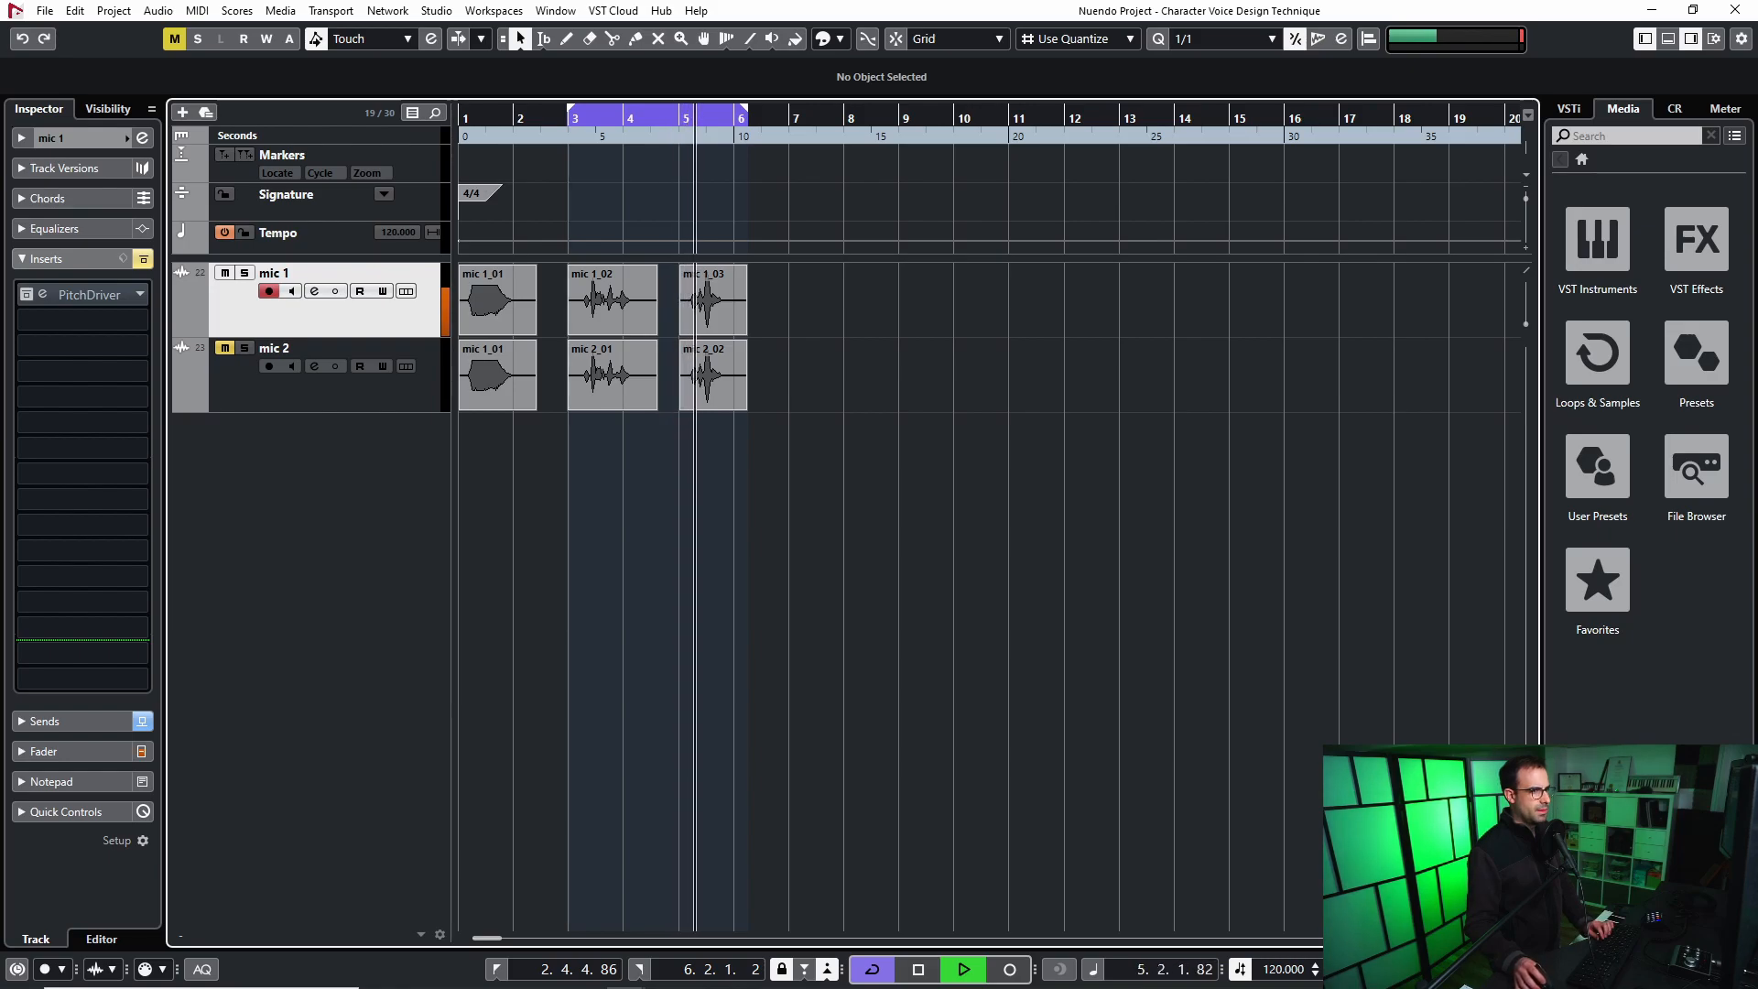
pyautogui.press('space')
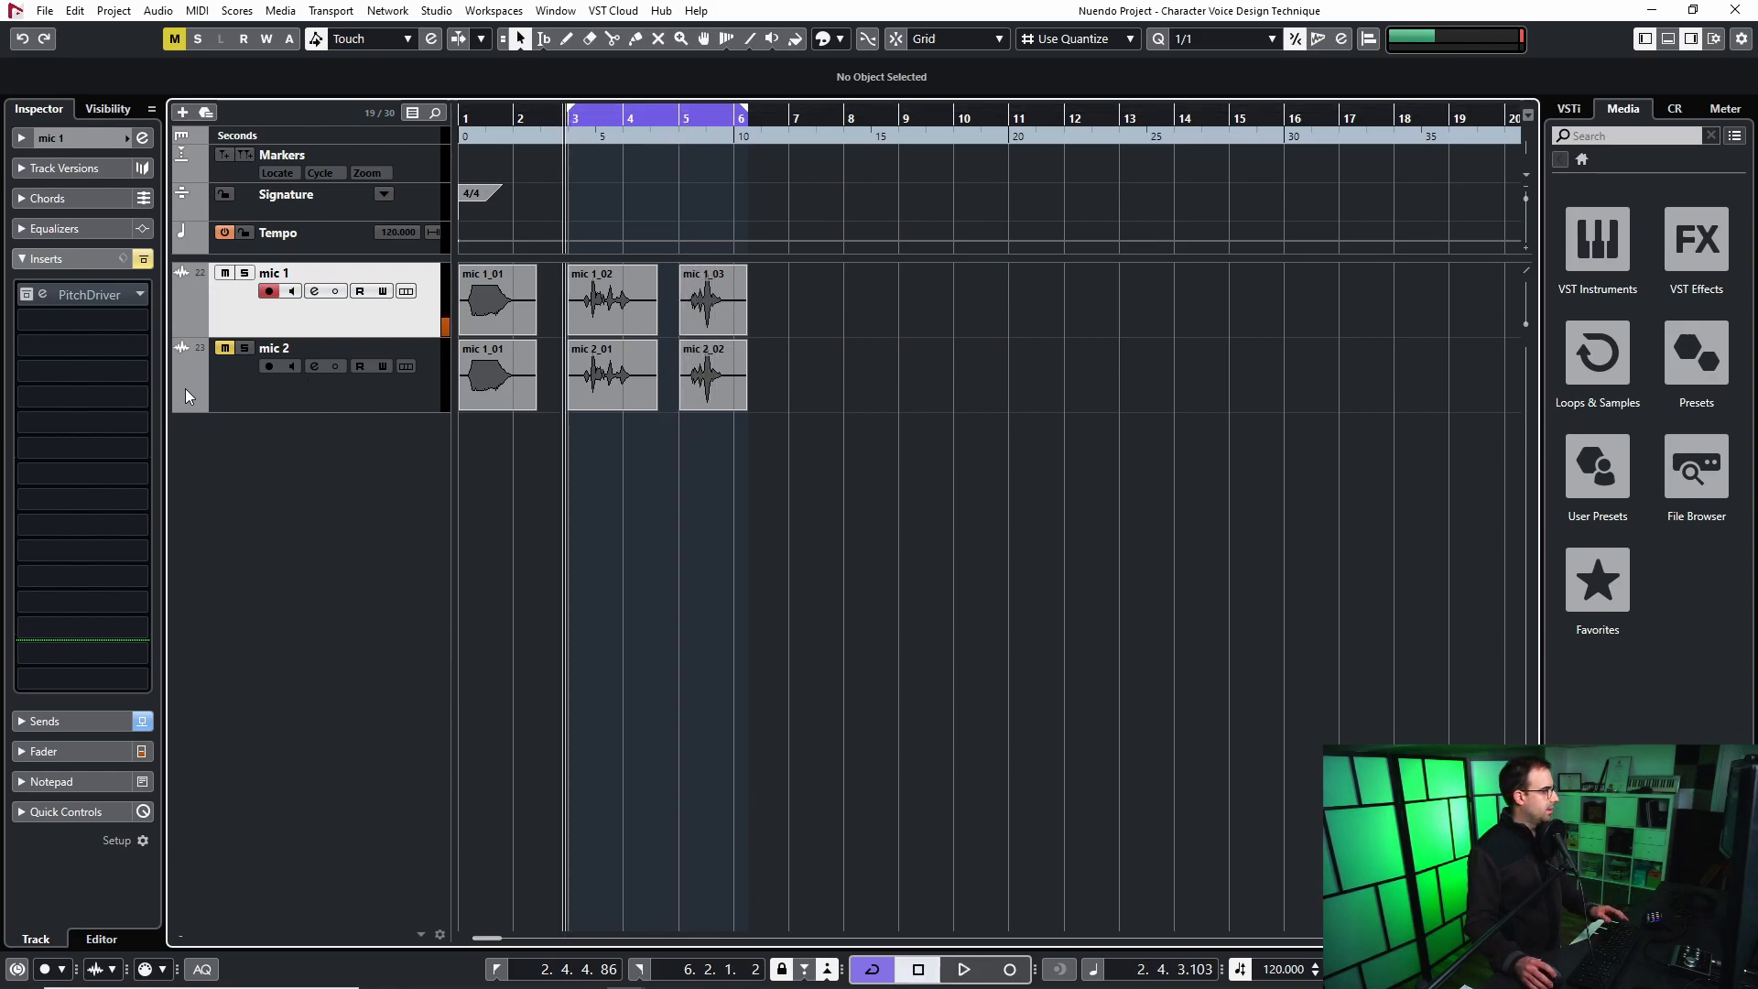
pyautogui.moveTo(570, 128); pyautogui.dragTo(570, 132)
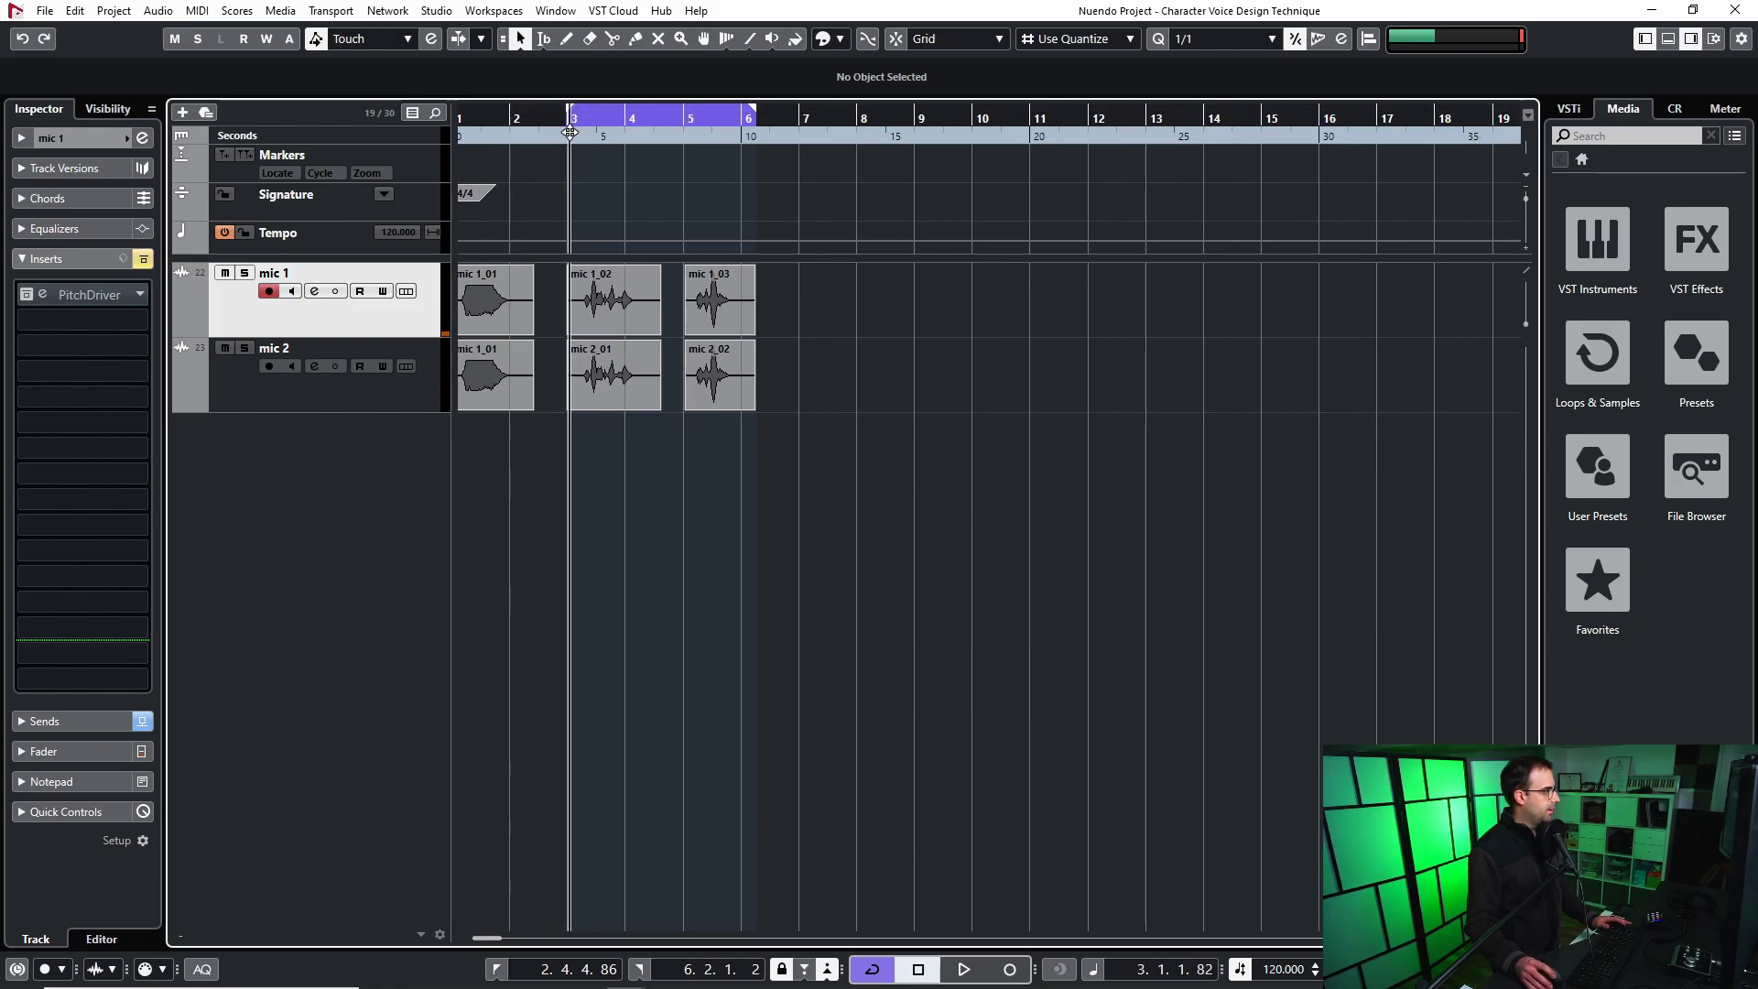
# Switch mic 1's inserts on and back to bypass, and briefly solo the mic 1 channel.
pyautogui.click(145, 259)
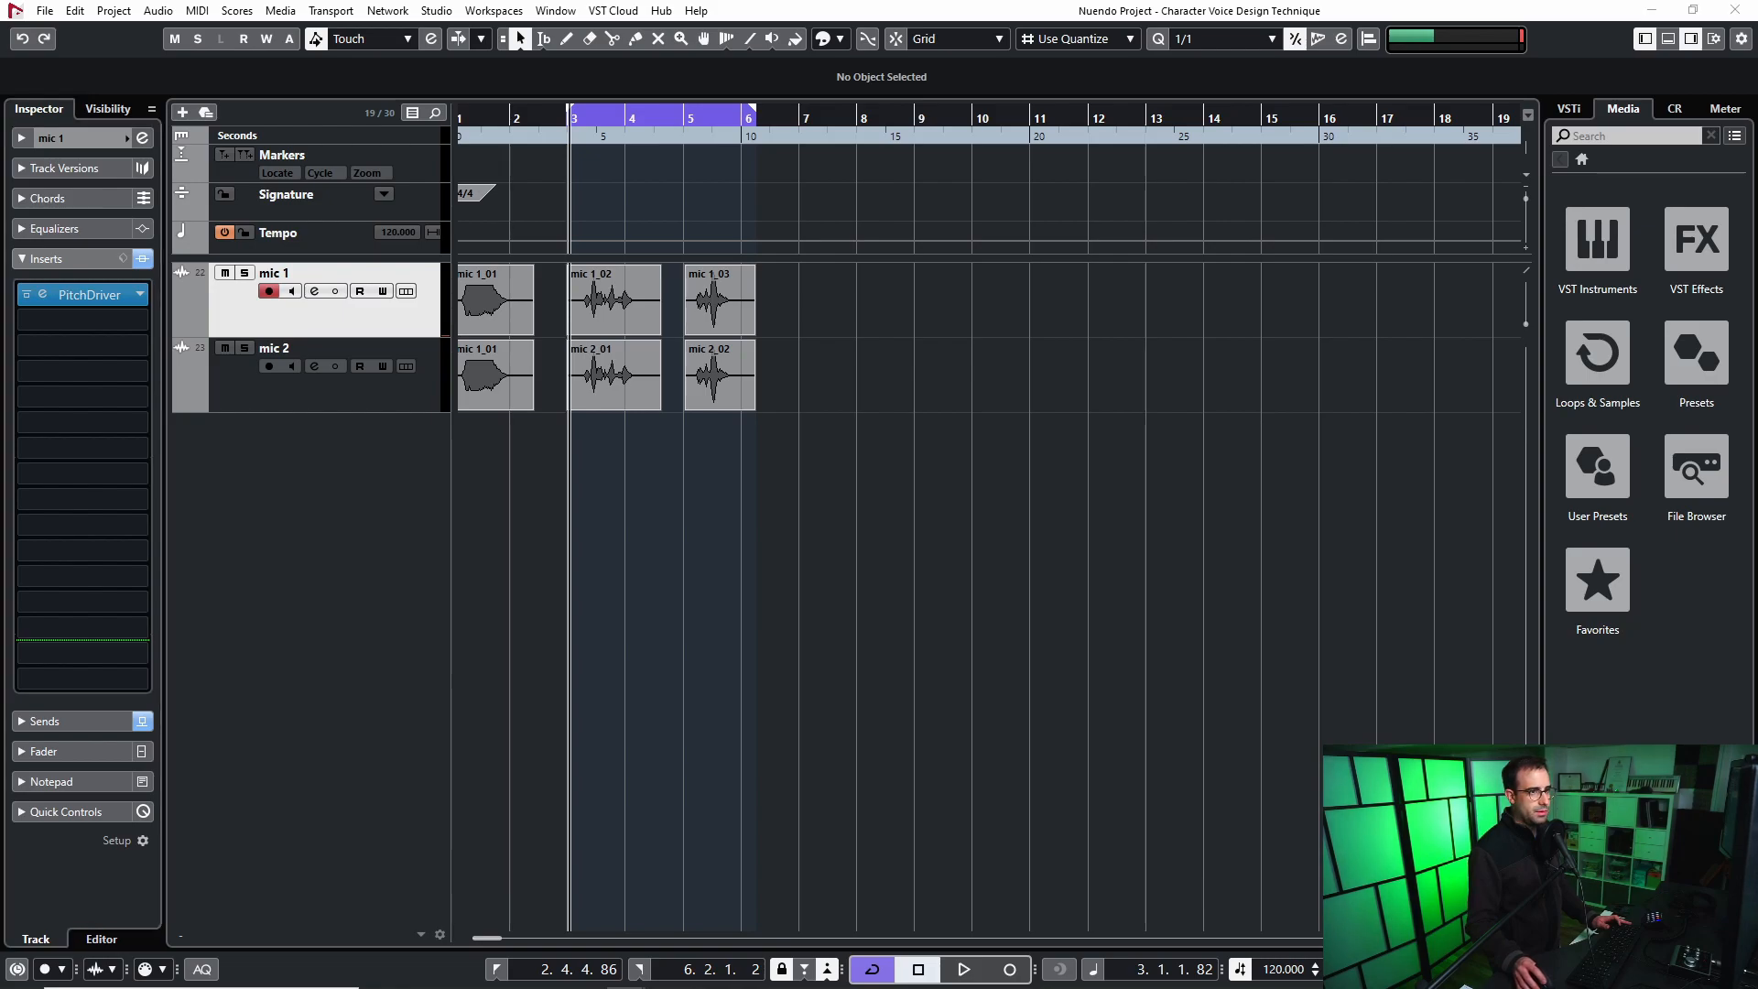
pyautogui.click(142, 259)
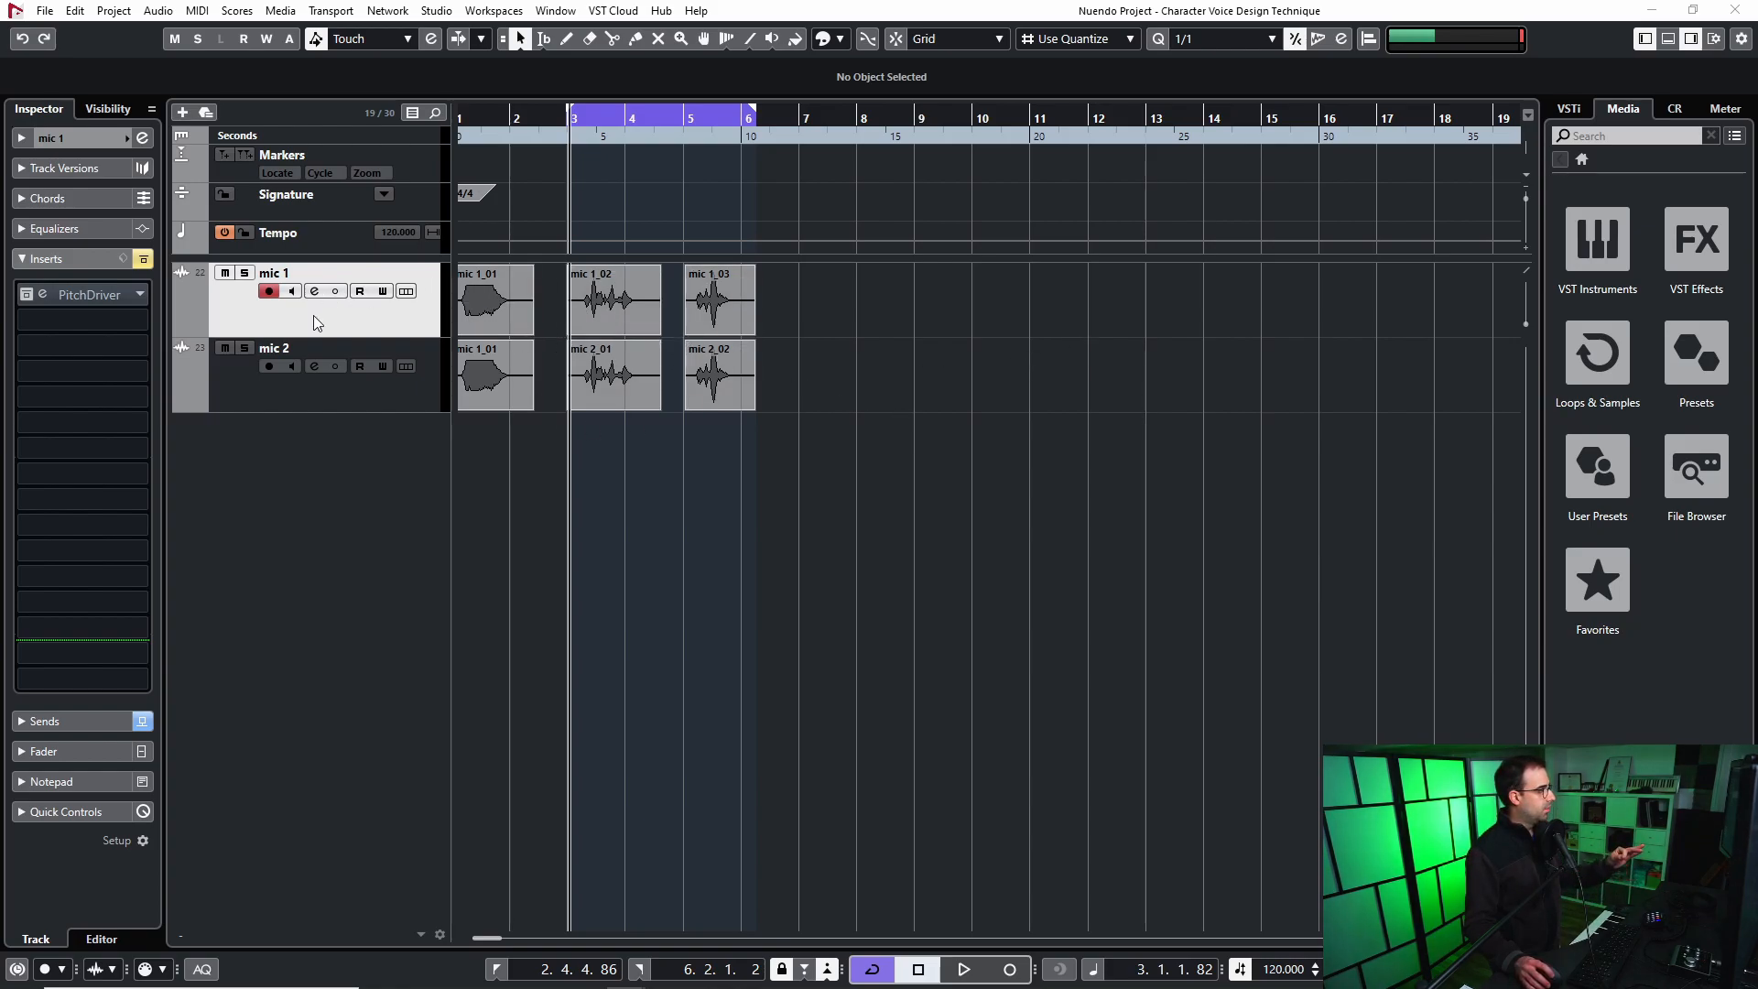
pyautogui.click(244, 273)
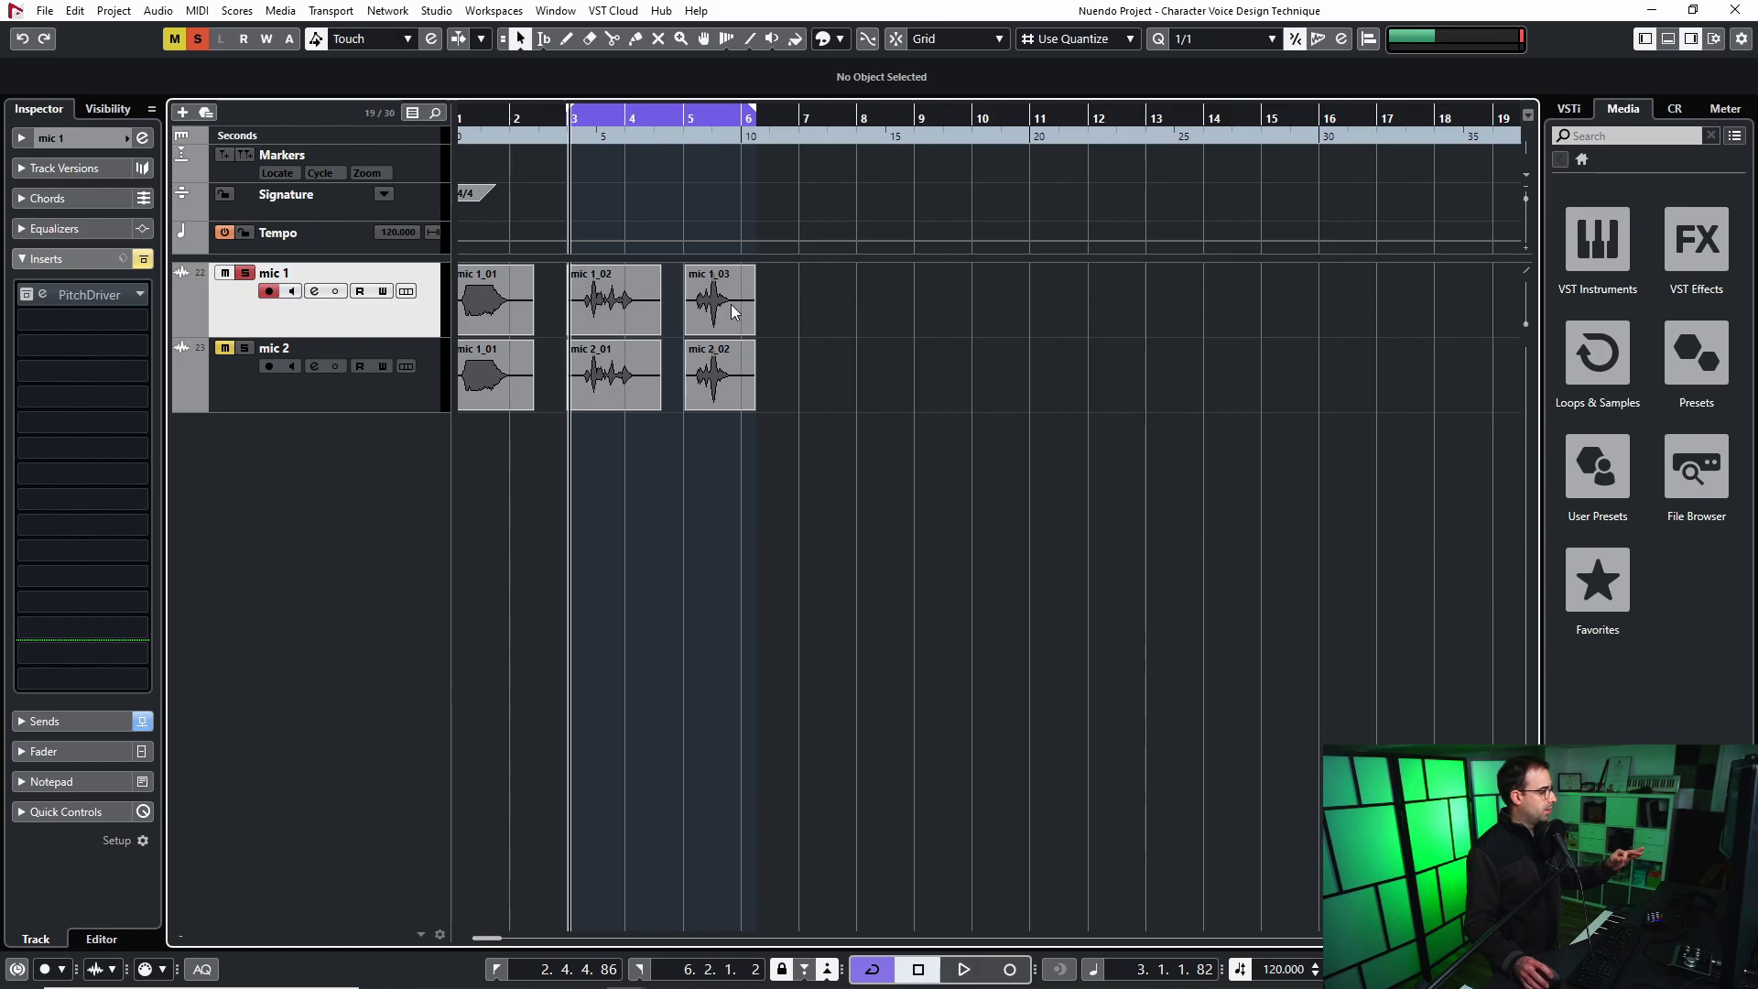
pyautogui.moveTo(1757, 119); pyautogui.dragTo(873, 0)
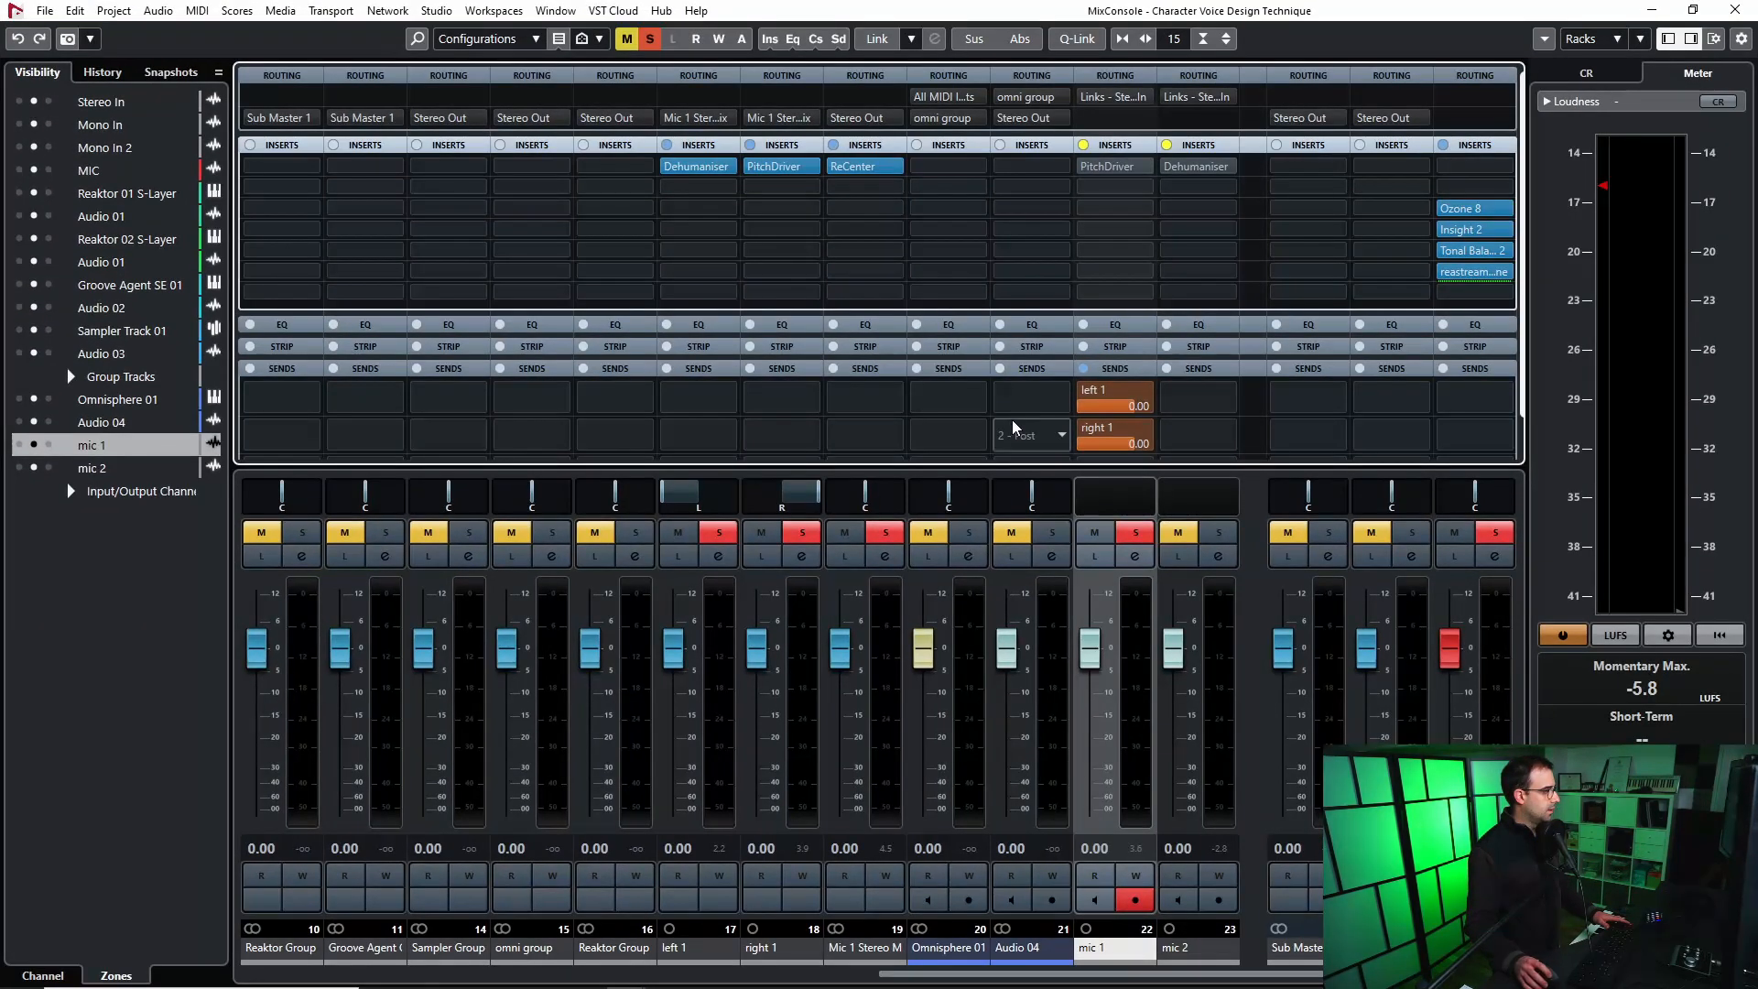
pyautogui.click(1137, 537)
# Enable Q-Link, select the mic 1 and mic 2 channels, and play both recordings with the MixConsole maximized.
pyautogui.hotkey('alt', 'shift')
pyautogui.hotkey('alt', 'shift')
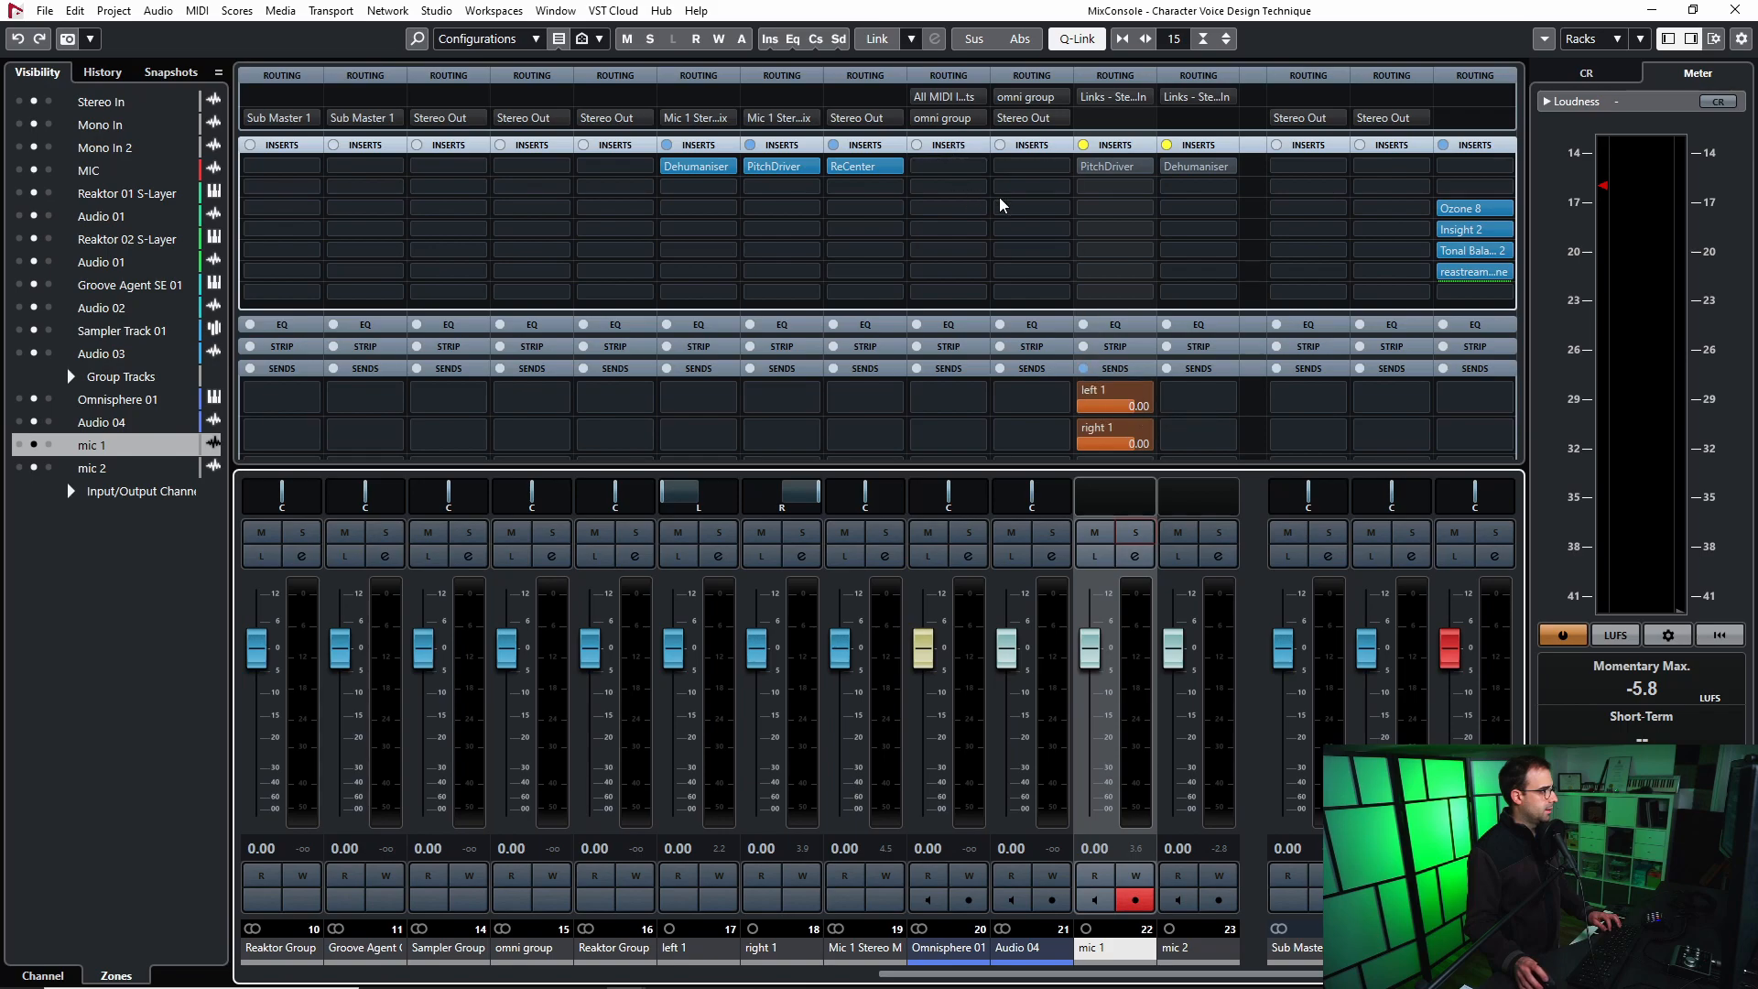
pyautogui.doubleClick(1029, 10)
pyautogui.moveTo(959, 30); pyautogui.dragTo(1211, 131)
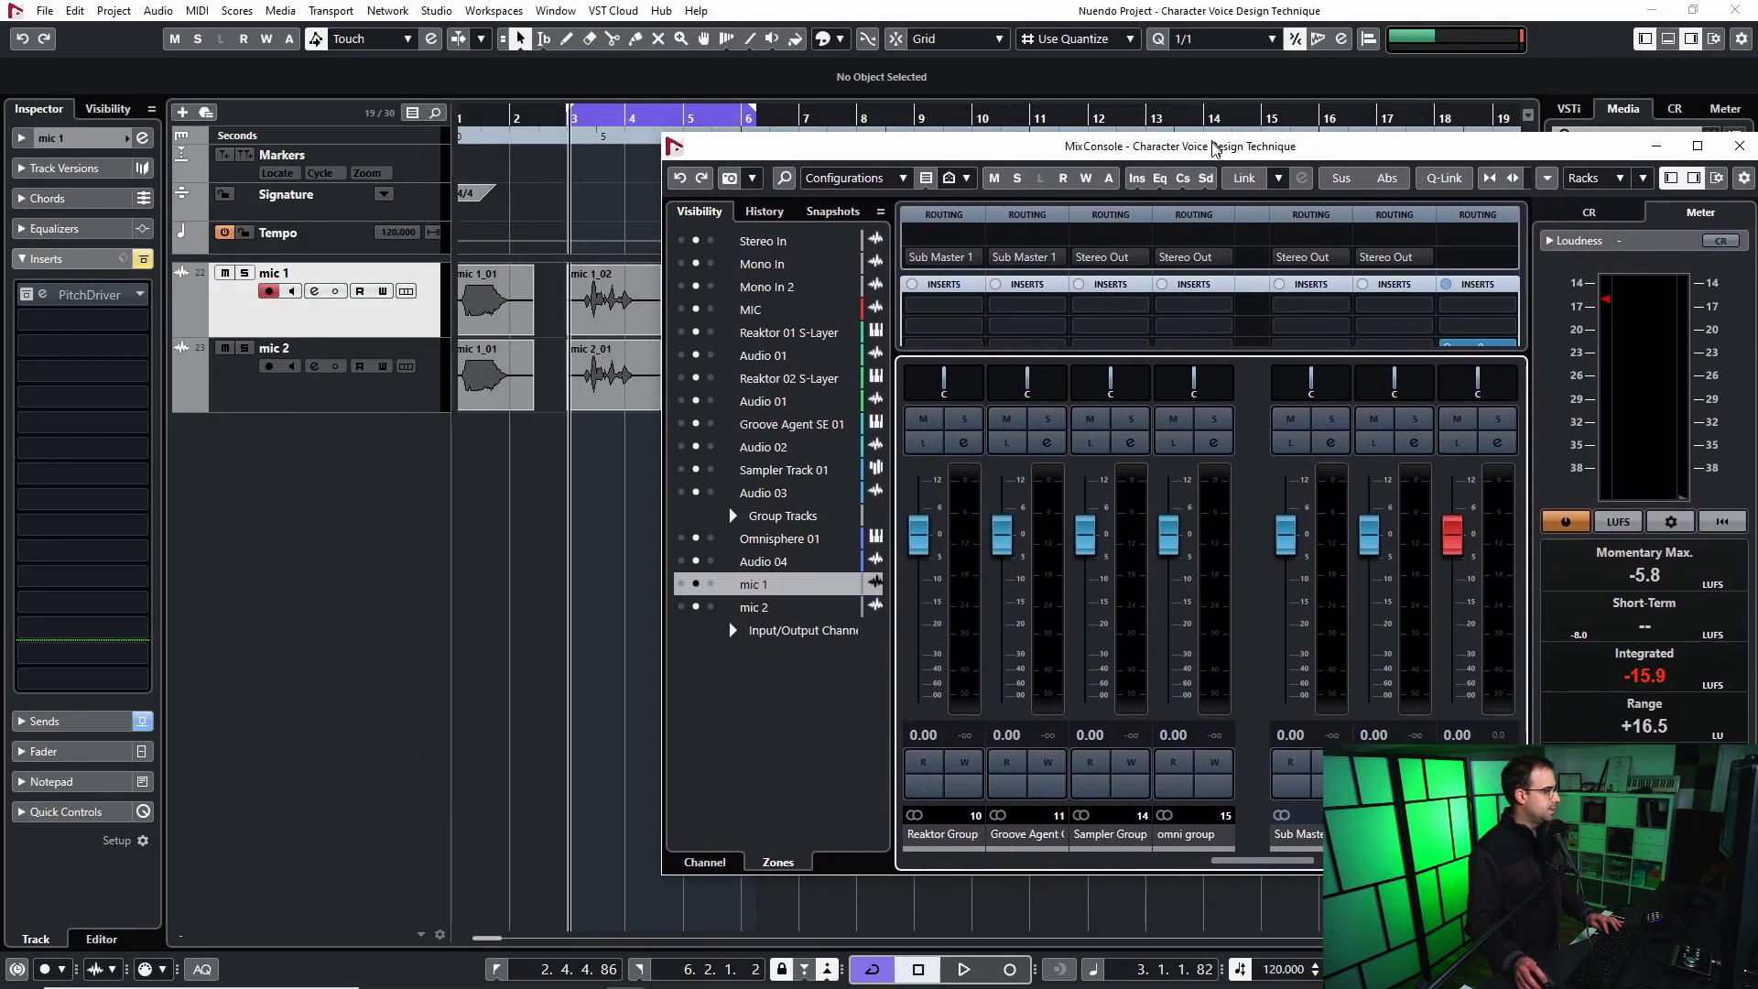
pyautogui.press('space')
pyautogui.moveTo(1726, 140); pyautogui.dragTo(1550, 149)
pyautogui.click(1516, 130)
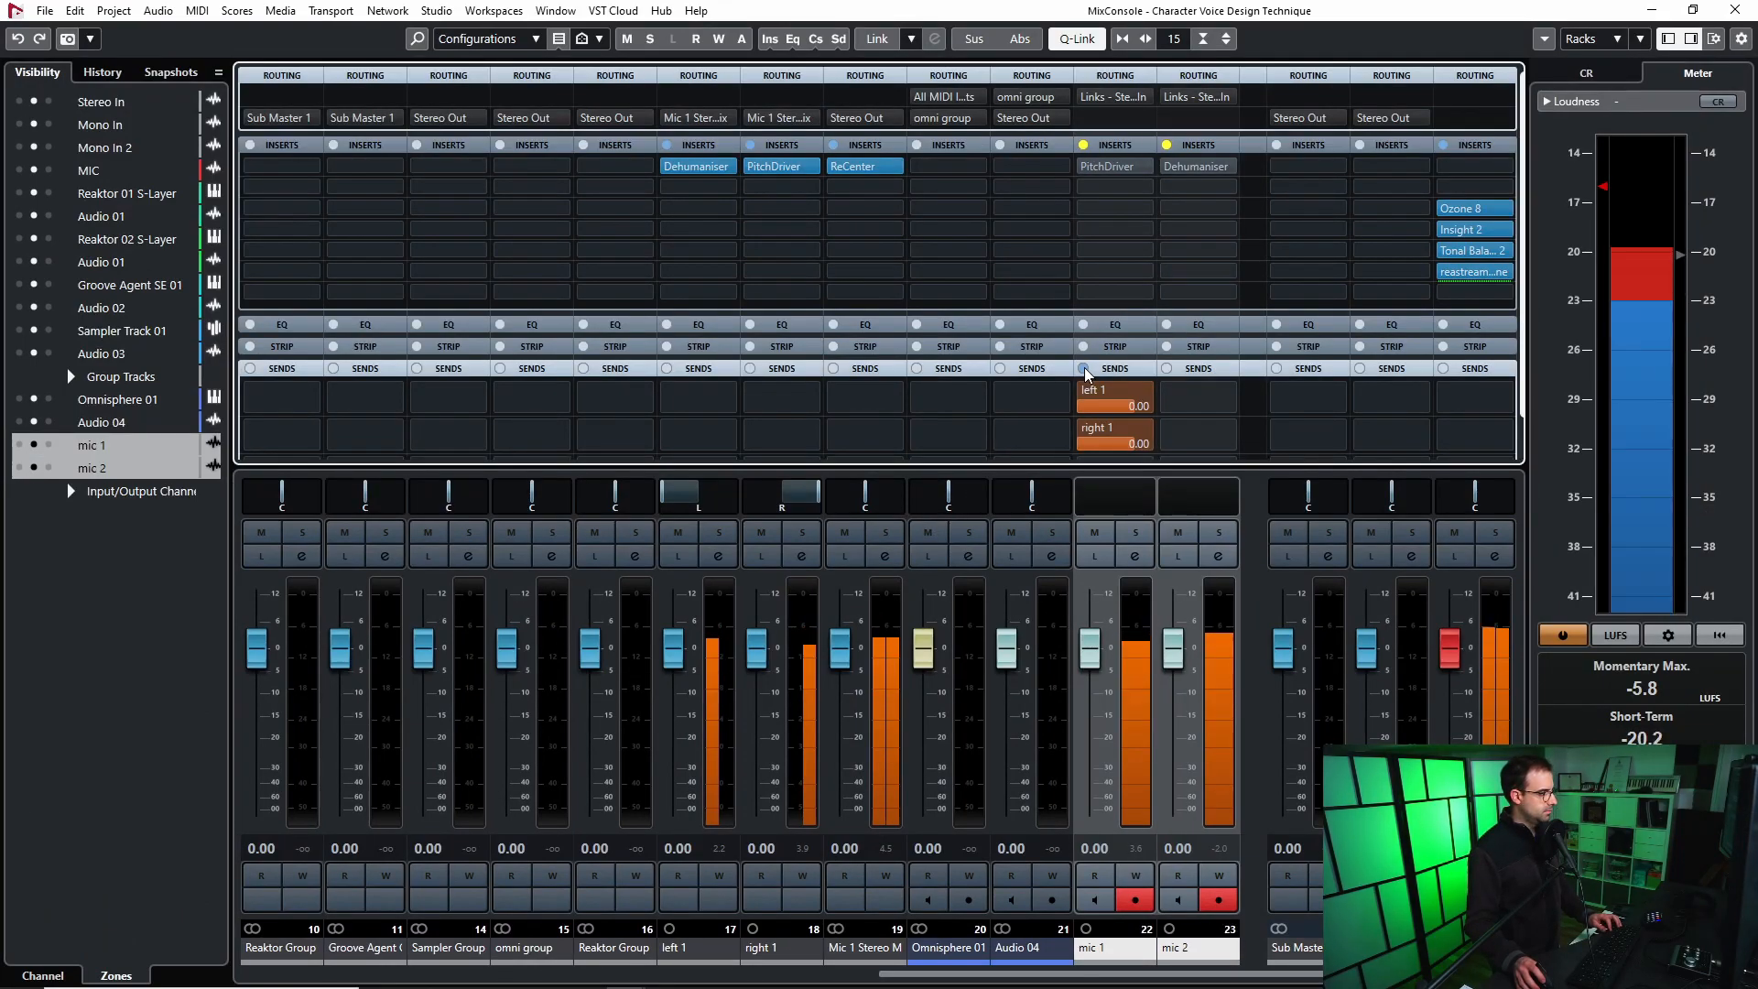
# Route mic 1 and mic 2 to Stereo Out with inserts active and sends bypassed, and switch both back to No Bus.
pyautogui.click(1085, 368)
pyautogui.click(1084, 145)
pyautogui.click(1115, 118)
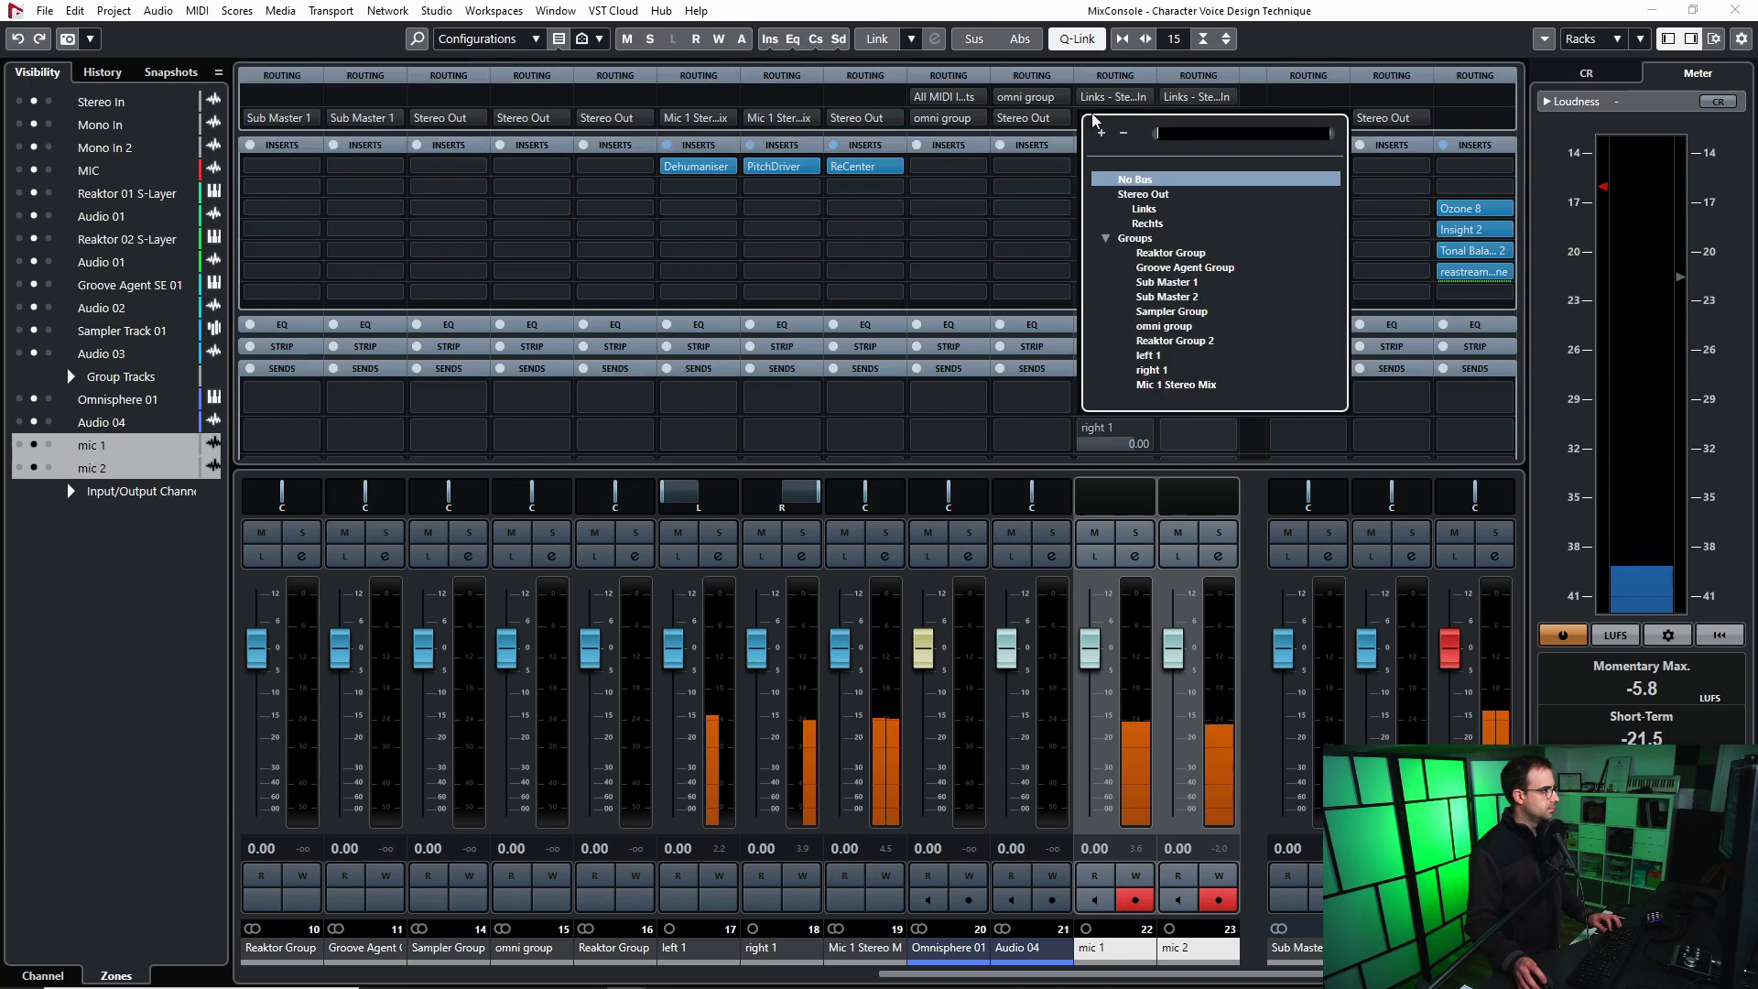
pyautogui.click(1127, 184)
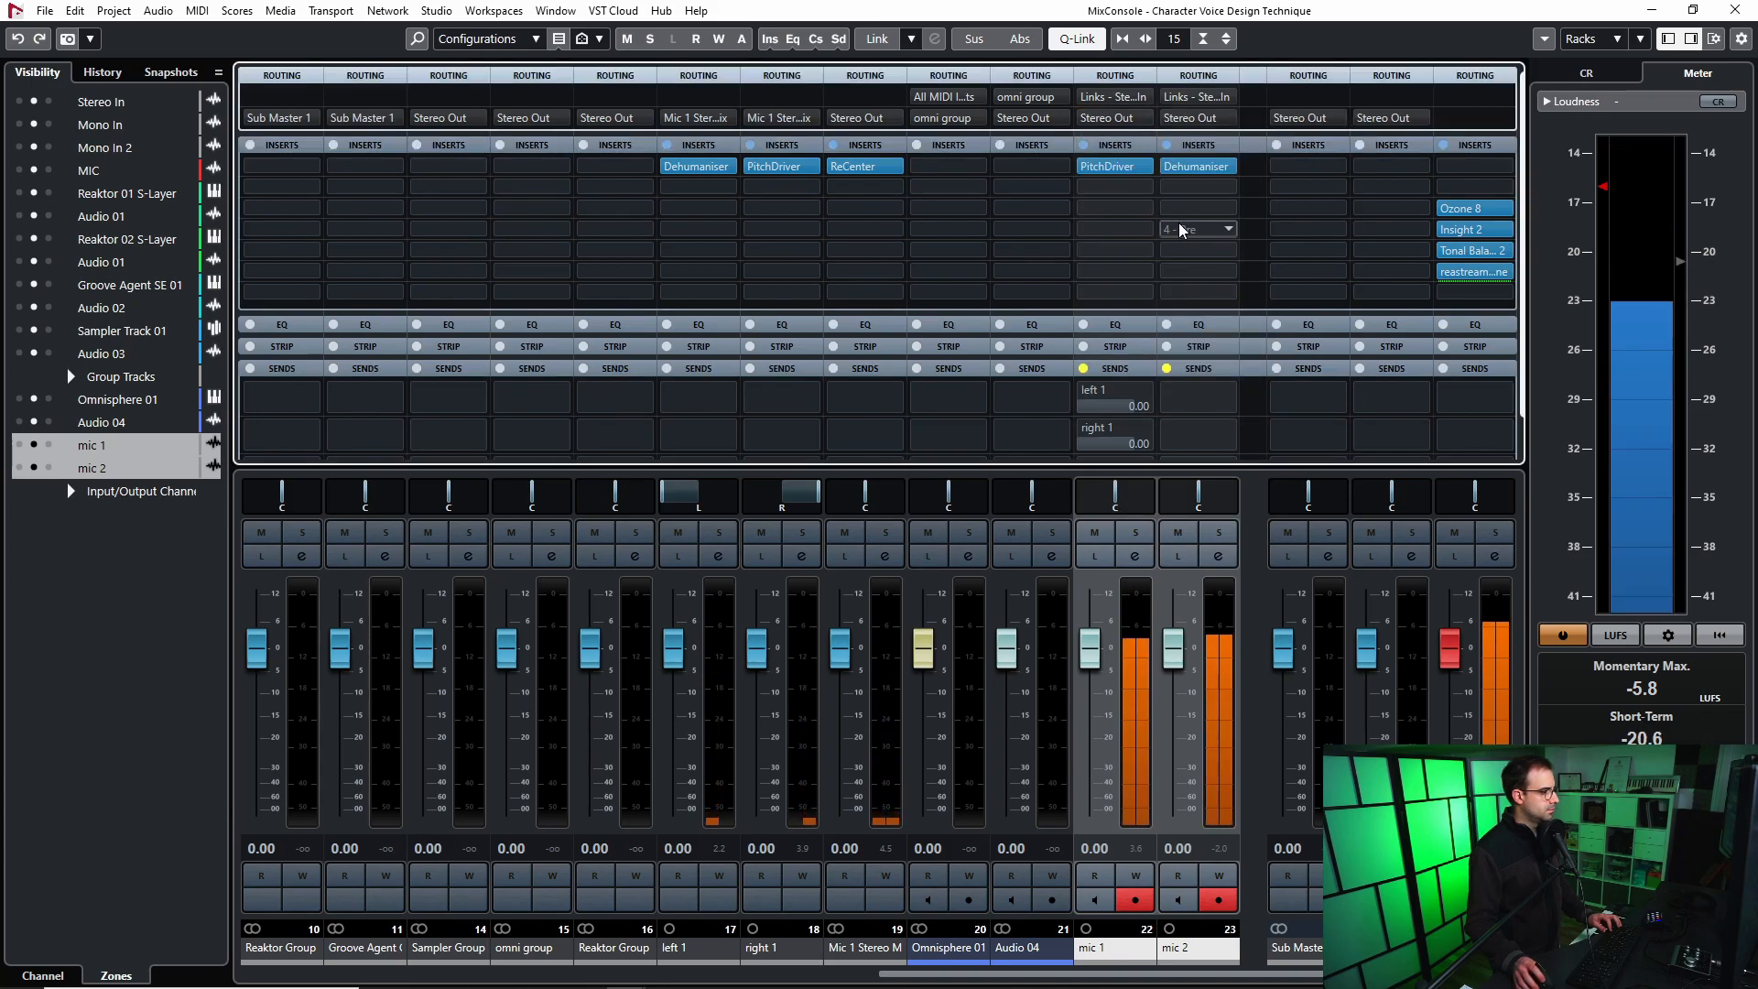
pyautogui.click(1092, 121)
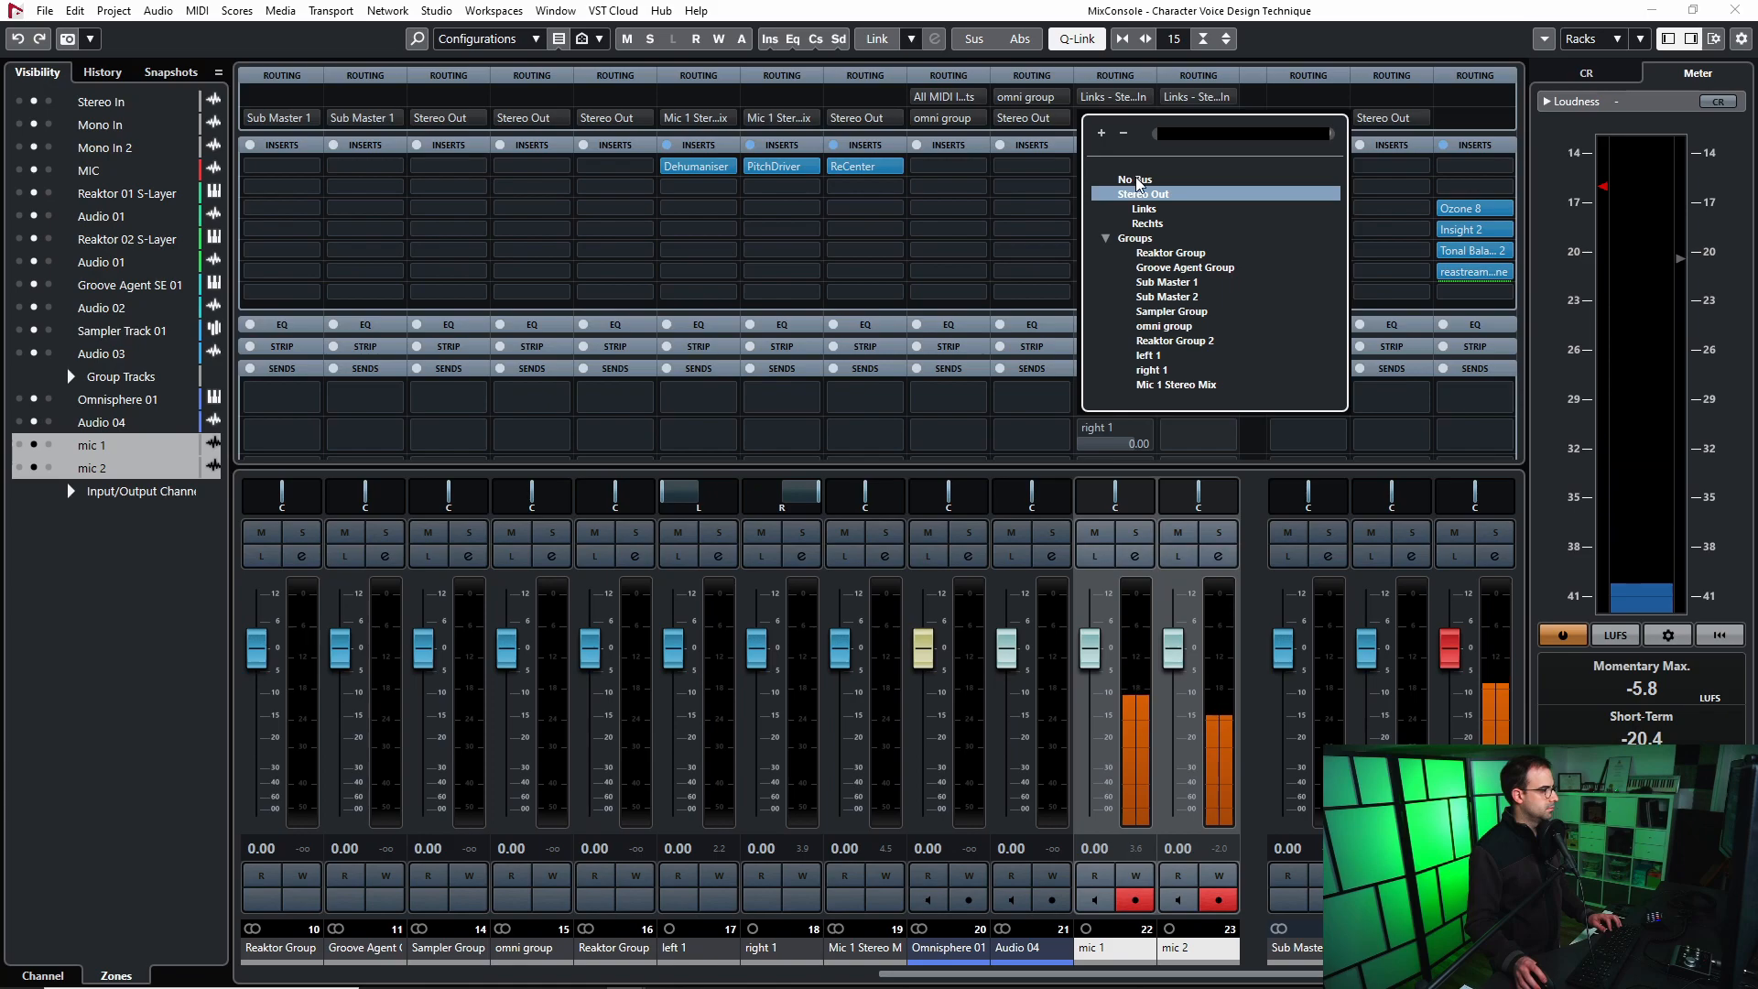
pyautogui.click(1136, 180)
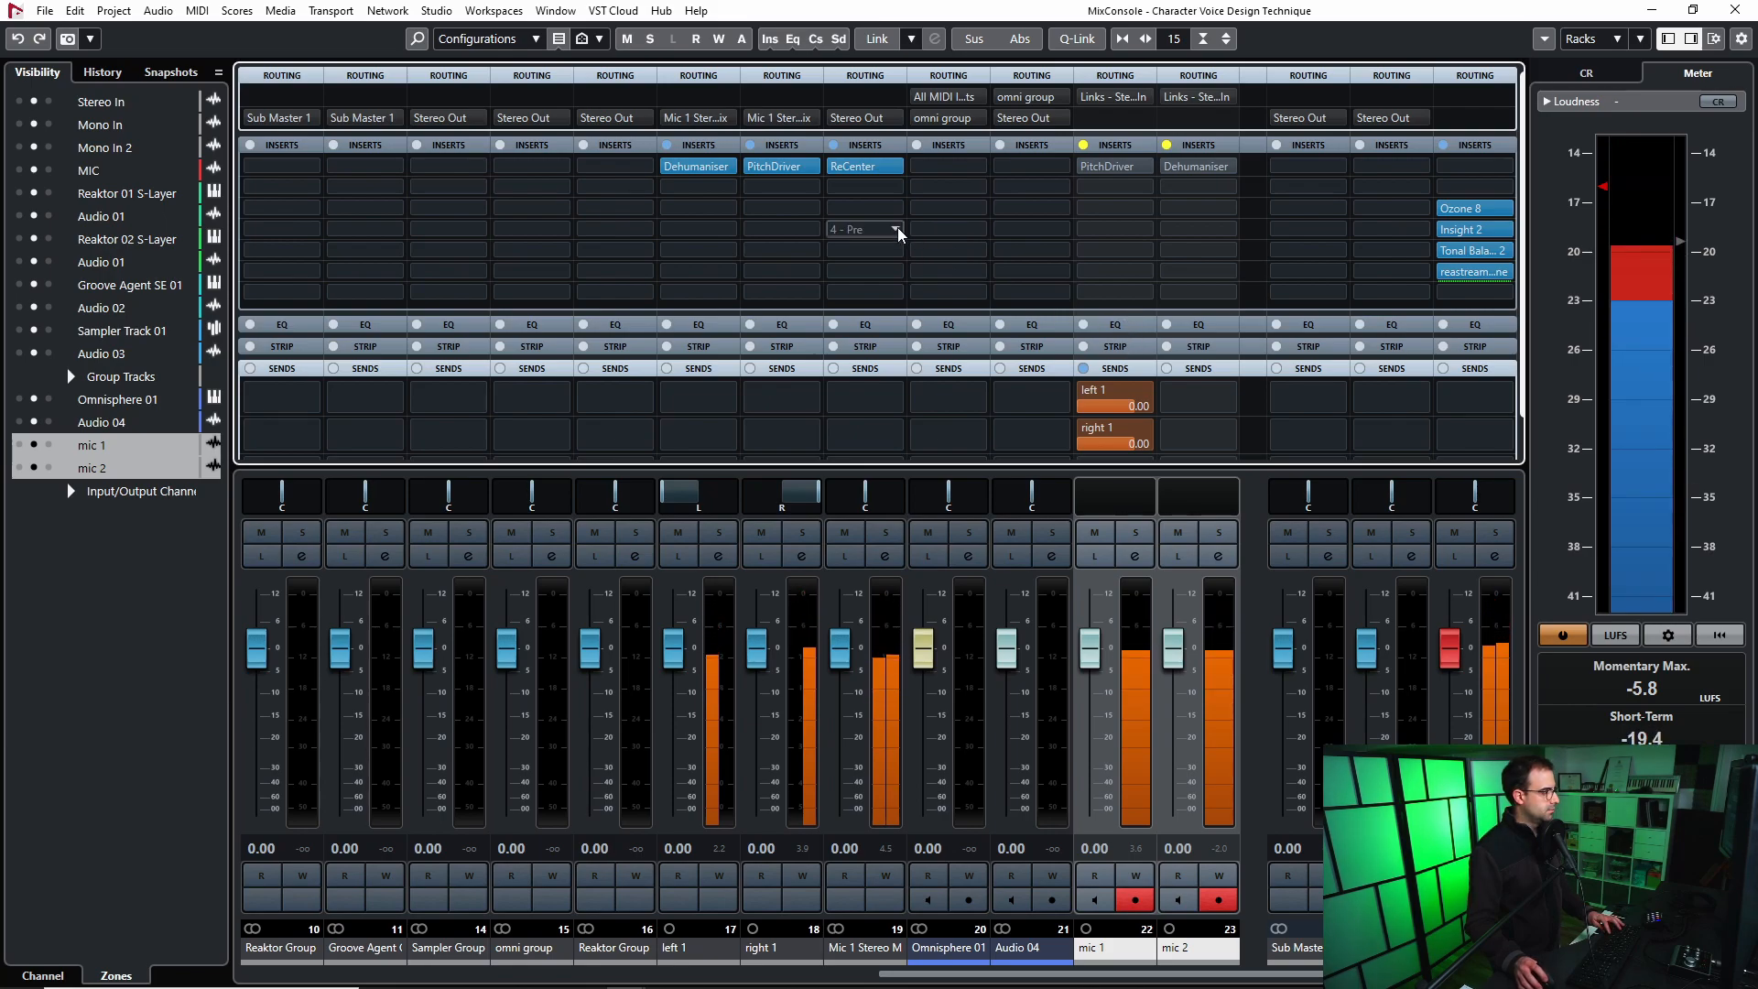
# Open ReCenter on the Mic 1 Stereo Mix channel, uncover the project window and place the cursor at bar 3.
pyautogui.click(855, 171)
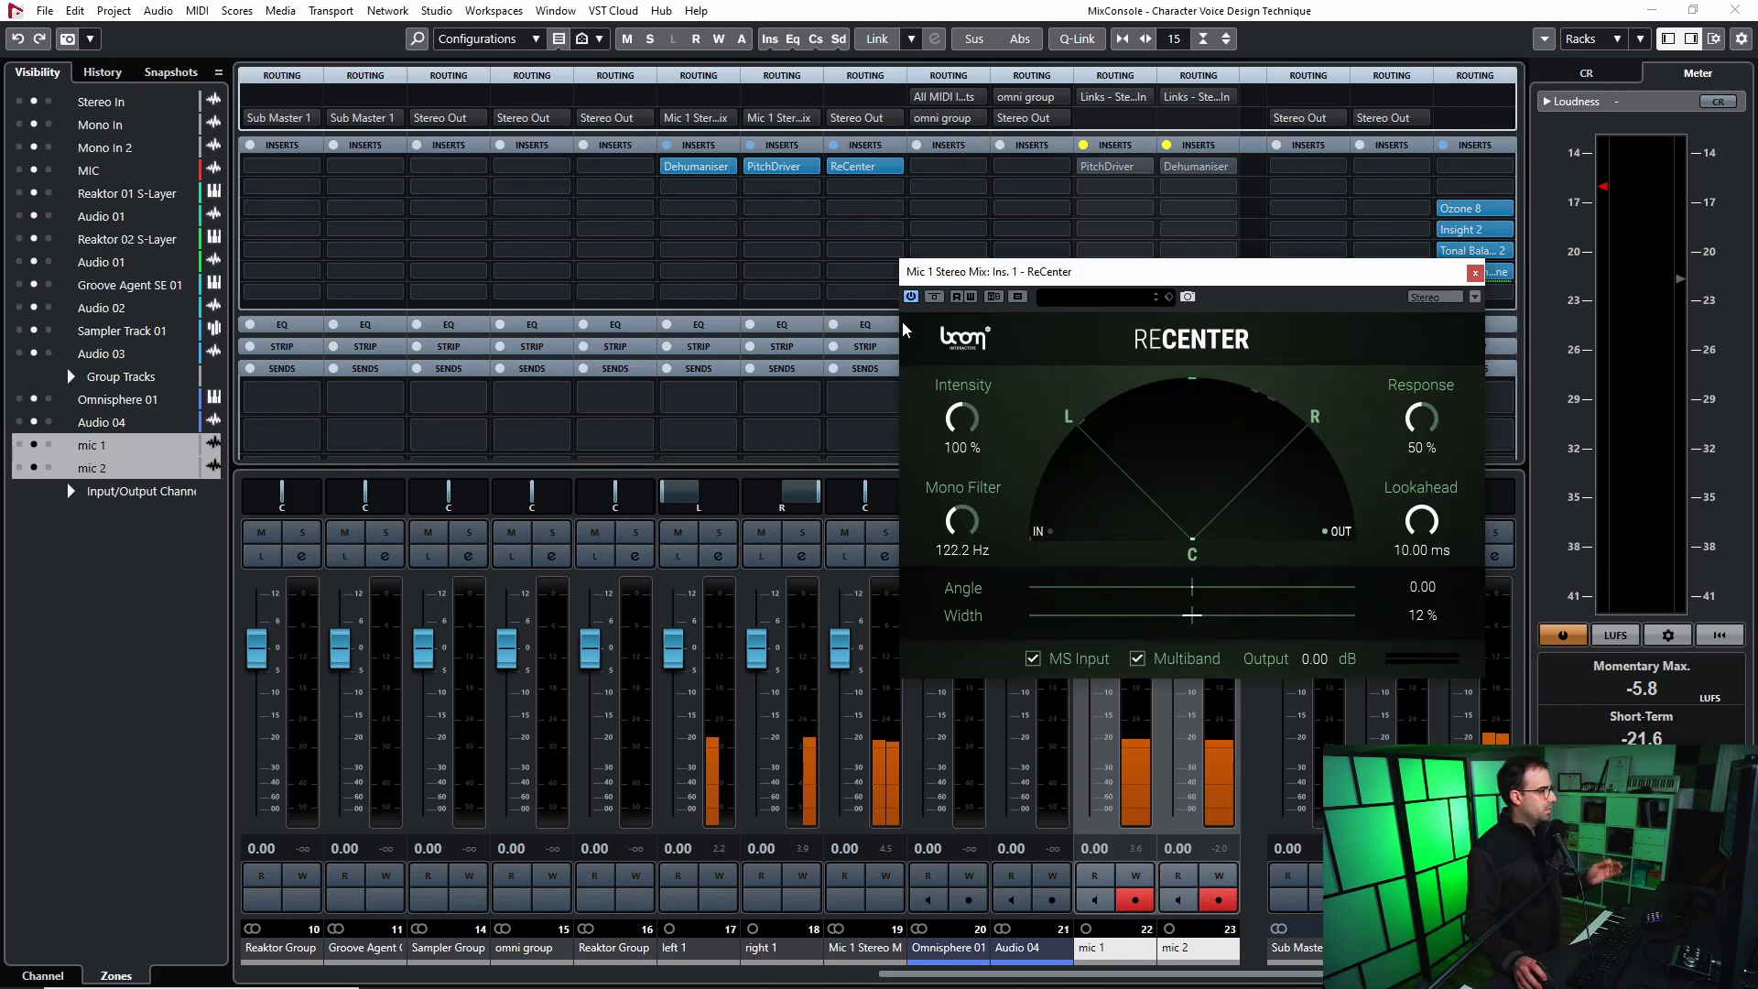
pyautogui.moveTo(1102, 280); pyautogui.dragTo(1005, 247)
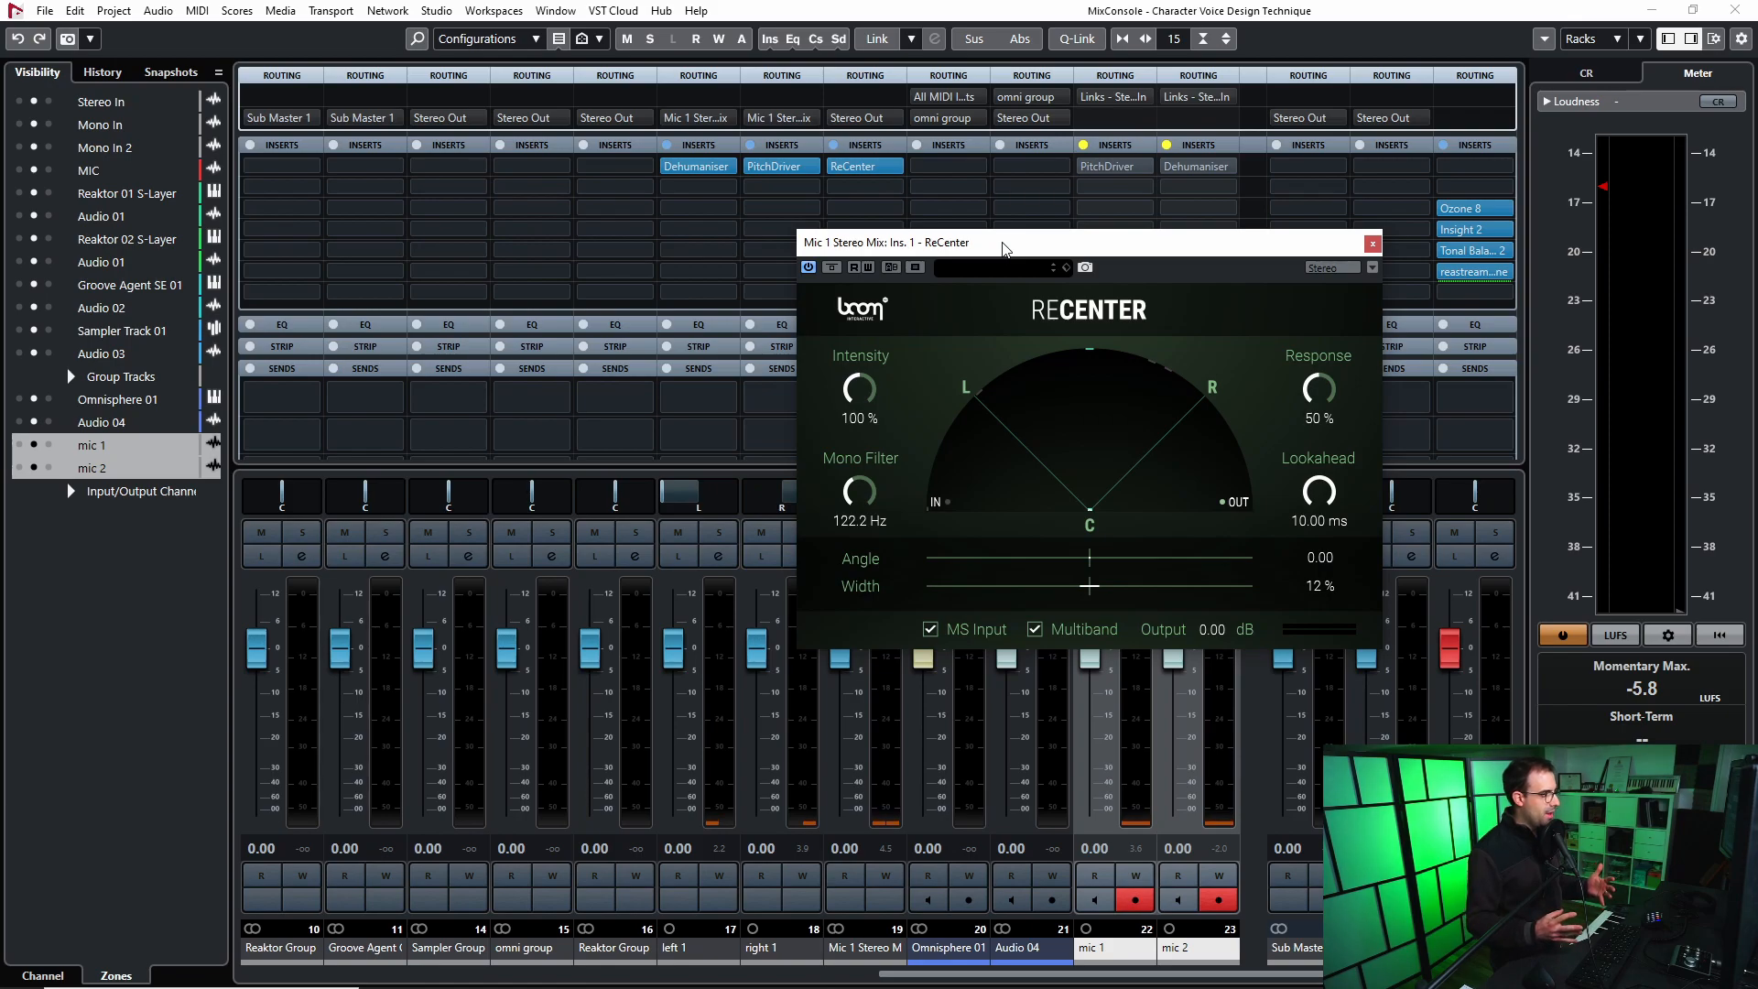
pyautogui.moveTo(1002, 247); pyautogui.dragTo(1043, 248)
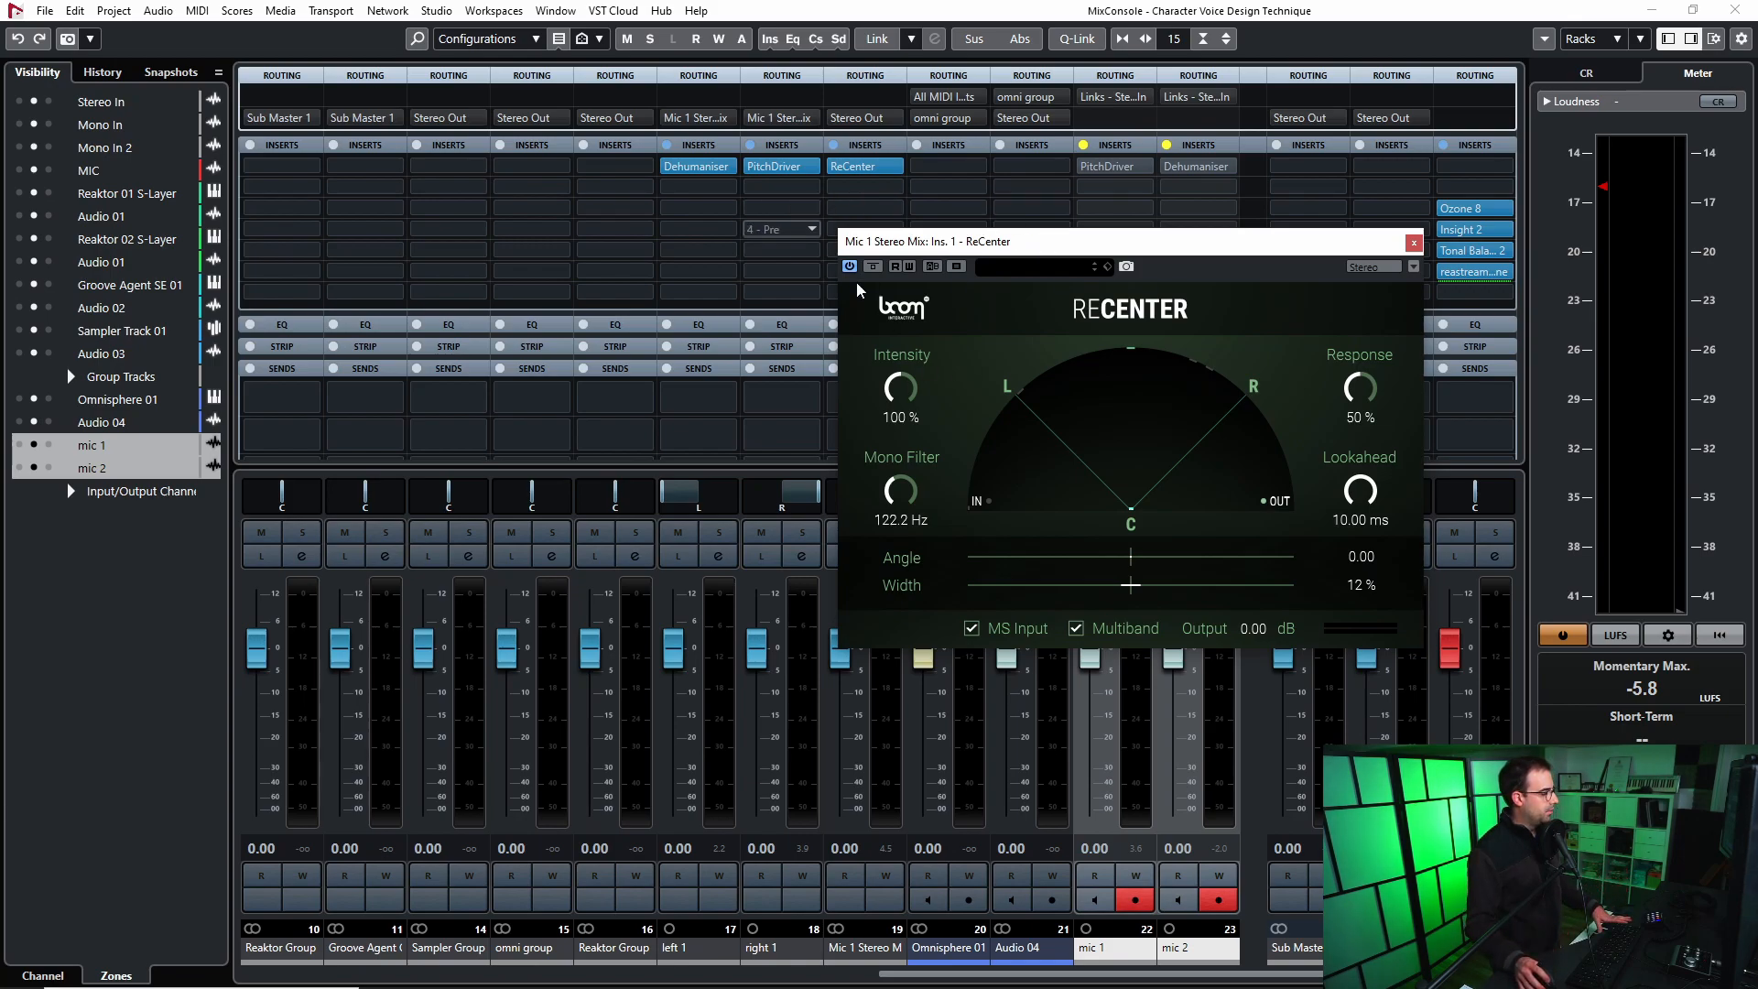
pyautogui.moveTo(1045, 248); pyautogui.dragTo(1181, 179)
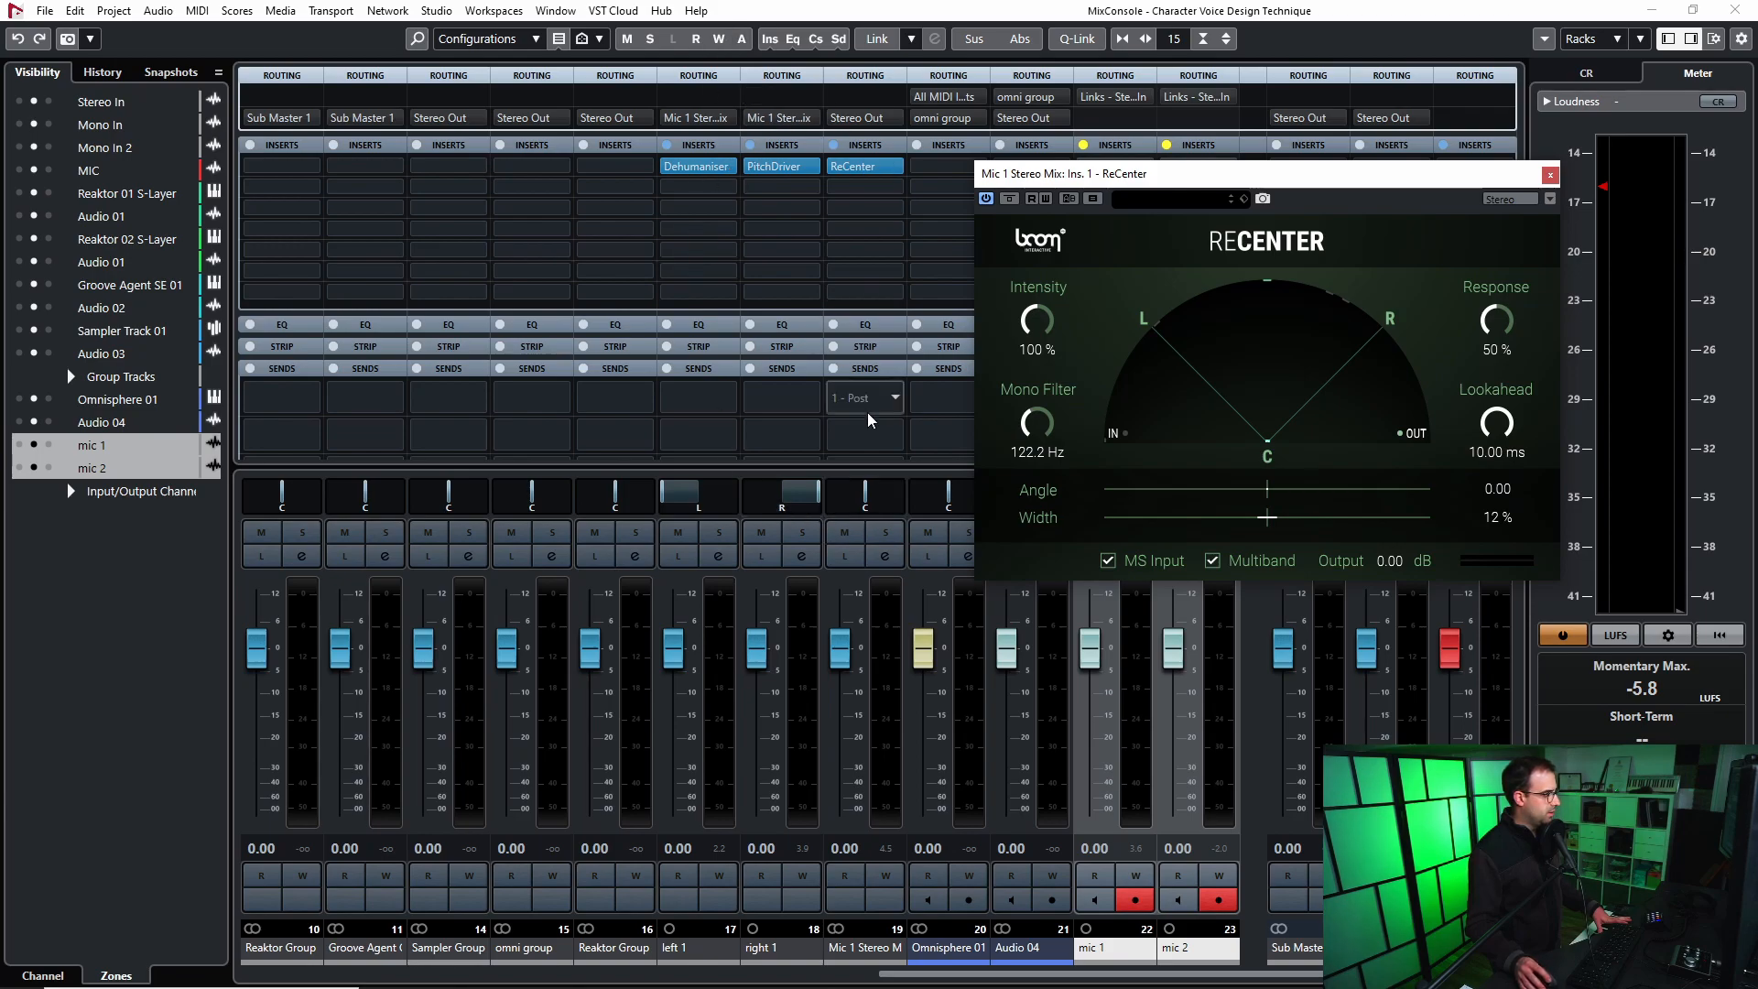
pyautogui.moveTo(1256, 180); pyautogui.dragTo(1128, 286)
pyautogui.click(1696, 7)
pyautogui.click(566, 121)
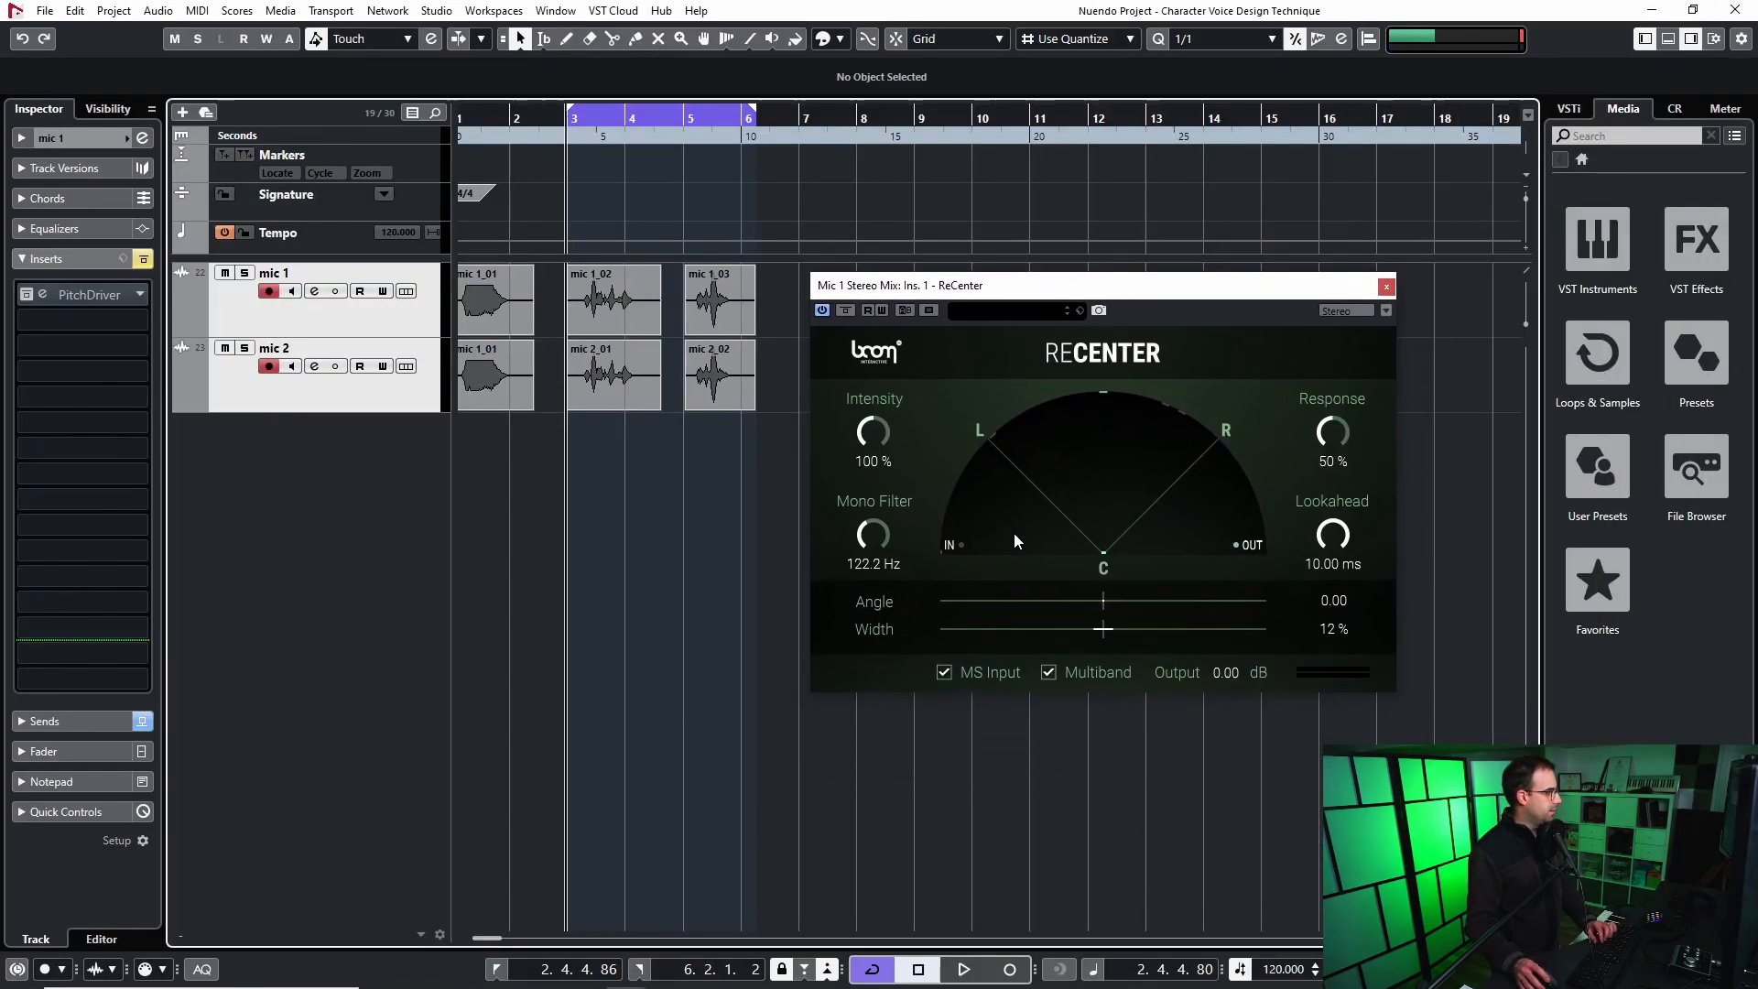
# Reset ReCenter's Width to 100 %, turn Mono Filter, MS Input and Multiband off, and play the cycle from bar 3.
pyautogui.doubleClick(1104, 629)
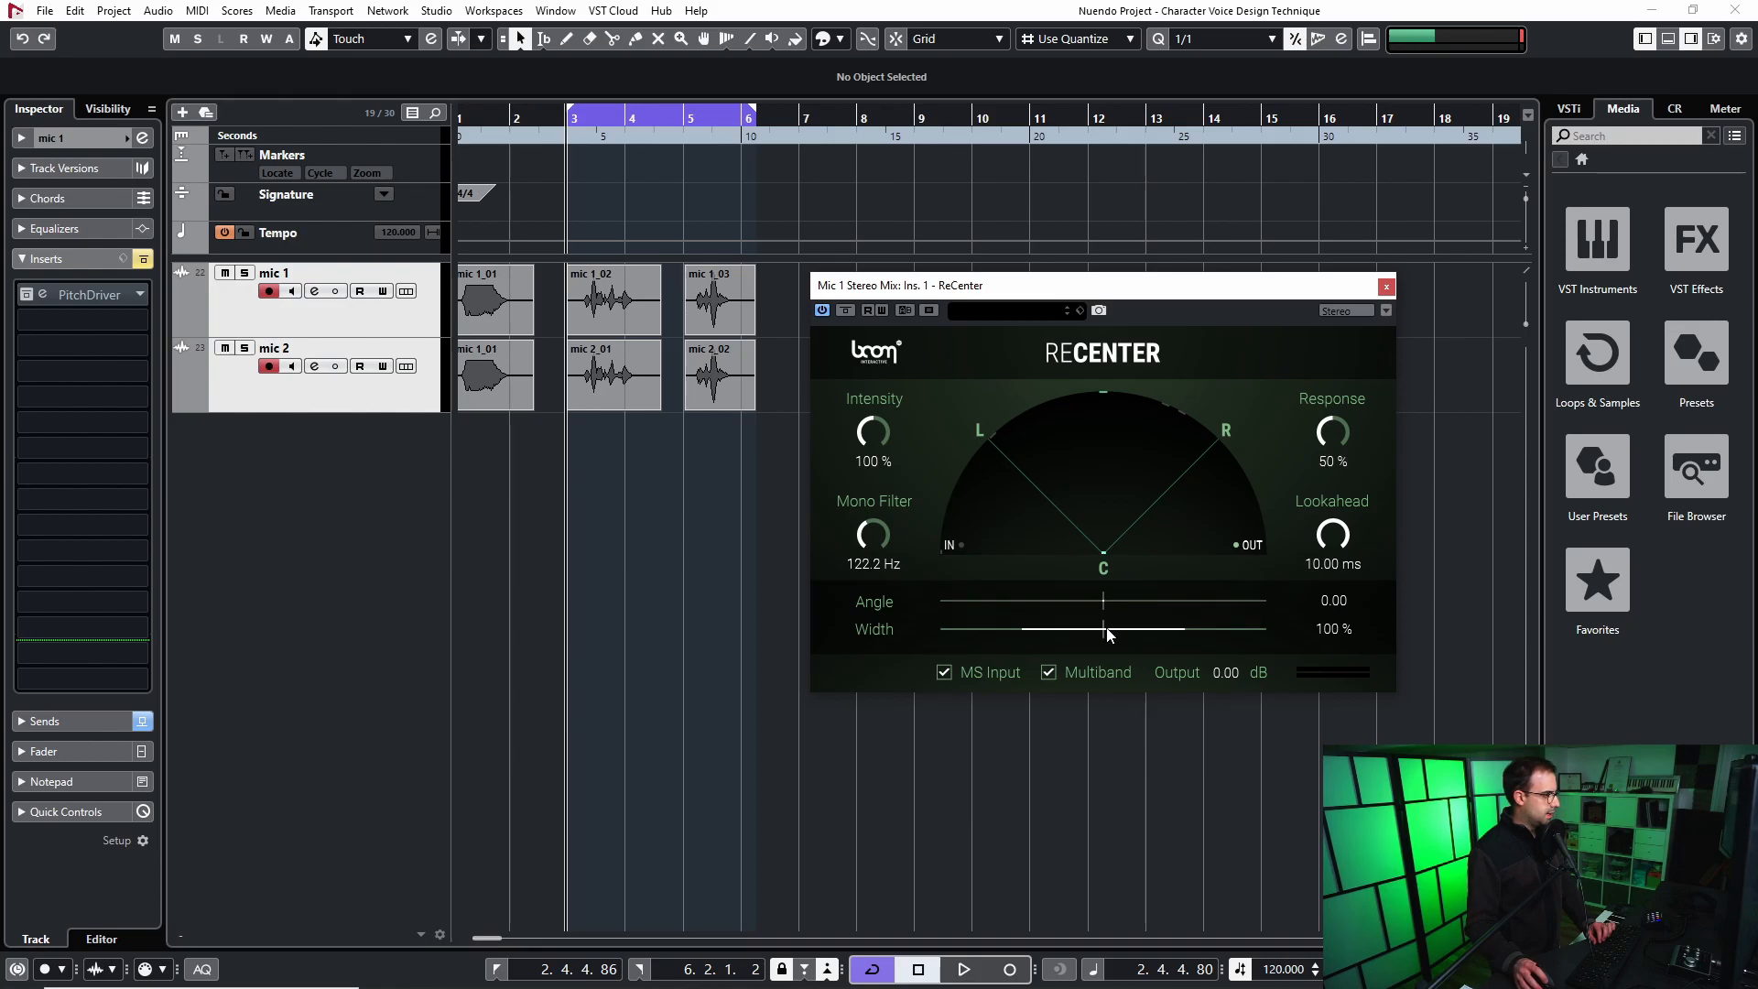
pyautogui.press('space')
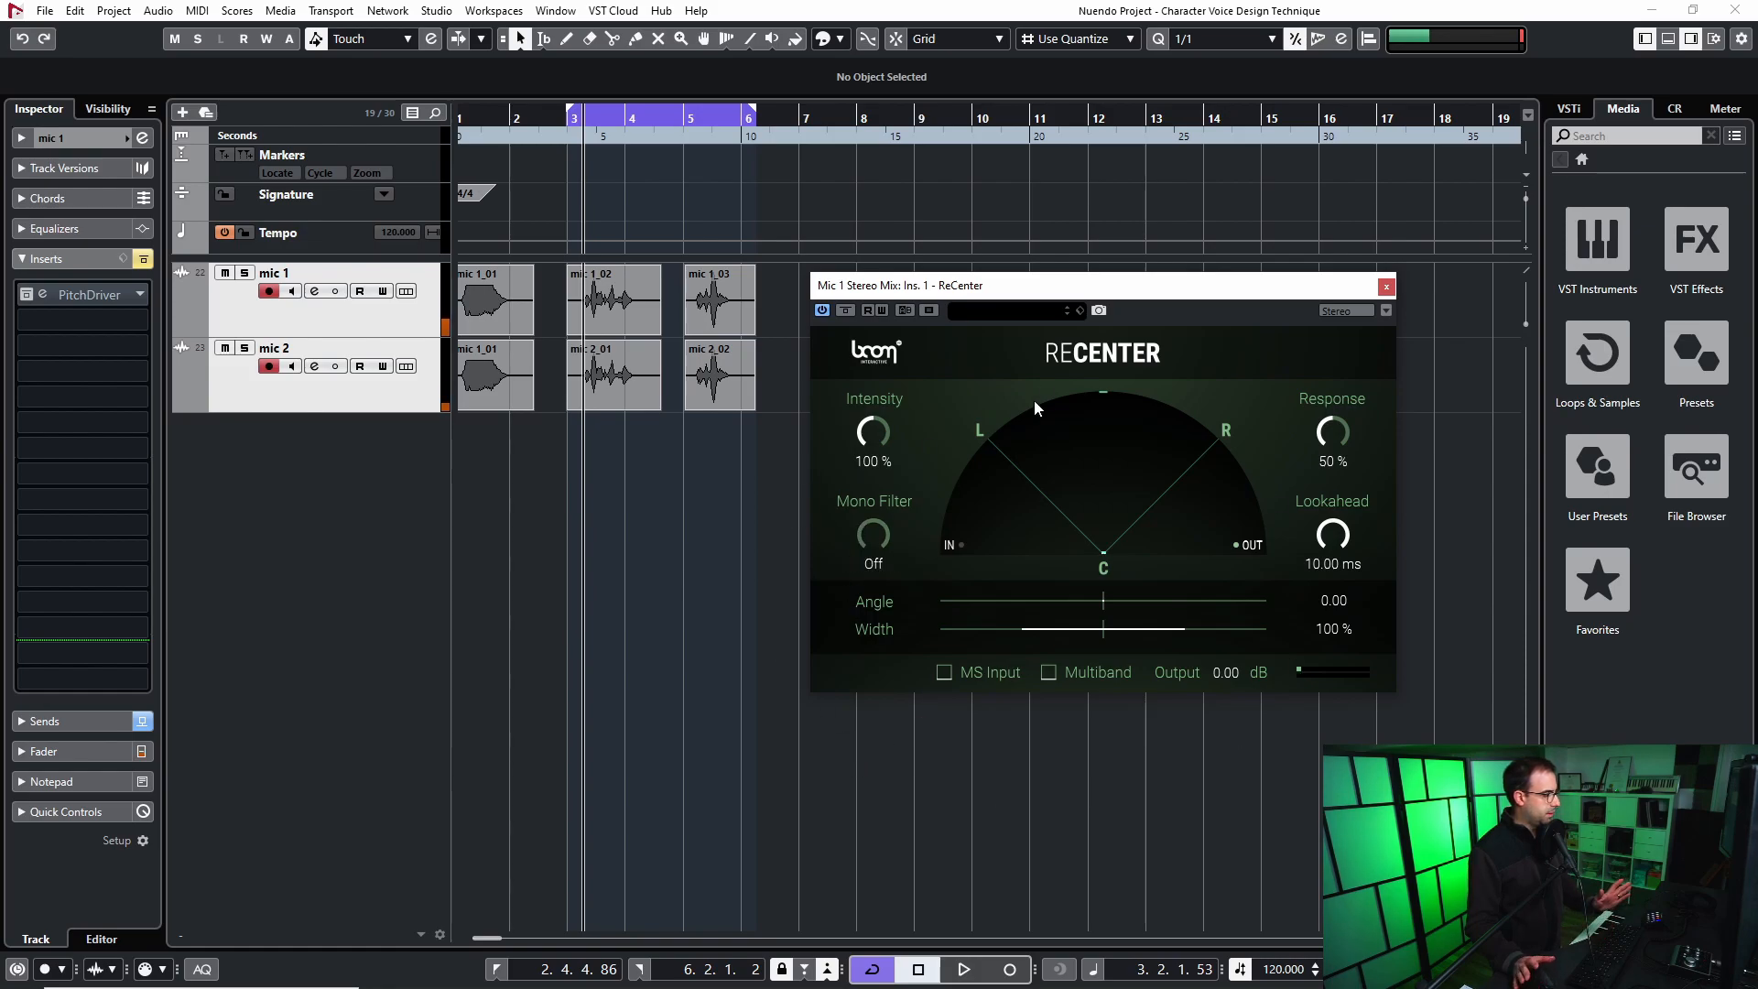
pyautogui.press('space')
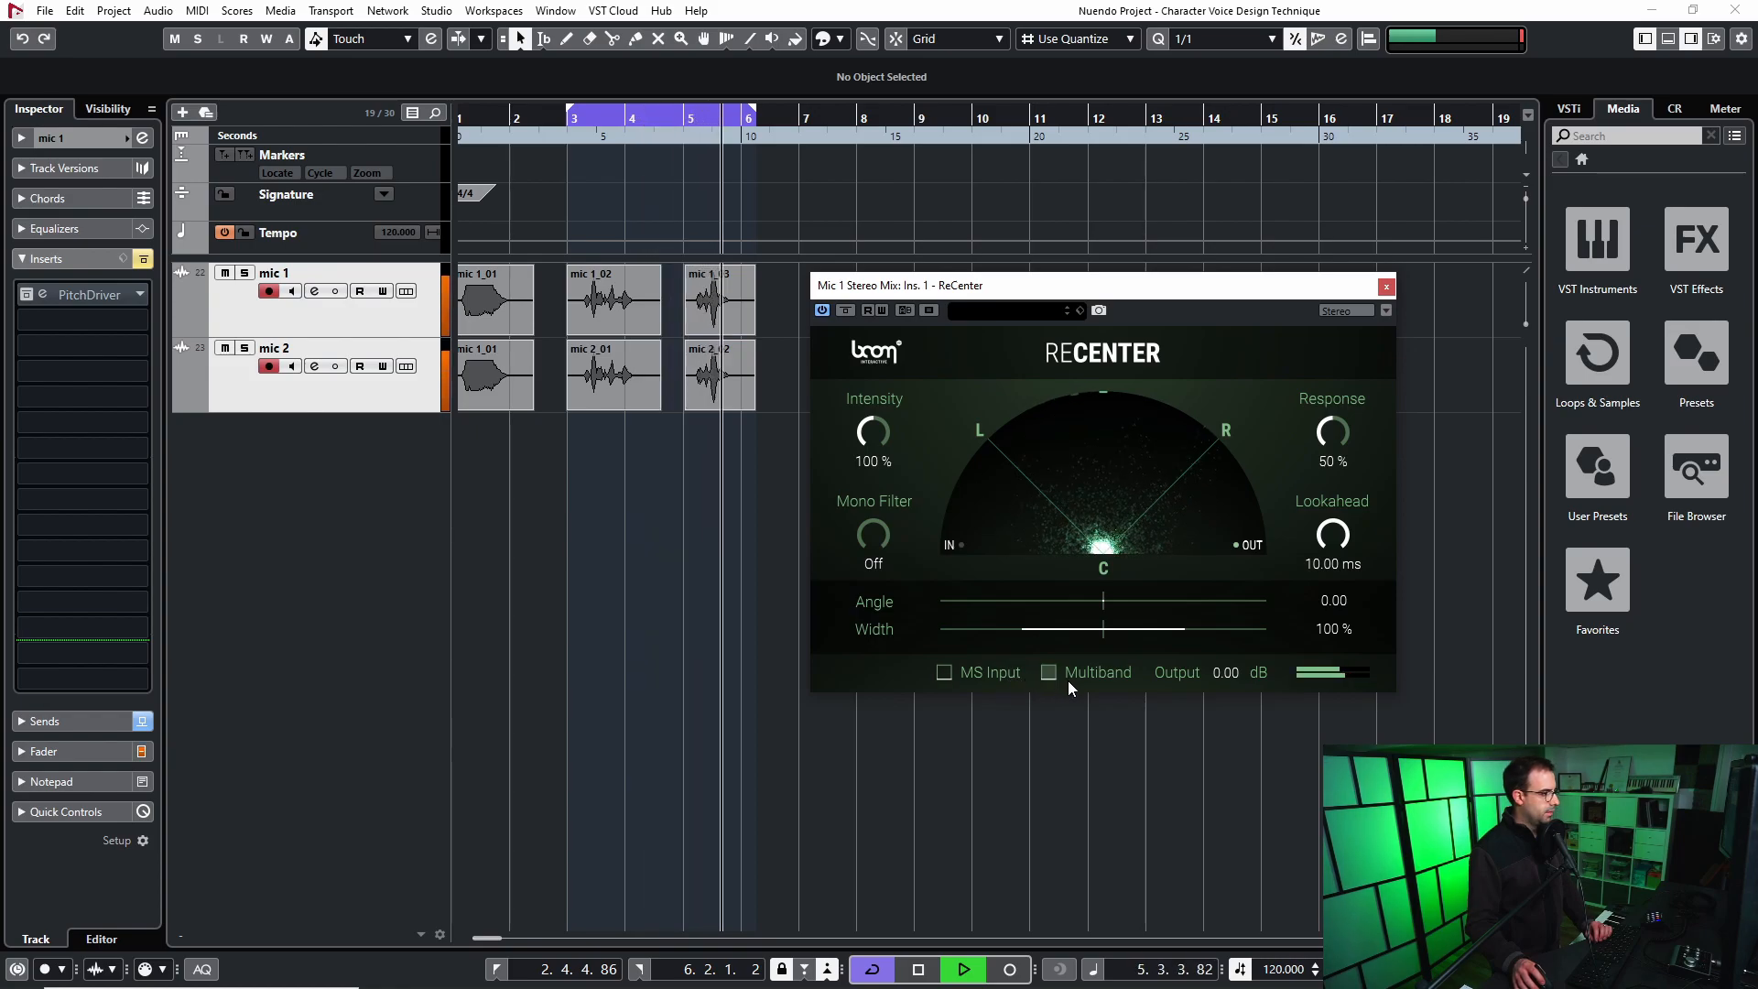
pyautogui.press('space')
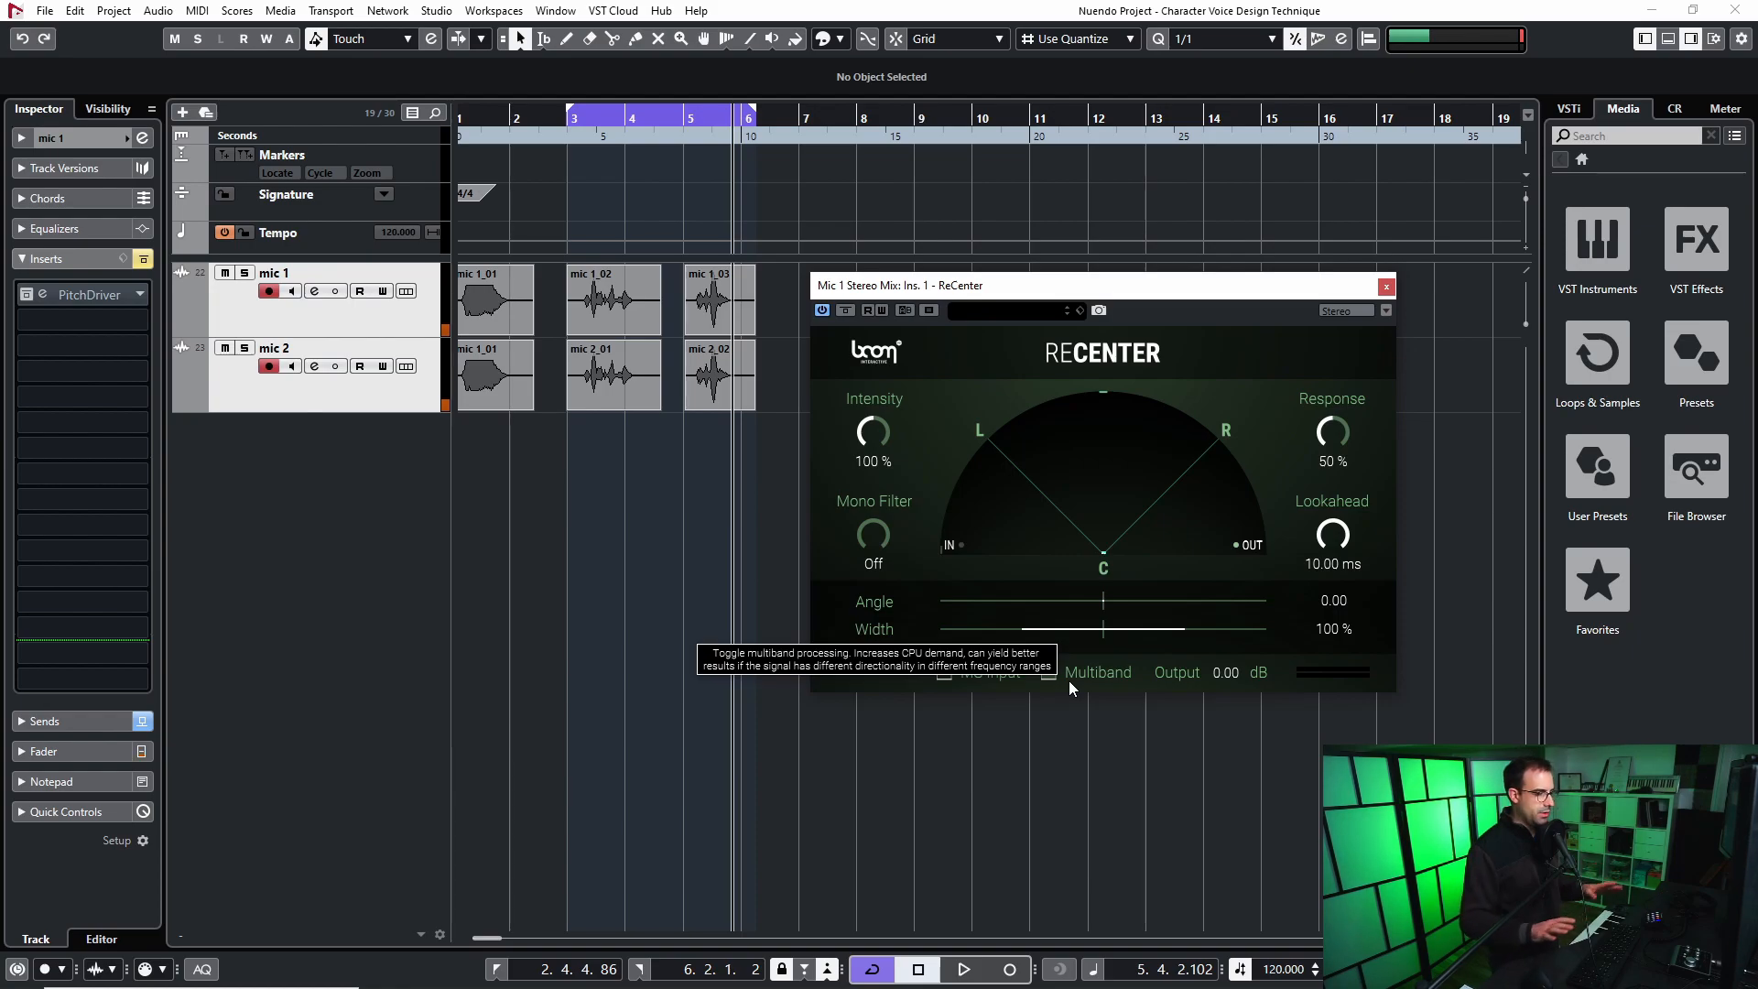
# Enable ReCenter's Multiband processing and set the Mono Filter to 99.07 Hz during playback.
pyautogui.click(1048, 673)
pyautogui.press('space')
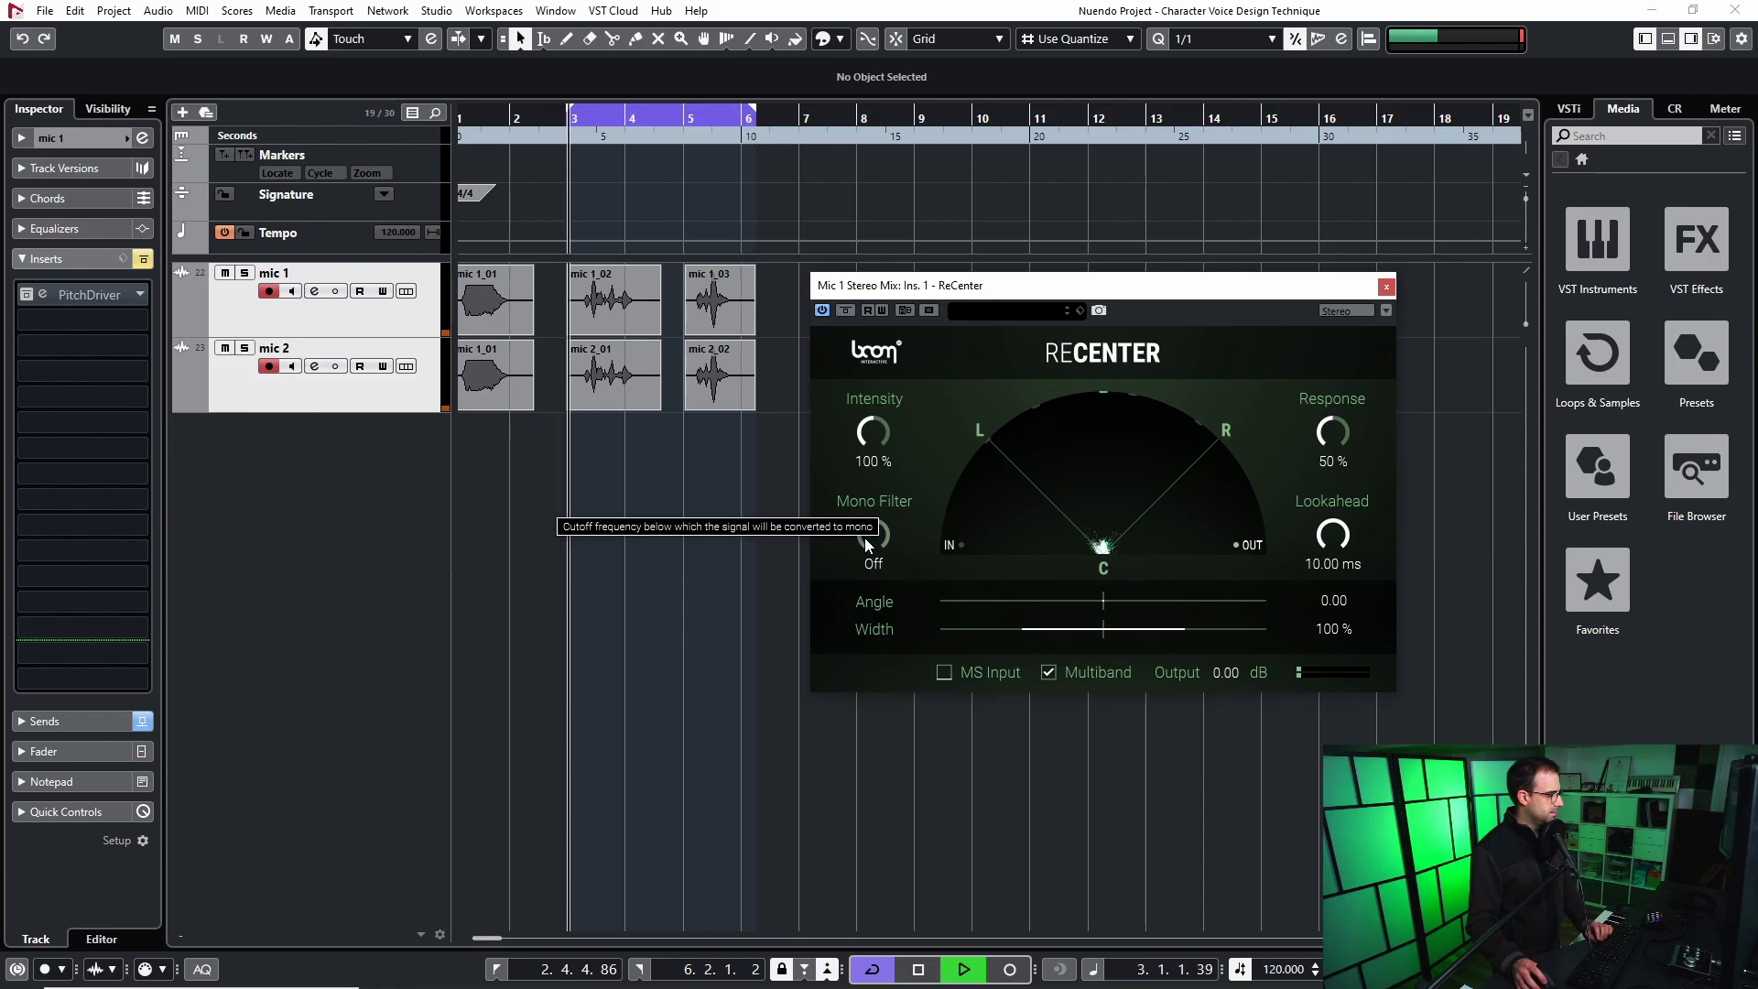
pyautogui.moveTo(863, 535); pyautogui.dragTo(878, 451)
pyautogui.press('space')
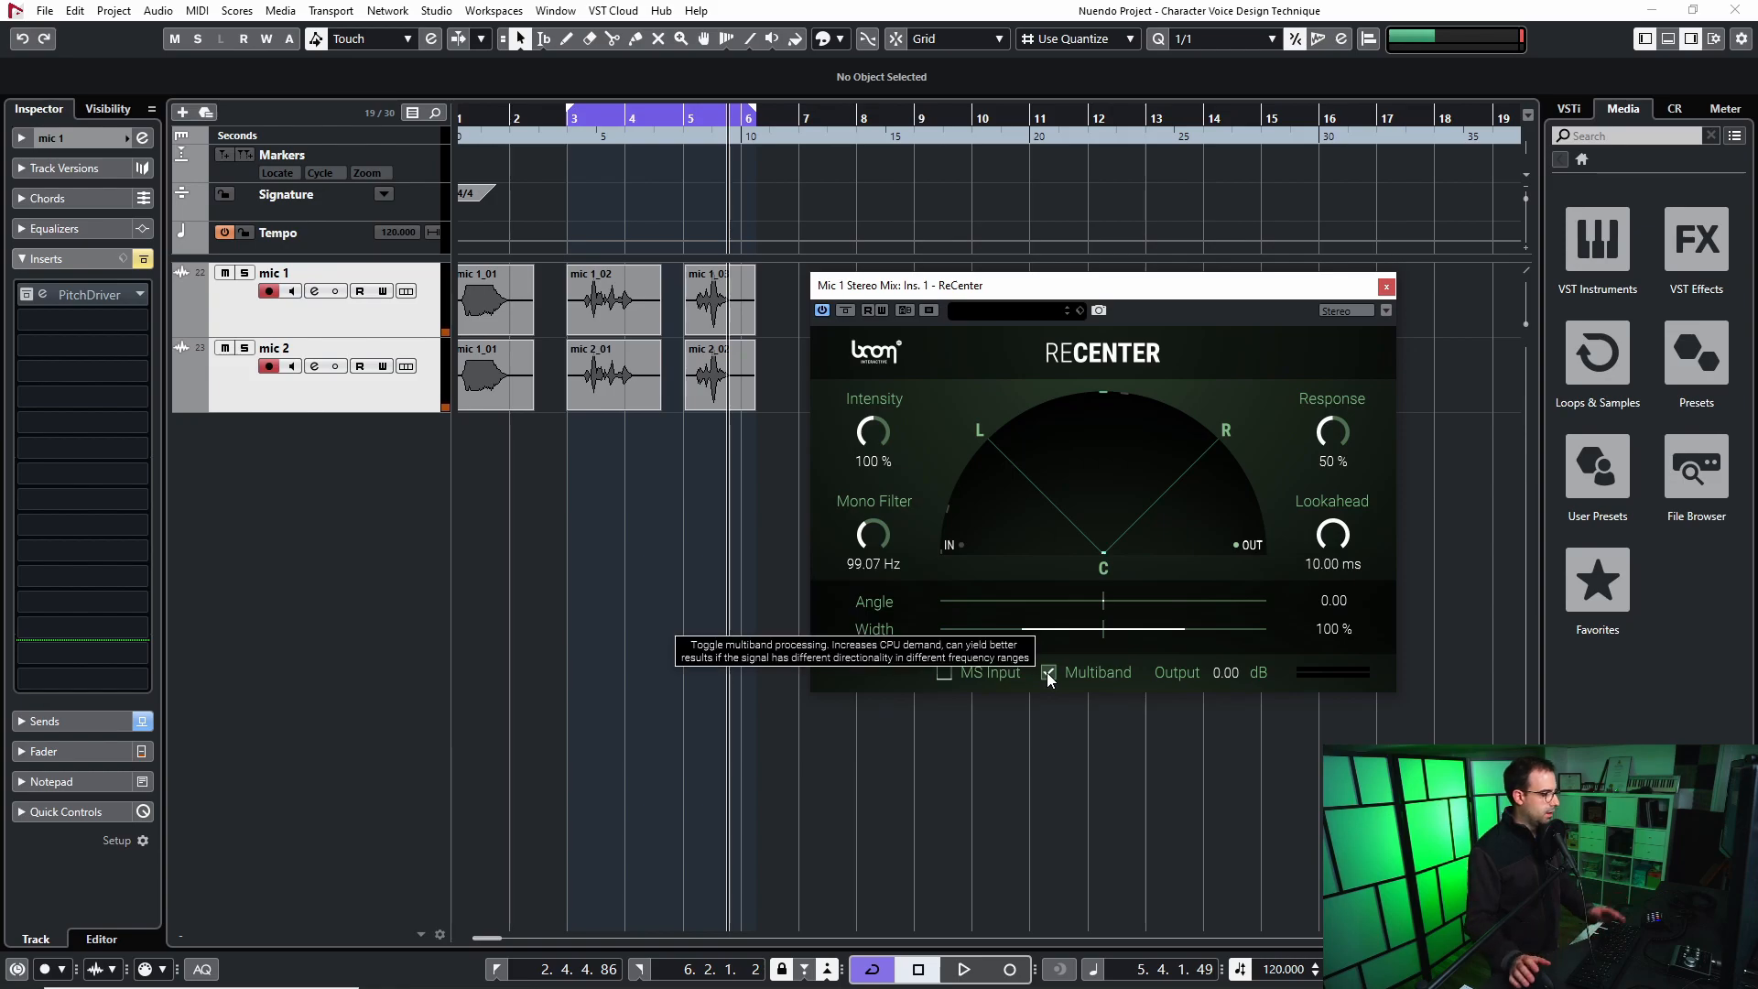
# Replay the recordings and narrow ReCenter's Width to 21 %.
pyautogui.press('space')
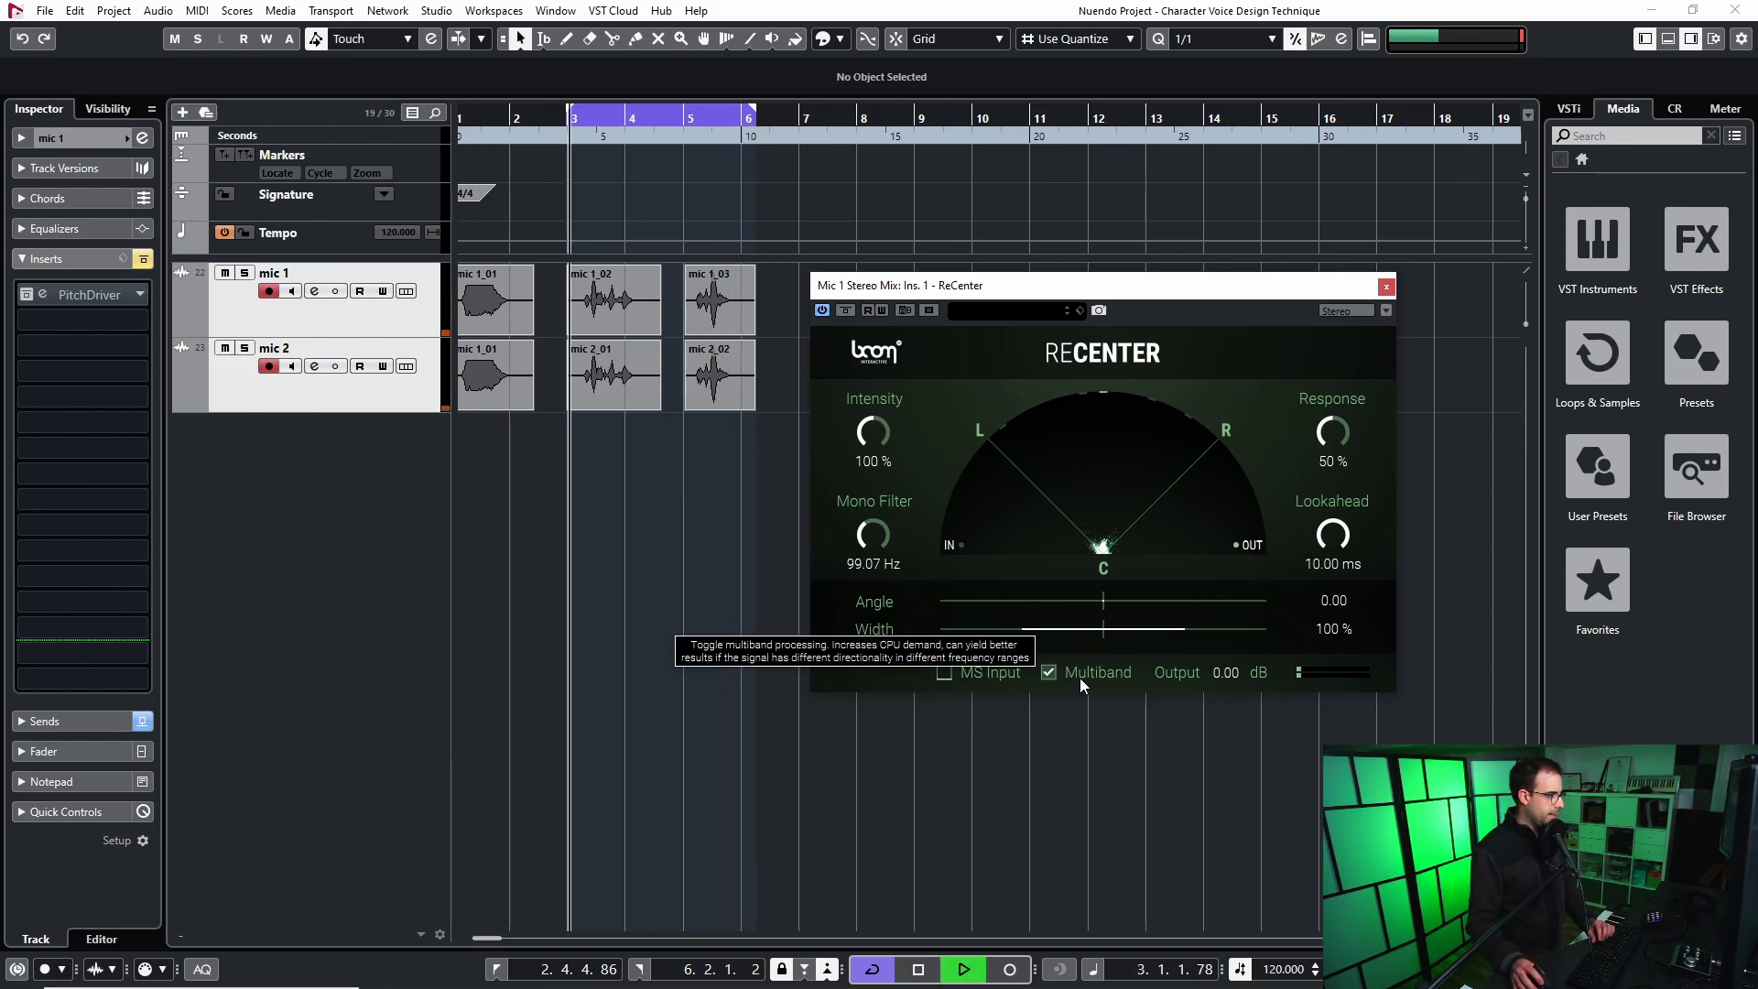
pyautogui.press('space')
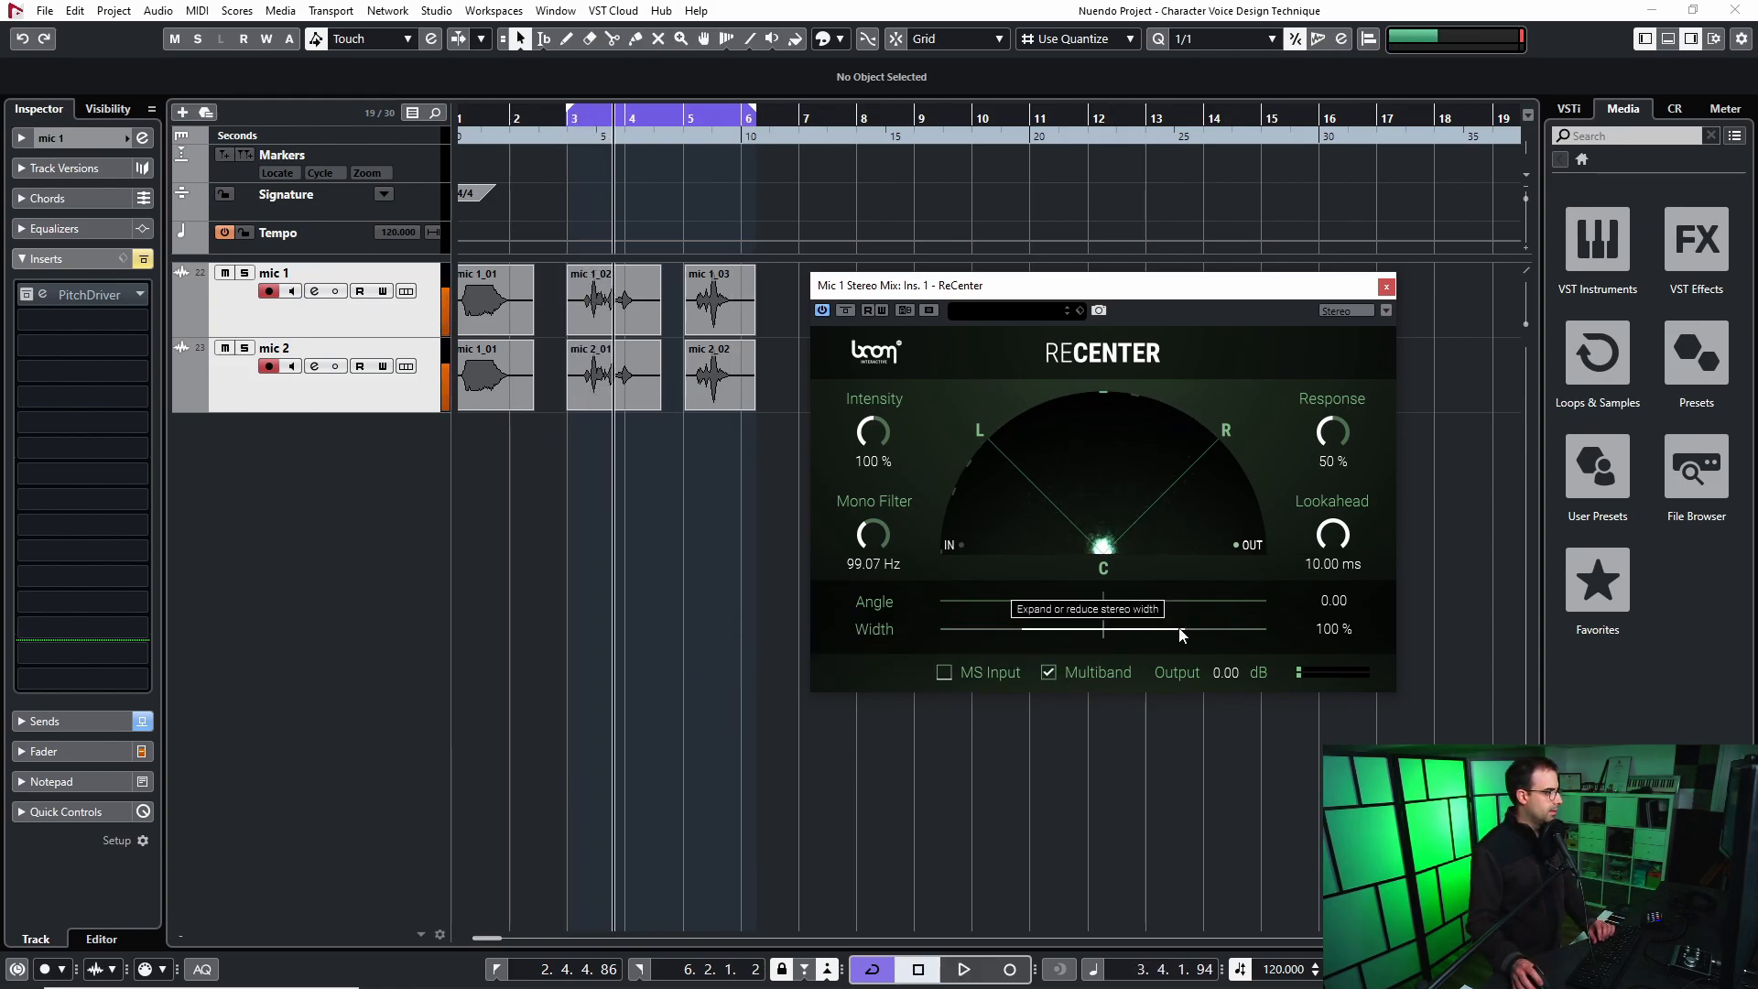
pyautogui.moveTo(1184, 632); pyautogui.dragTo(1121, 629)
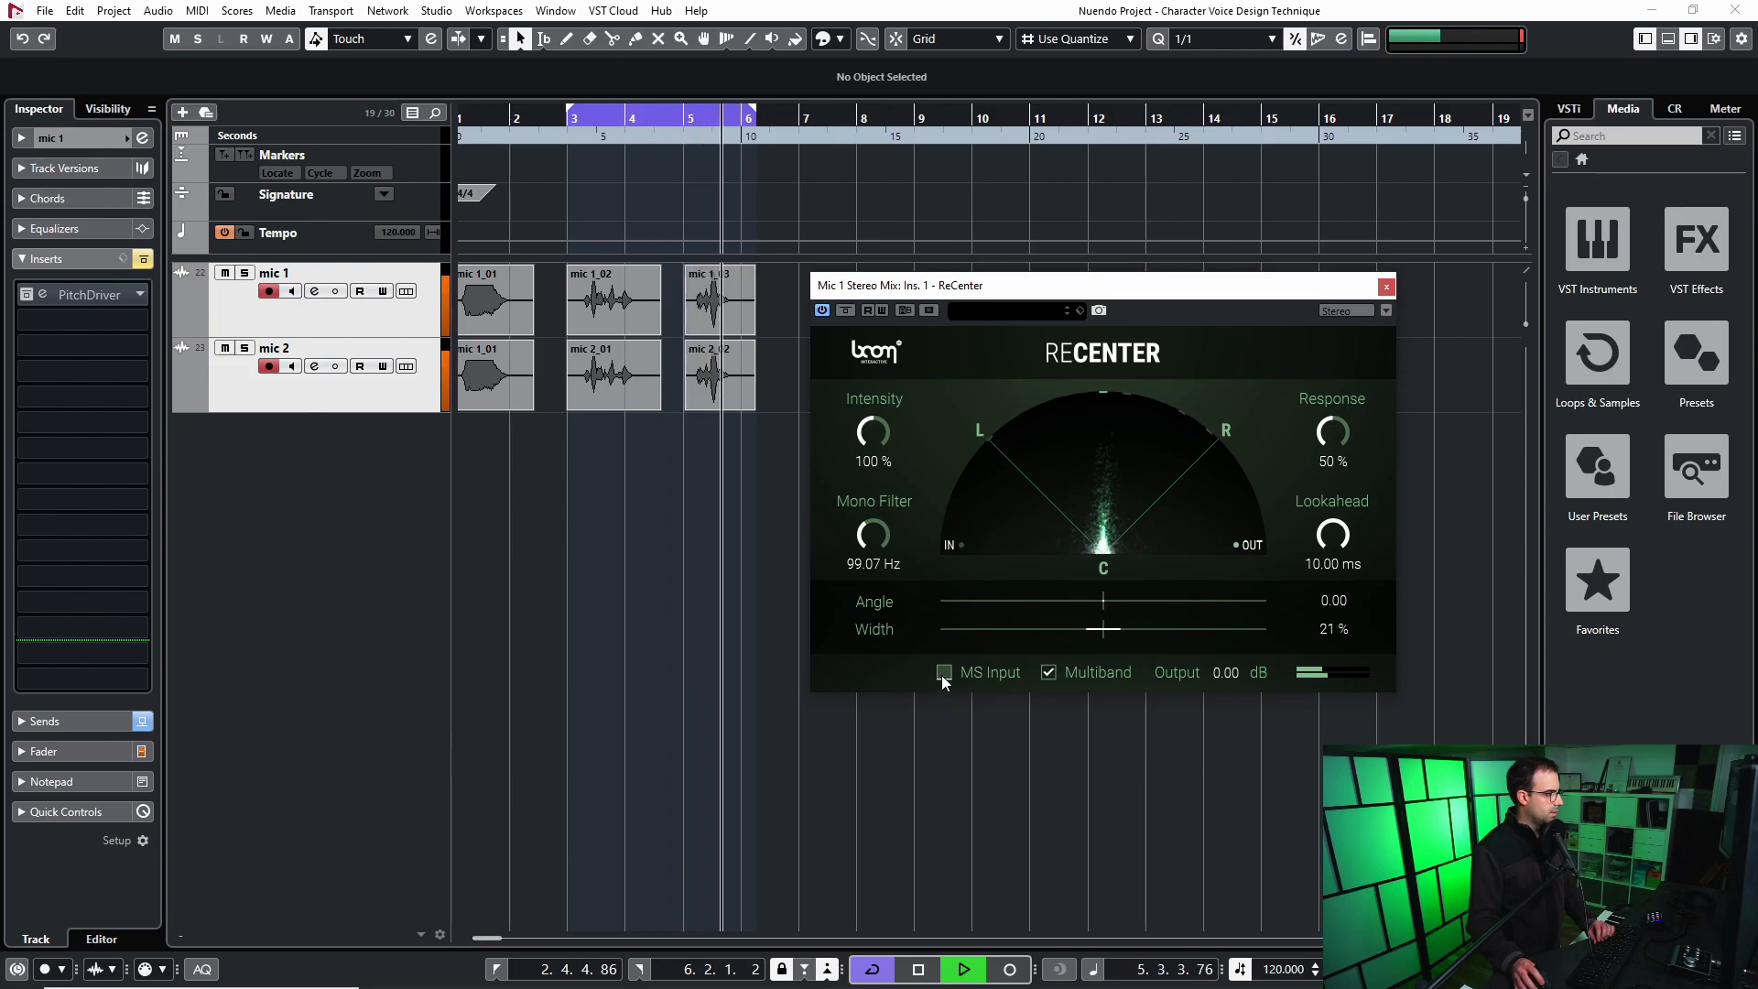
pyautogui.press('space')
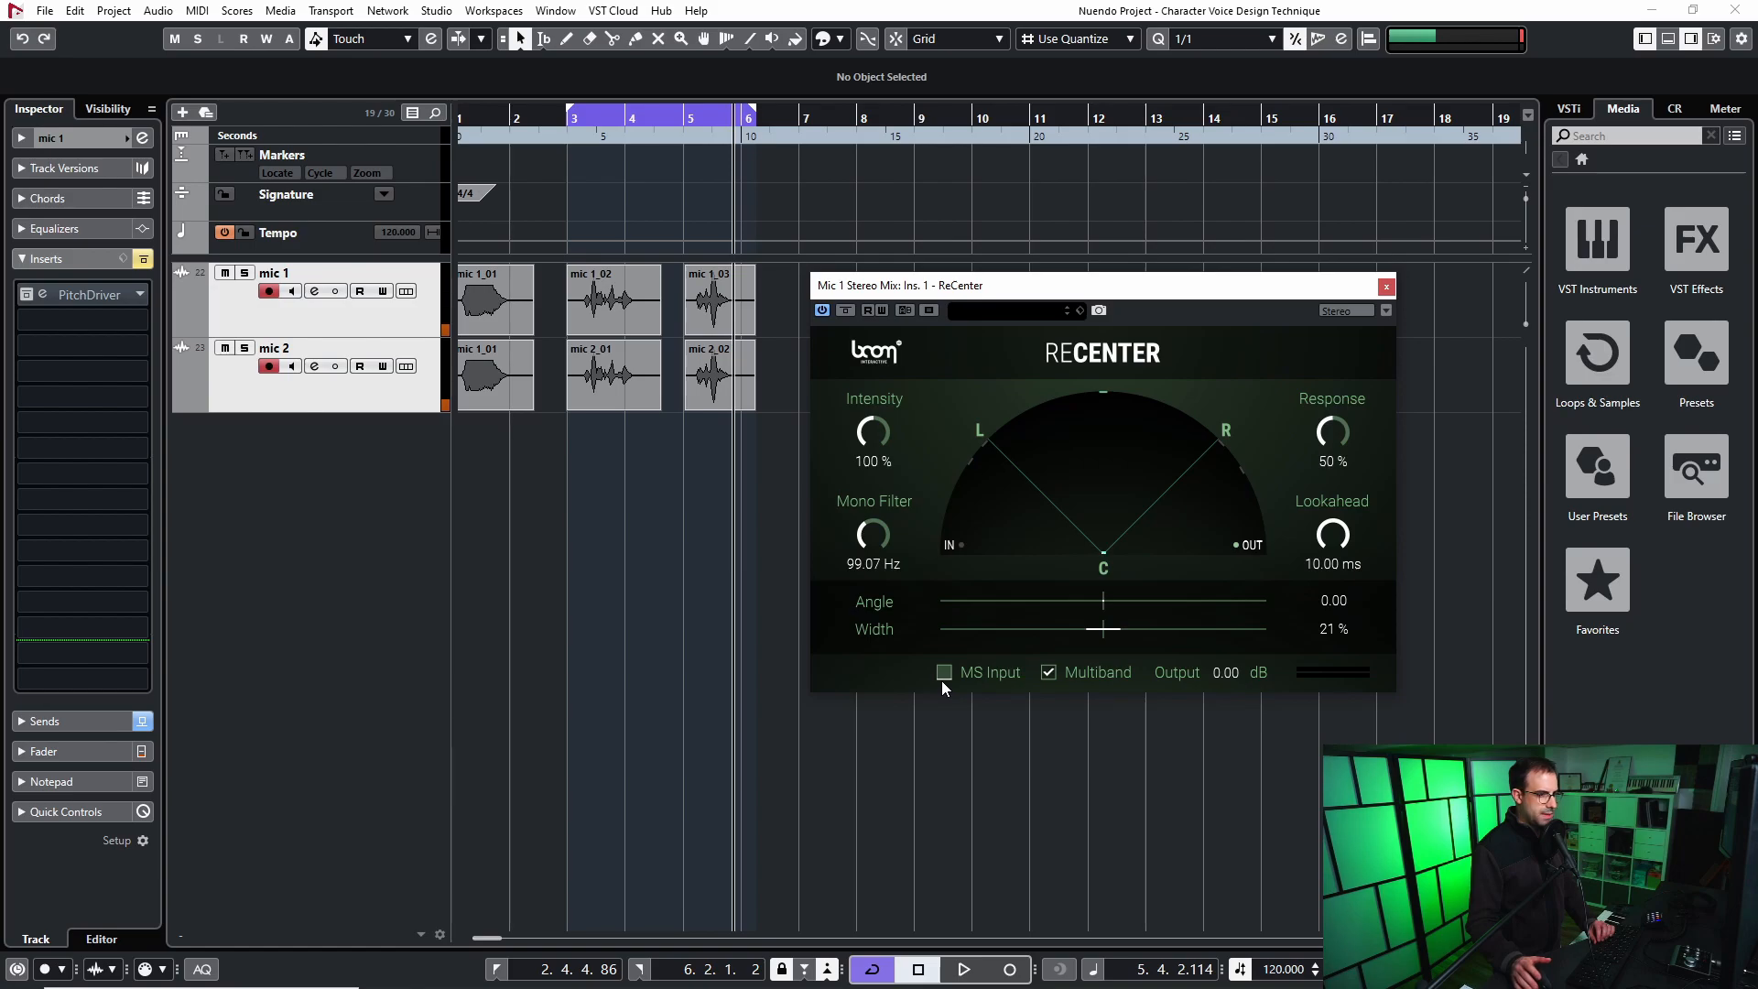
# Compare ReCenter's MS Input on and off during playback, leave it enabled and close the plug-in.
pyautogui.press('space')
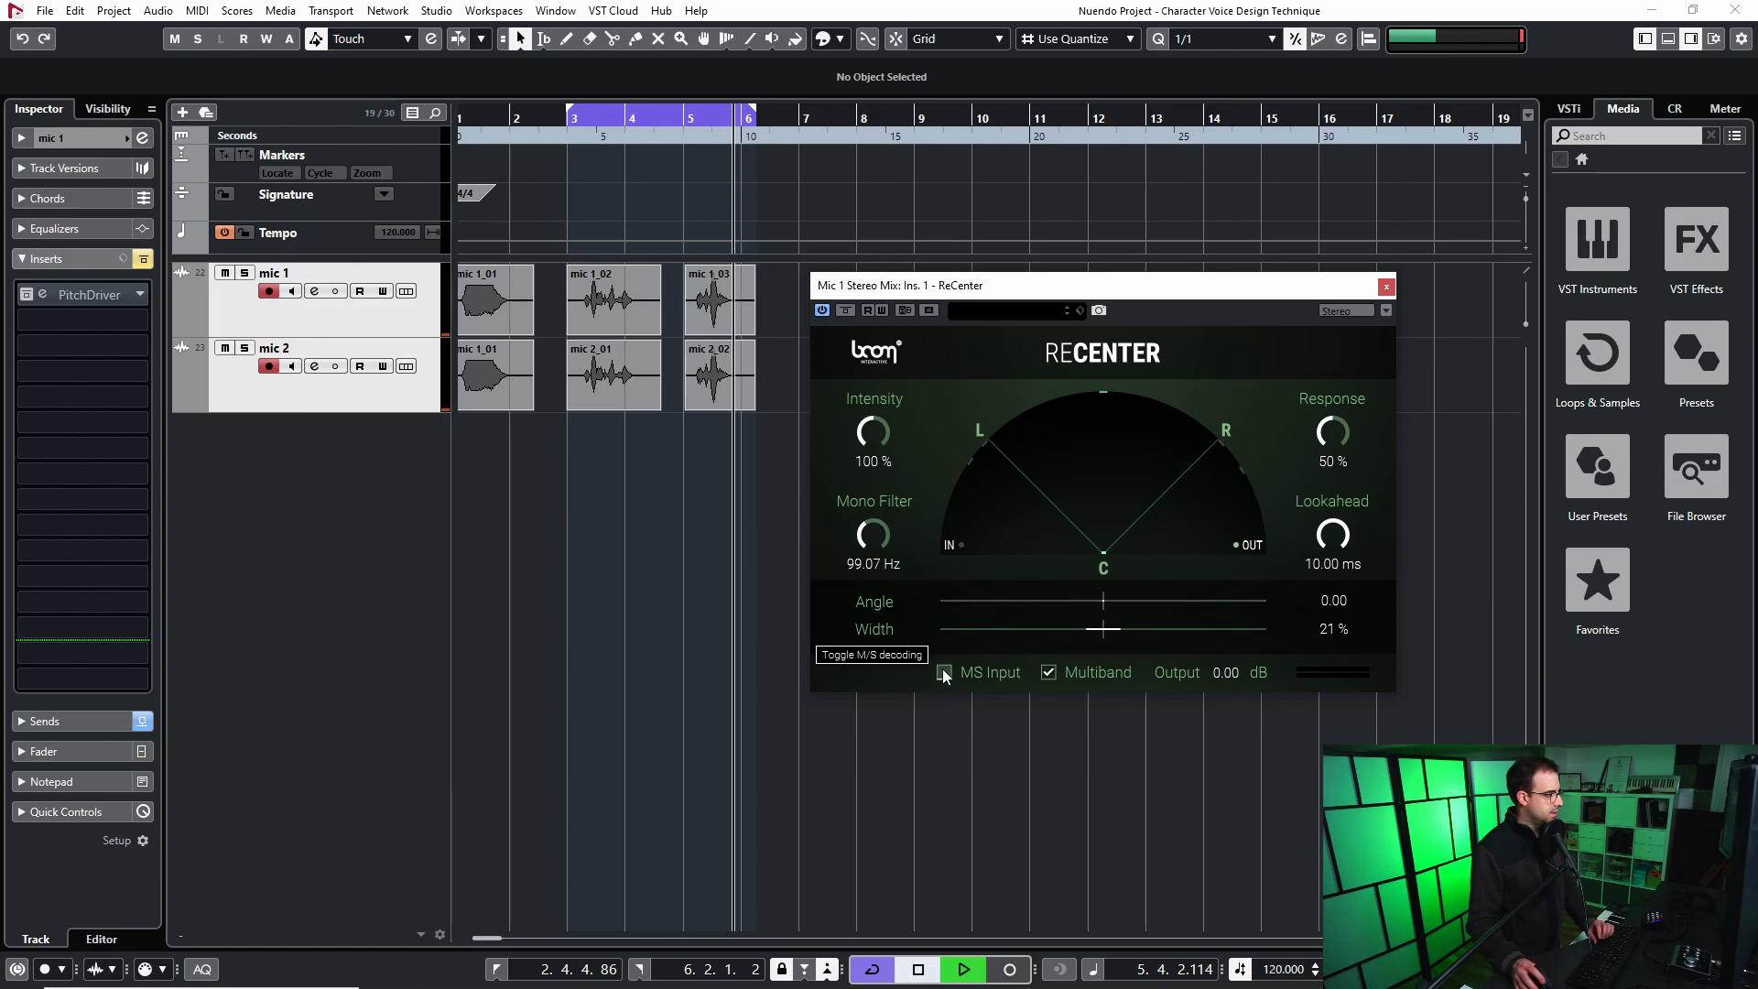
pyautogui.click(943, 672)
pyautogui.click(944, 673)
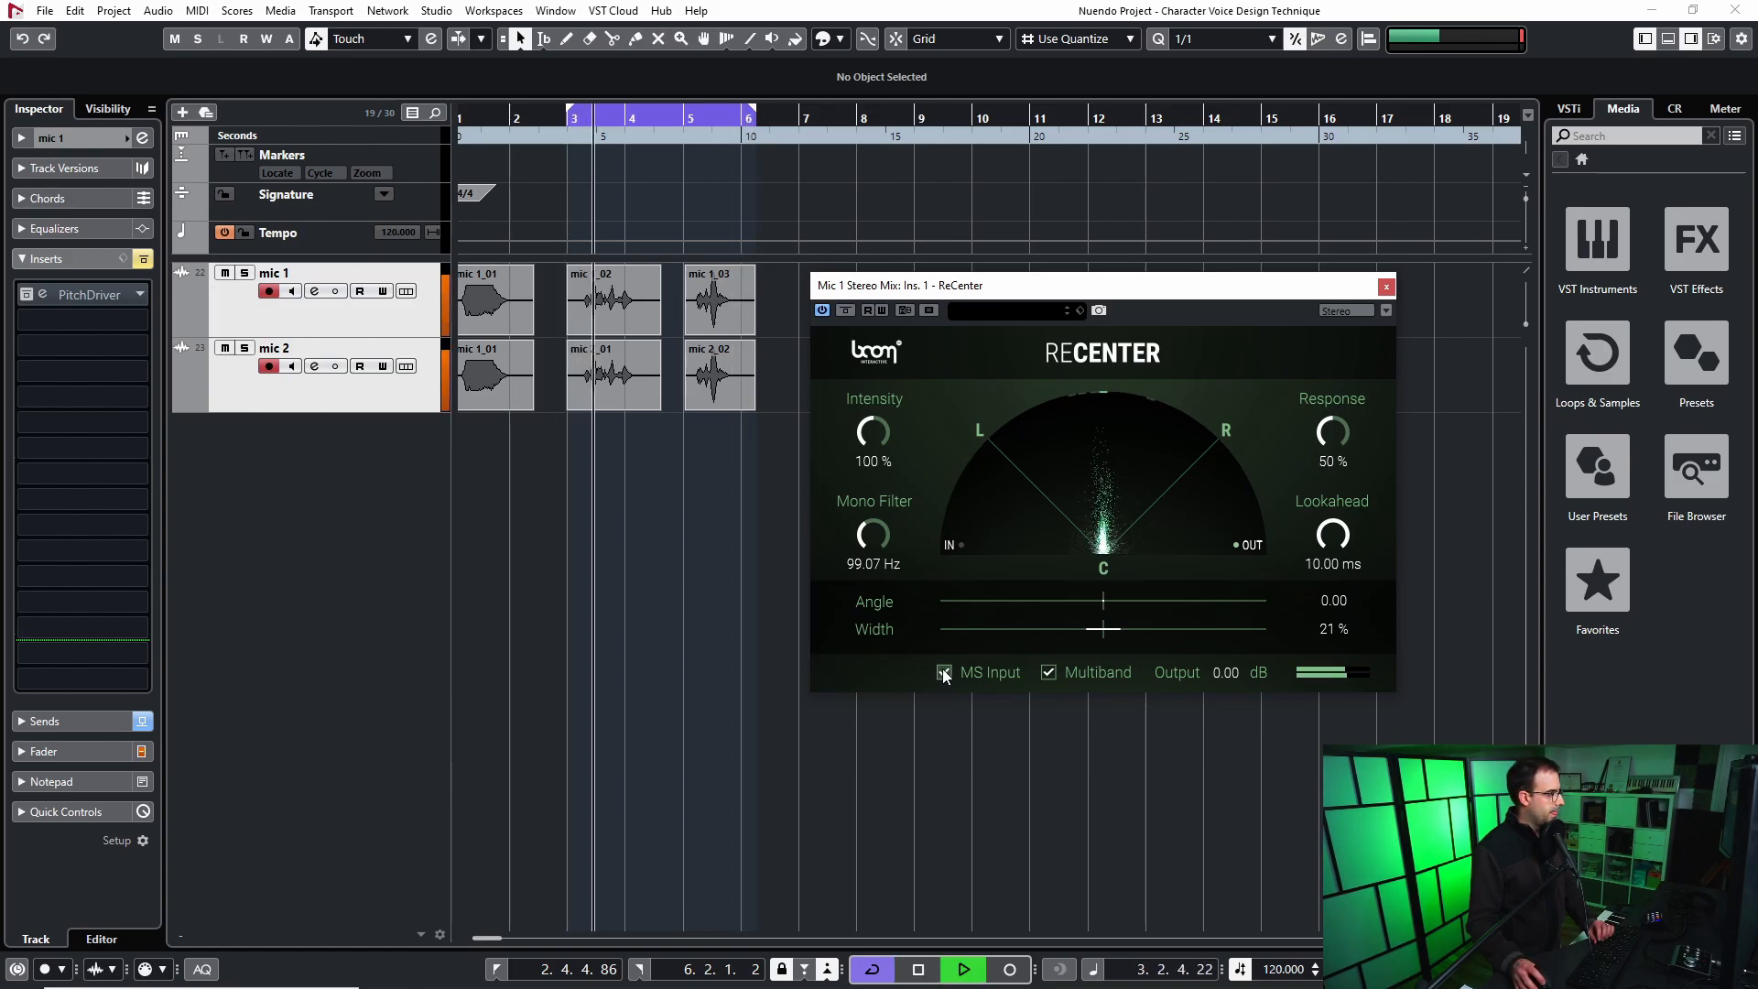
pyautogui.click(943, 673)
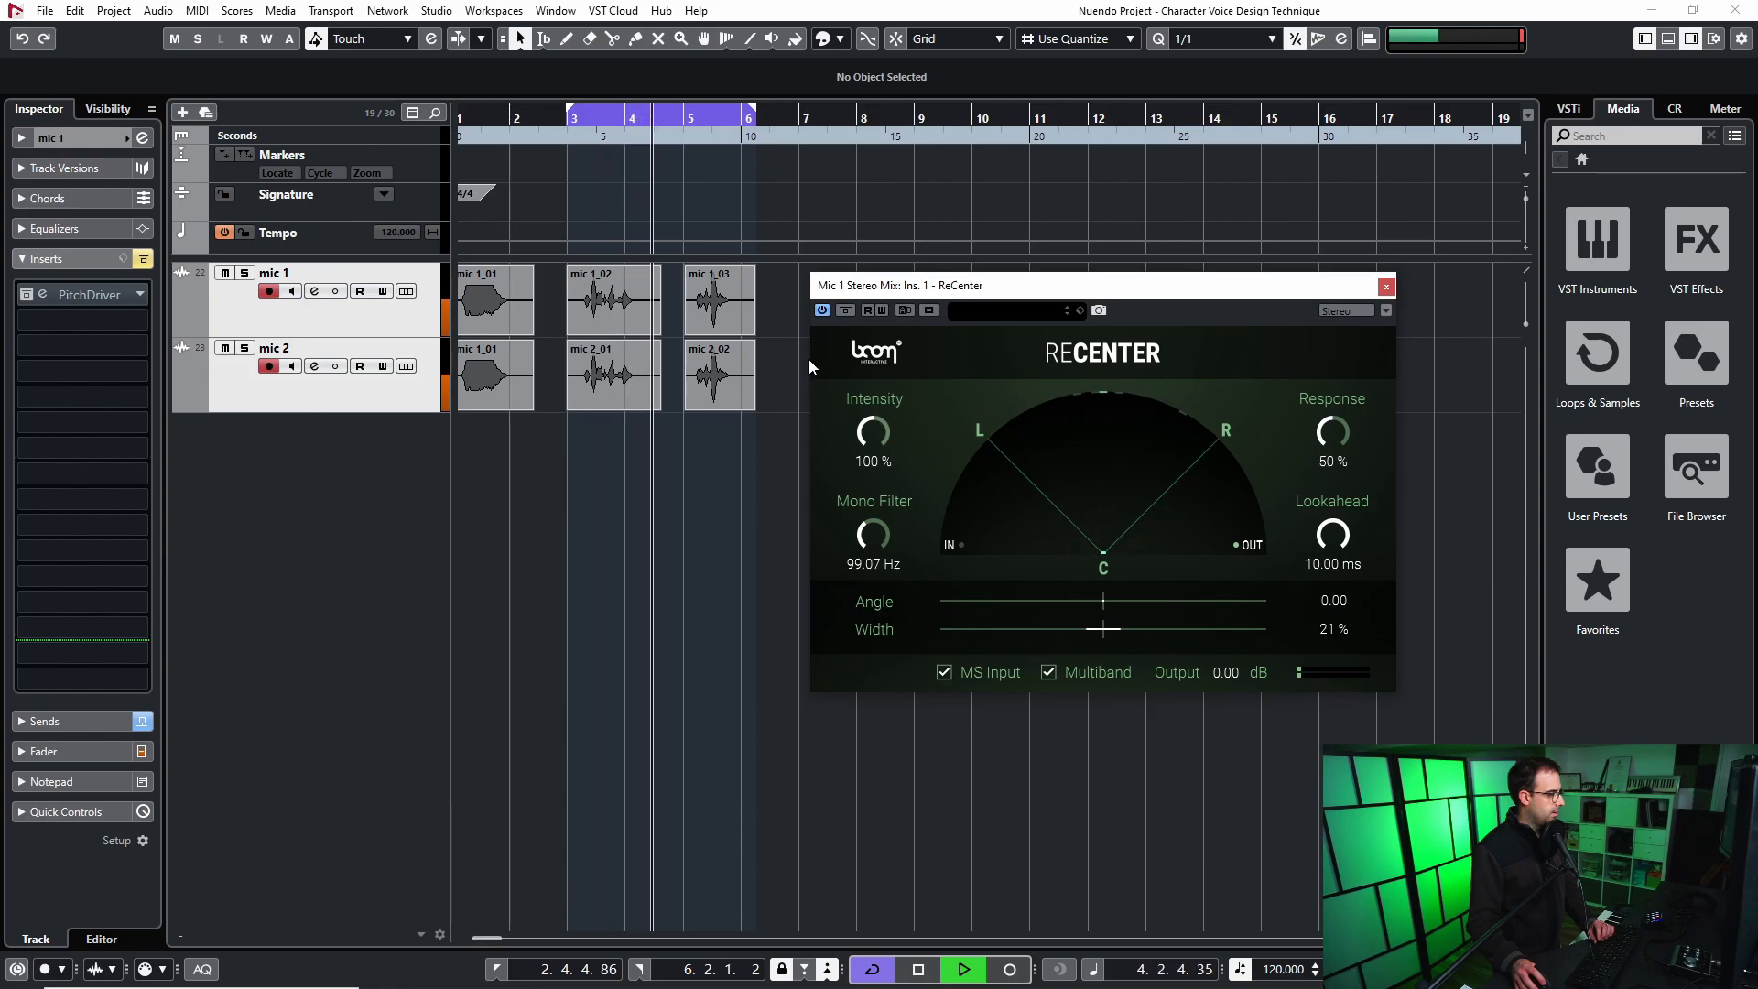
pyautogui.press('space')
pyautogui.press('space')
pyautogui.click(943, 673)
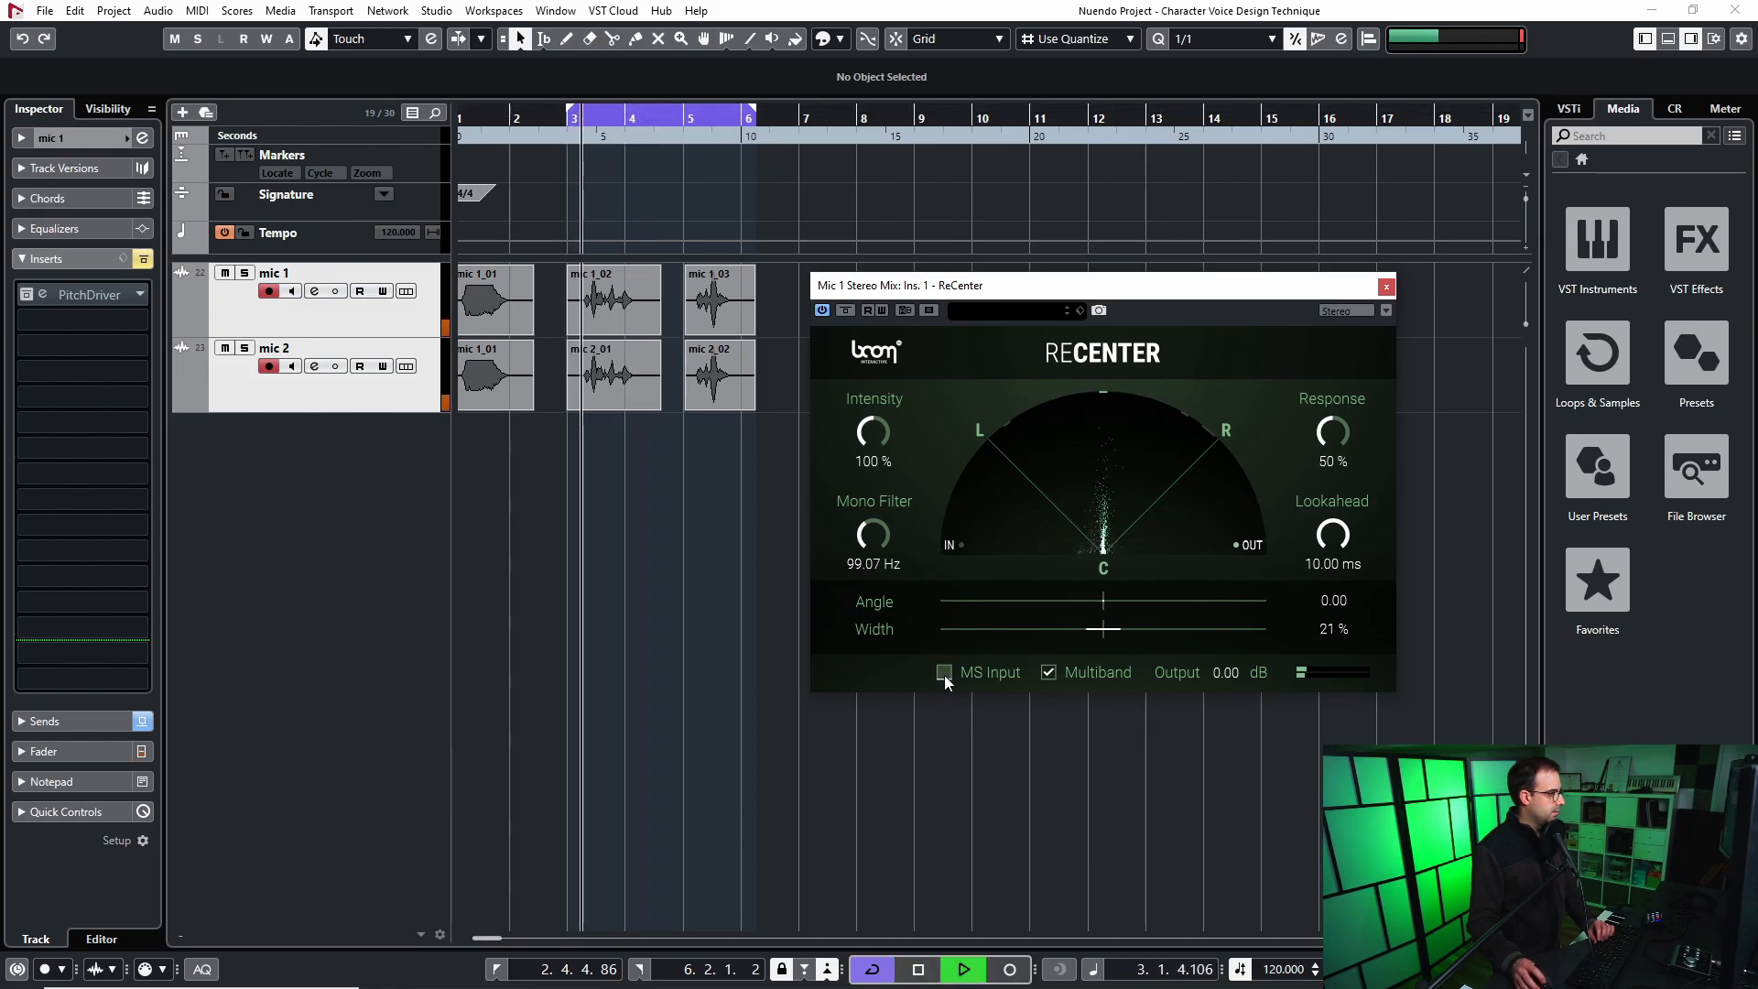
pyautogui.click(949, 675)
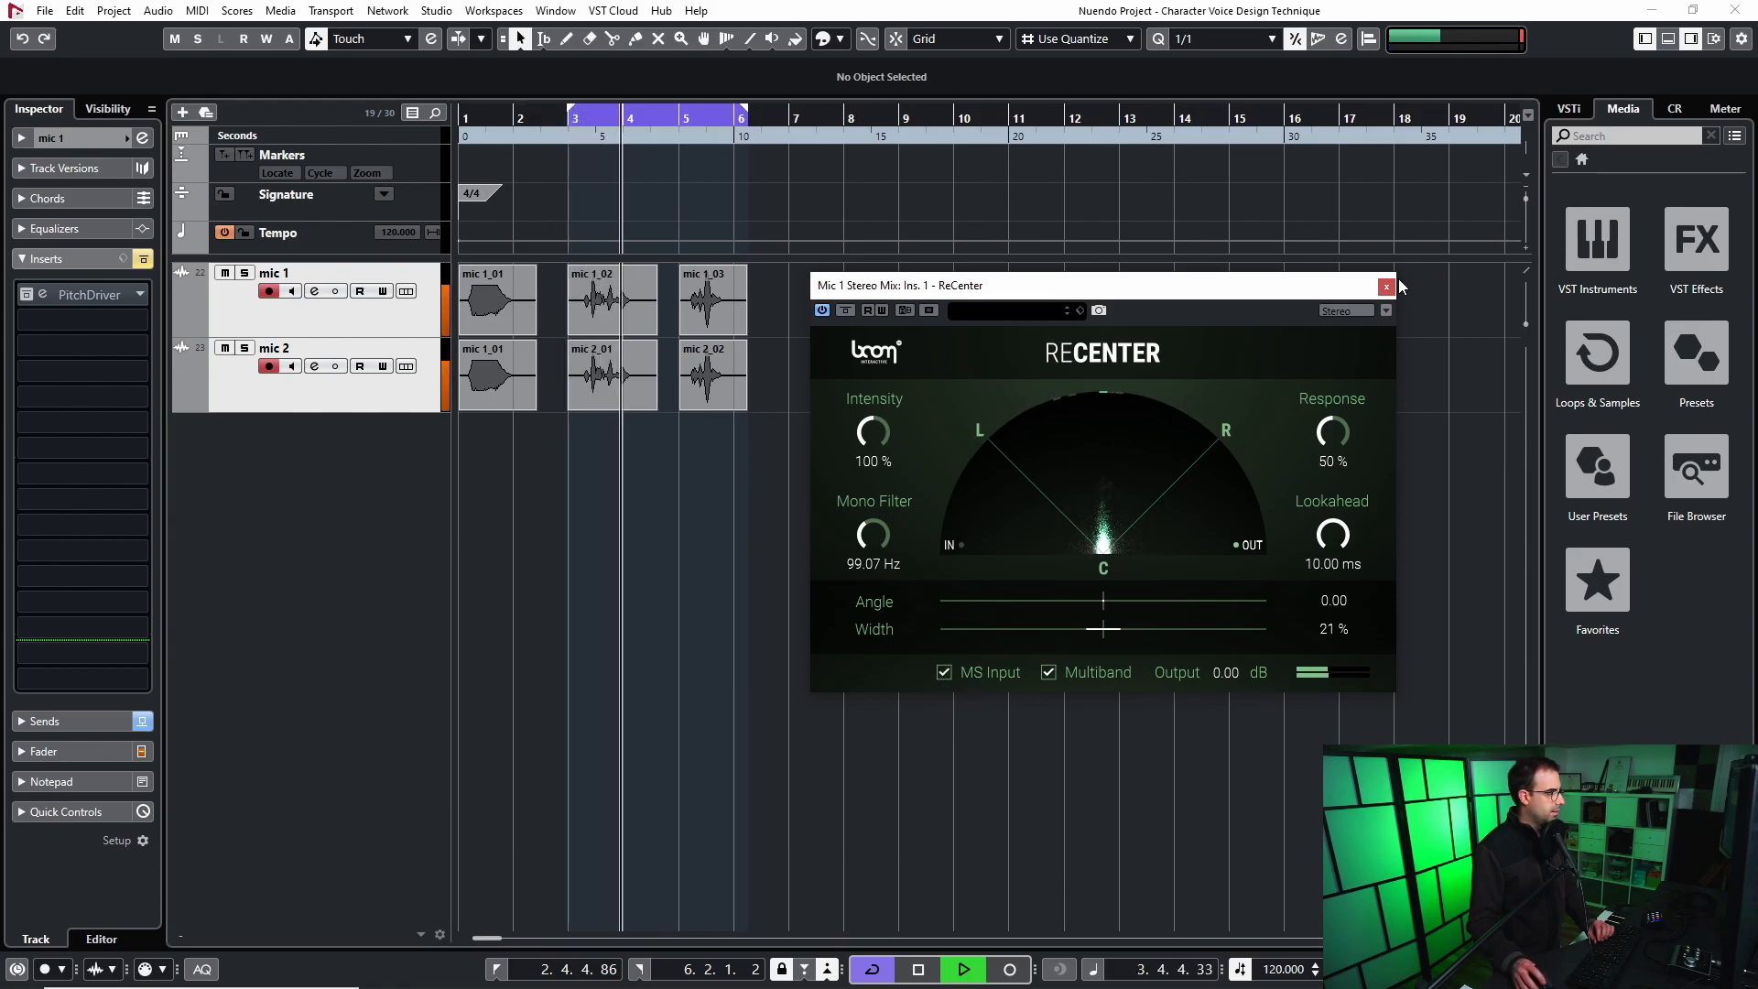
pyautogui.press('space')
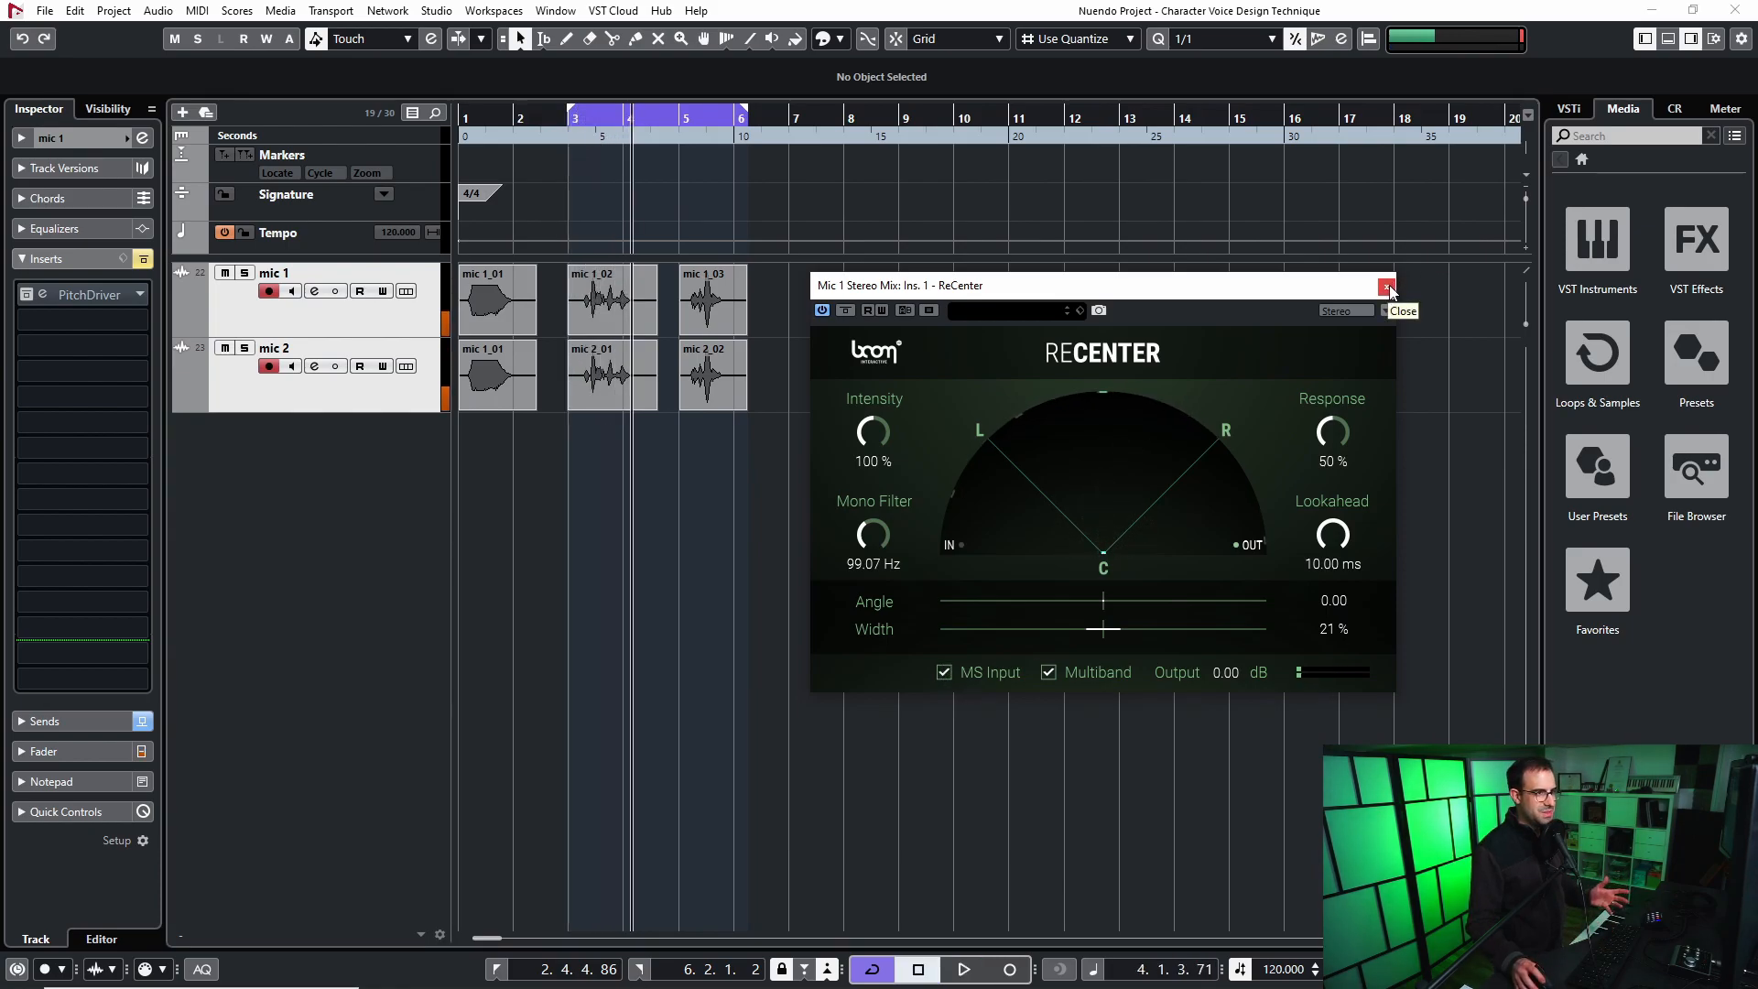
pyautogui.click(1388, 287)
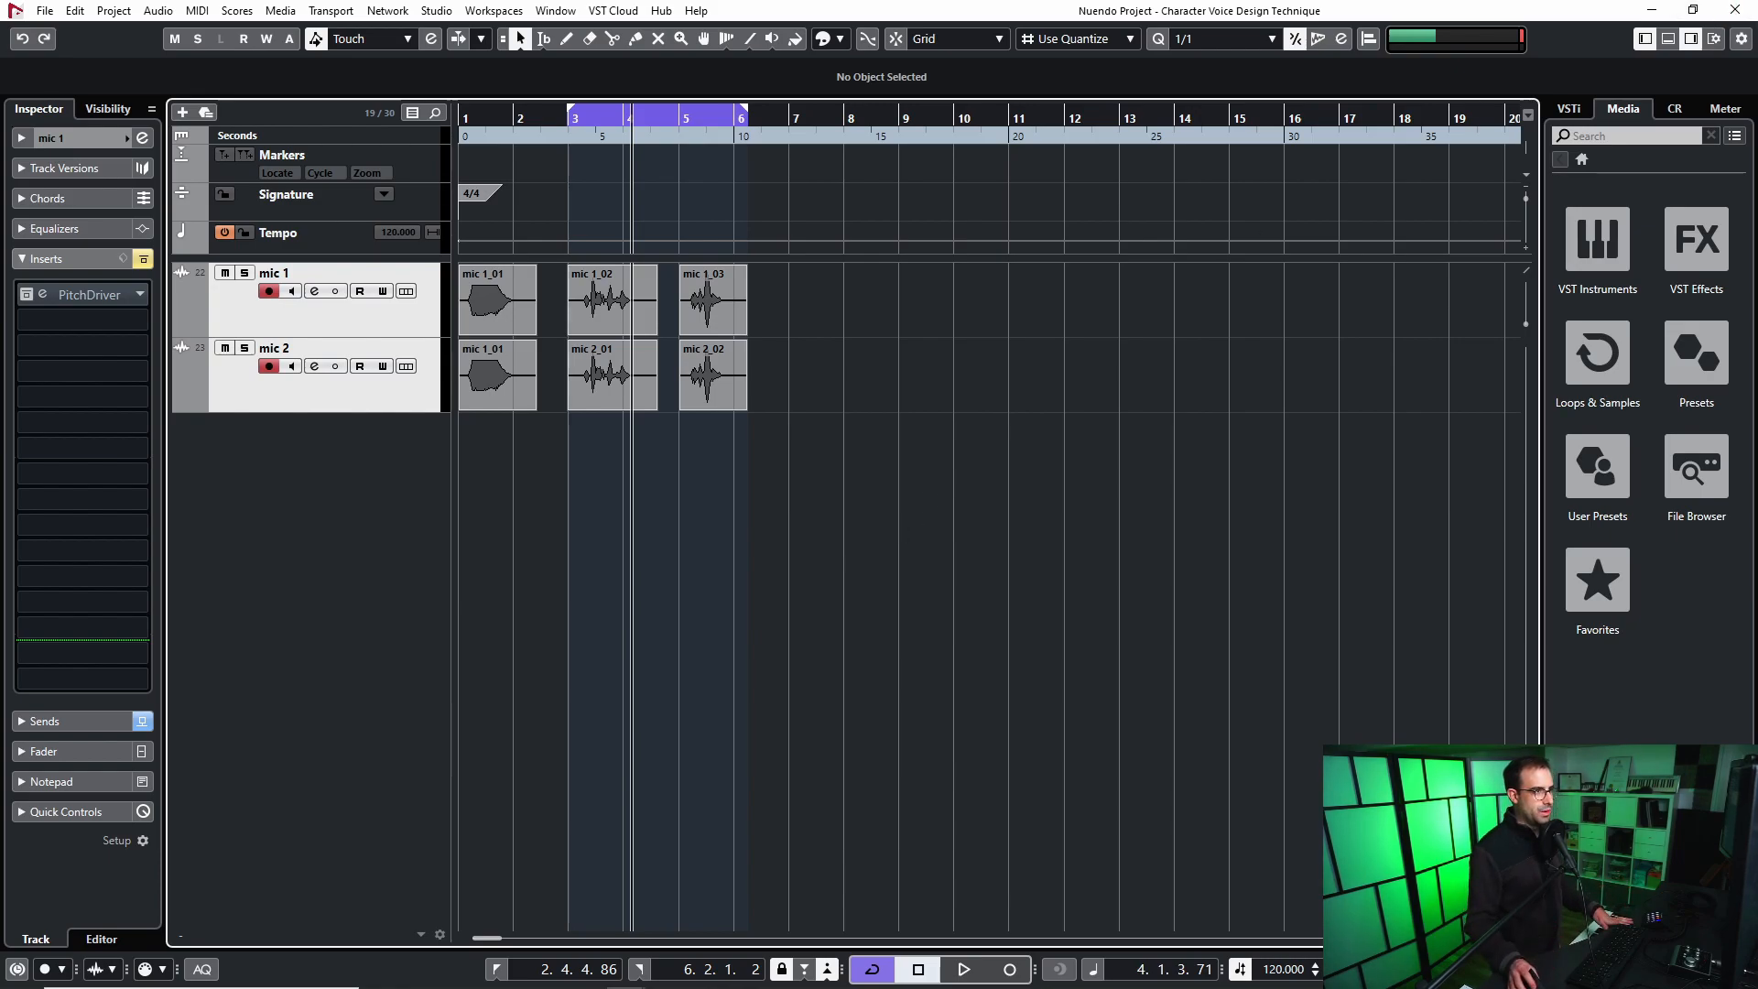
# Open the MixConsole and examine PitchDriver on the right 1 group and Dehumaniser on the left 1 group.
pyautogui.press('F3')
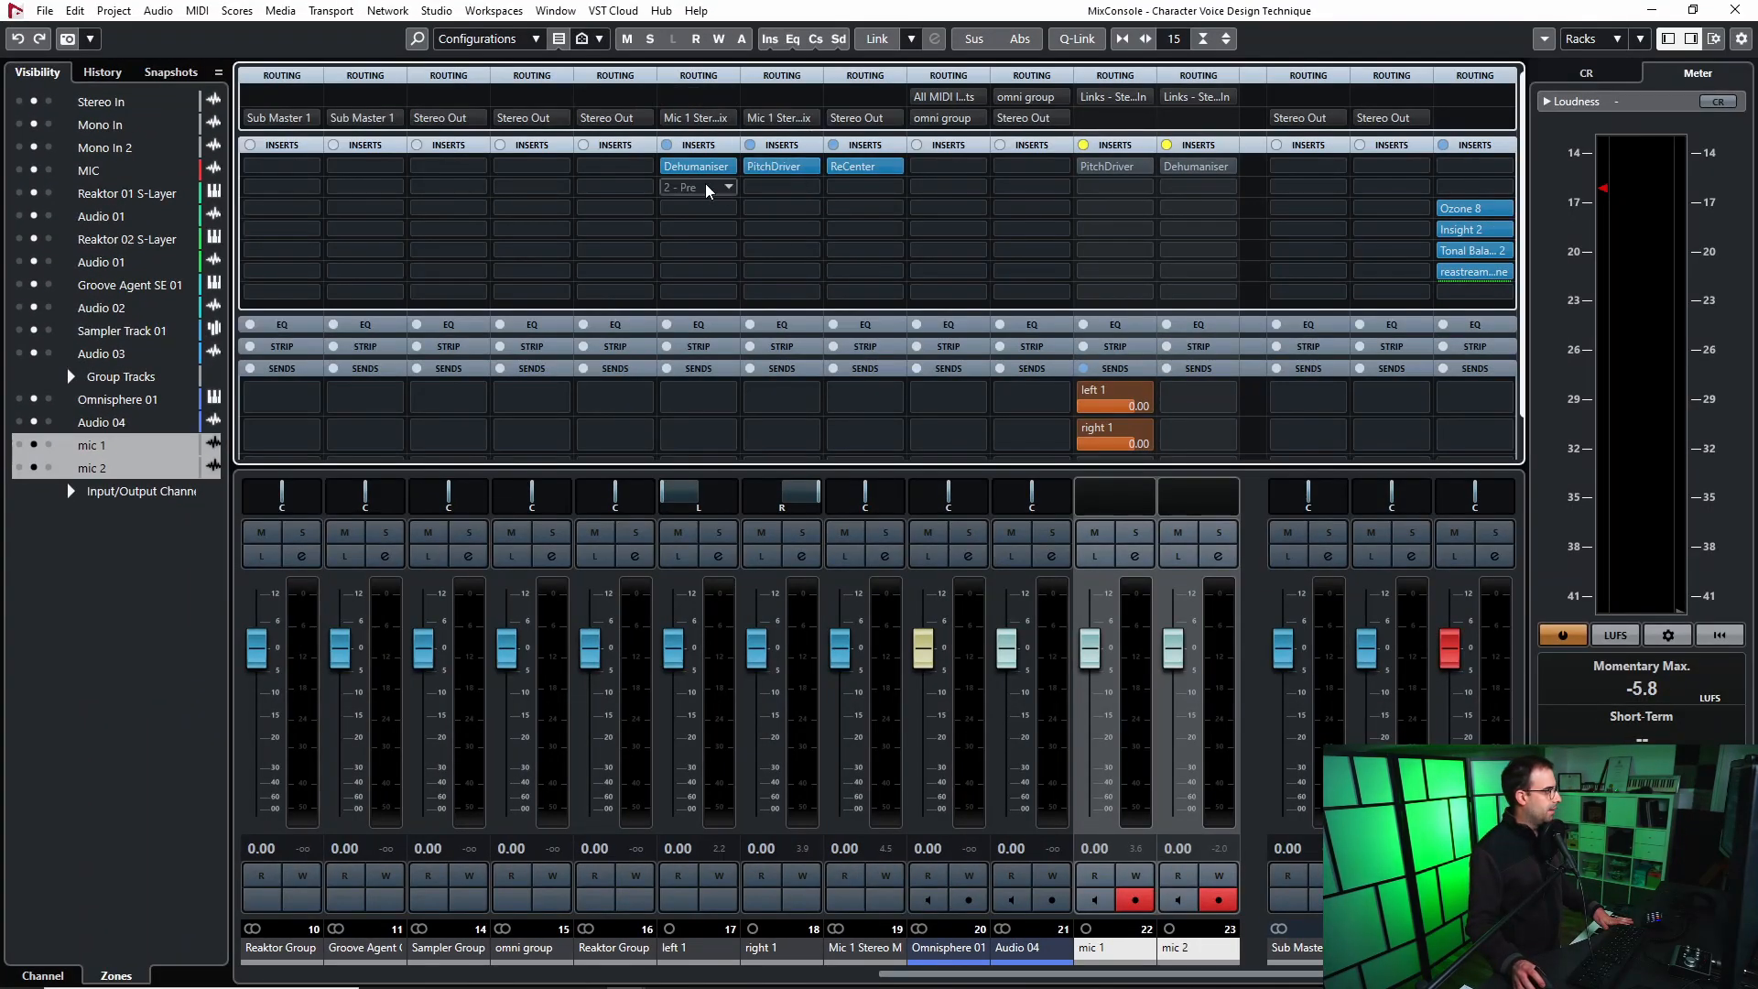
pyautogui.click(793, 170)
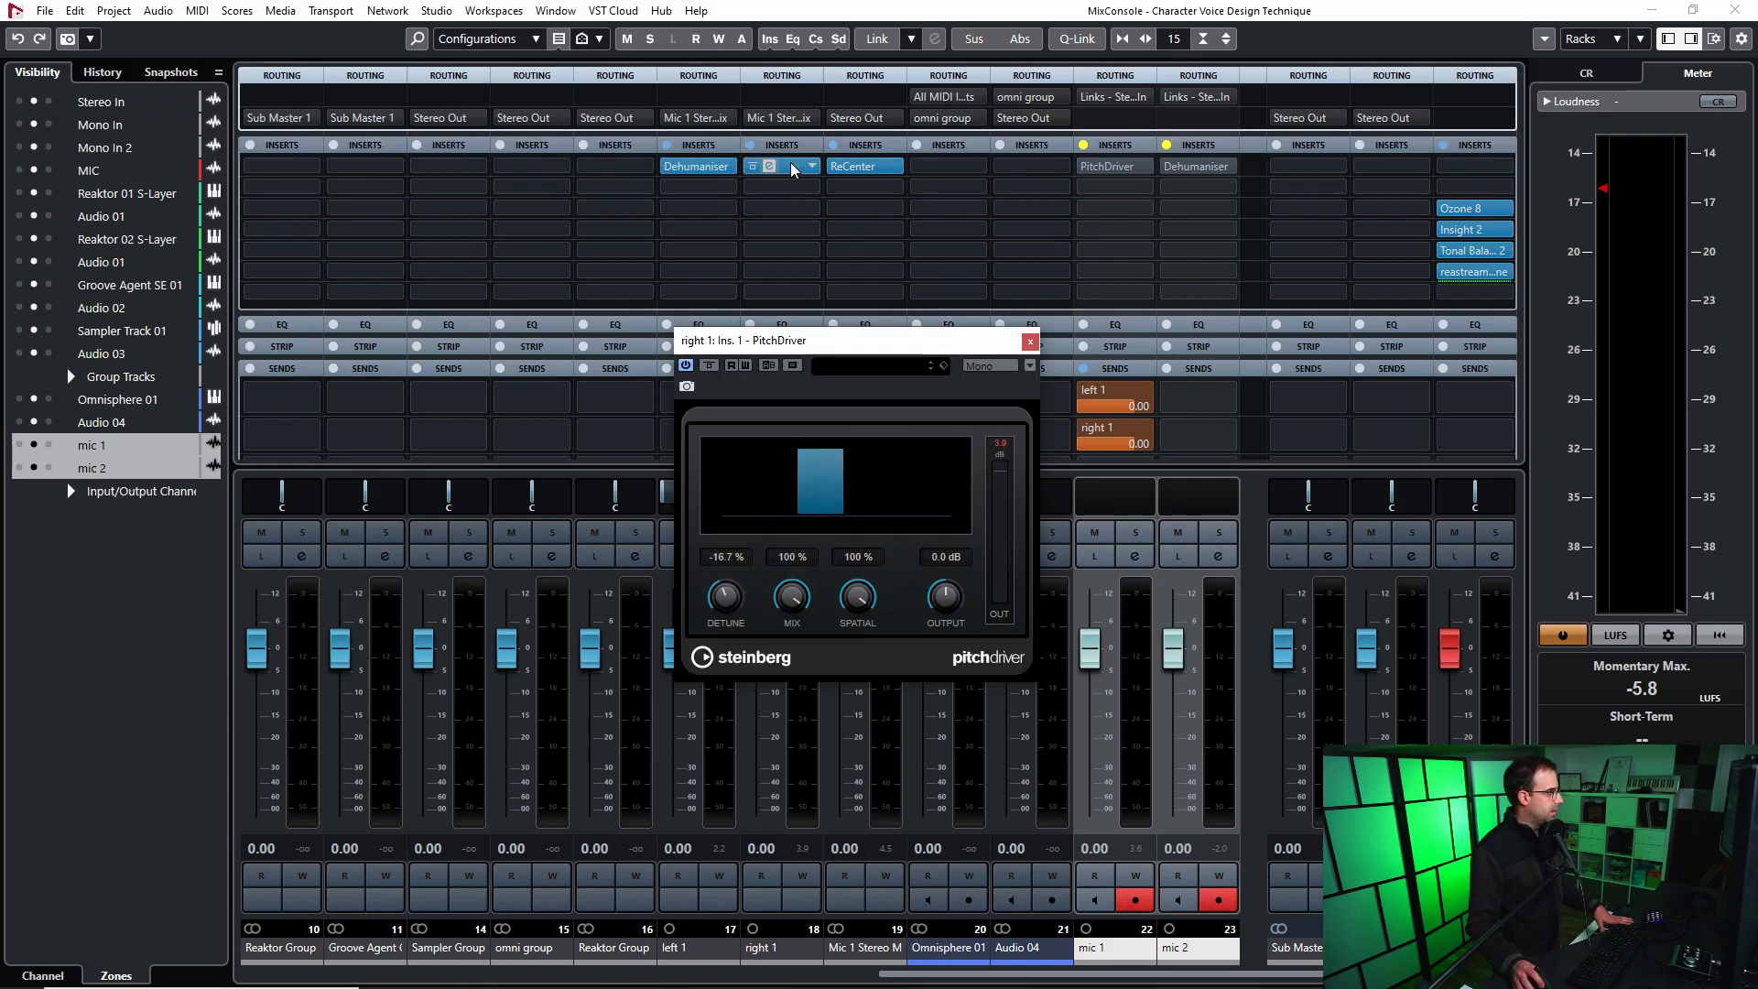
pyautogui.click(1030, 343)
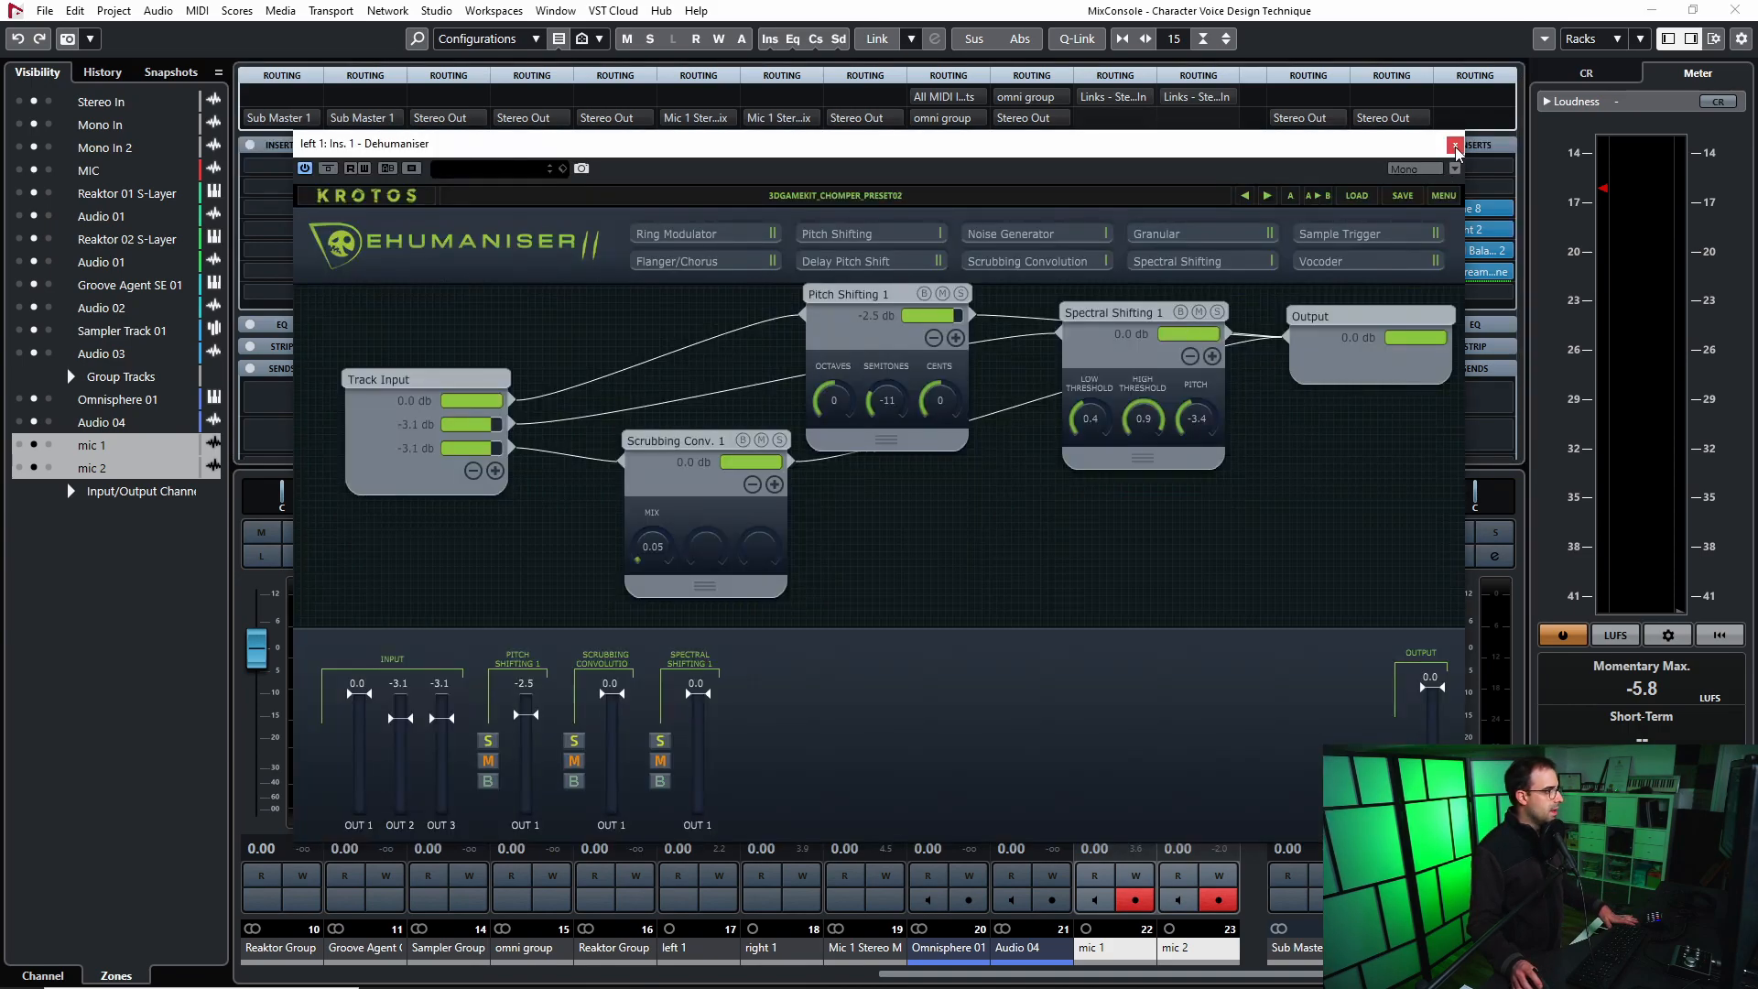
pyautogui.click(1455, 145)
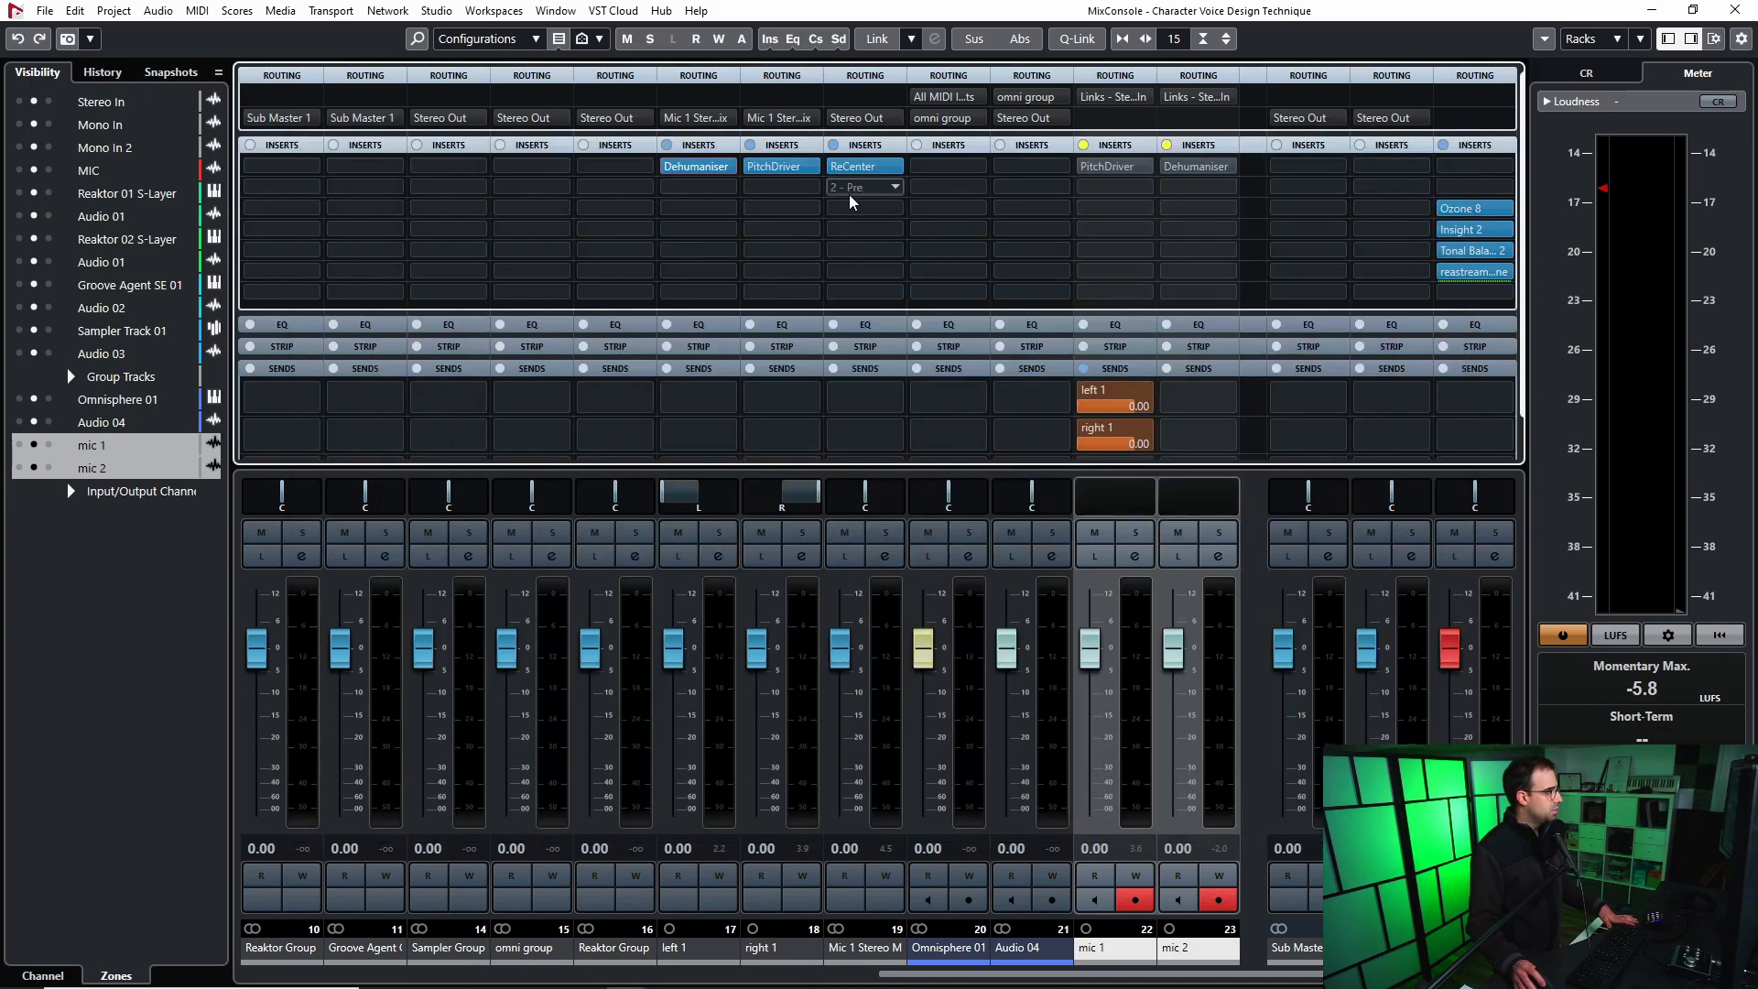
# Replace Dehumaniser in the left 1 group's first insert with the Kilohearts Chorus, leaving the second insert empty, and close the plug-in.
pyautogui.click(730, 169)
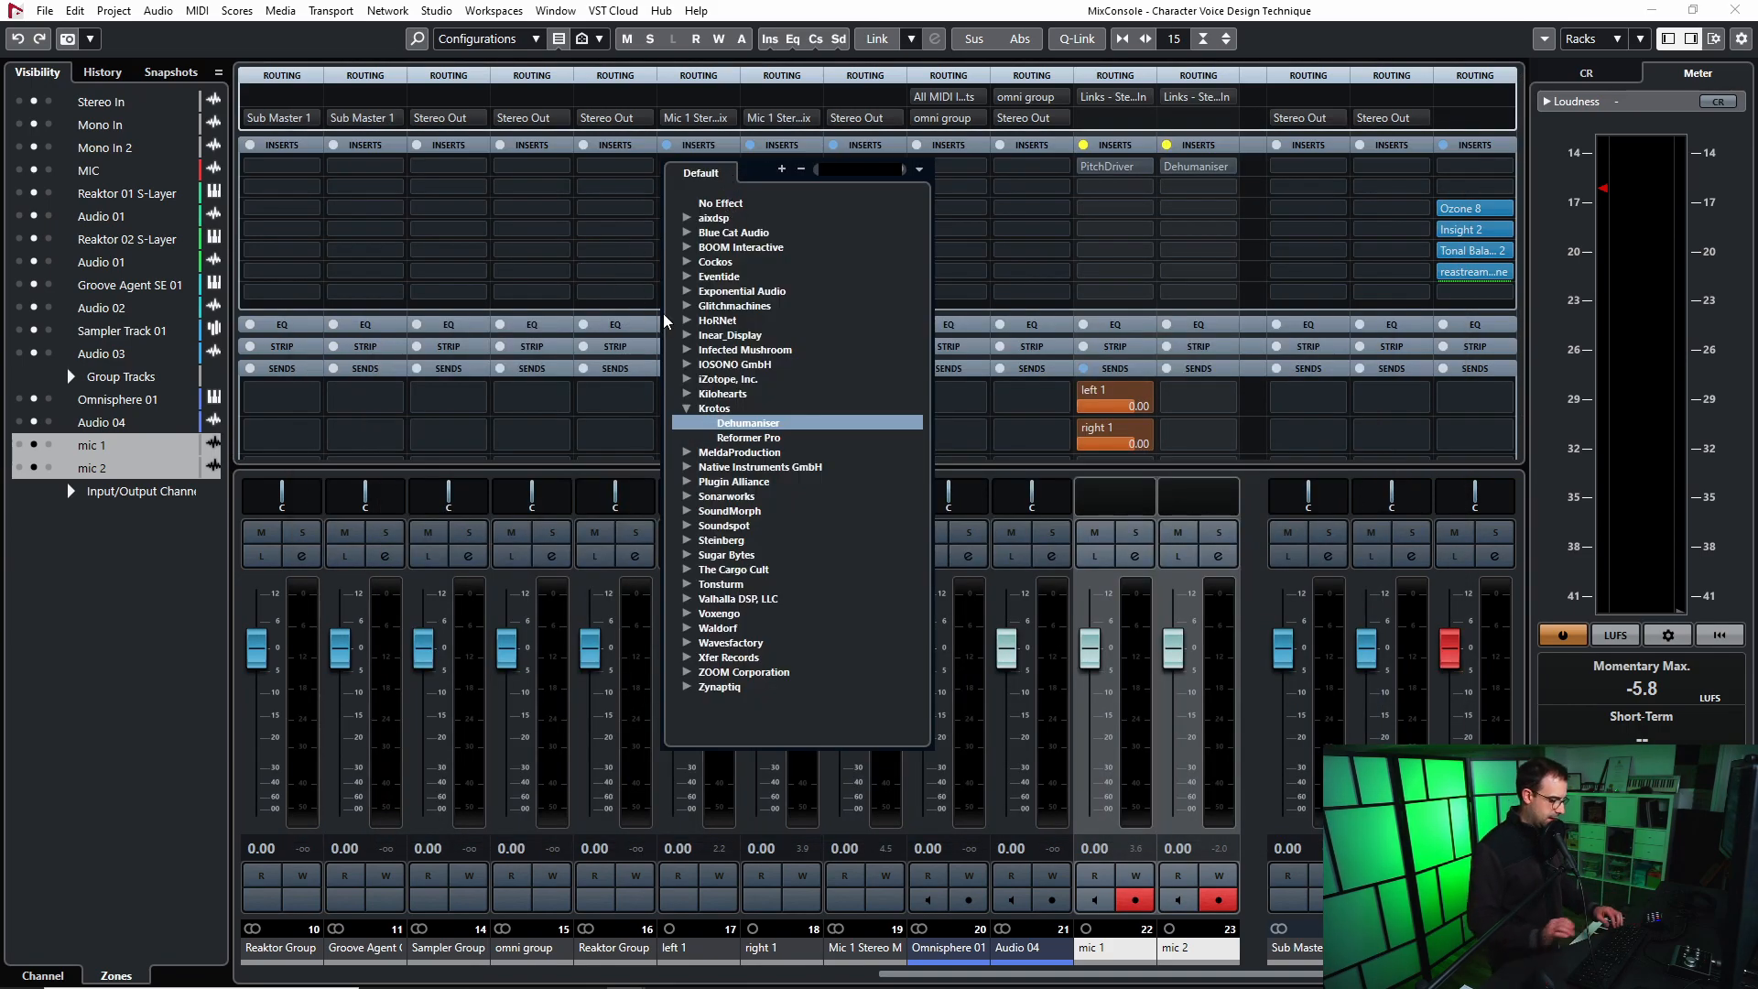
pyautogui.write('chorus')
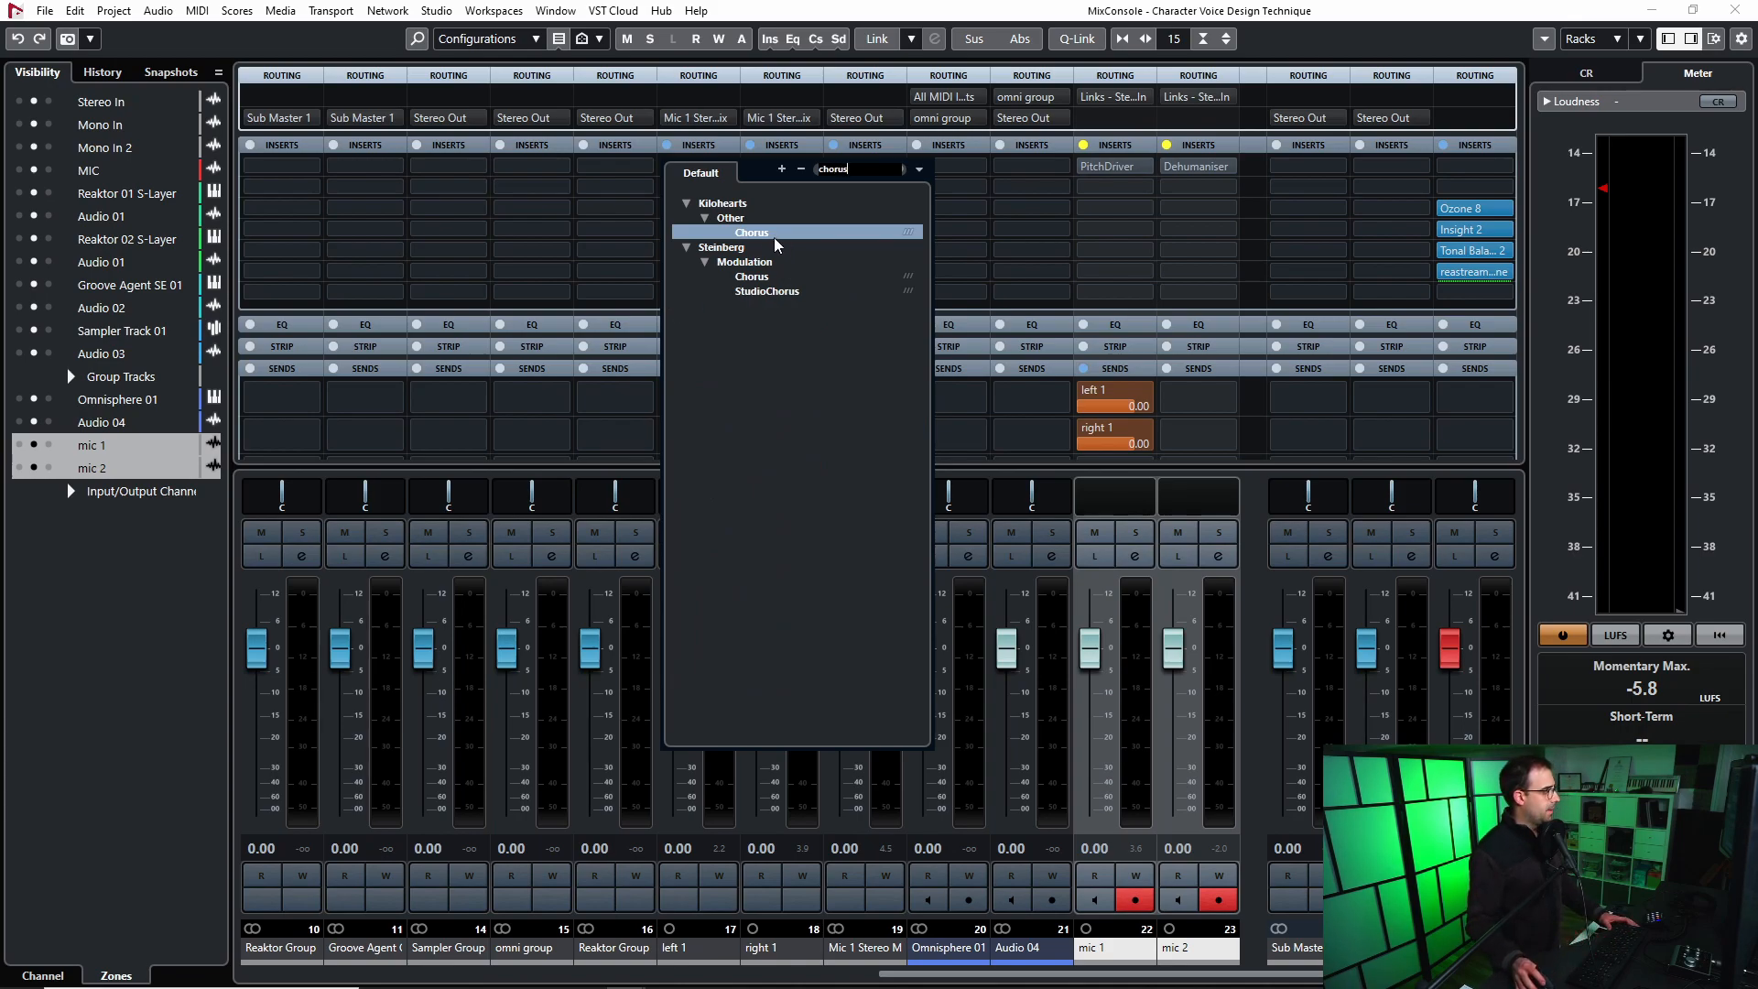
pyautogui.press('Return')
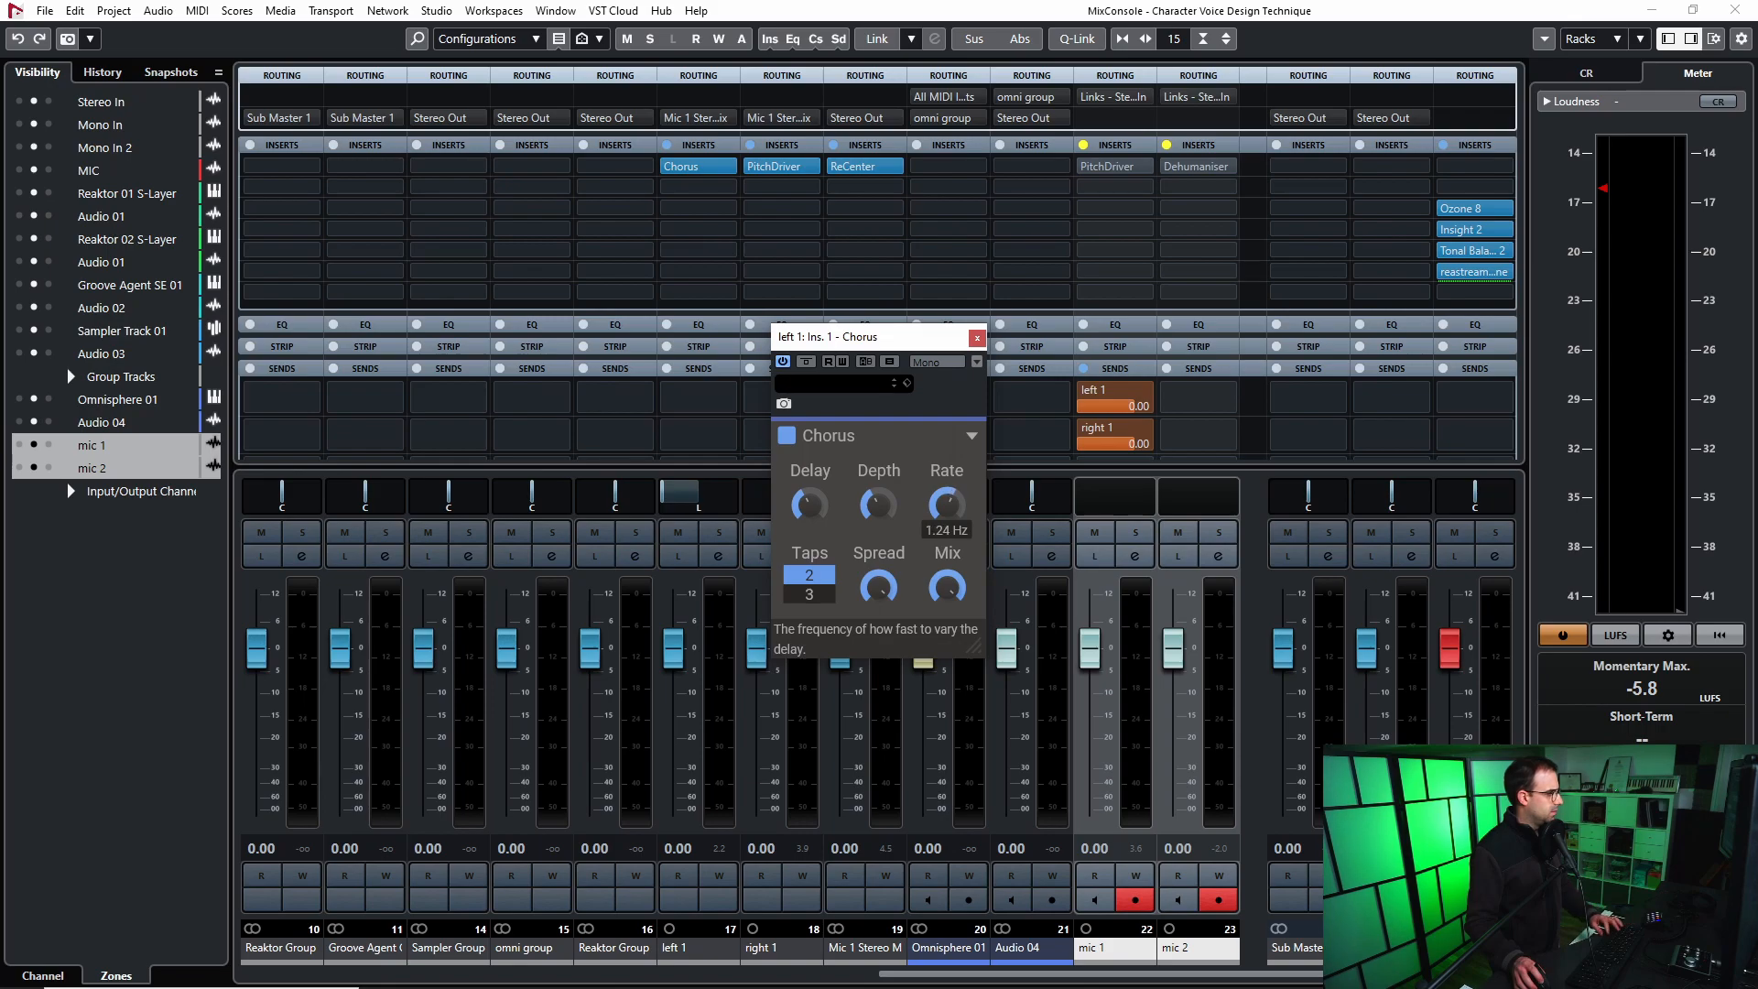
pyautogui.click(694, 189)
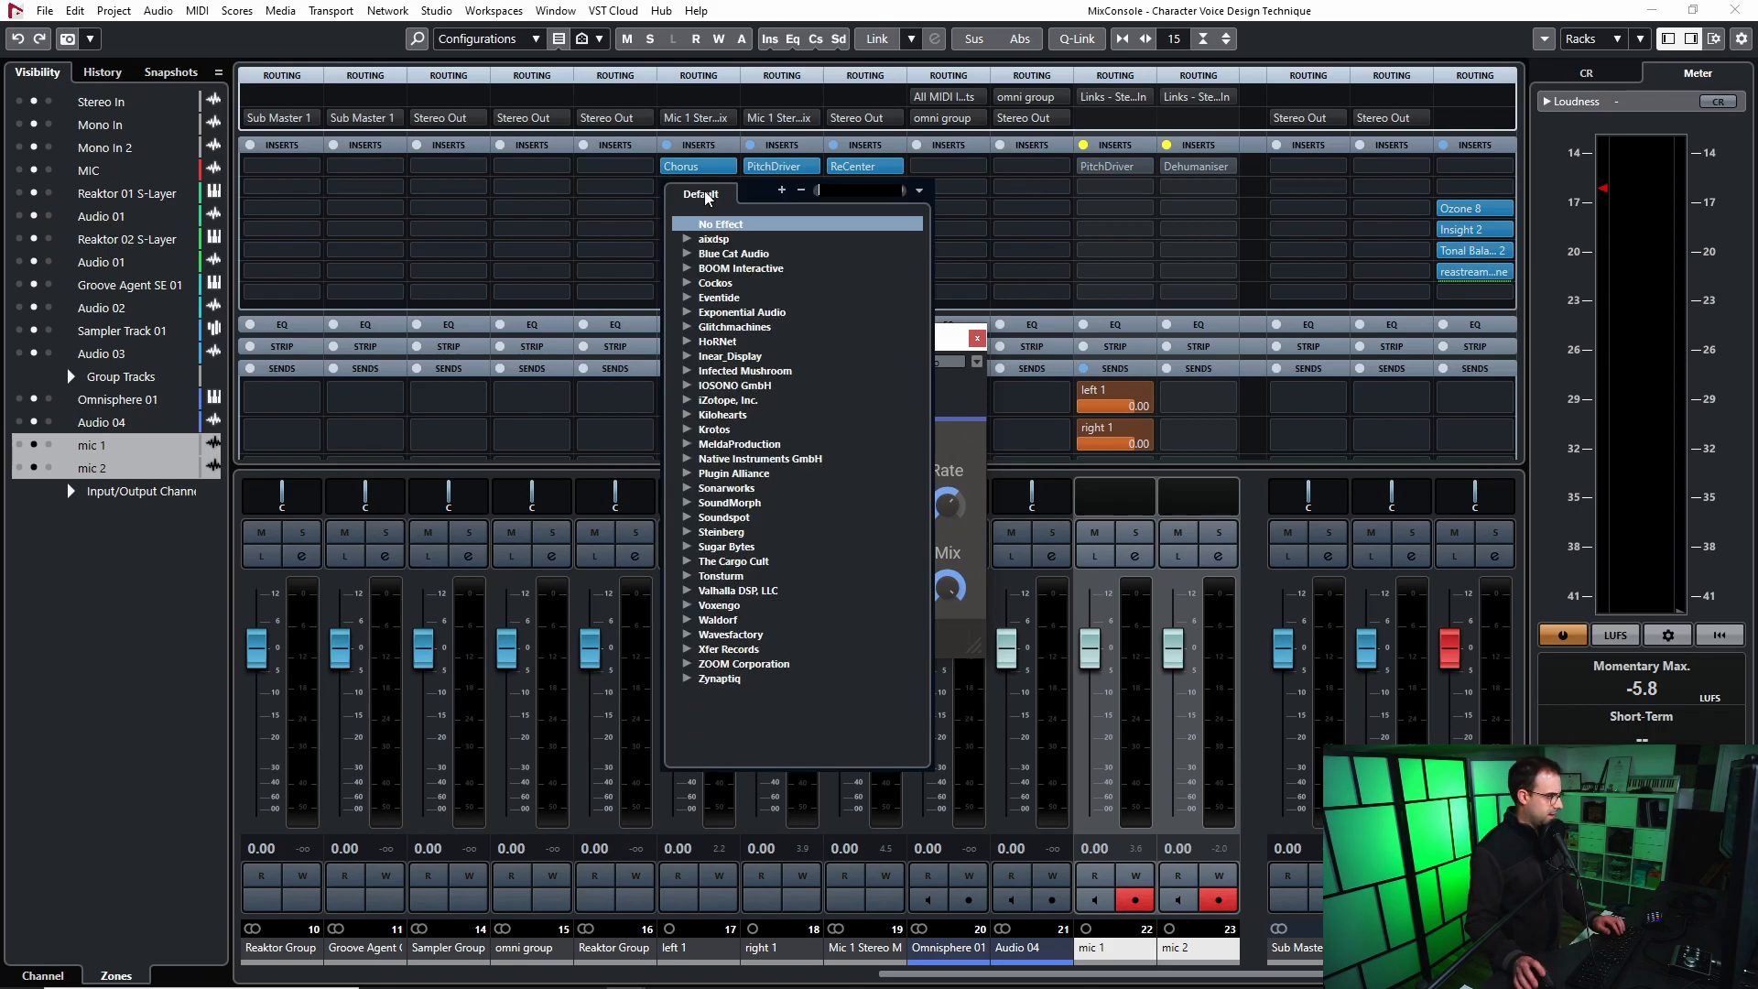
pyautogui.click(977, 257)
pyautogui.click(977, 337)
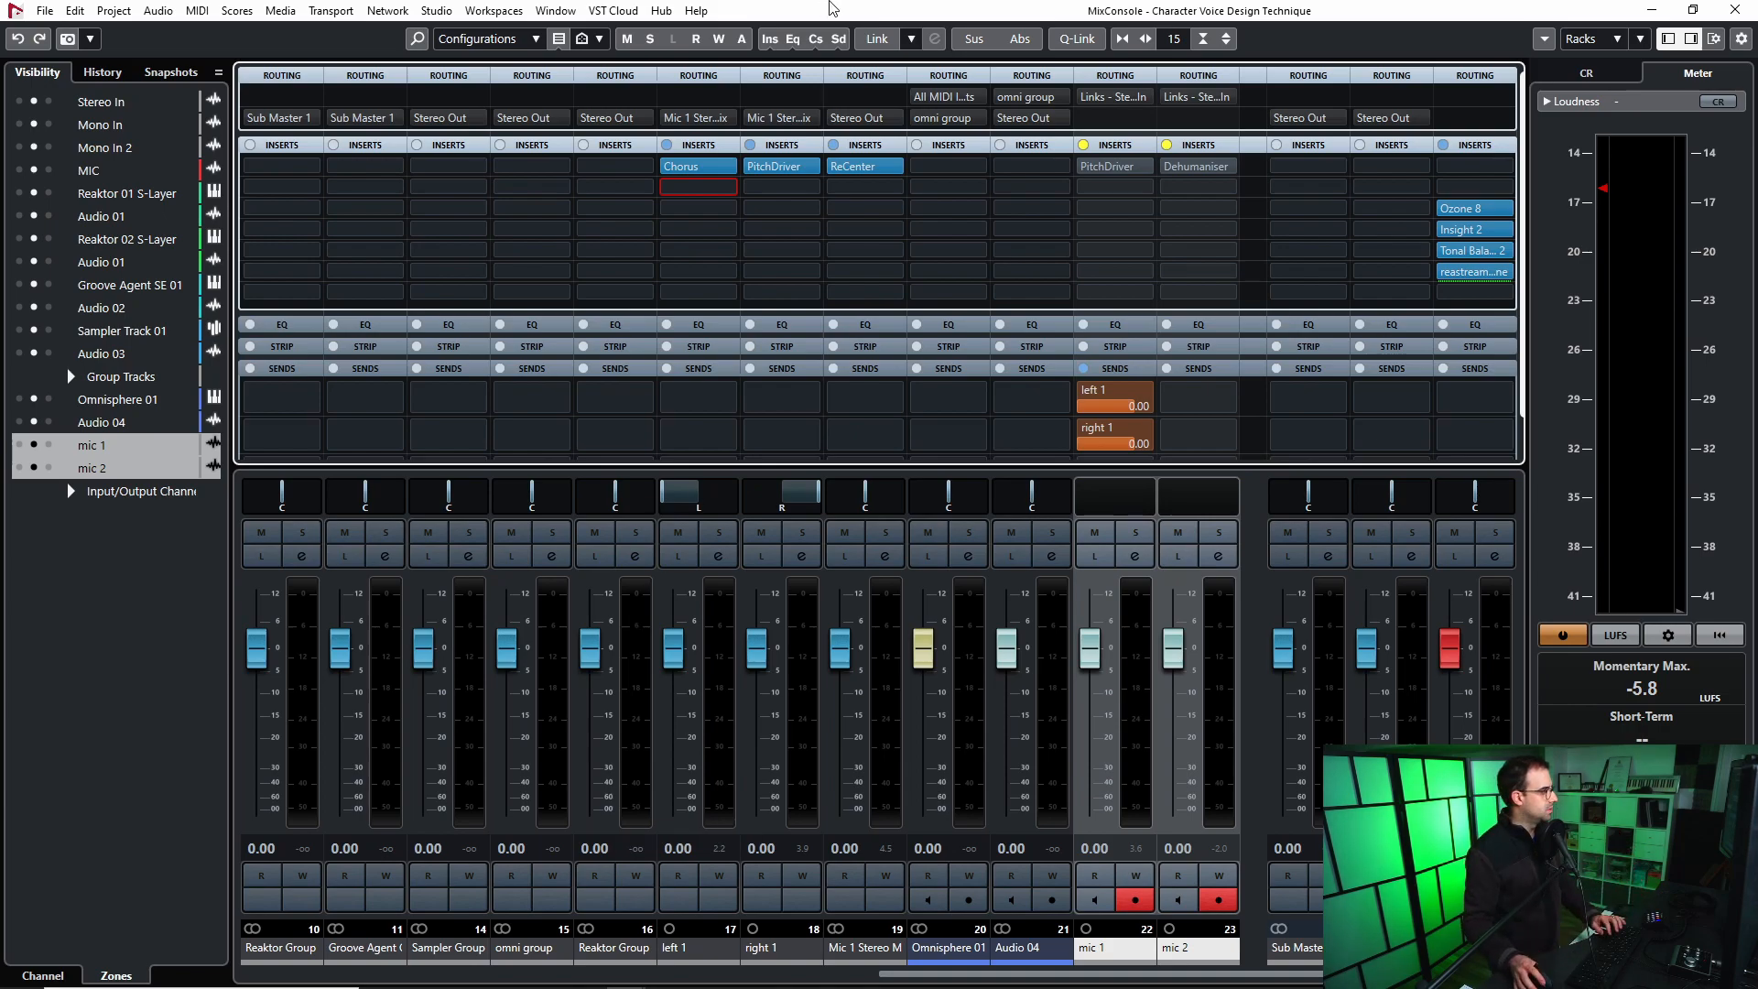
# Set the left 1 group's Chorus to 3 taps and add a Phaser in its second insert with the rate at 1/8.
pyautogui.click(1653, 10)
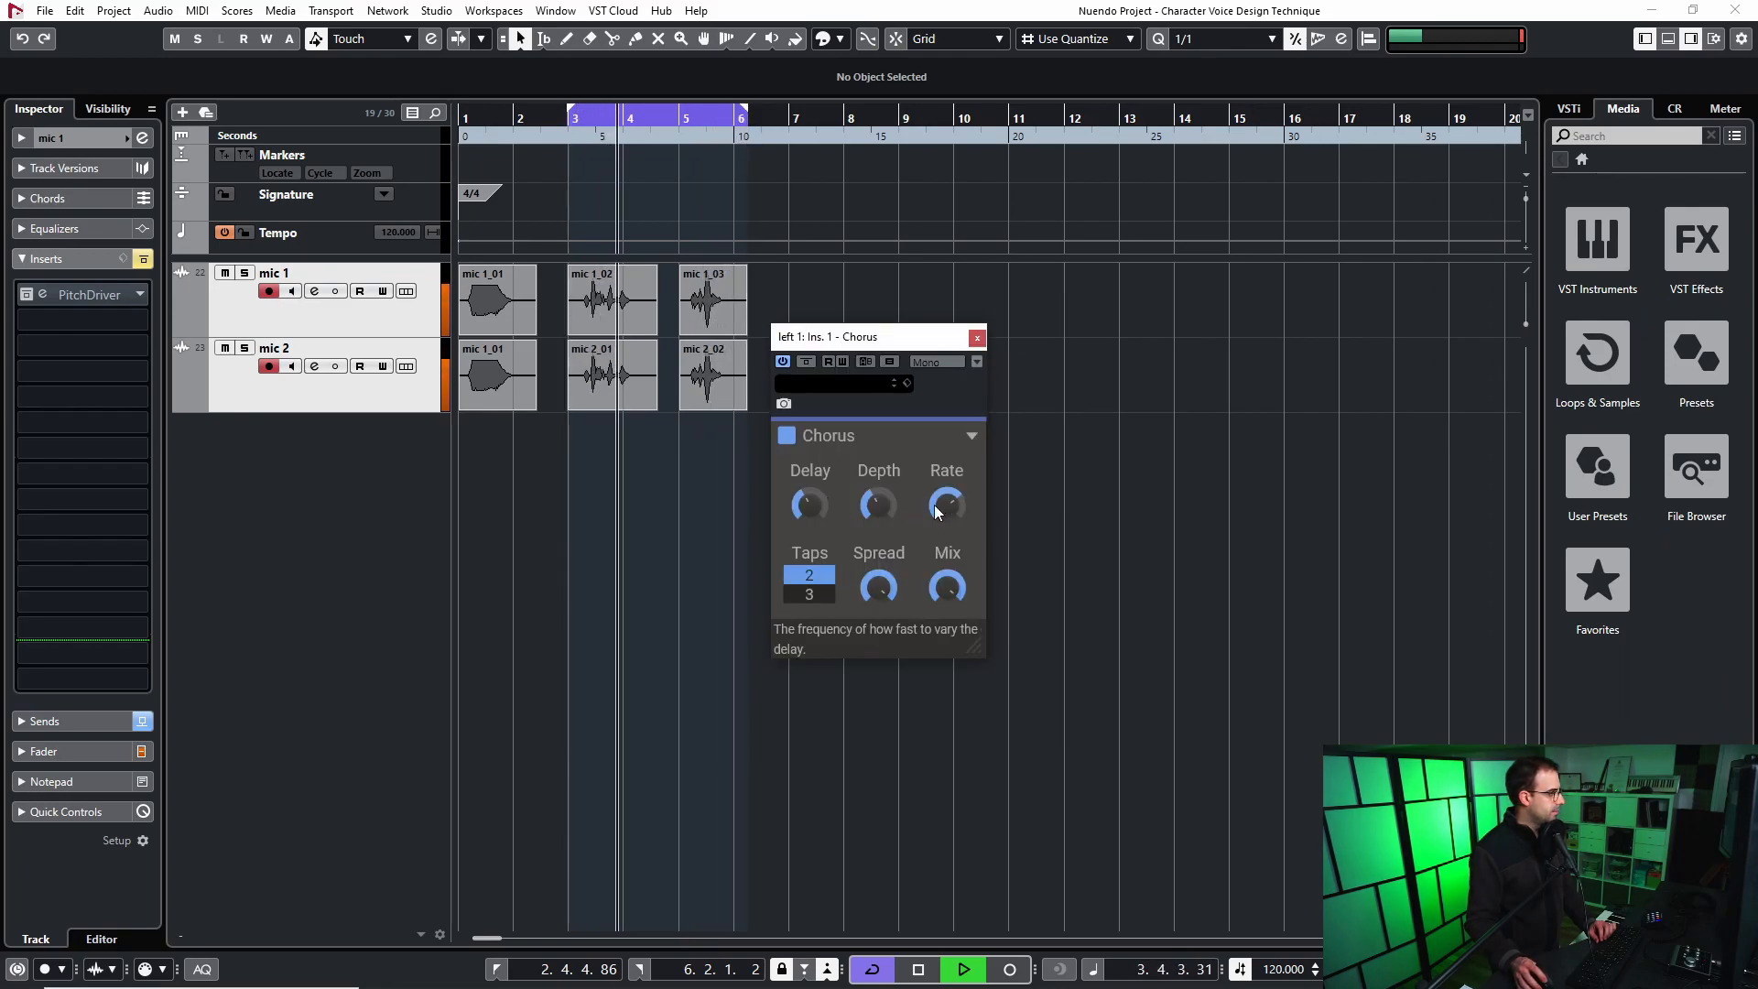
pyautogui.click(810, 593)
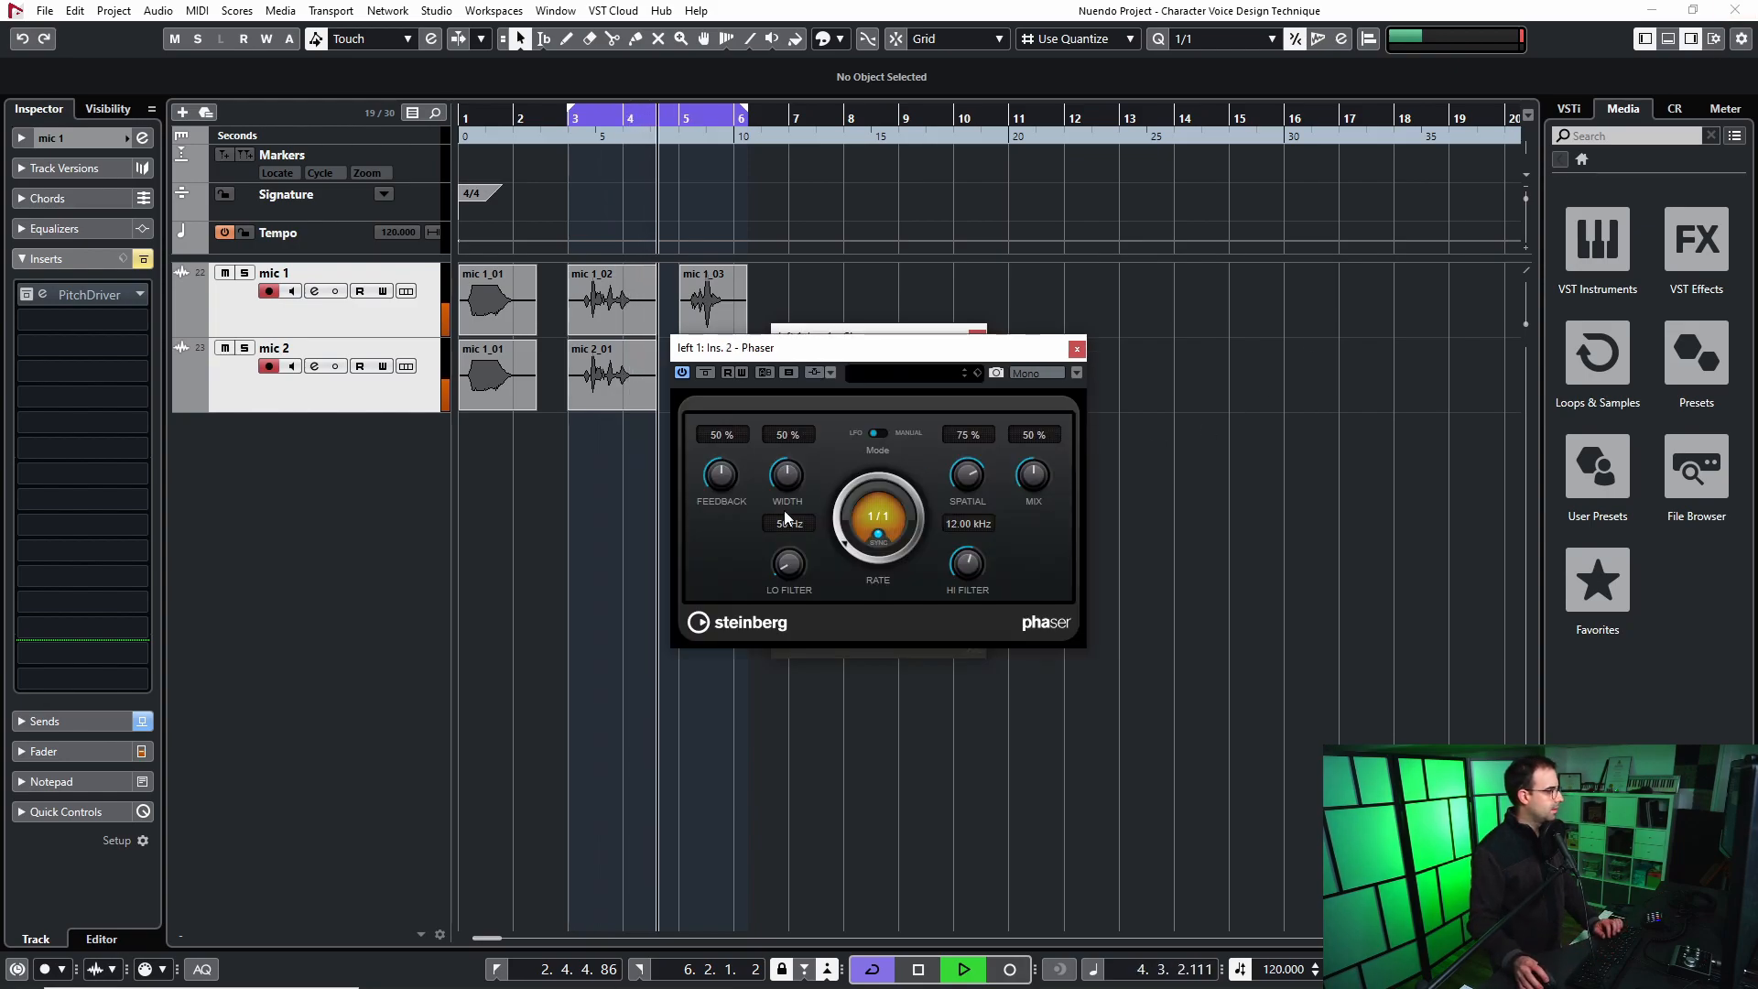
pyautogui.scroll(5, 865, 471)
pyautogui.scroll(-2, 860, 485)
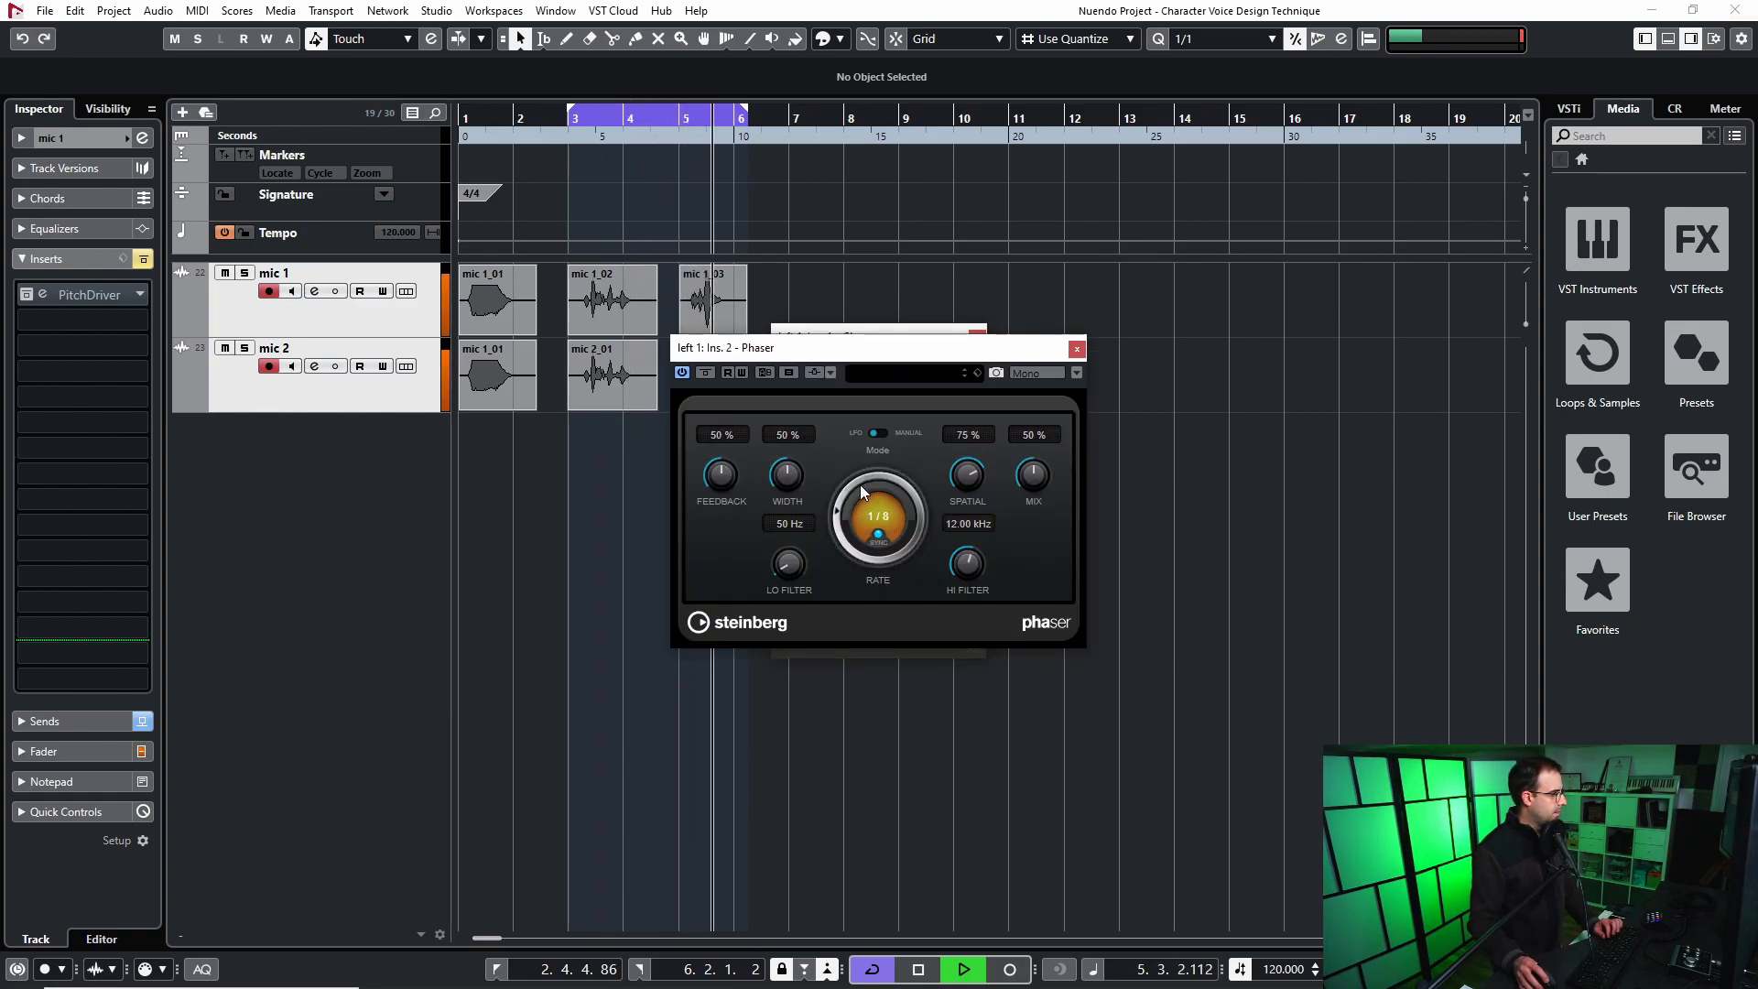
# Set the Phaser to mix 32 %, spatial 43 %, width 38 %, feedback 35 % and rate 1/4, and close both left 1 plug-ins.
pyautogui.moveTo(1026, 480); pyautogui.dragTo(962, 511)
pyautogui.moveTo(769, 484); pyautogui.dragTo(769, 500)
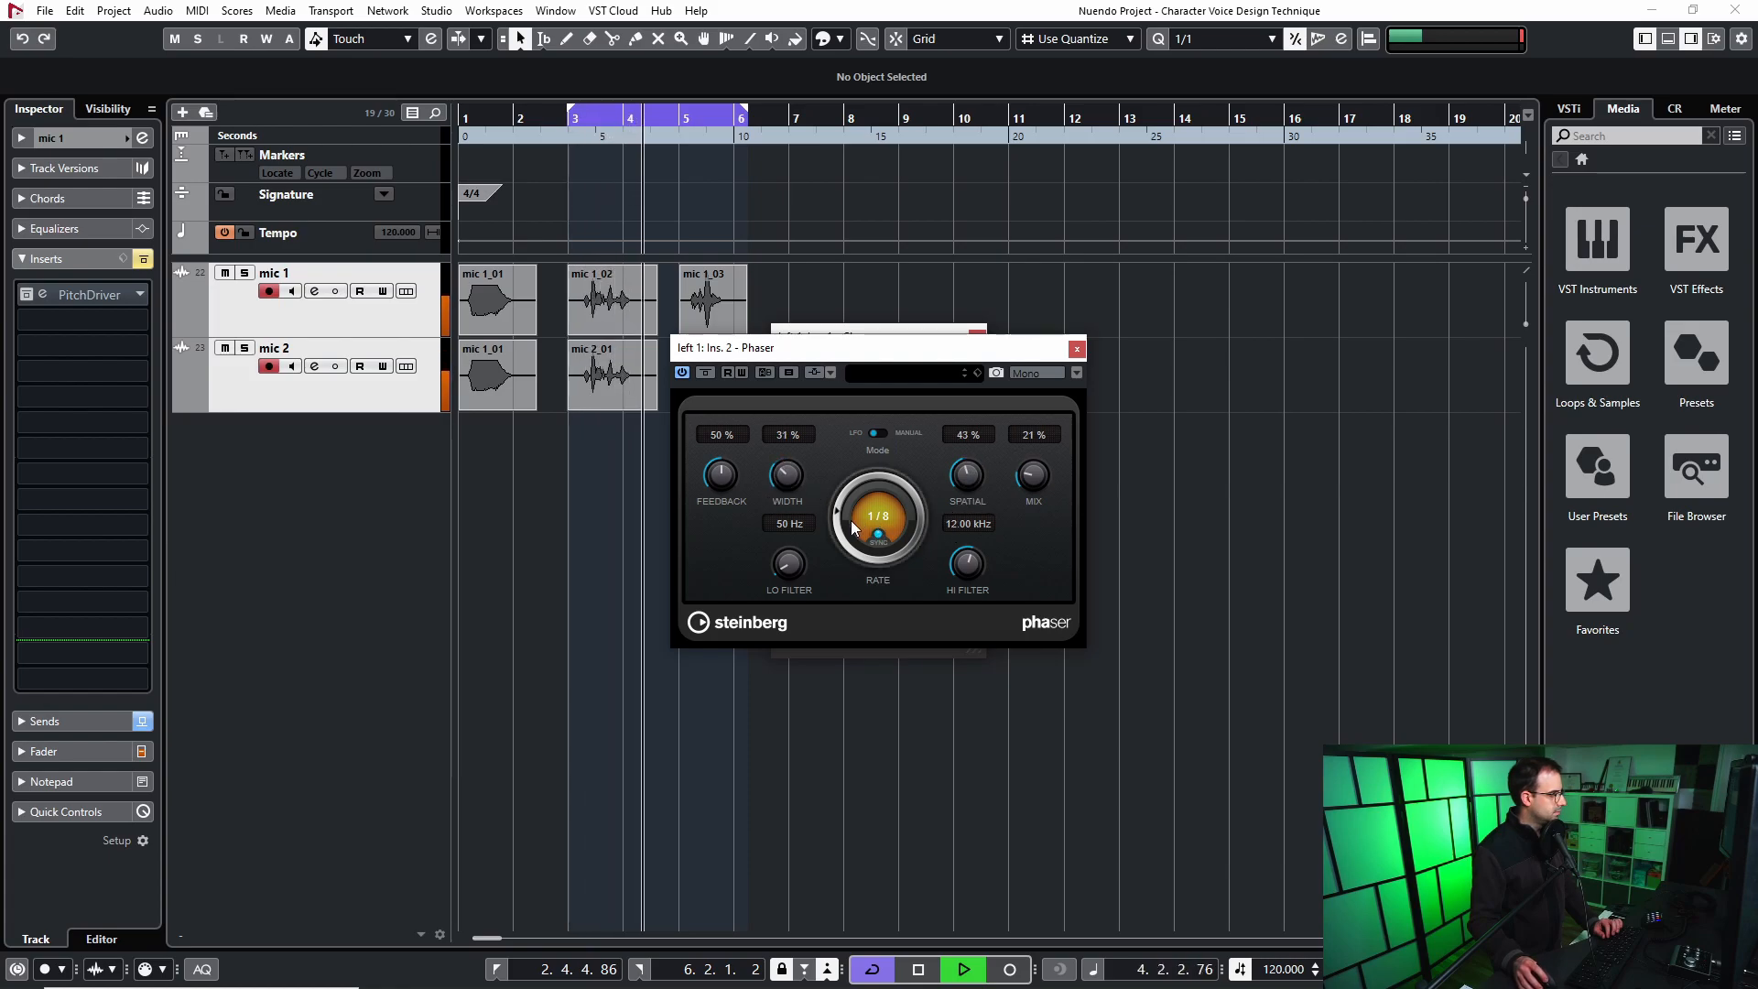
pyautogui.scroll(-1, 870, 513)
pyautogui.moveTo(1029, 486); pyautogui.dragTo(1029, 474)
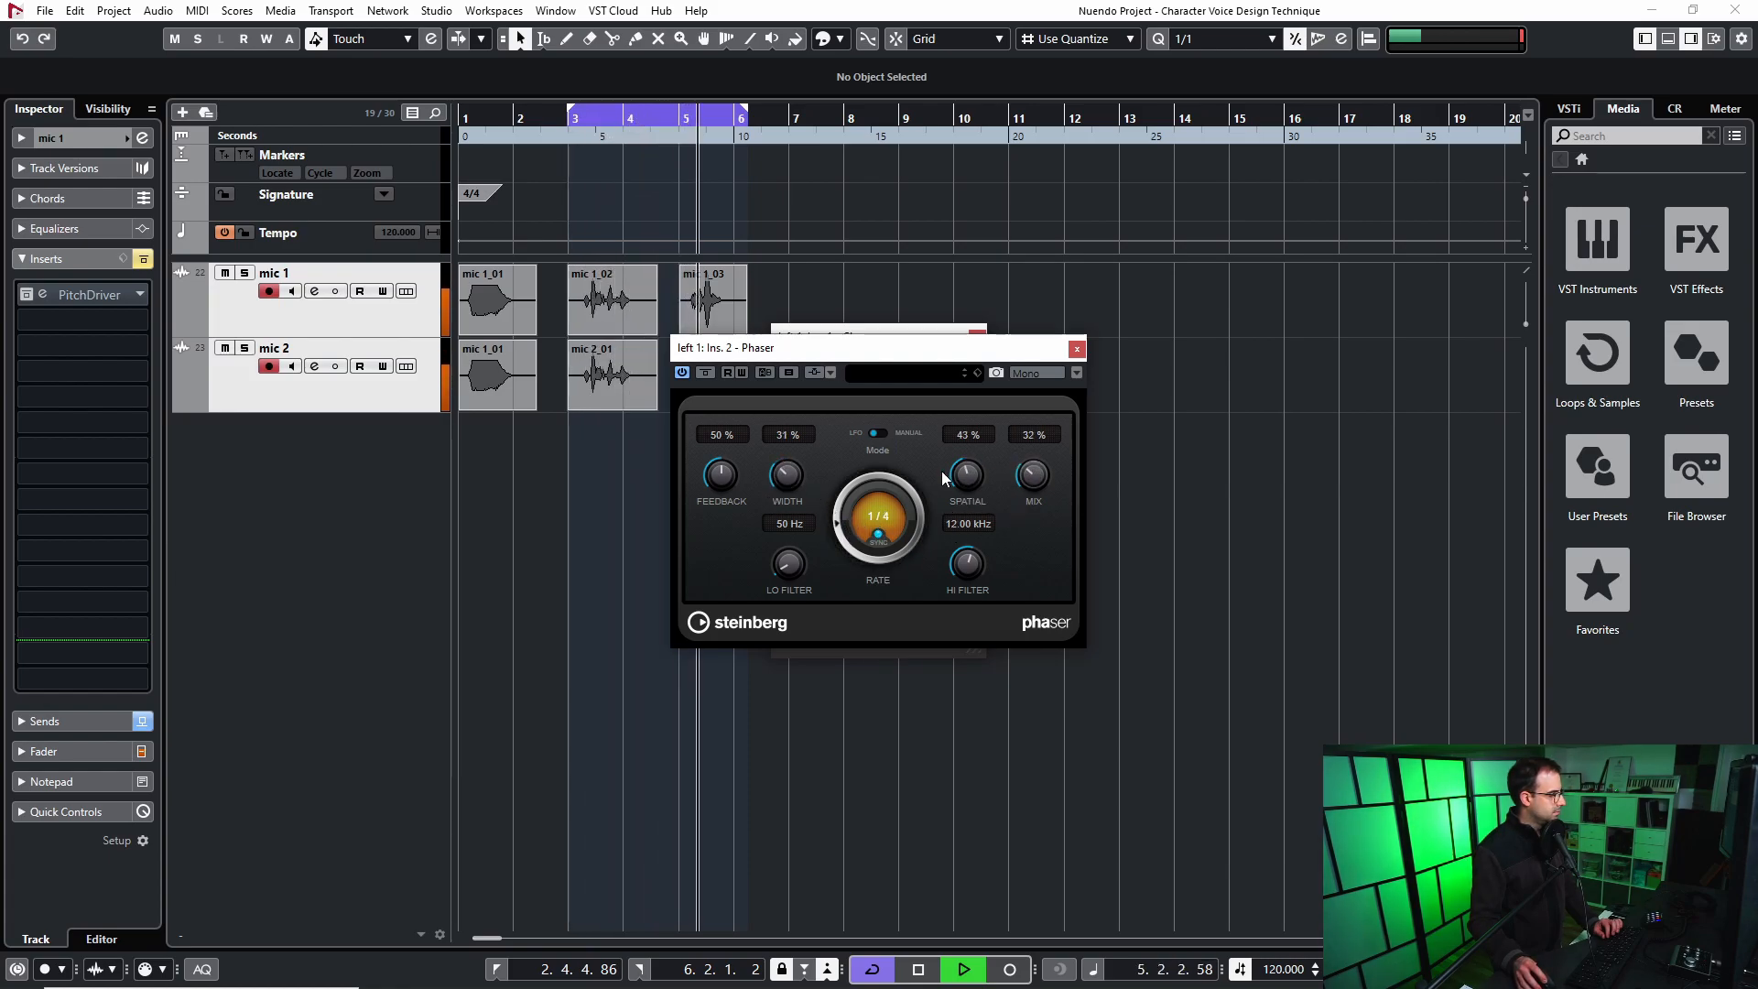
pyautogui.moveTo(781, 481); pyautogui.dragTo(781, 473)
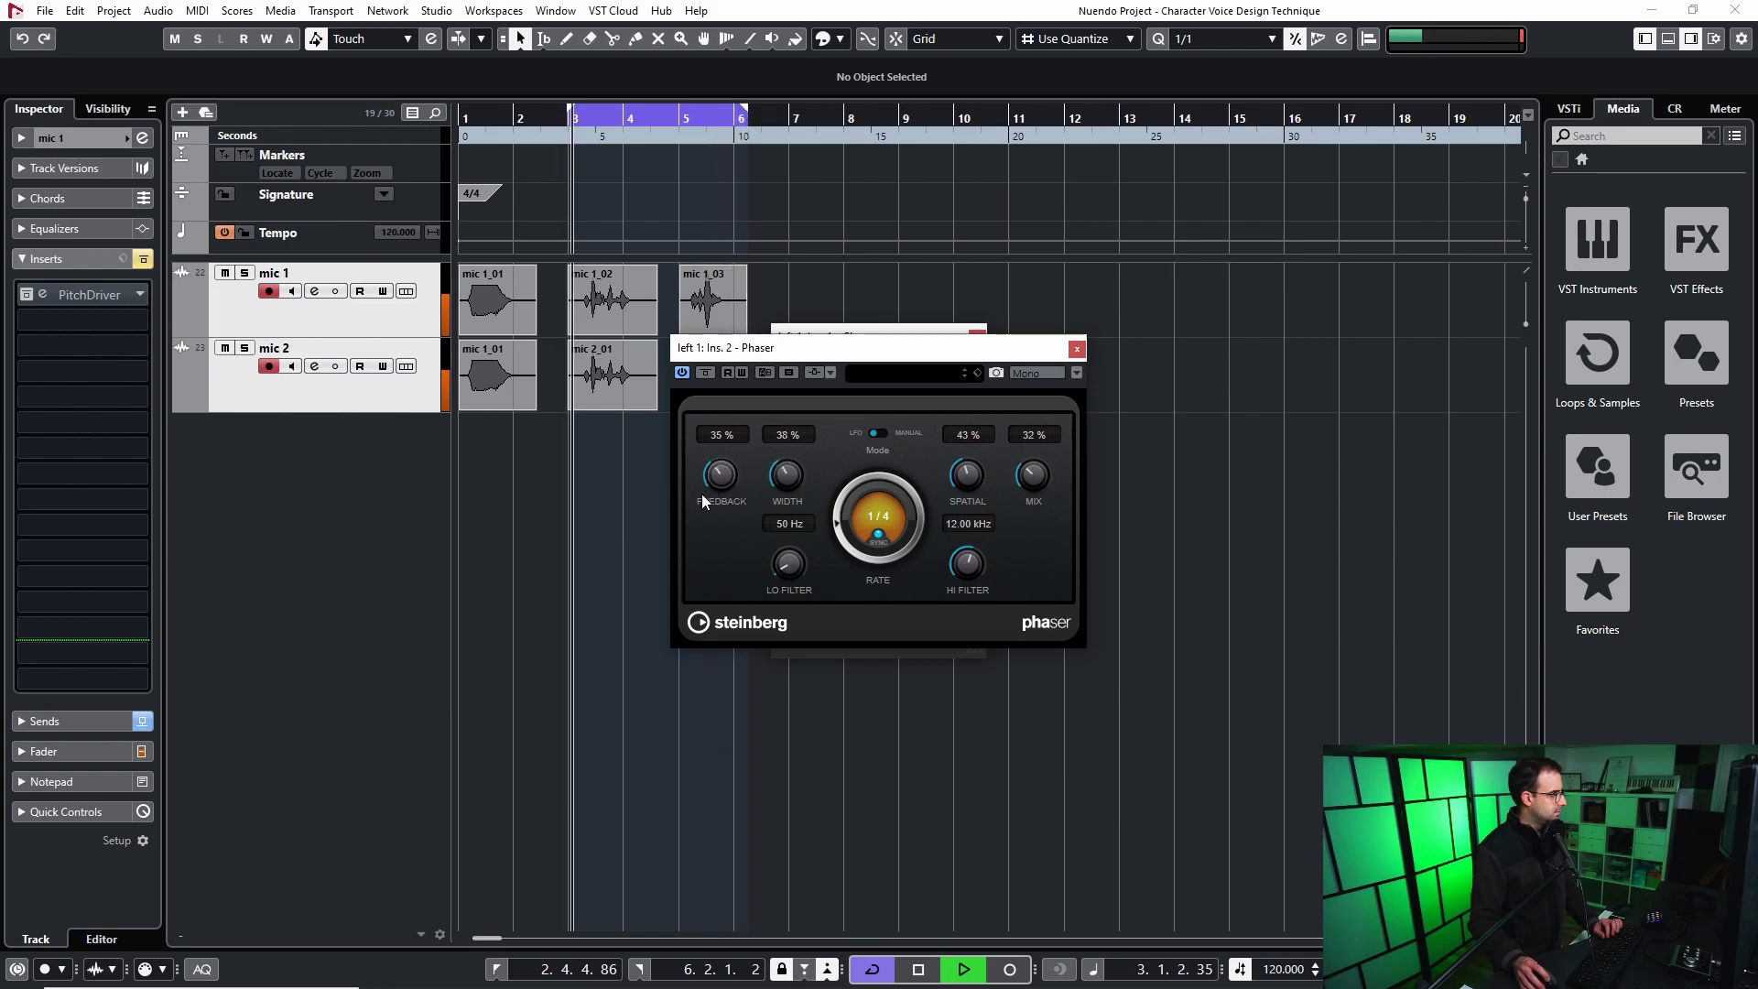
pyautogui.click(1077, 348)
pyautogui.click(977, 338)
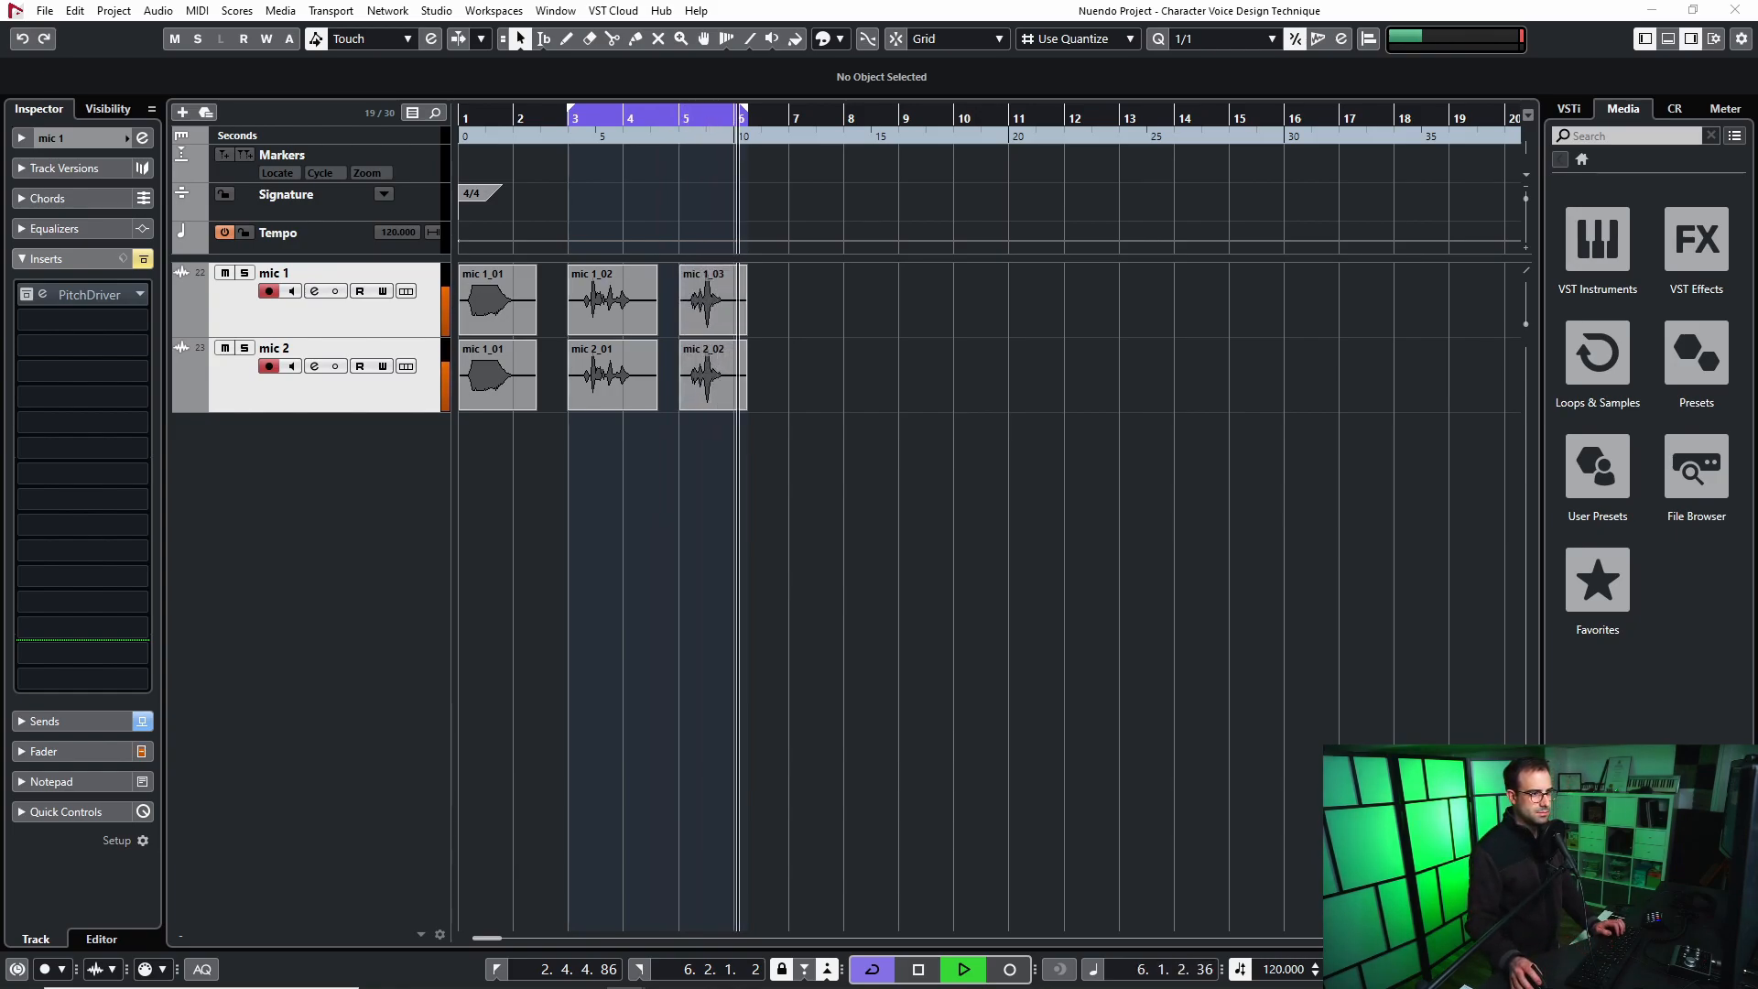
# Set Detune to -69.6 % in the right 1 group's PitchDriver during playback, and stop playback.
pyautogui.click(42, 294)
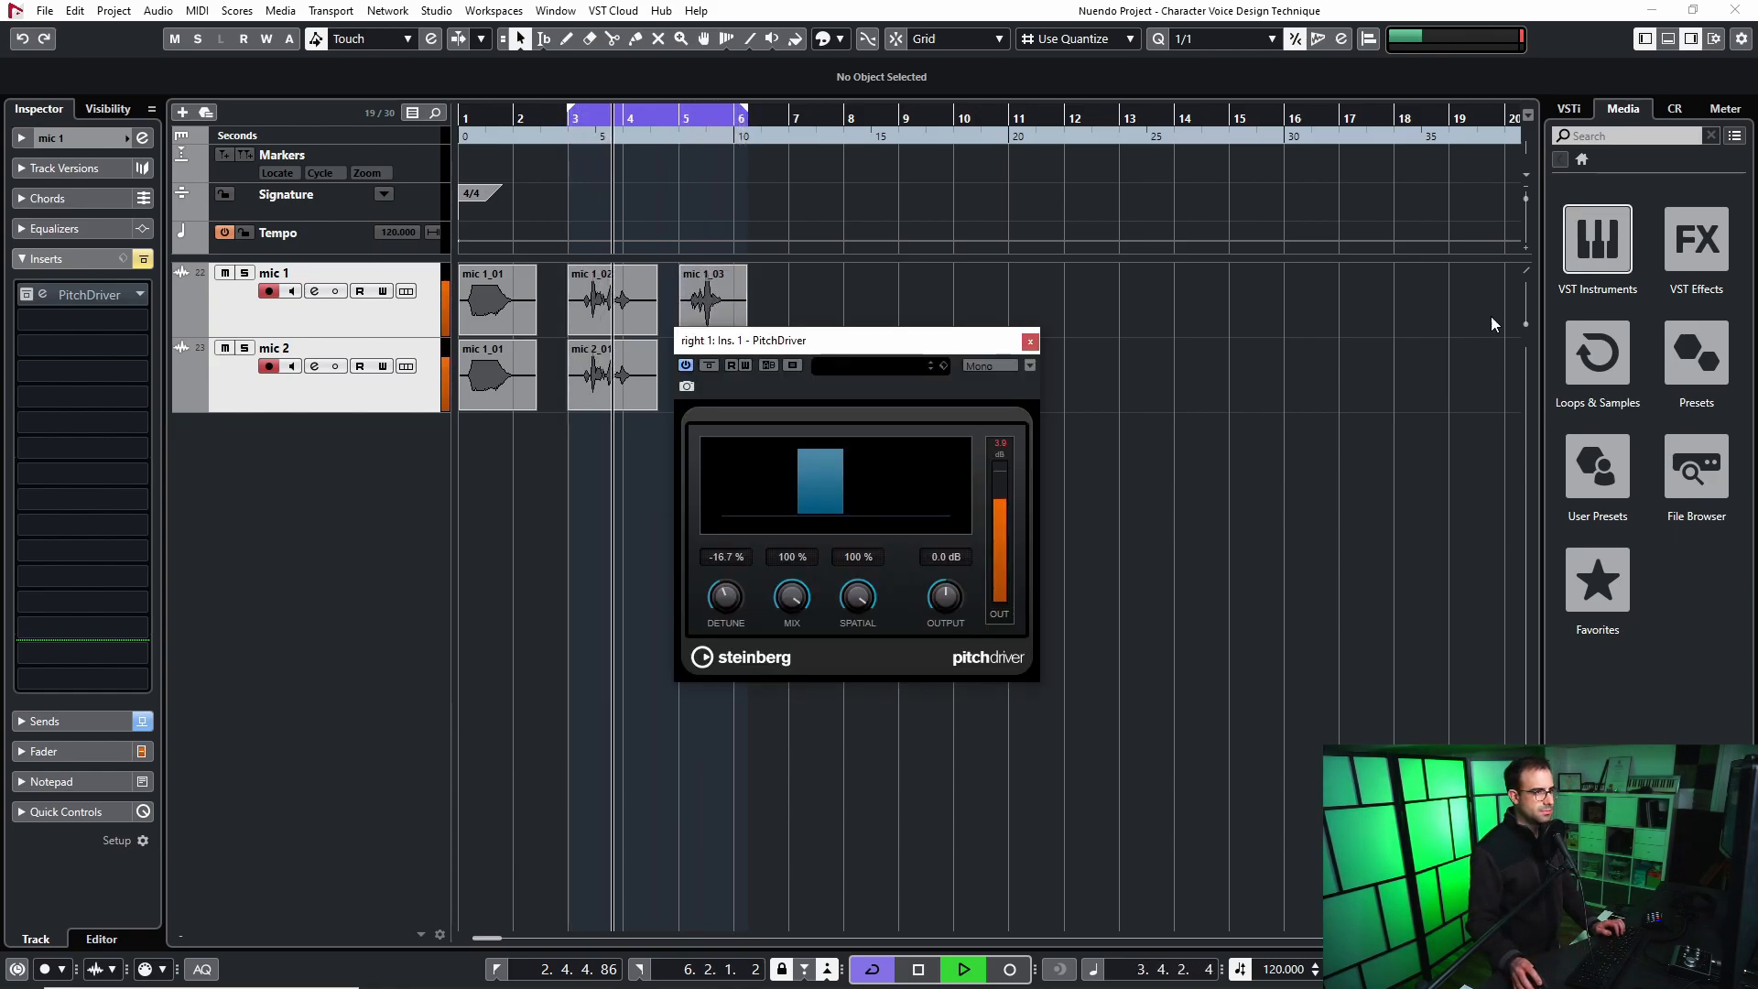
pyautogui.moveTo(728, 595); pyautogui.dragTo(729, 612)
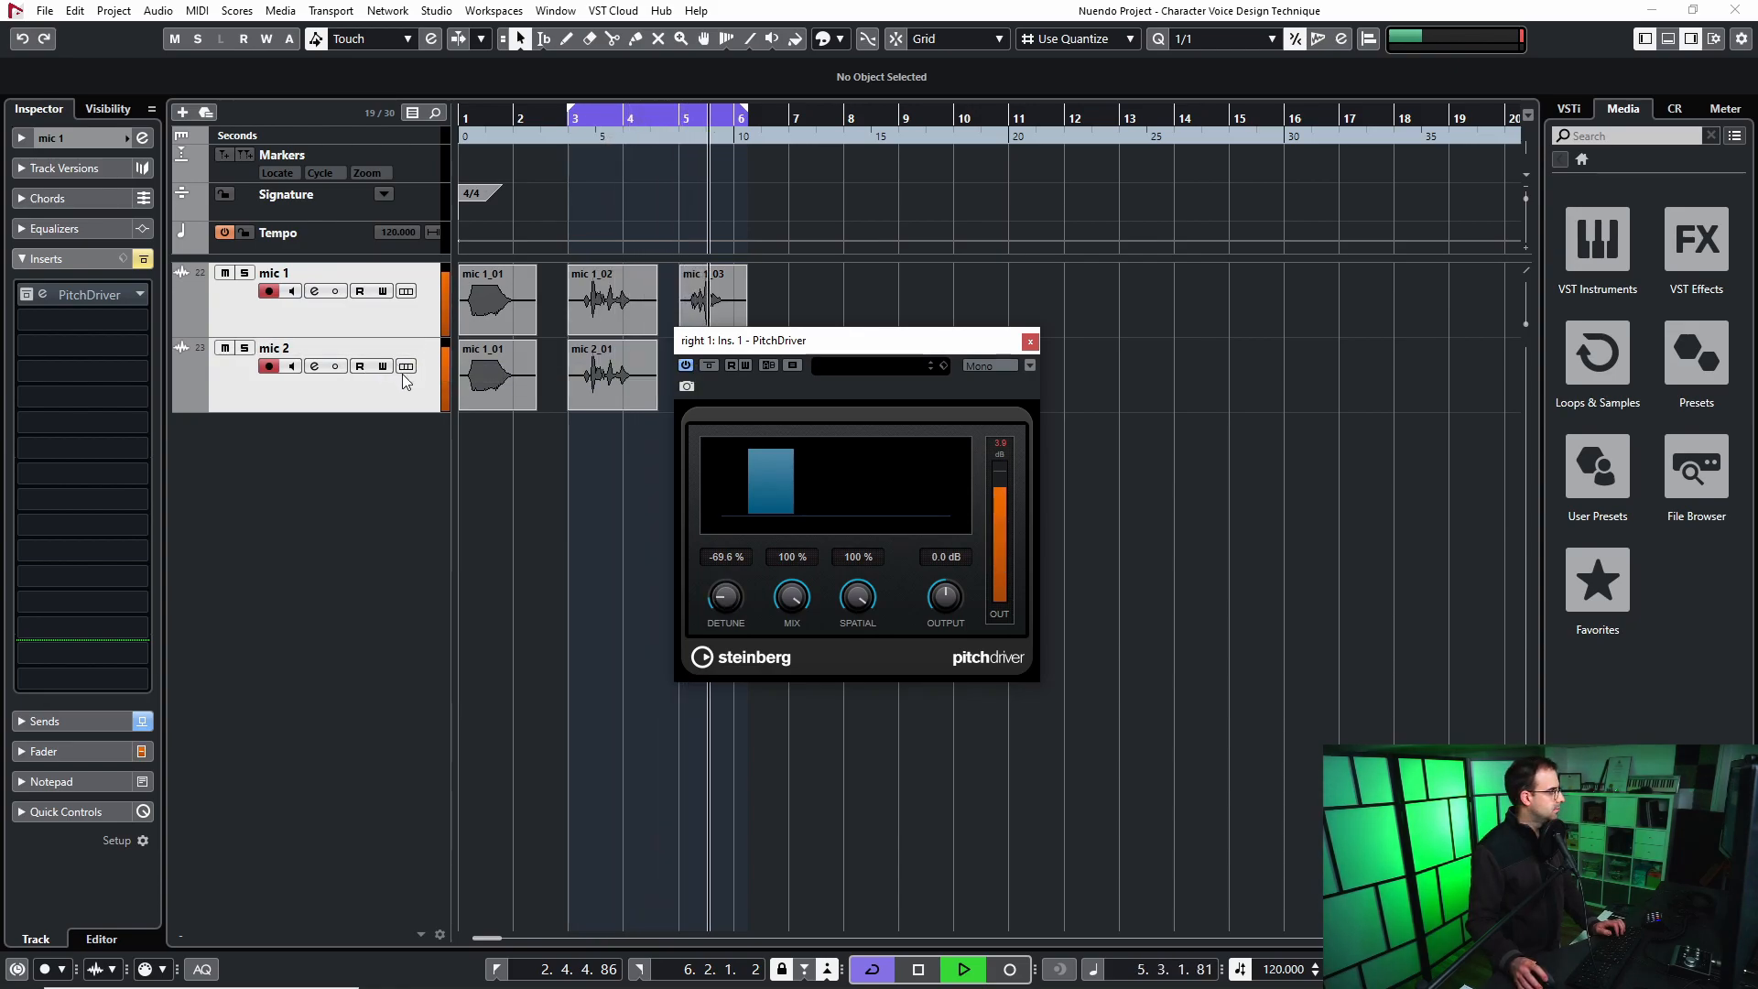
pyautogui.press('space')
# Play mic 1 in solo, switch solo off to compare, and reopen the right 1 group's PitchDriver.
pyautogui.click(244, 272)
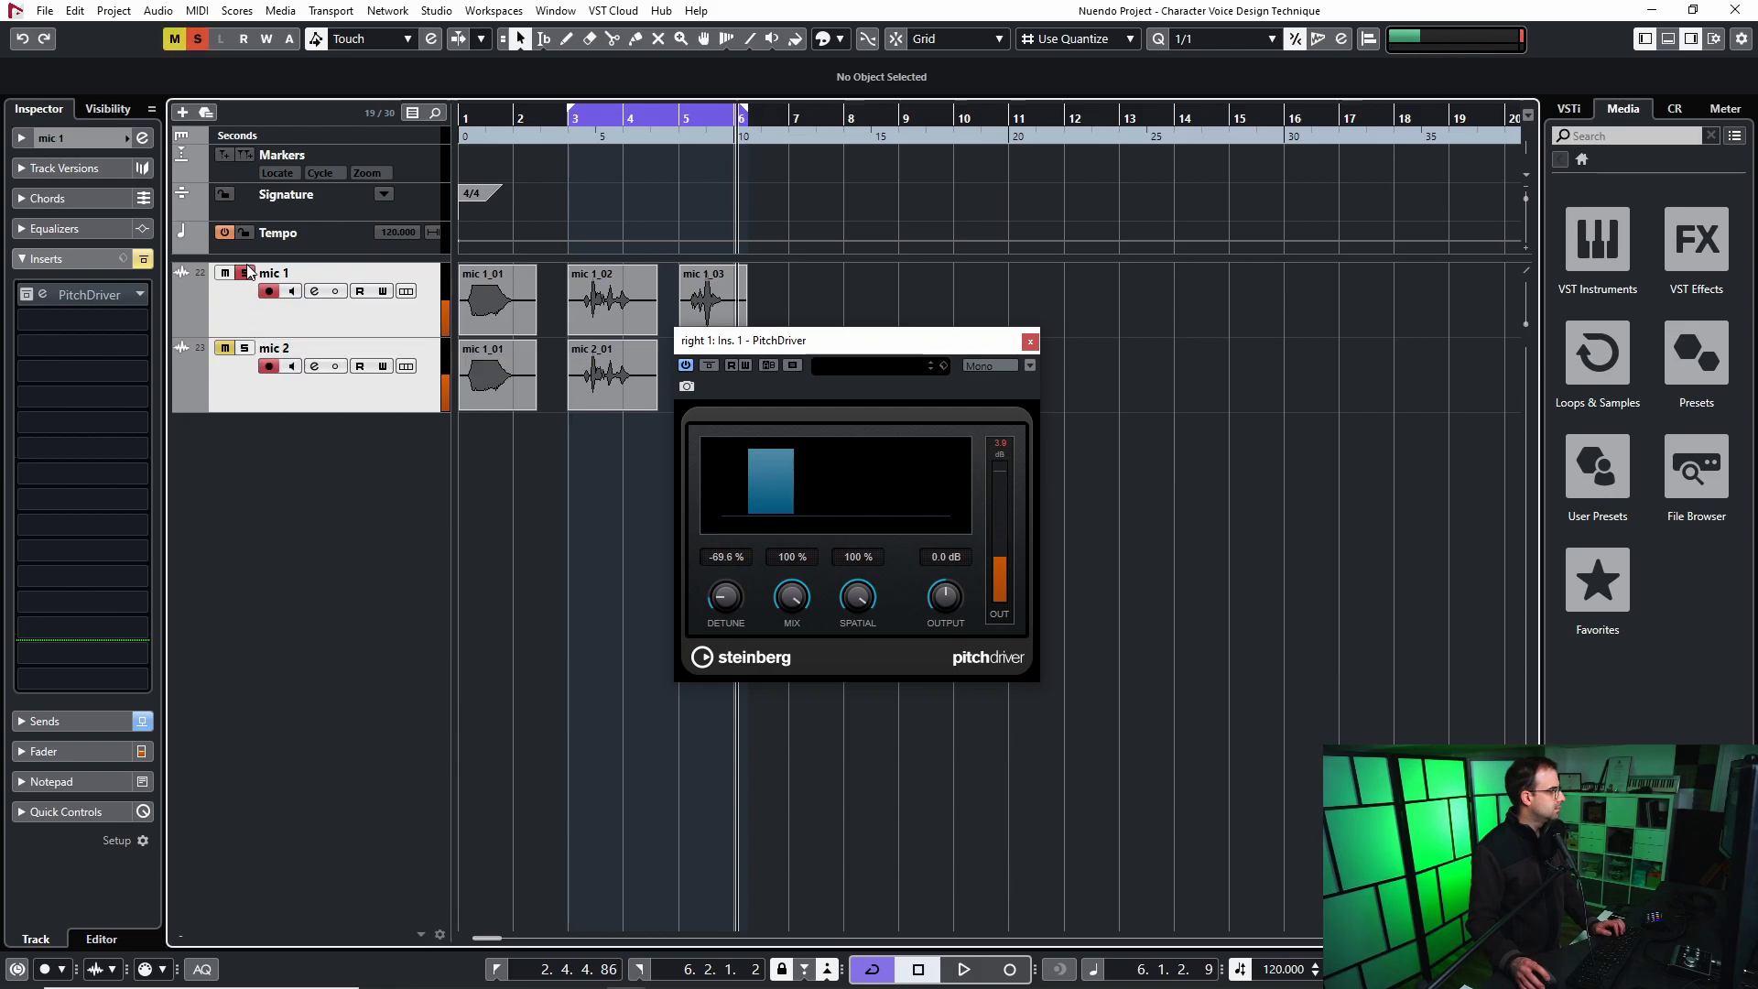
pyautogui.press('space')
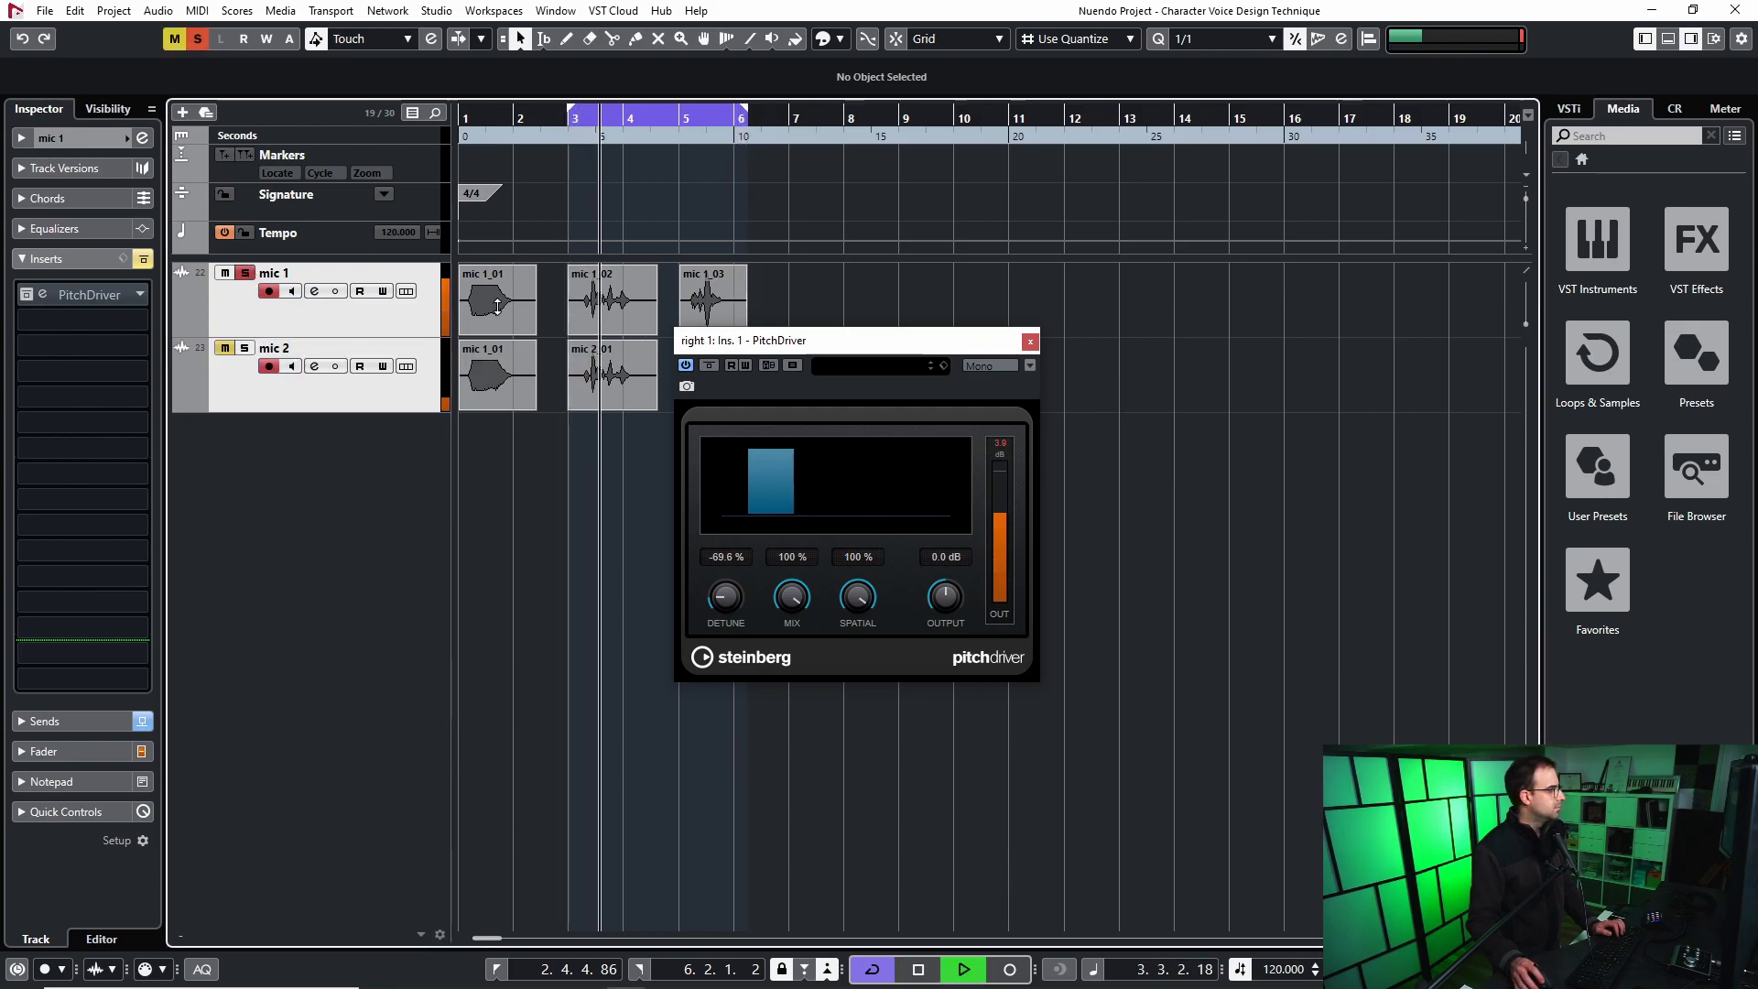
pyautogui.click(245, 272)
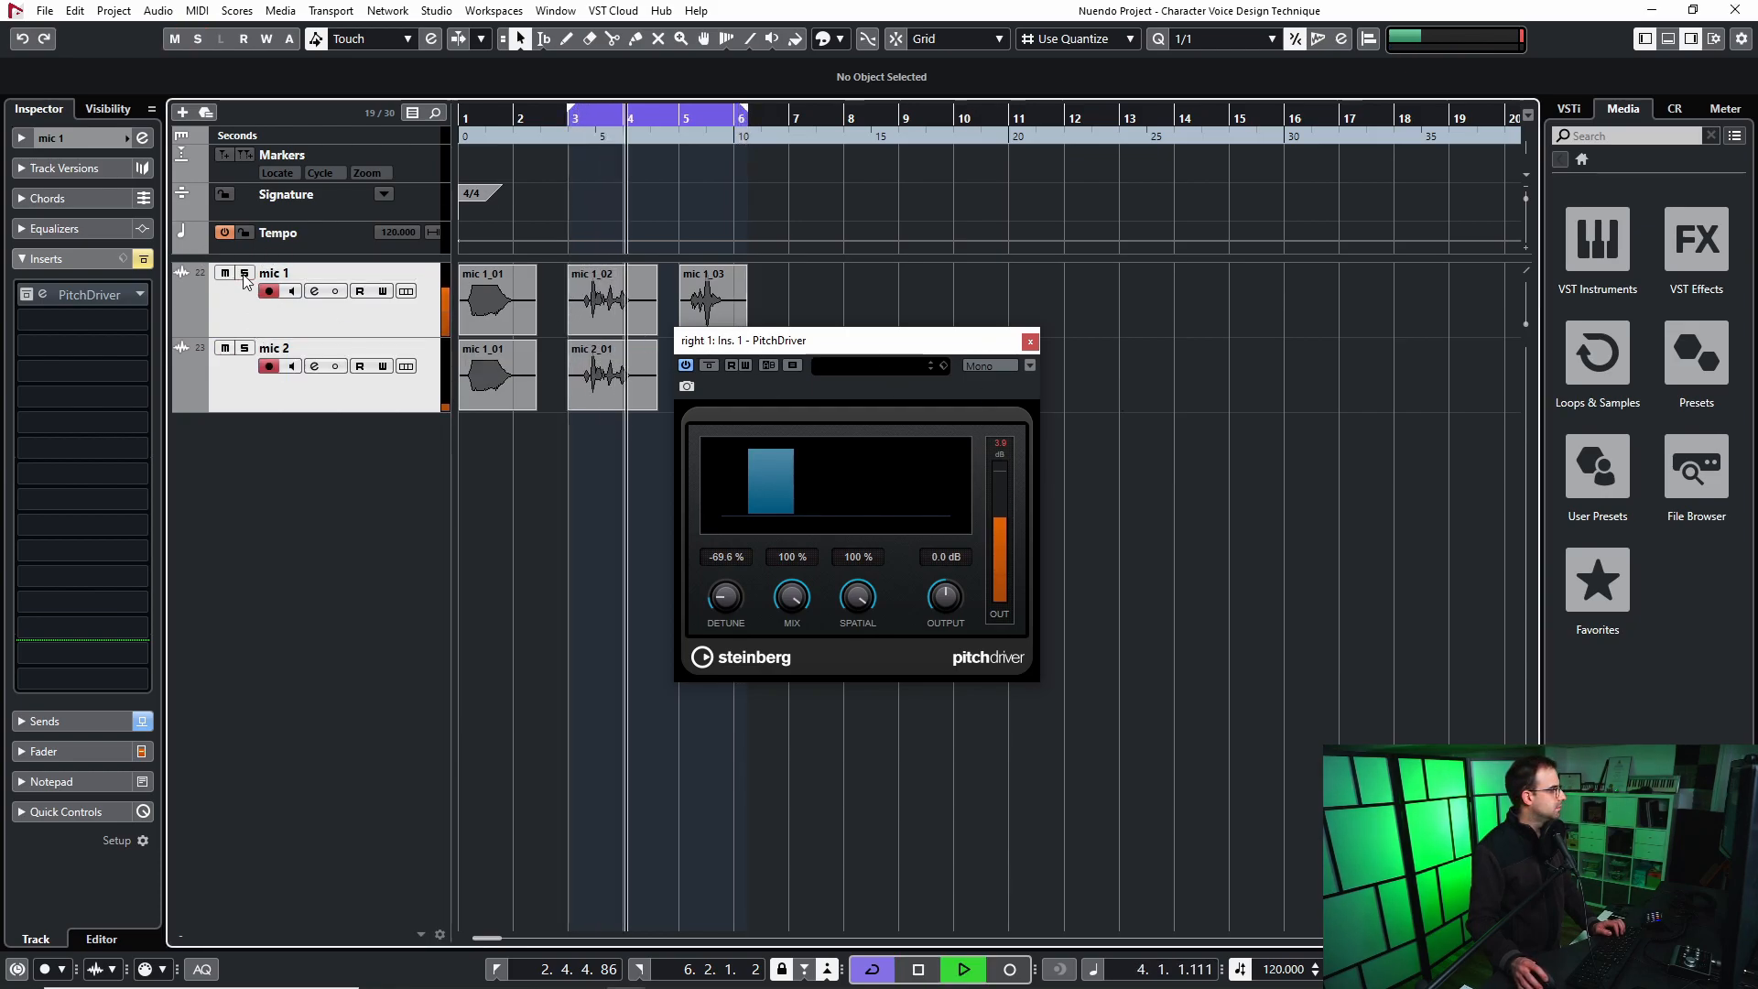
pyautogui.click(1031, 341)
pyautogui.click(42, 295)
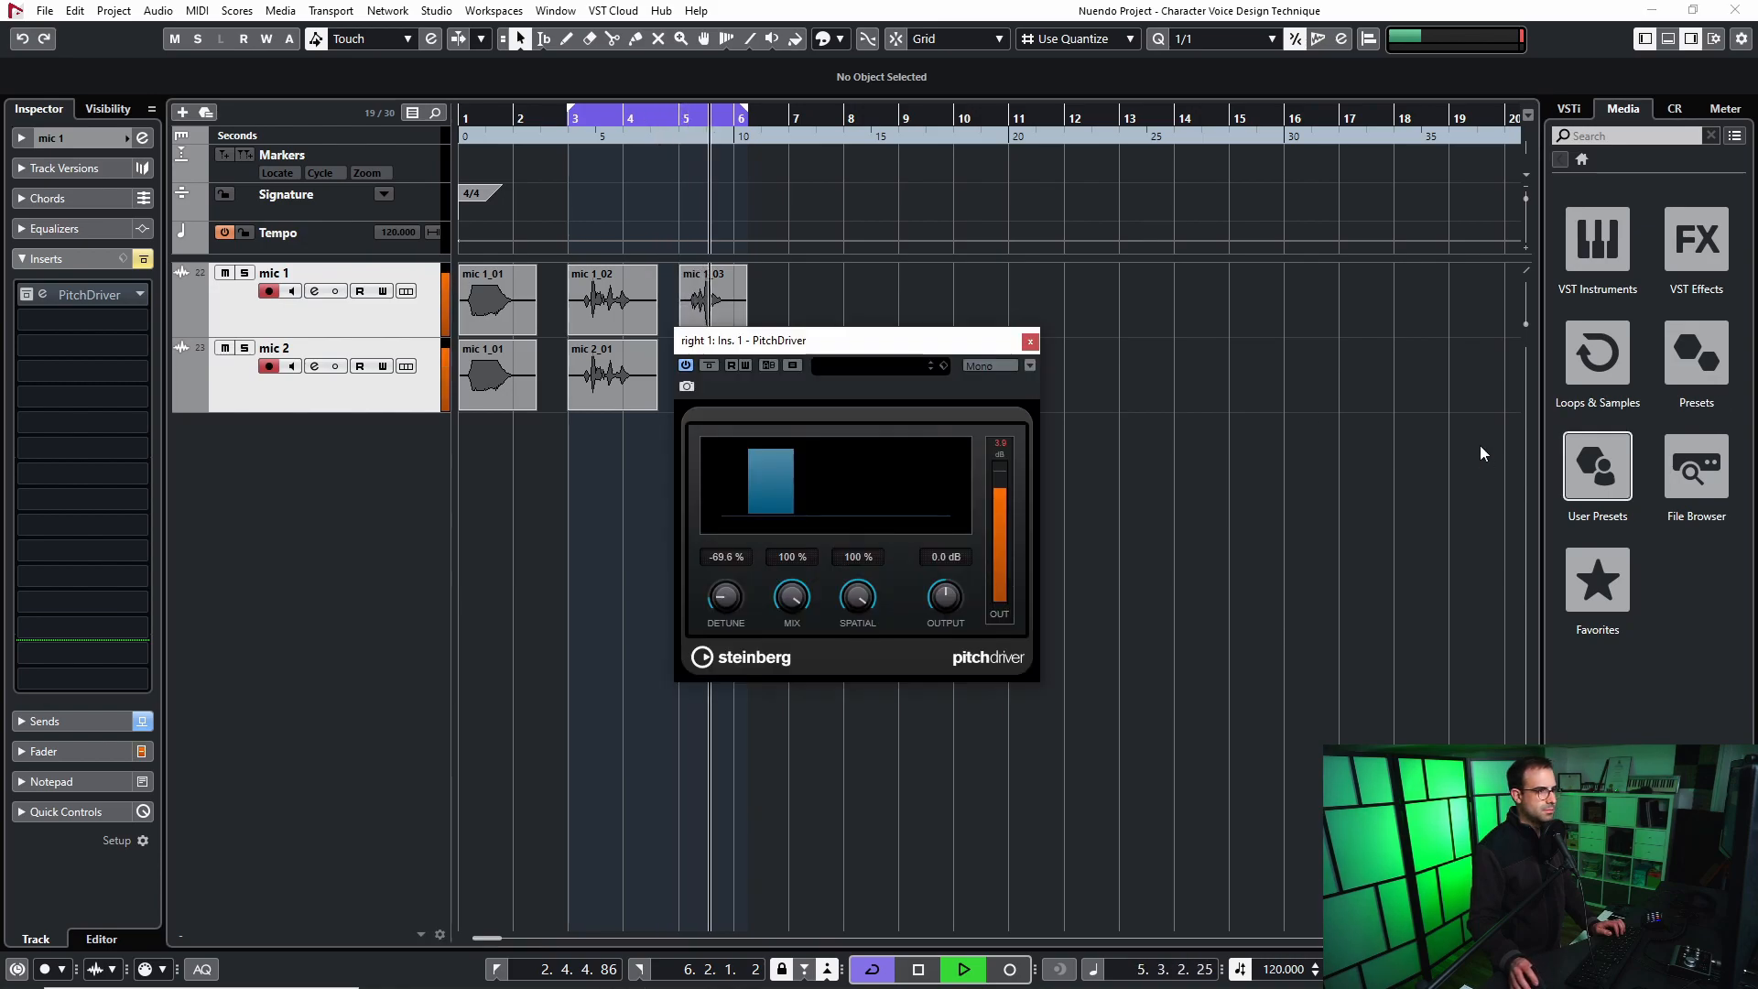
# Set PitchDriver to -43.1 % detune on right 1, and to -39.2 % detune and 100 % spatial in left 1's third insert; close both.
pyautogui.press('space')
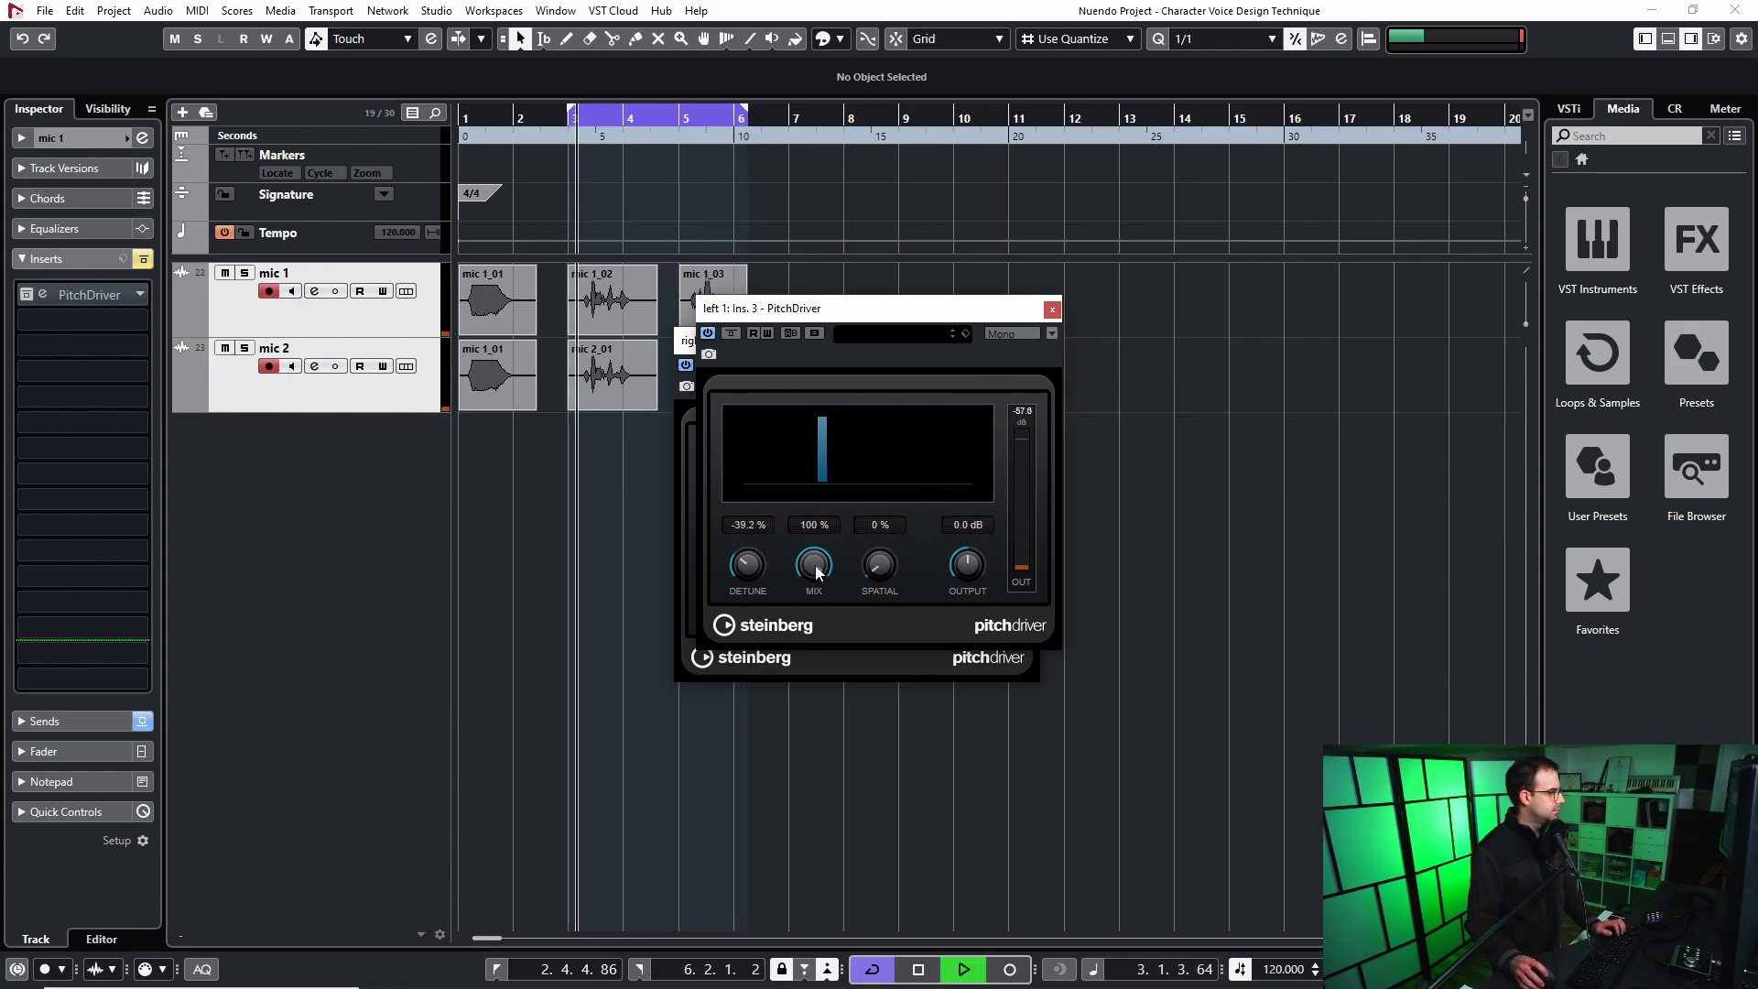
pyautogui.moveTo(992, 316); pyautogui.dragTo(1205, 373)
pyautogui.click(1264, 366)
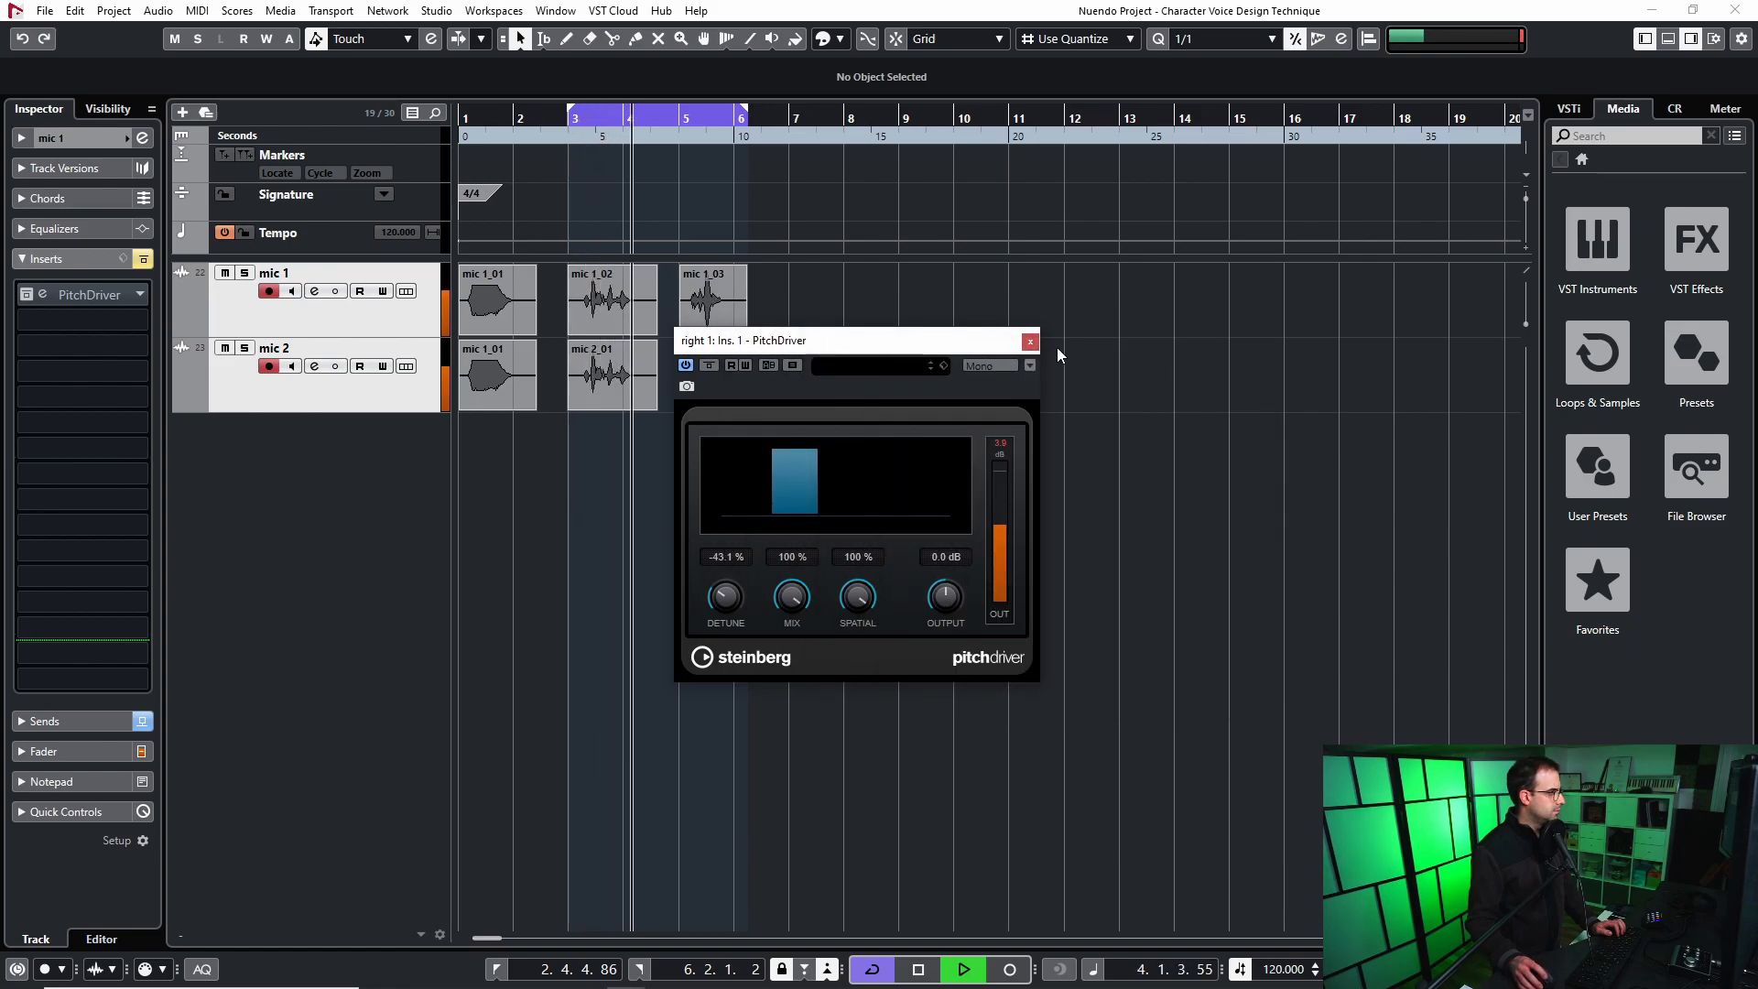
pyautogui.click(1030, 340)
pyautogui.moveTo(1087, 622); pyautogui.dragTo(1114, 439)
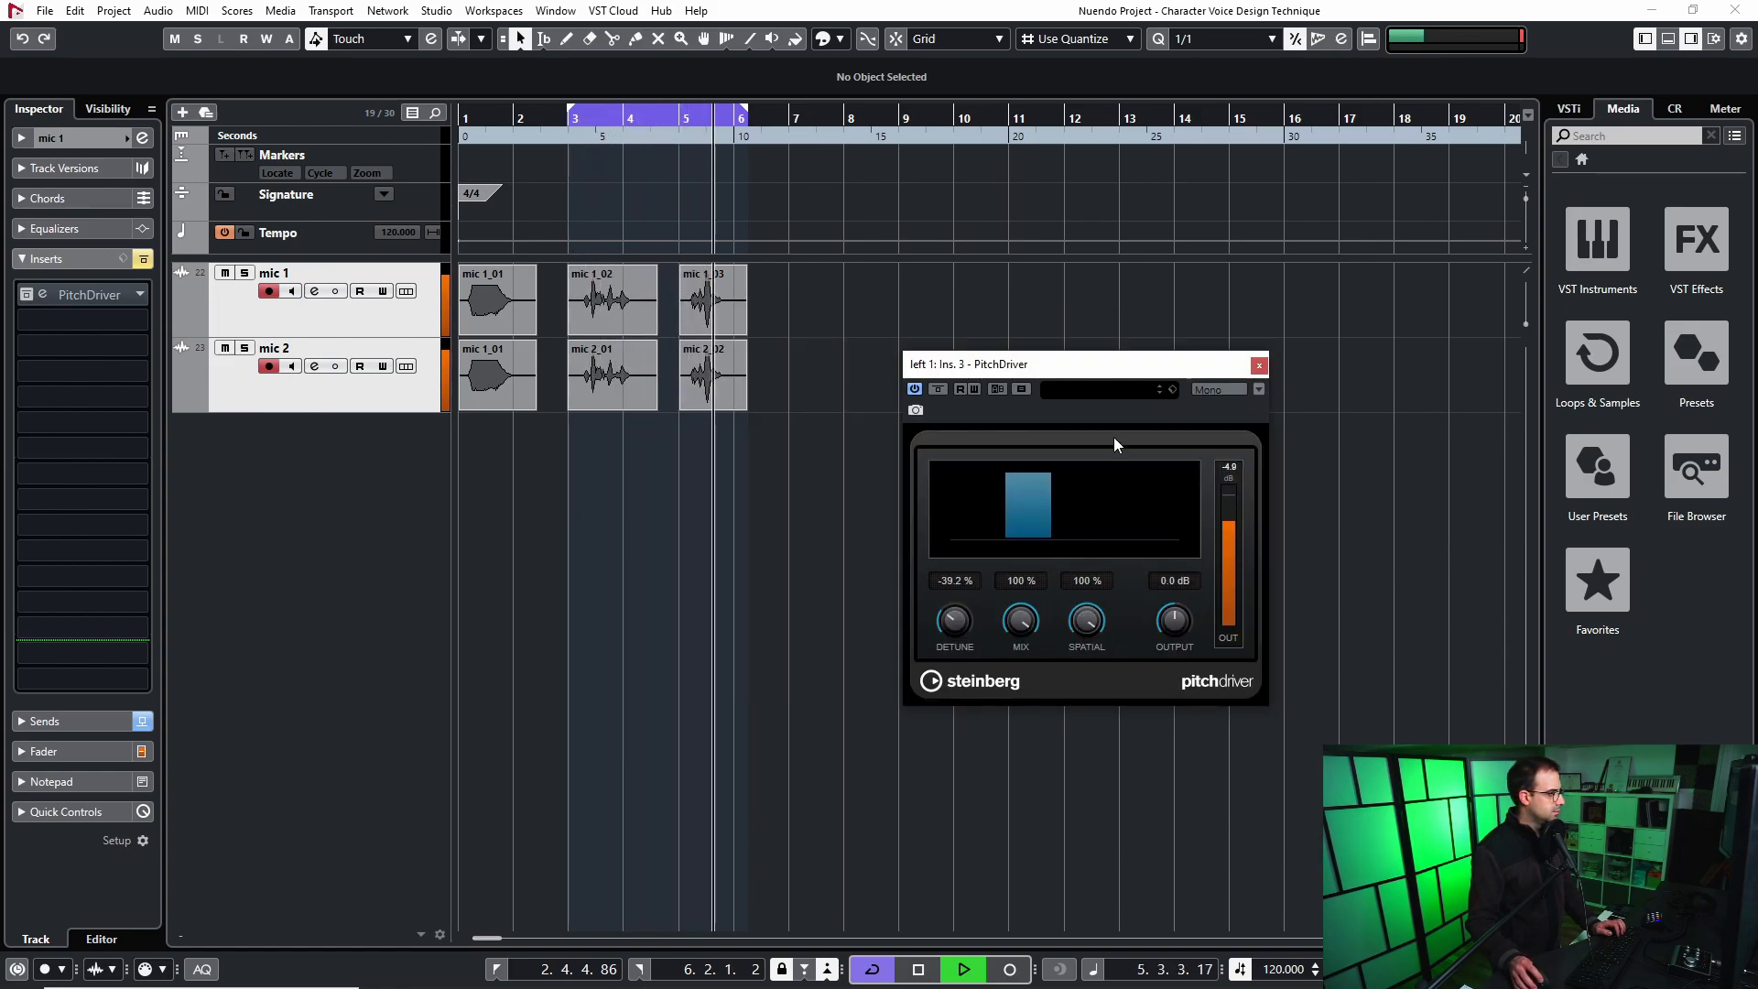
pyautogui.click(1260, 365)
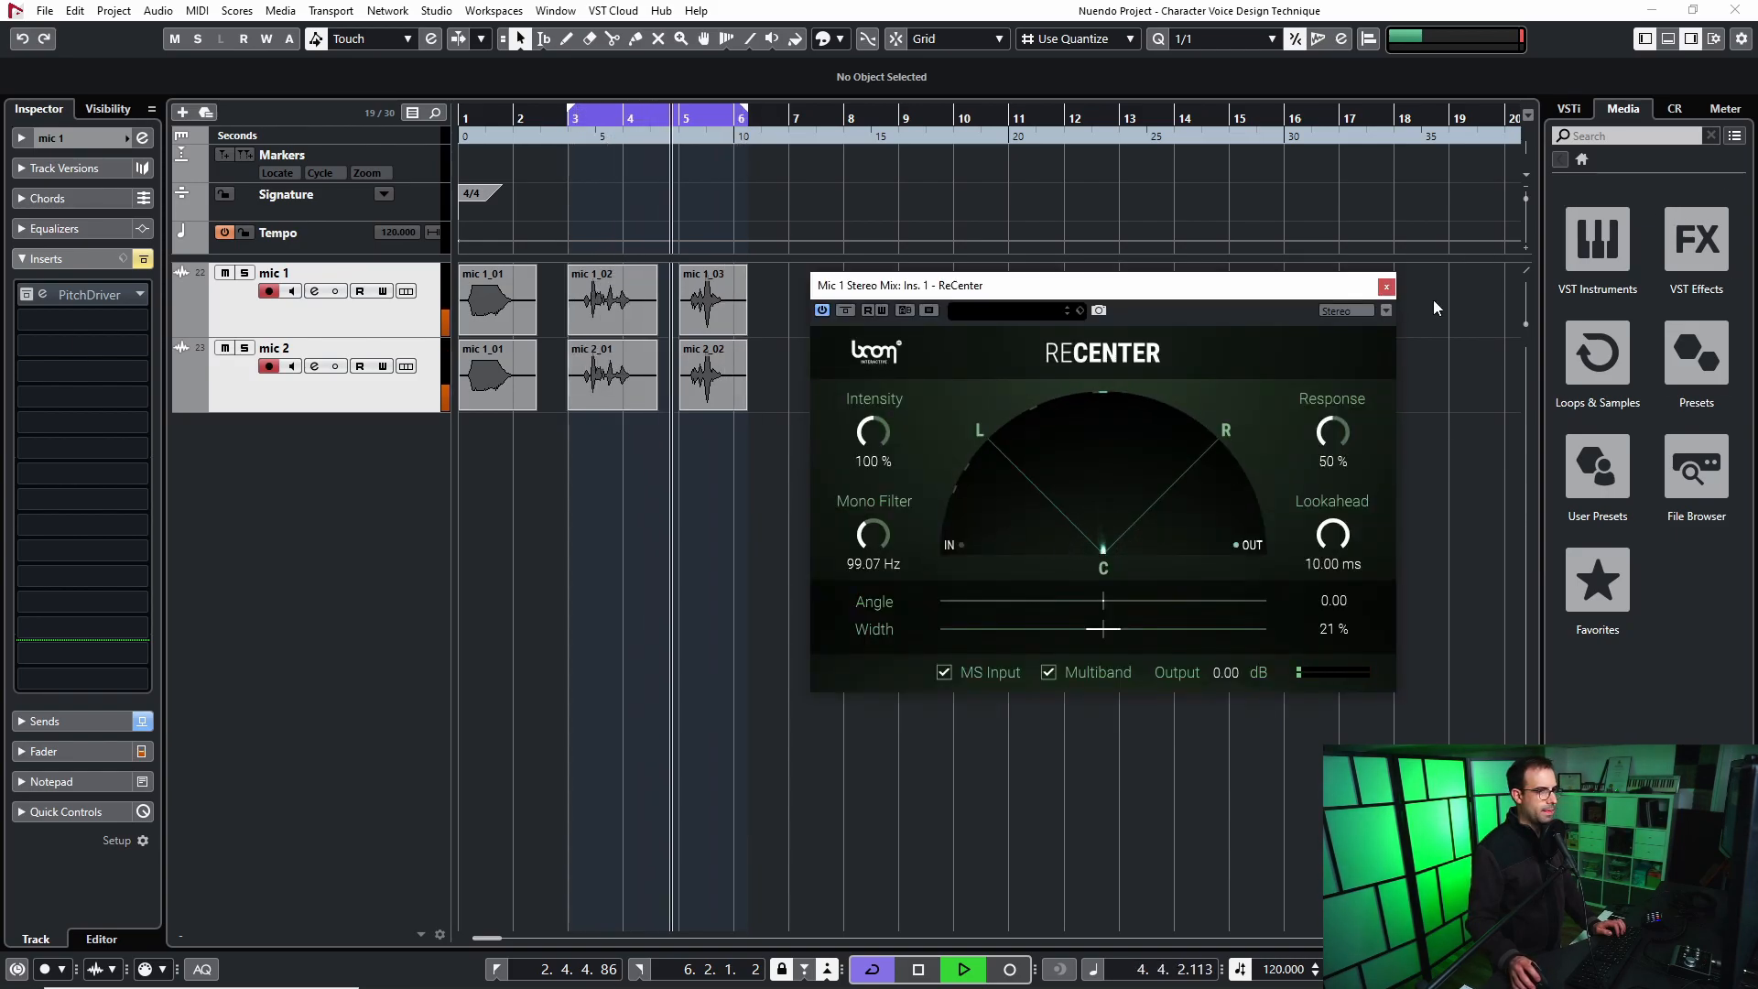
# Stop playback, close ReCenter, and remove PitchDriver from mic 1 and Dehumaniser from mic 2 in the MixConsole.
pyautogui.press('space')
pyautogui.click(1387, 286)
pyautogui.press('F3')
pyautogui.doubleClick(895, 59)
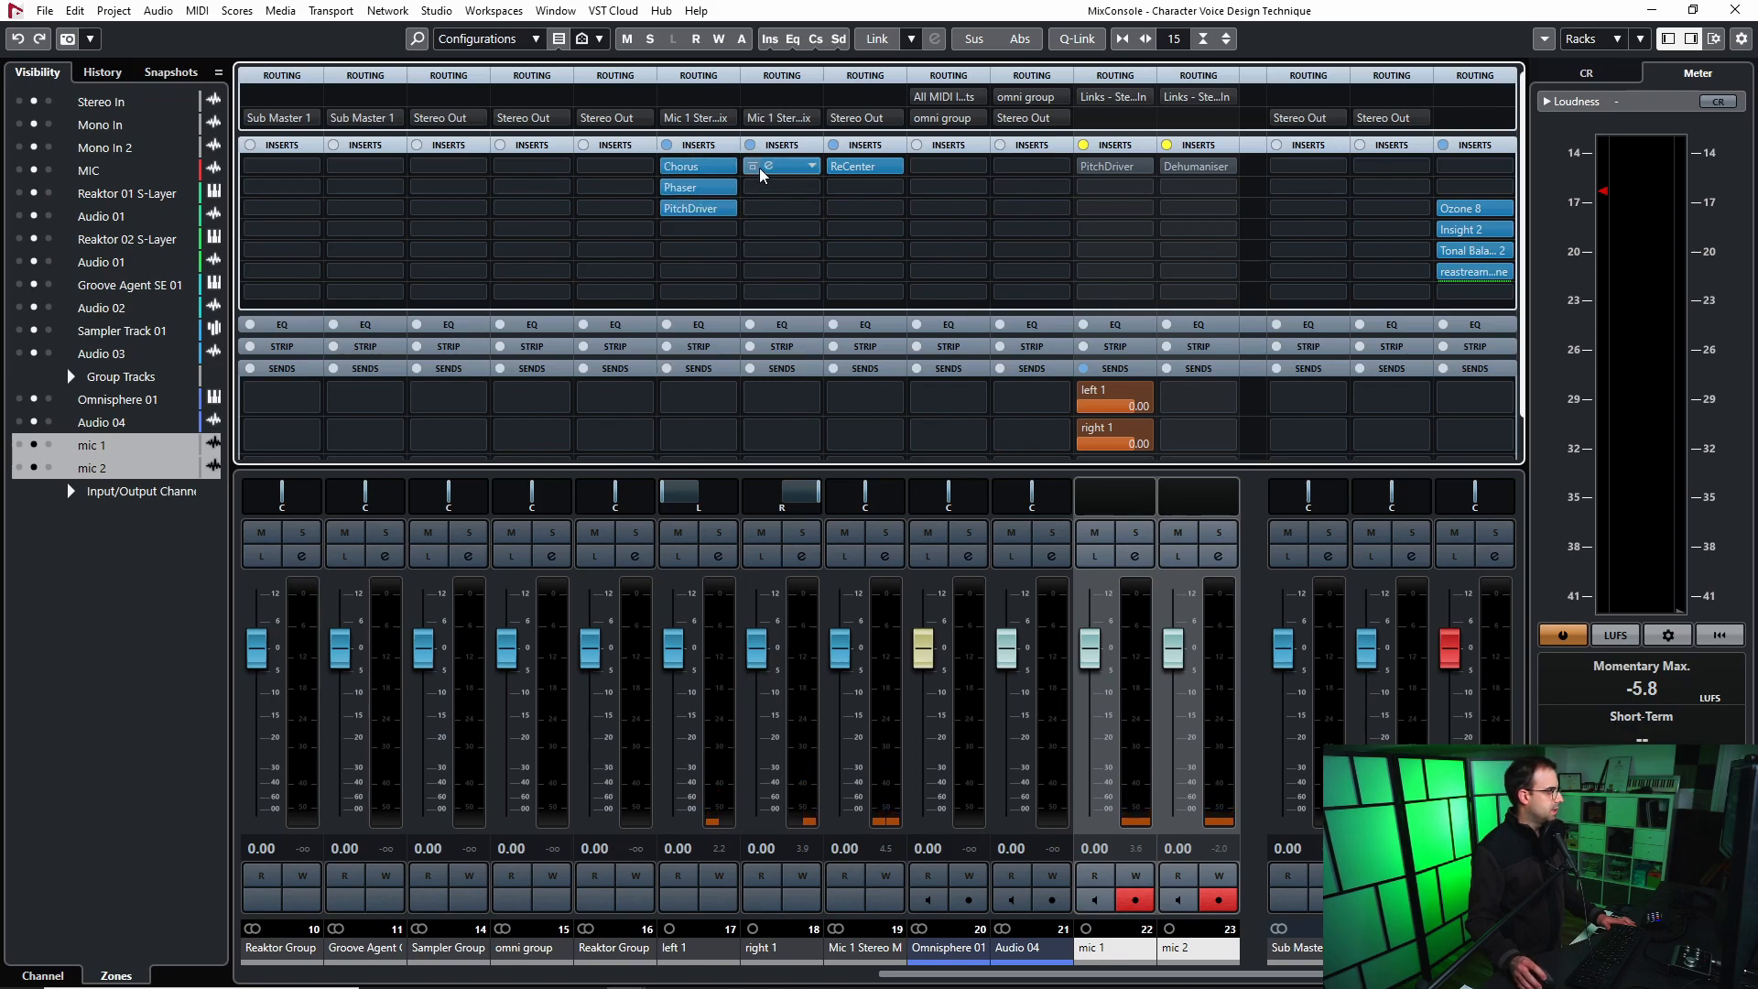
pyautogui.moveTo(870, 174)
pyautogui.mouseDown()
pyautogui.moveTo(1248, 202)
pyautogui.moveTo(857, 176)
pyautogui.mouseUp()
pyautogui.click(1228, 166)
pyautogui.click(1141, 169)
pyautogui.click(1144, 168)
pyautogui.click(1152, 203)
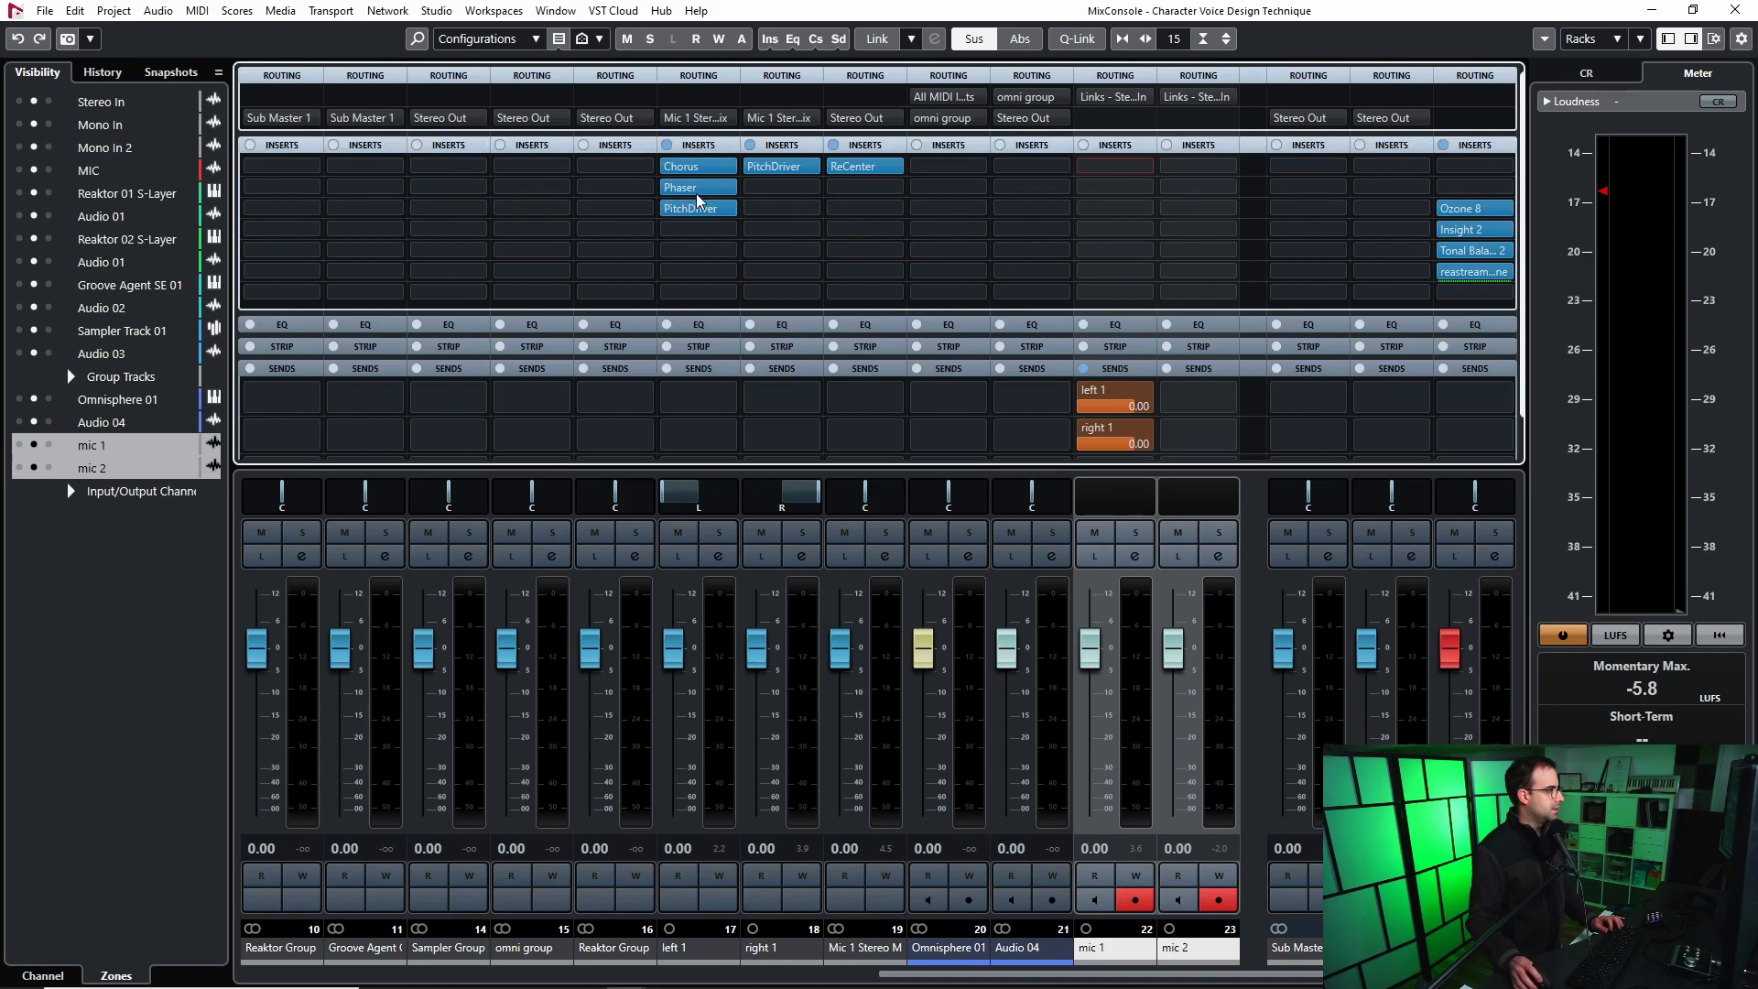
# Copy right 1's PitchDriver to mic 2 and left 1's Chorus, Phaser and PitchDriver to mic 1, and bypass both mics' inserts.
pyautogui.moveTo(774, 176); pyautogui.dragTo(1192, 168)
pyautogui.moveTo(689, 174); pyautogui.dragTo(1115, 167)
pyautogui.moveTo(684, 189); pyautogui.dragTo(1111, 213)
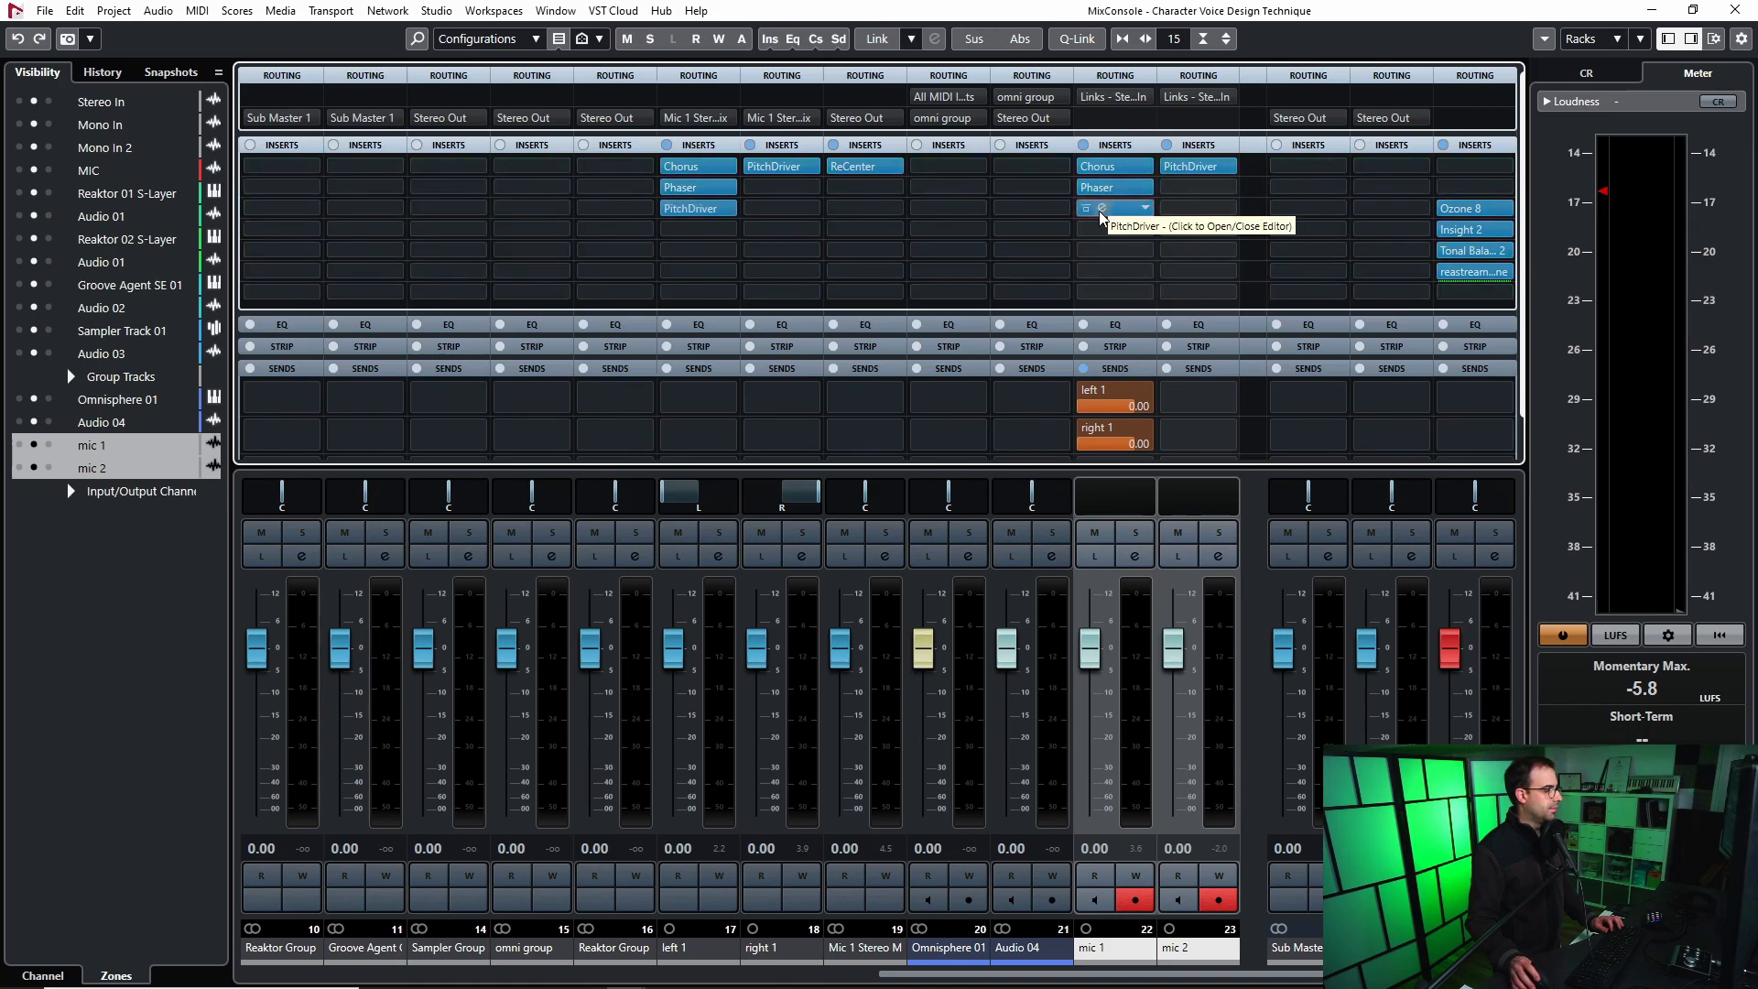
pyautogui.click(1084, 145)
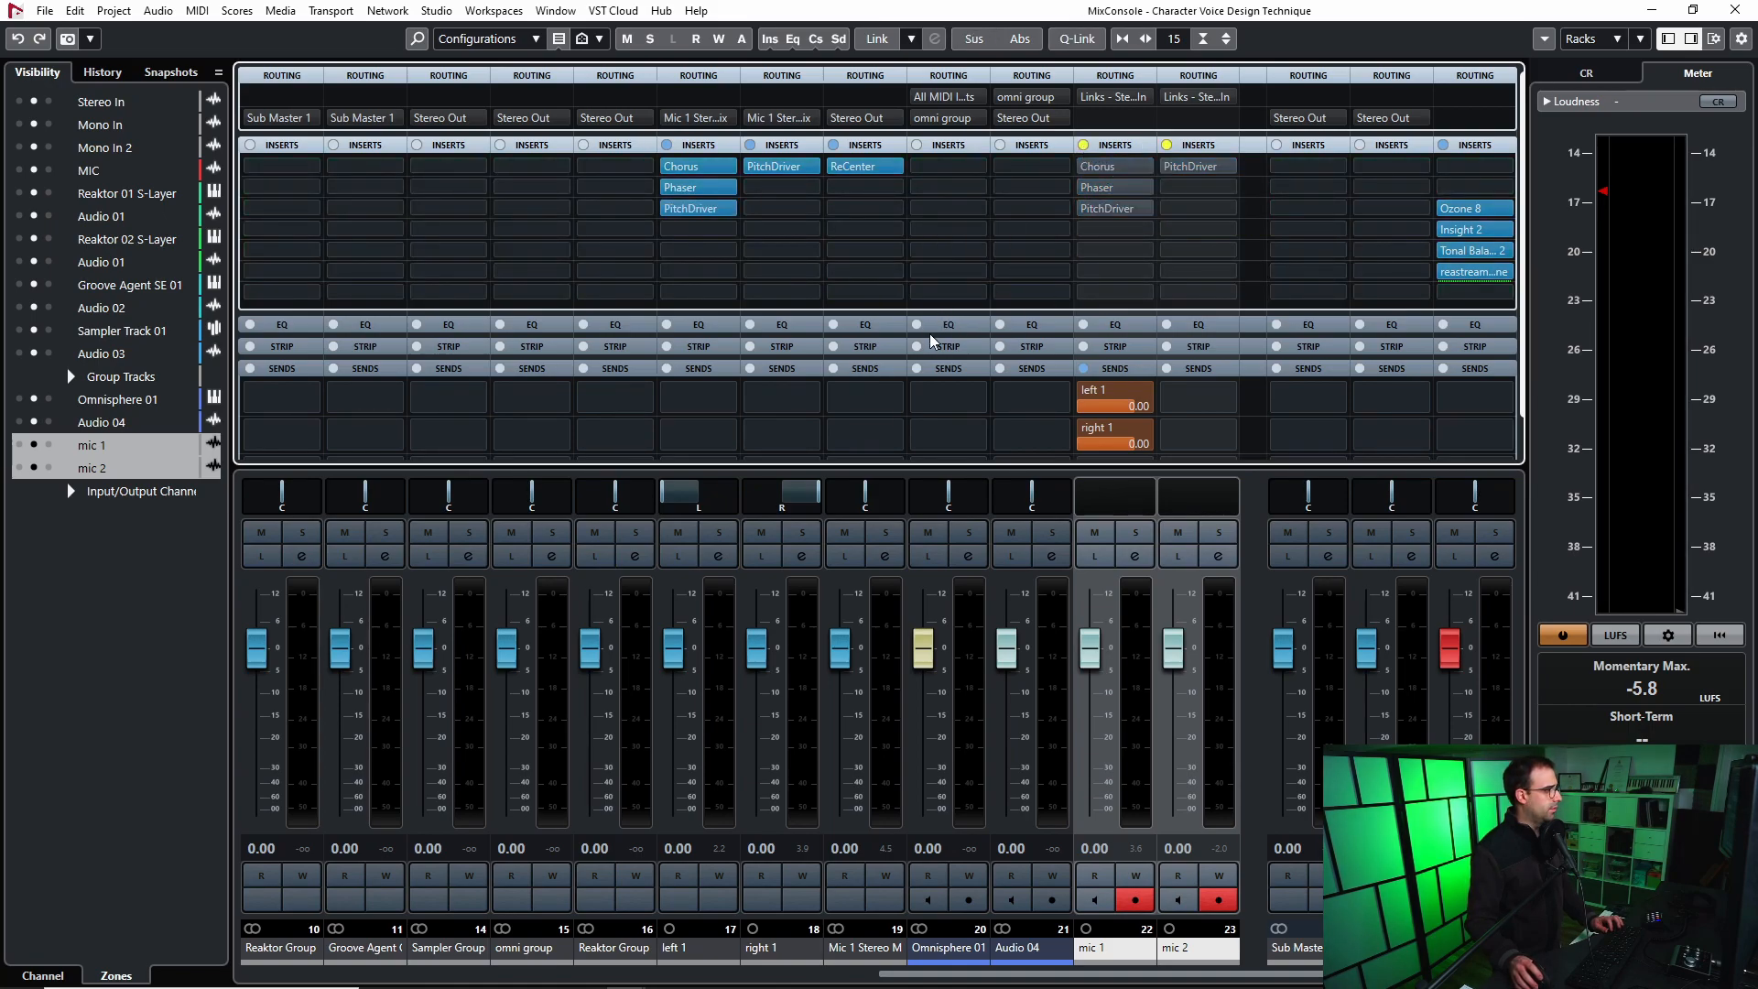
pyautogui.moveTo(1497, 8); pyautogui.dragTo(1322, 3)
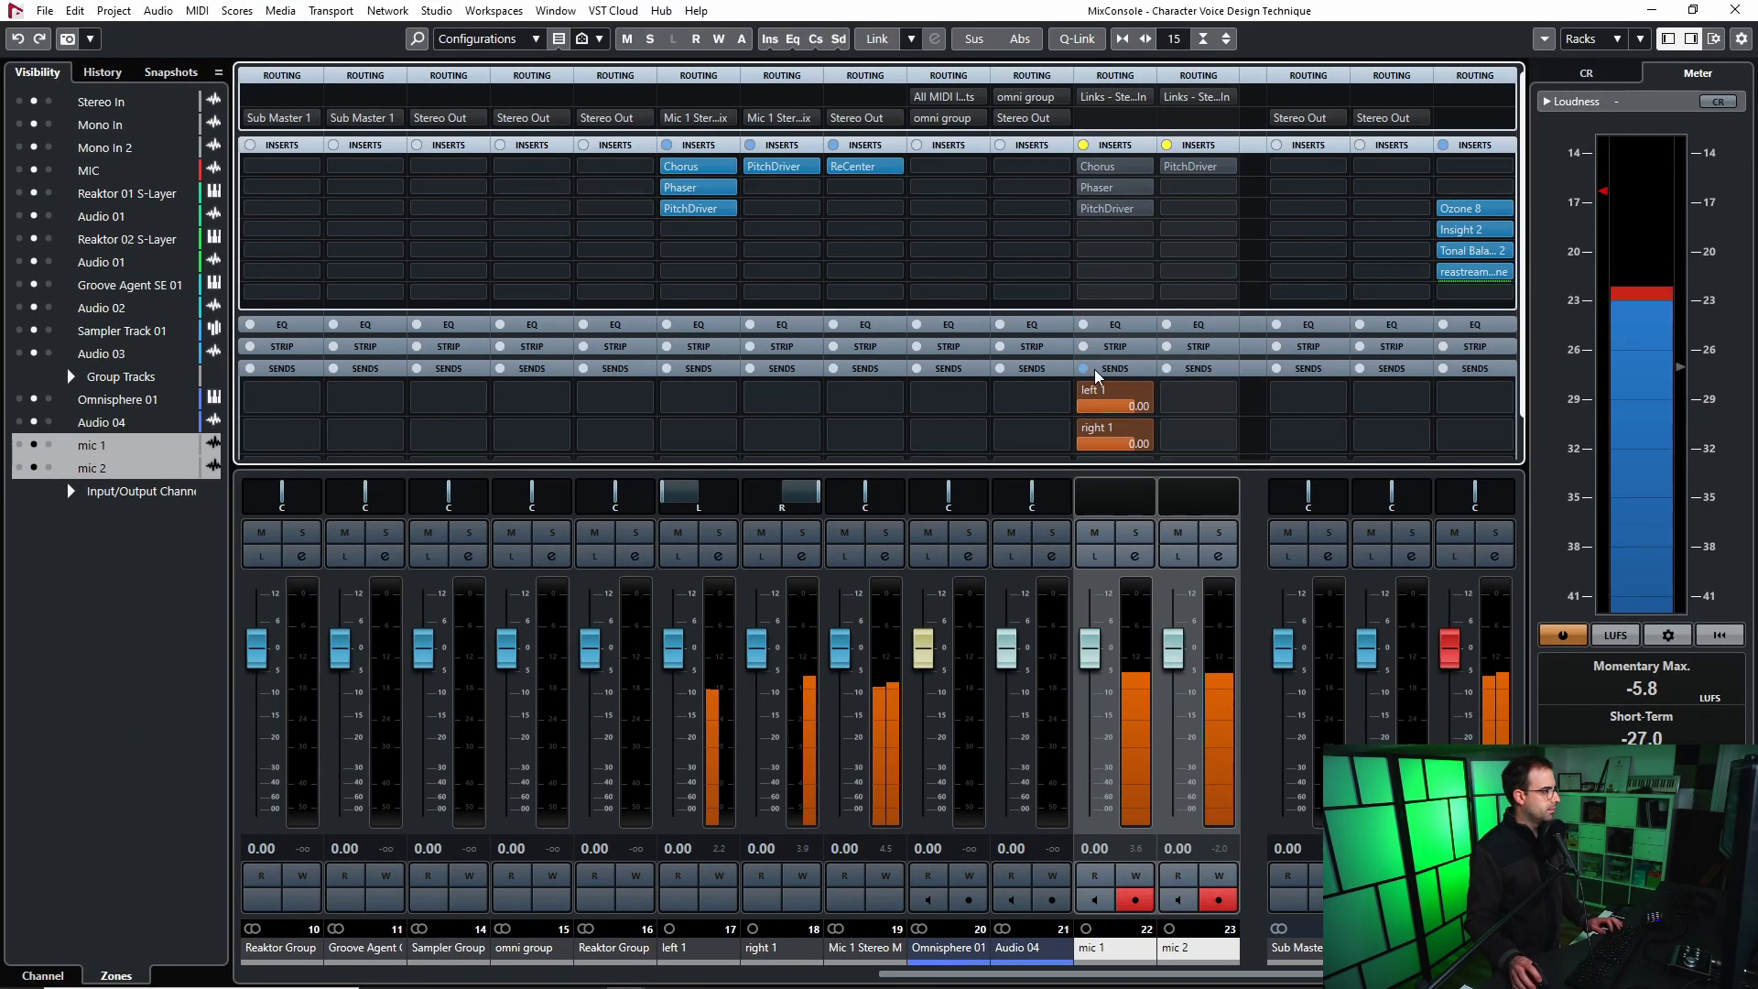
# During playback, bypass the sends of mic 1 and mic 2, activate their inserts and route both channels to Stereo Out.
pyautogui.hotkey('shift', 'alt')
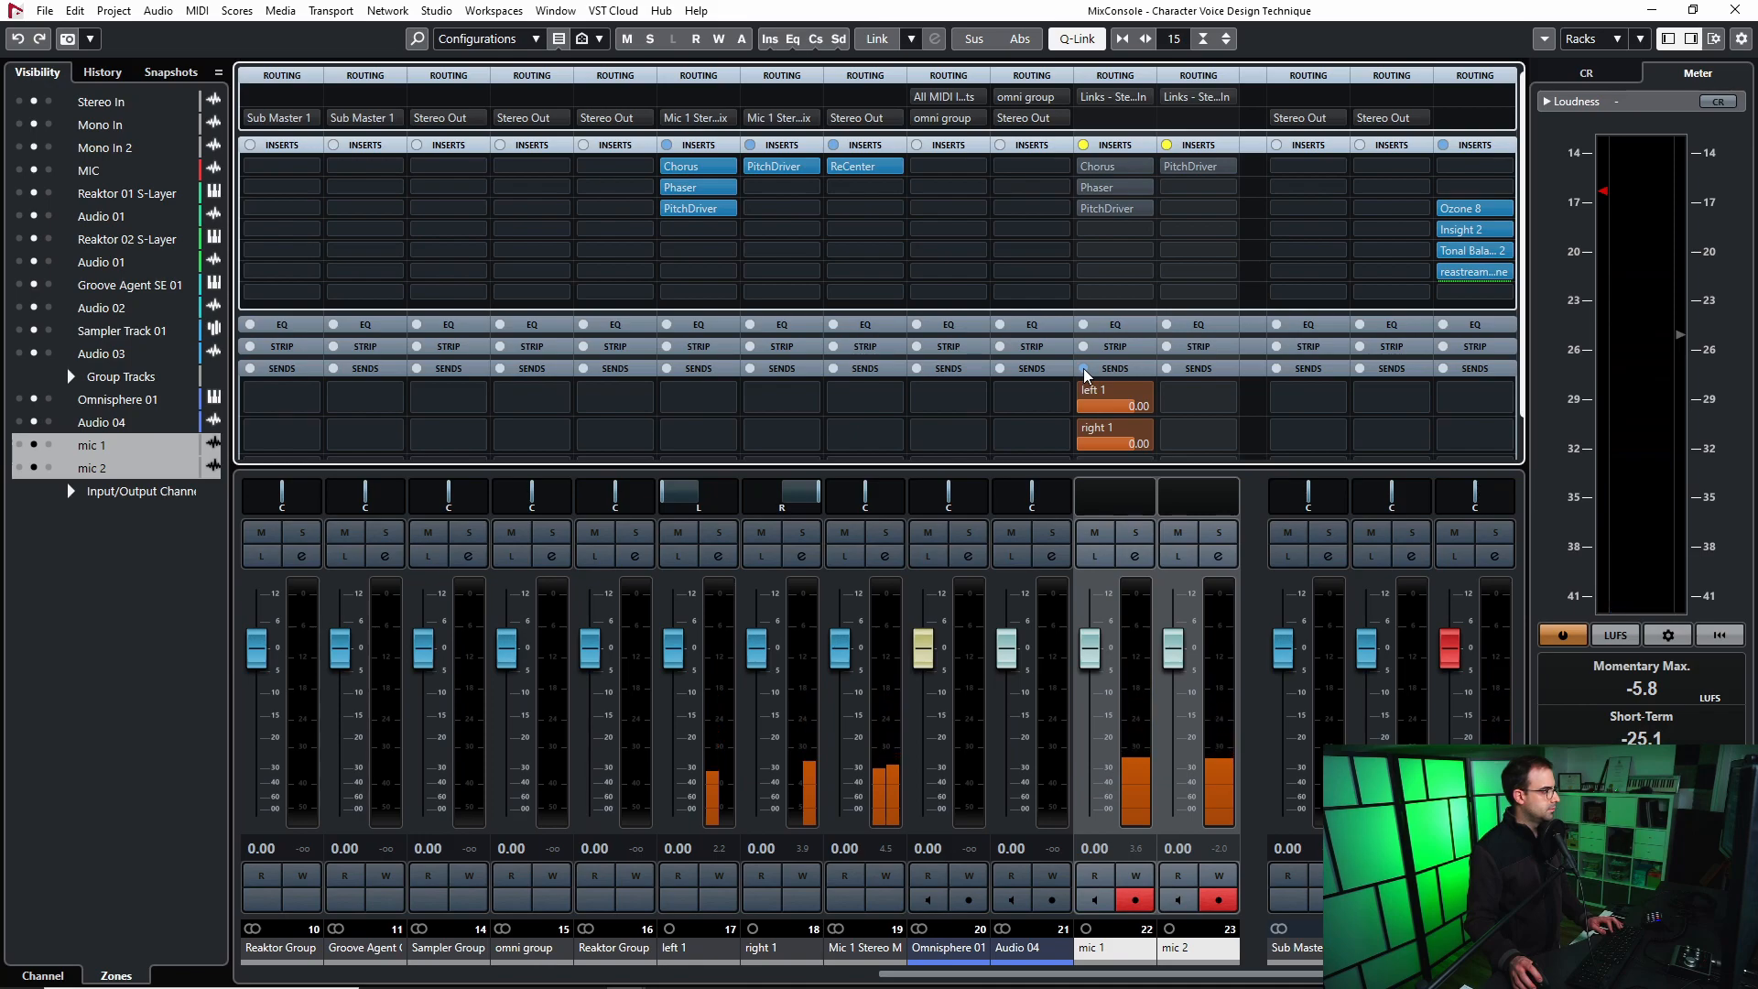
pyautogui.click(1085, 369)
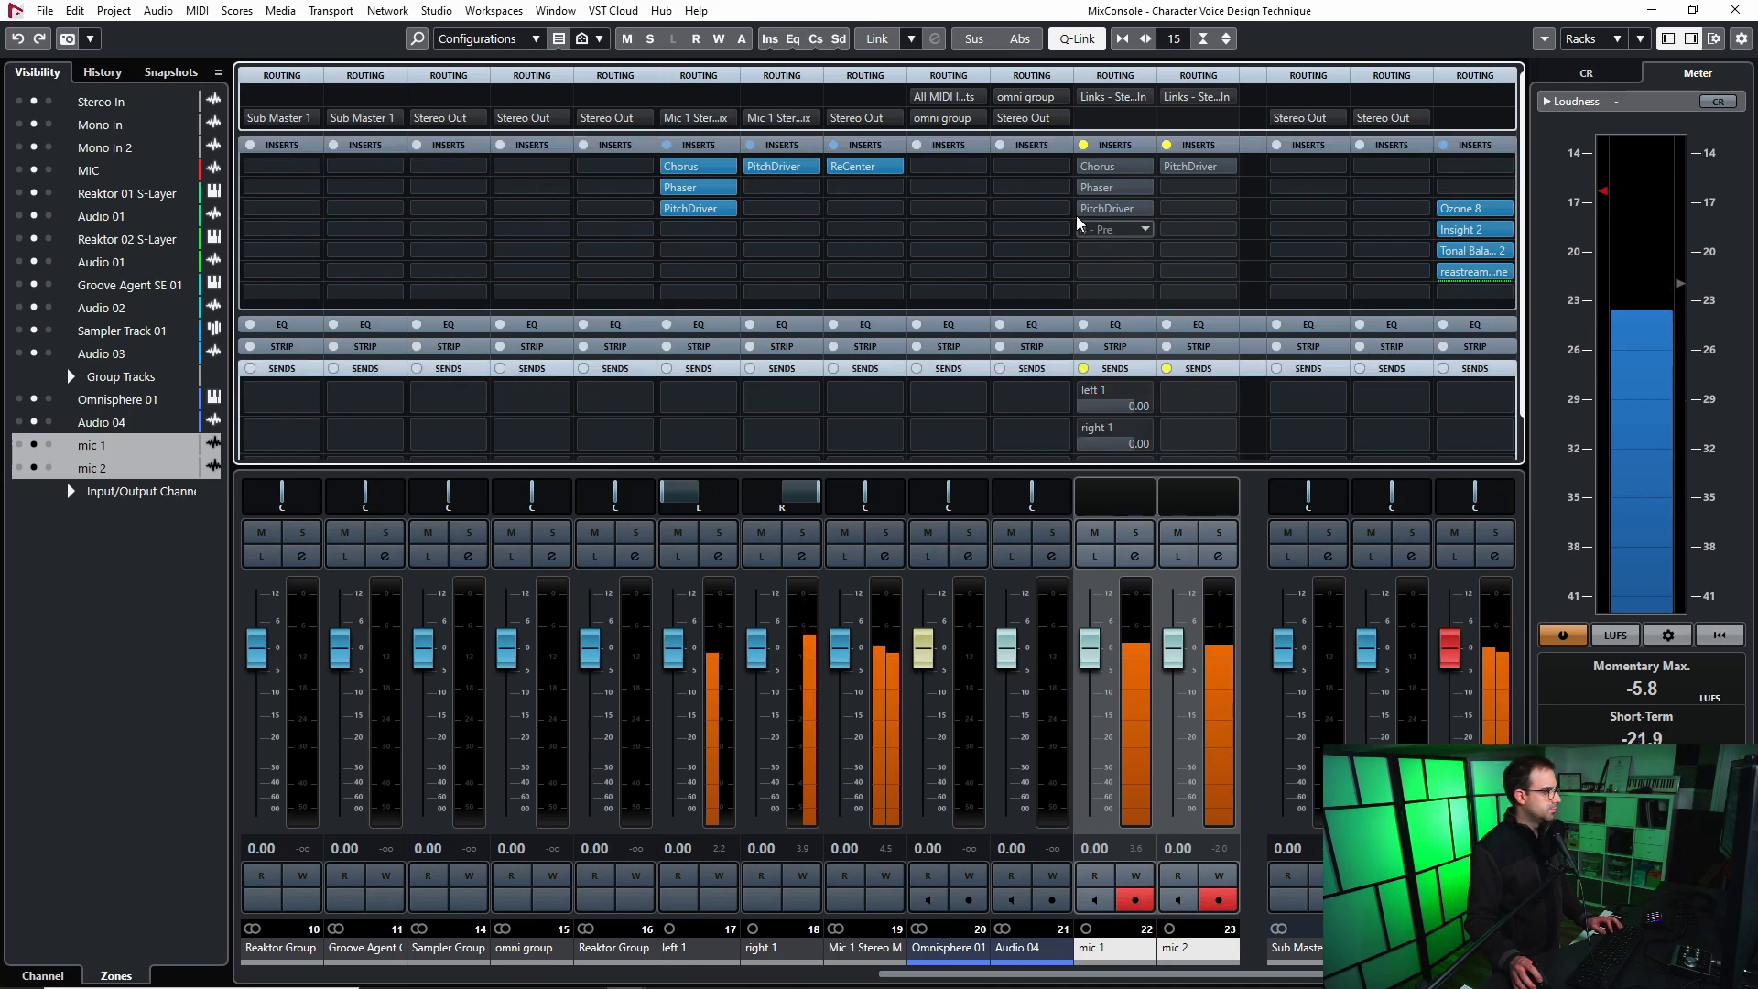
pyautogui.click(1085, 145)
pyautogui.click(1116, 118)
pyautogui.click(1122, 186)
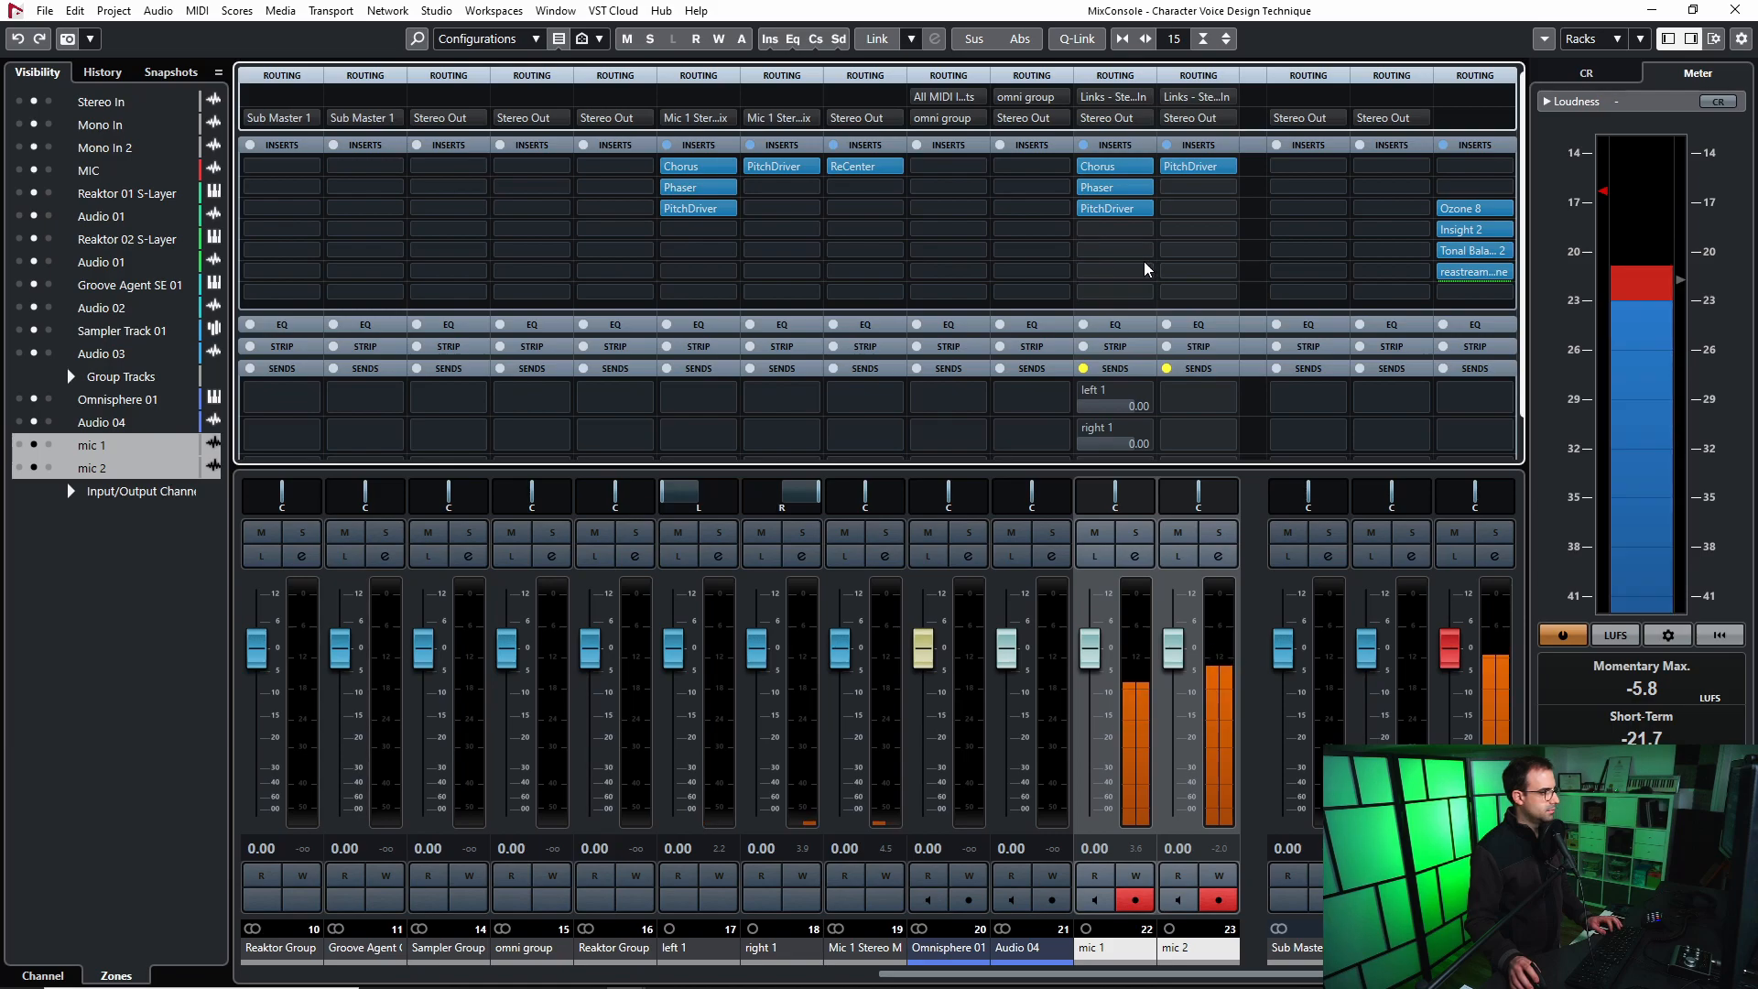
# Return mic 1 and mic 2 to No Bus with inserts bypassed and sends active, check ReCenter, and close the MixConsole.
pyautogui.hotkey('shift', 'alt')
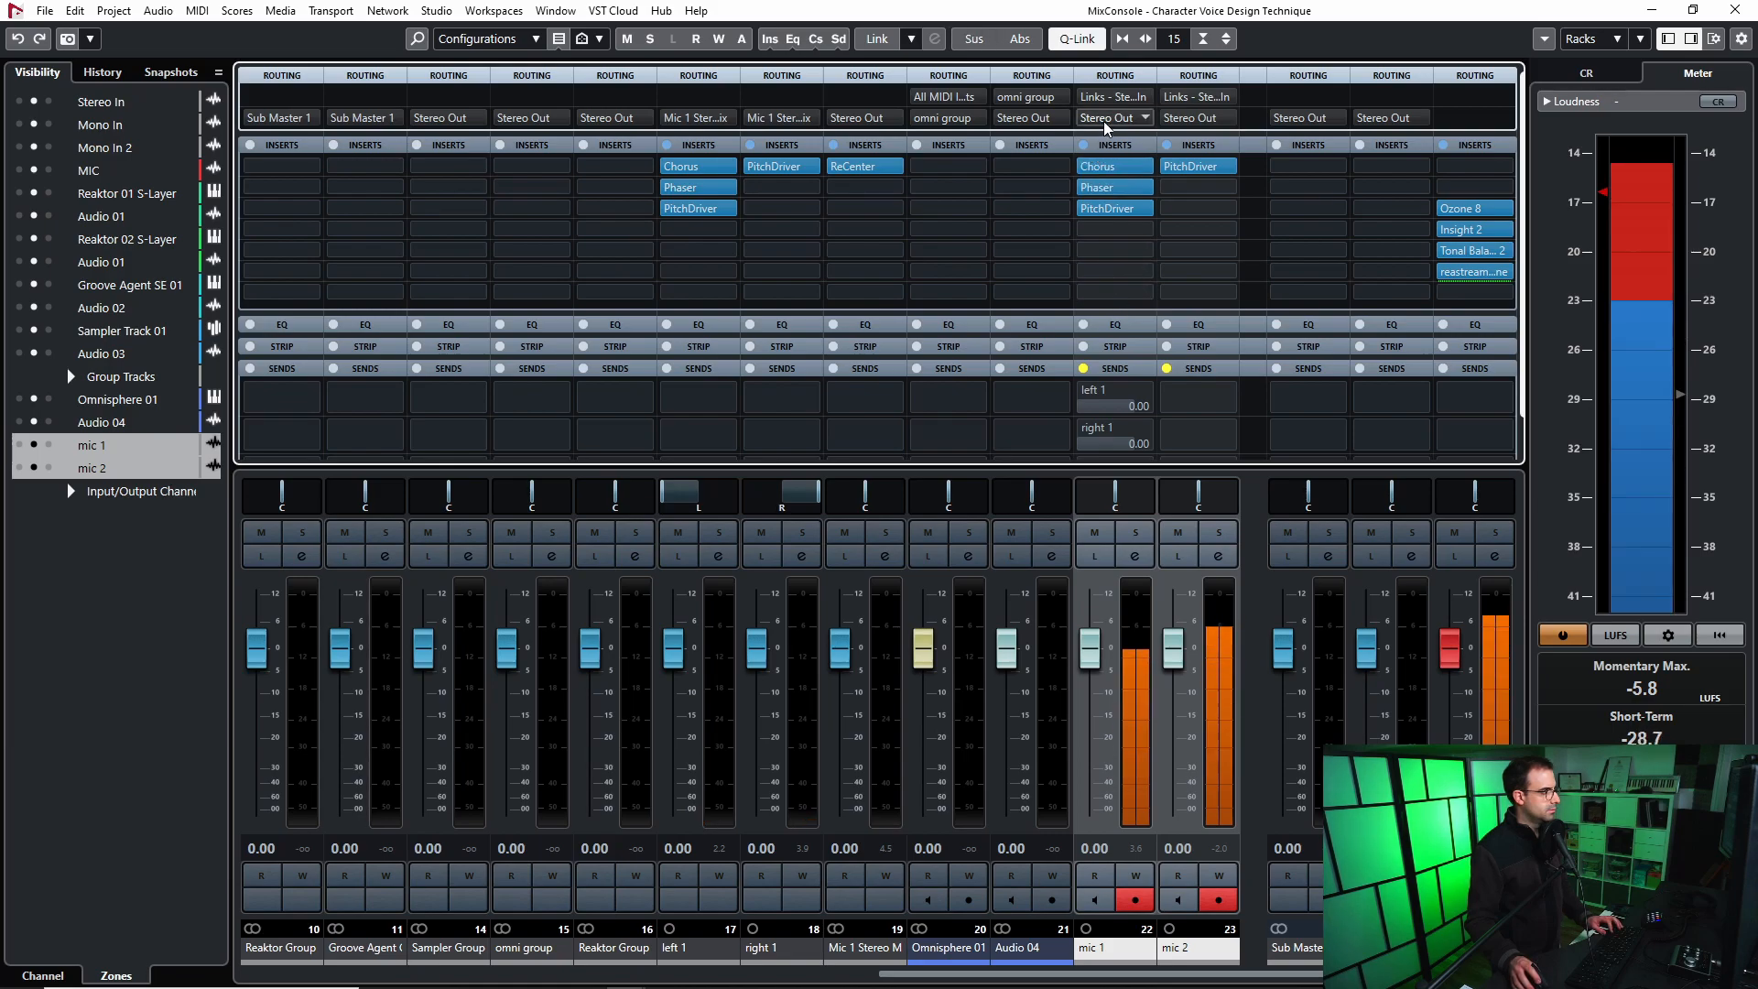
pyautogui.keyDown('alt'); pyautogui.keyDown('shift'); pyautogui.click(1108, 120); pyautogui.keyUp('shift'); pyautogui.keyUp('alt')
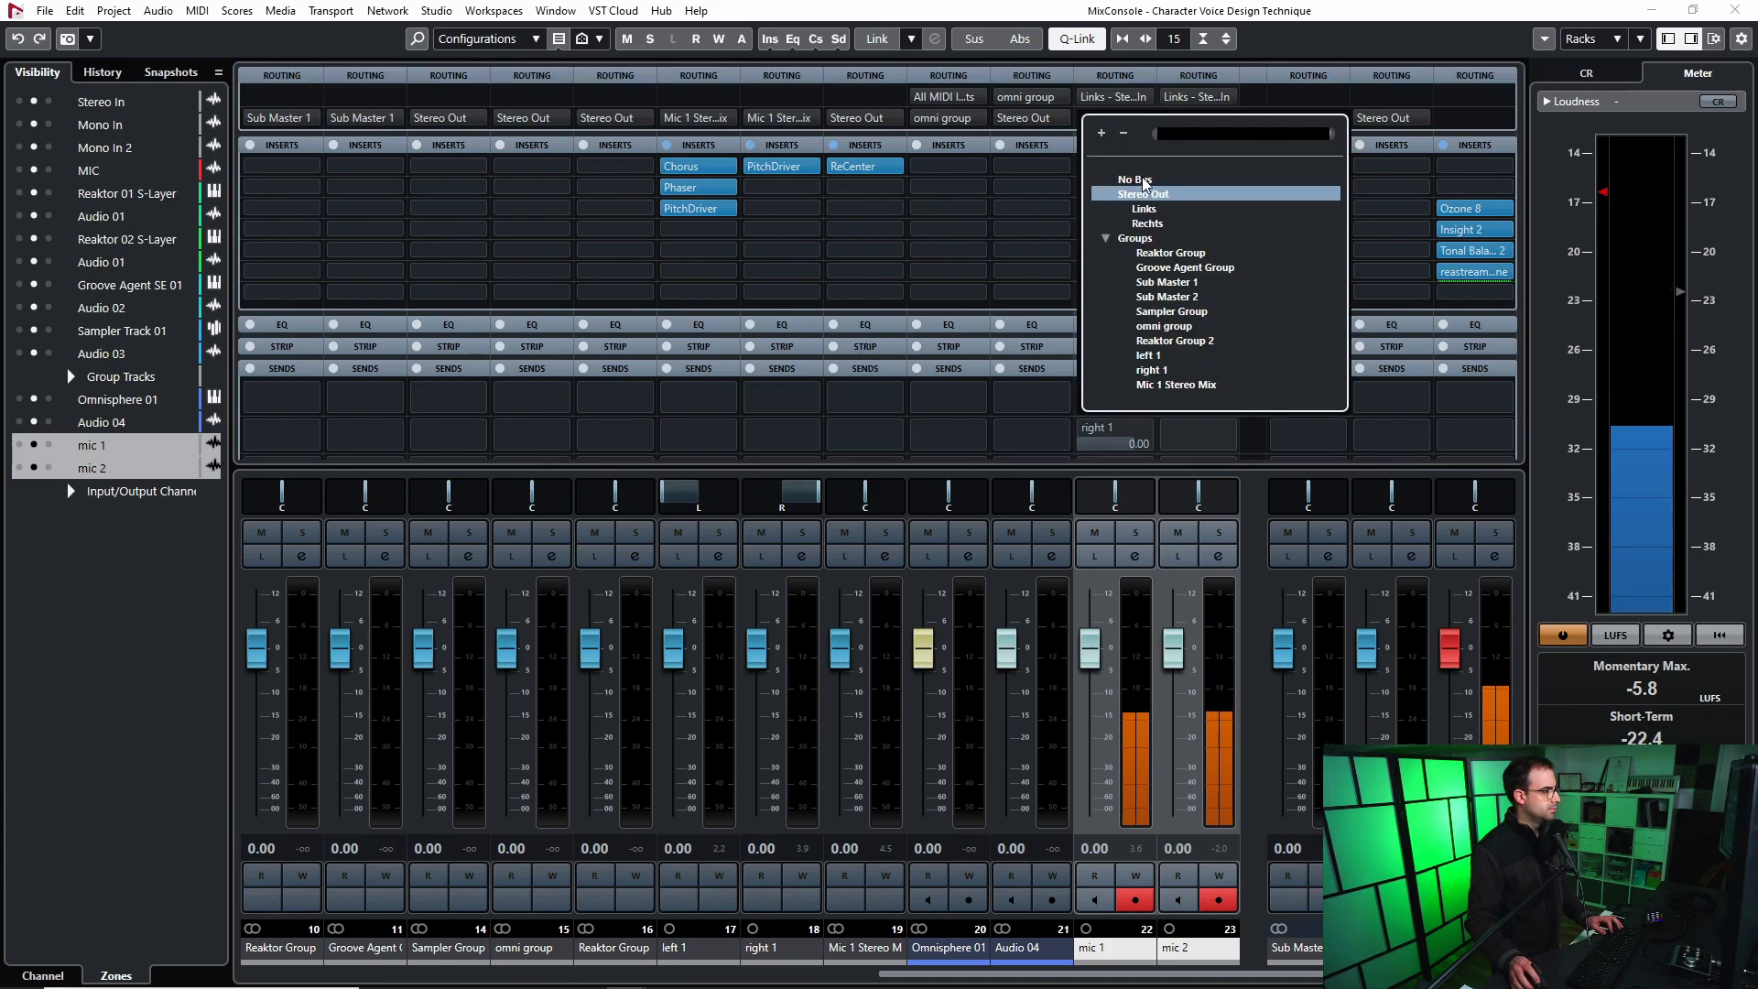
pyautogui.keyDown('alt'); pyautogui.keyDown('shift'); pyautogui.click(1136, 180); pyautogui.keyUp('shift'); pyautogui.keyUp('alt')
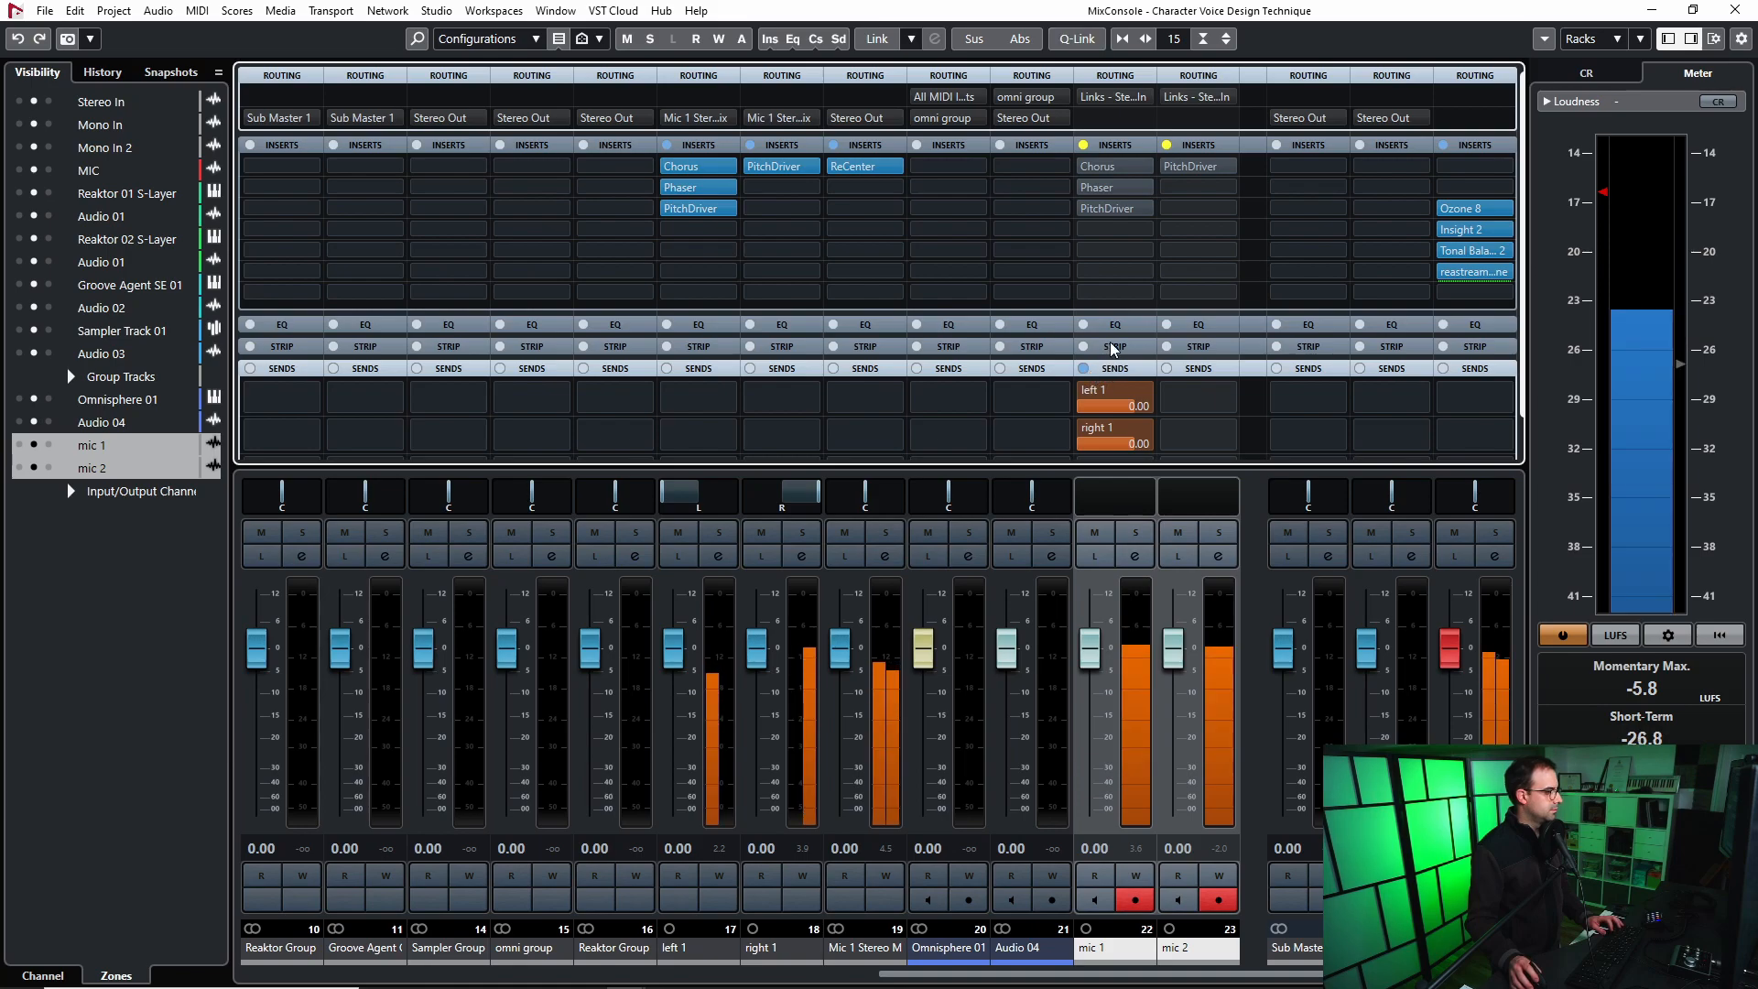
pyautogui.click(861, 165)
pyautogui.click(1386, 286)
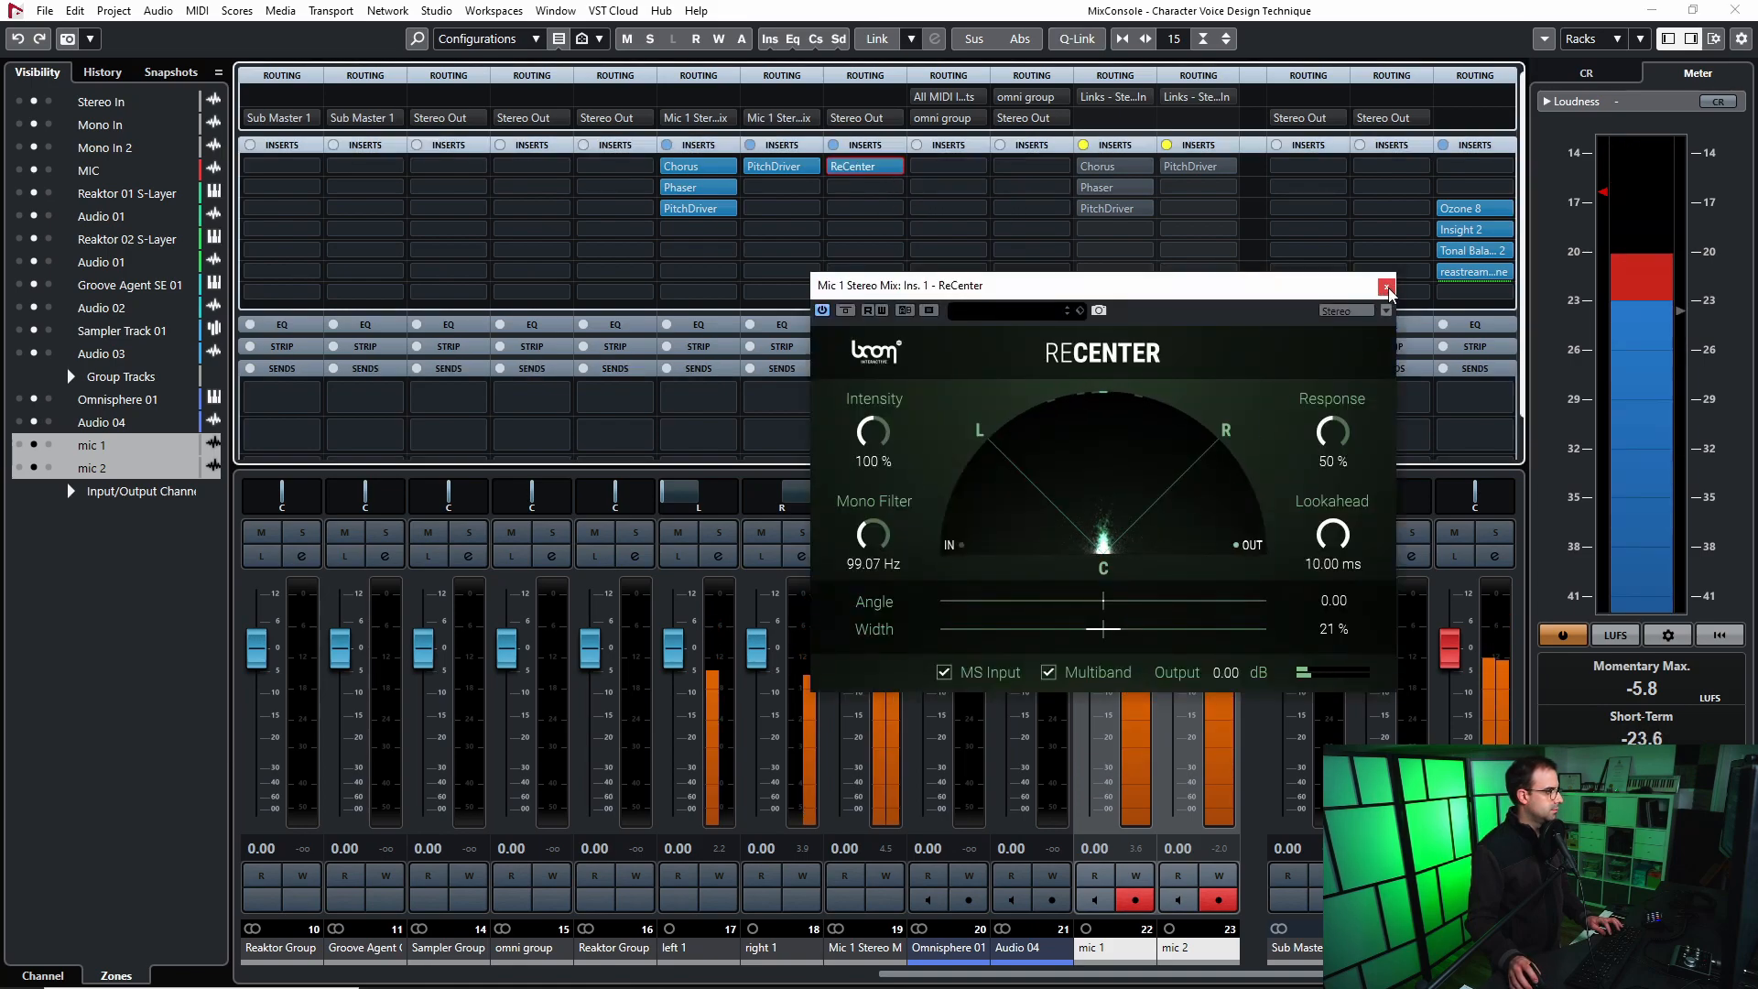
pyautogui.click(1736, 11)
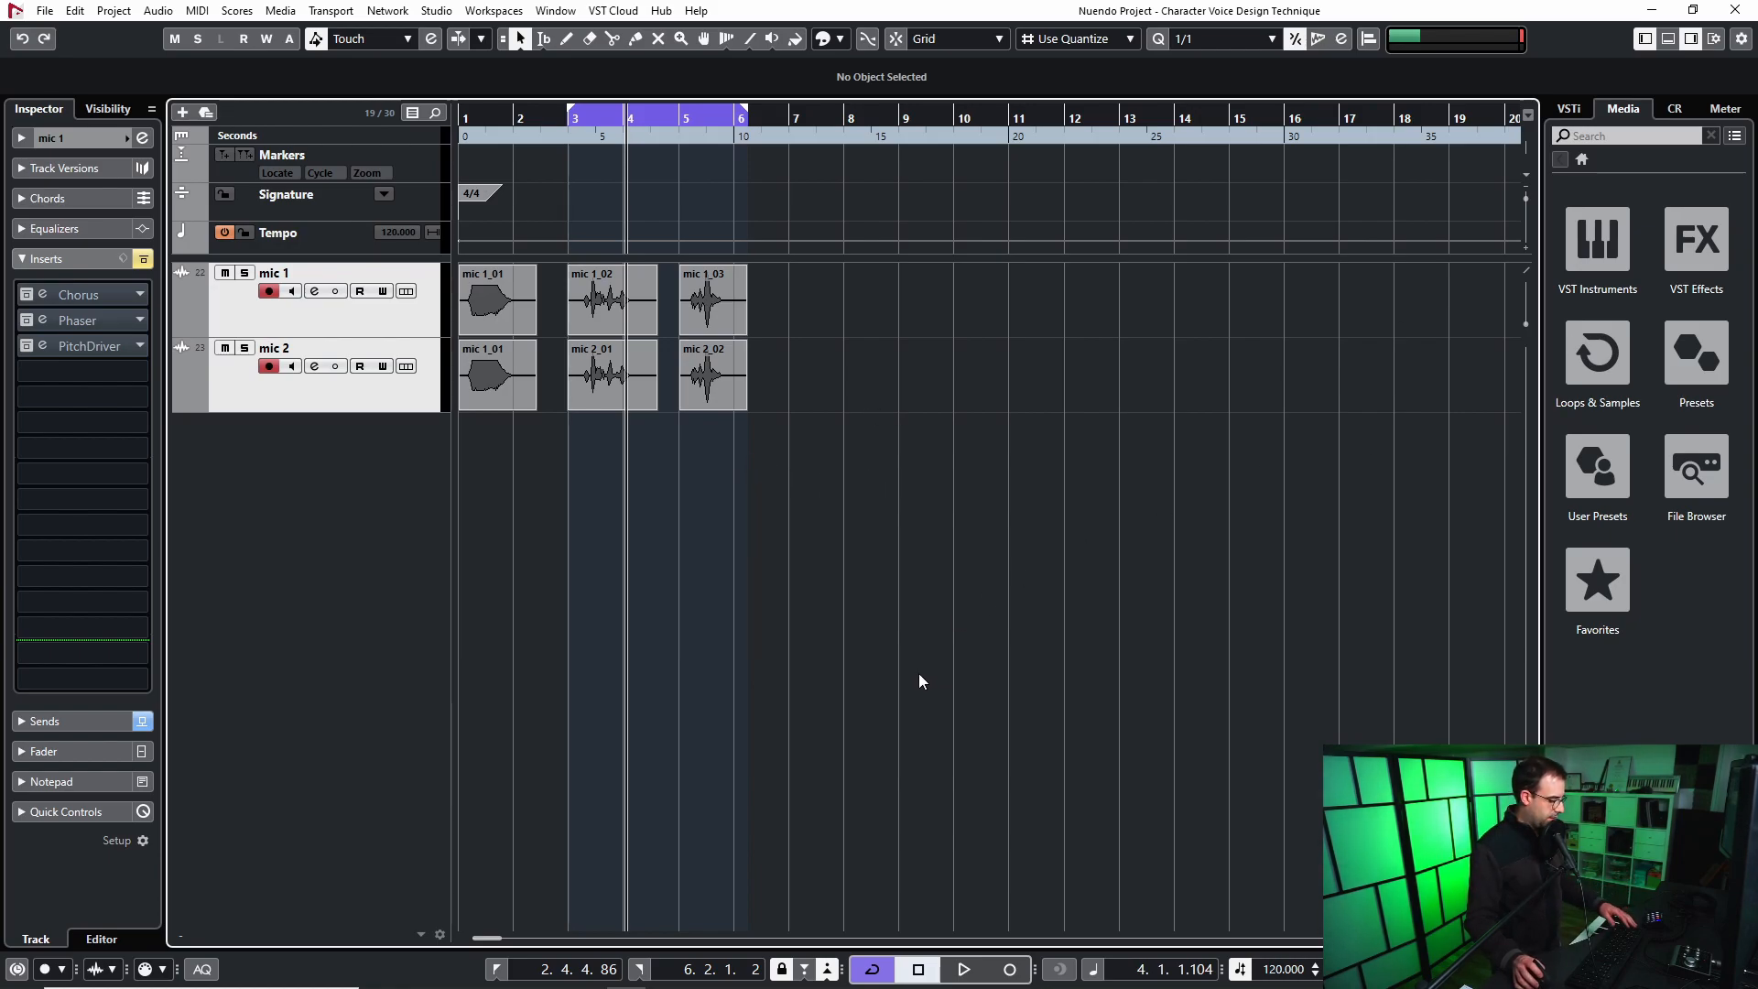
# Reopen the MixConsole, examine the inserts and routing of the left 1, right 1 and mic channels, and return to the project.
pyautogui.press('F3')
pyautogui.doubleClick(1029, 8)
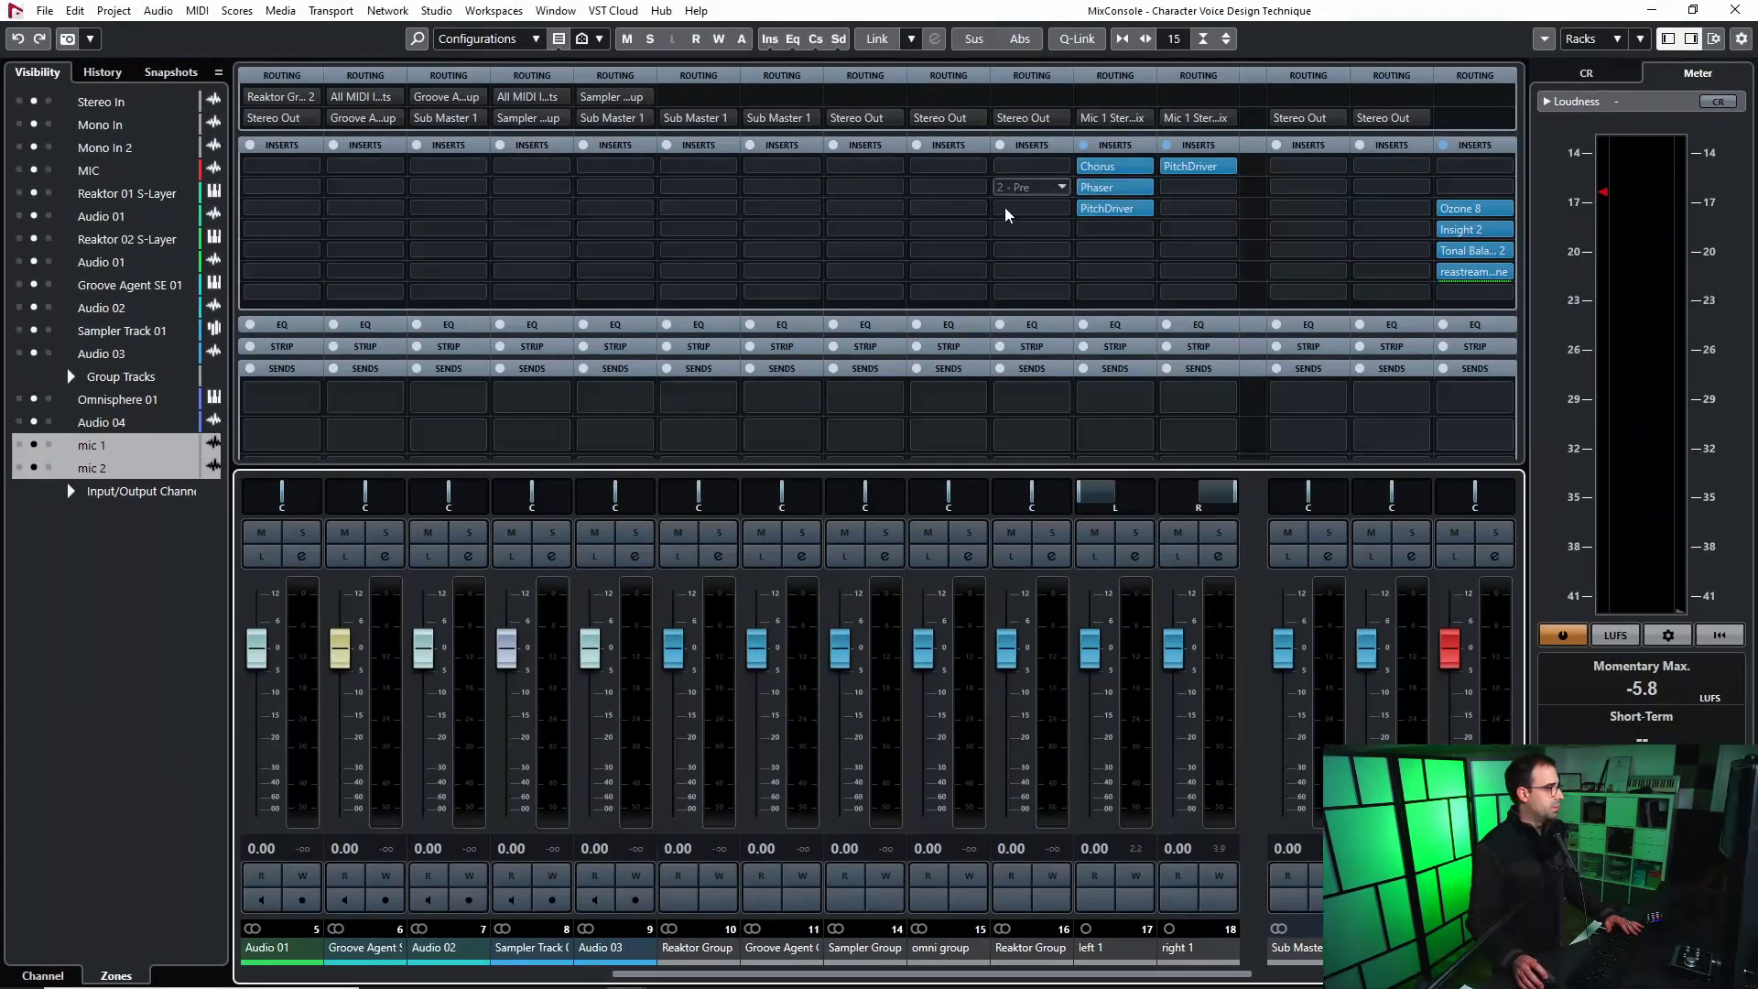
pyautogui.moveTo(1137, 975); pyautogui.dragTo(1403, 974)
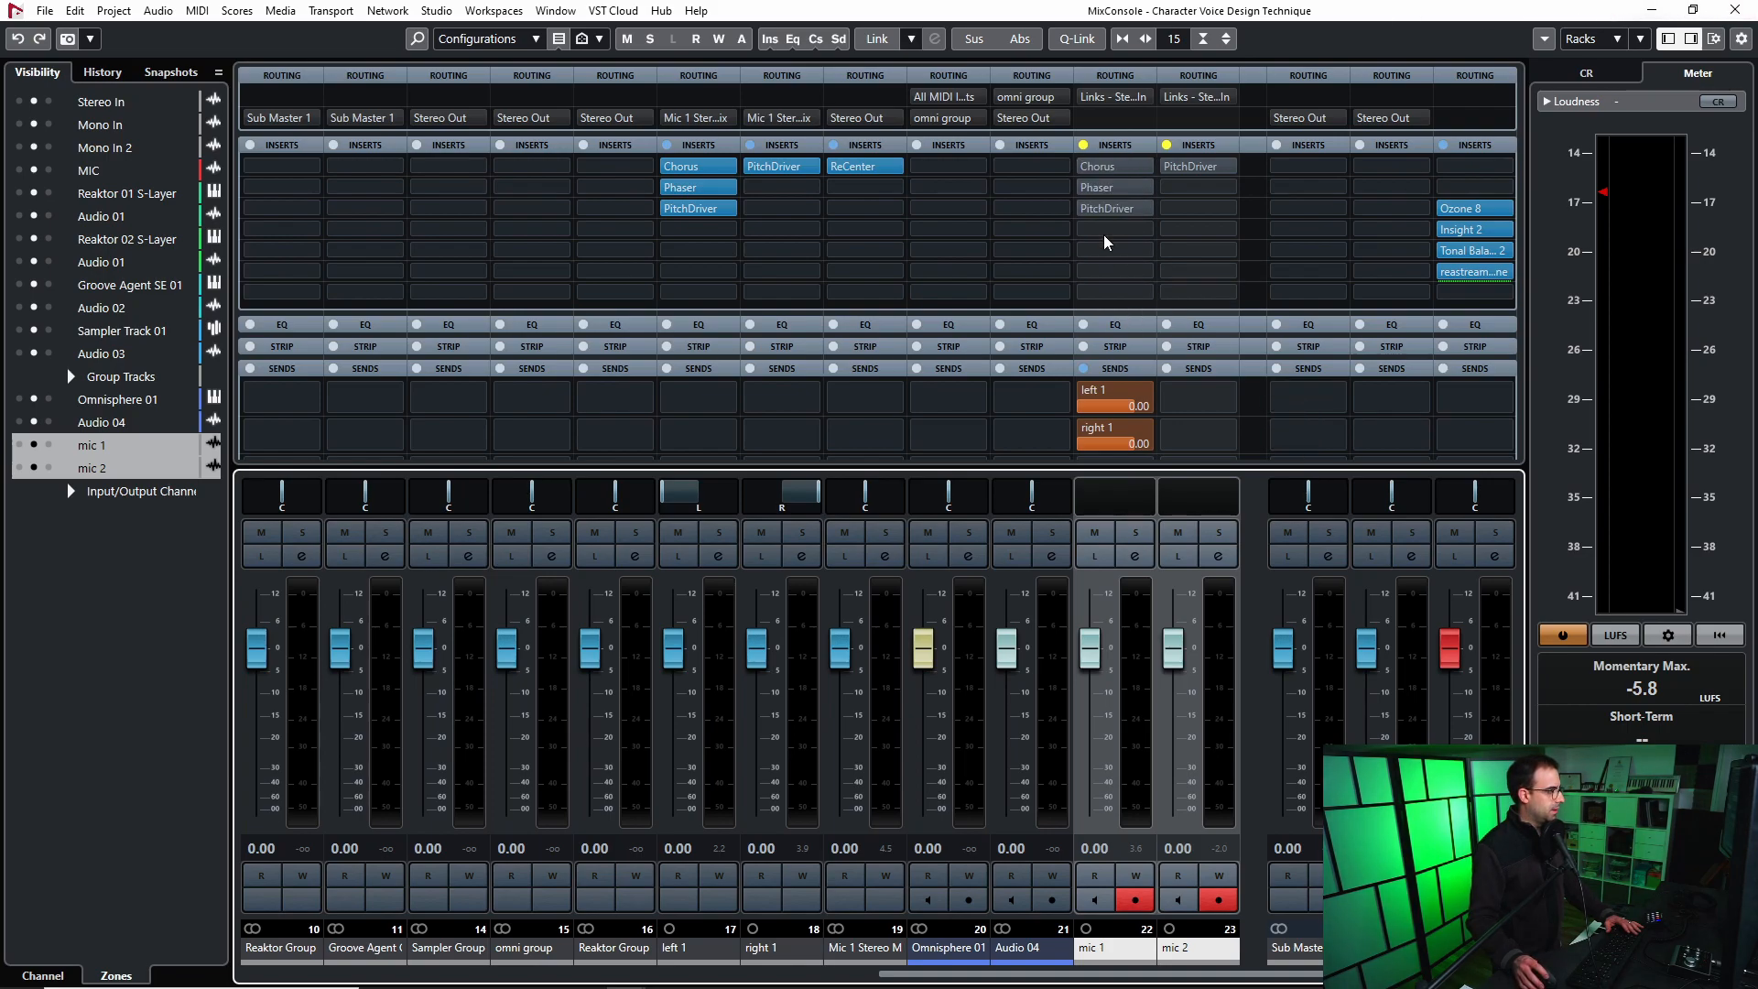
pyautogui.doubleClick(1600, 9)
pyautogui.press('F3')
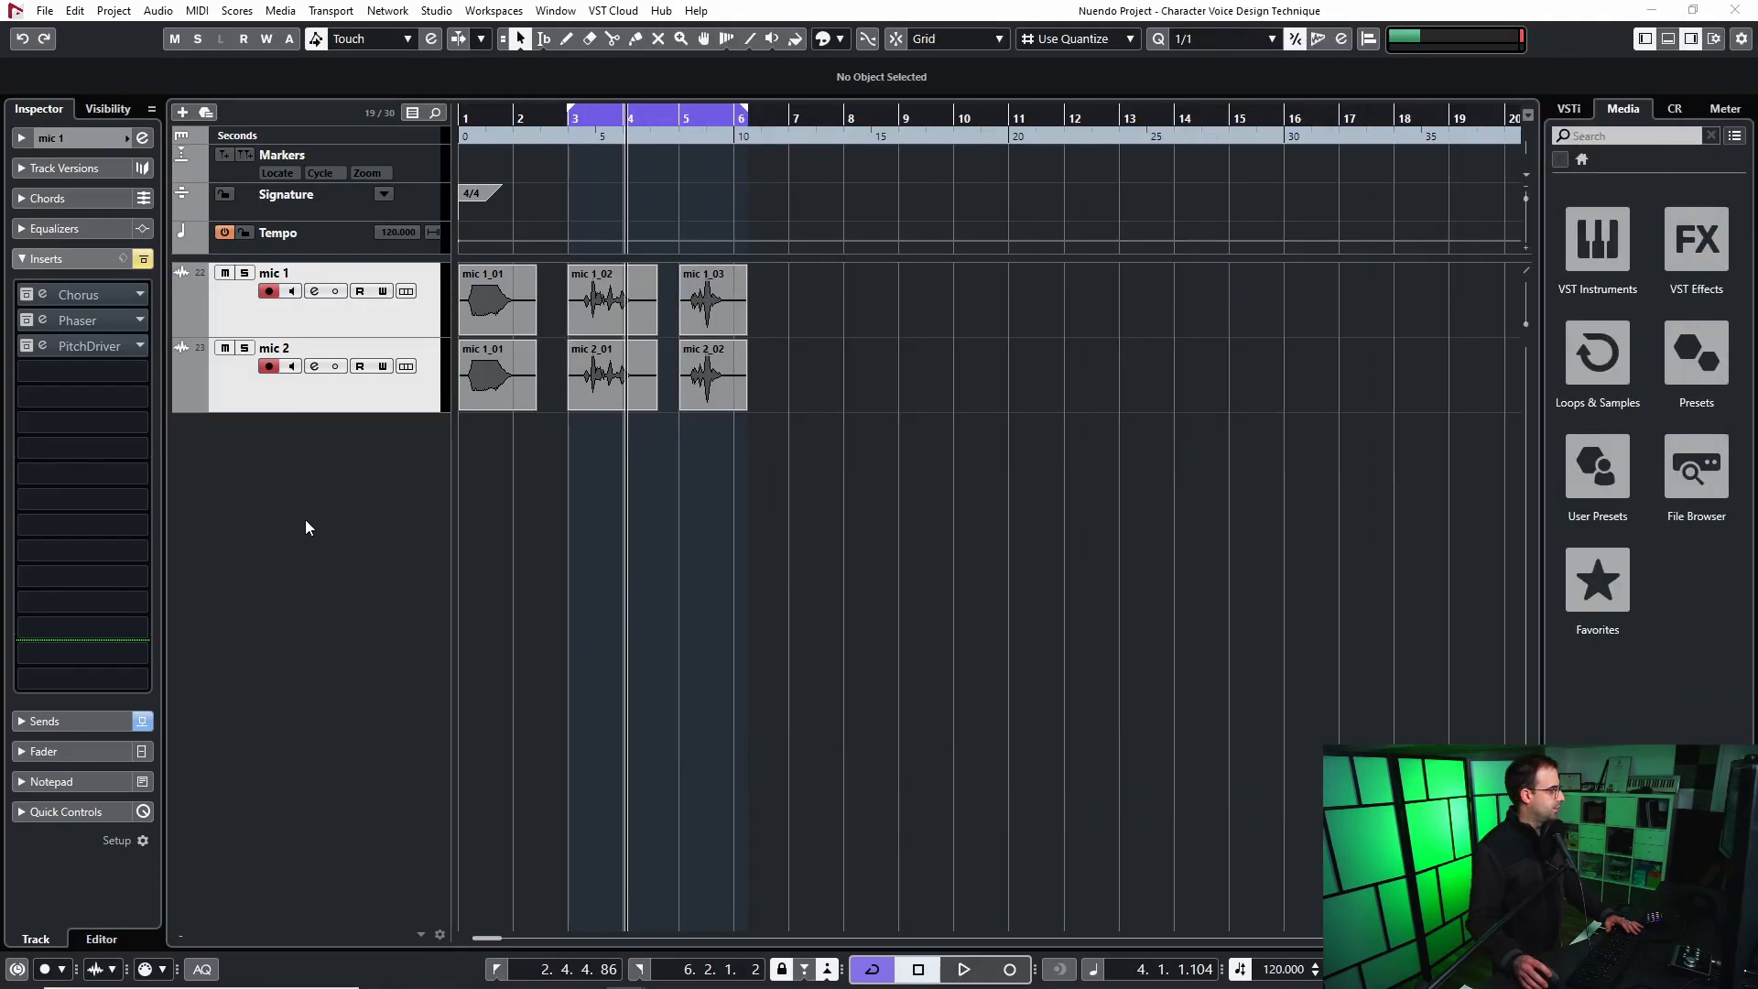